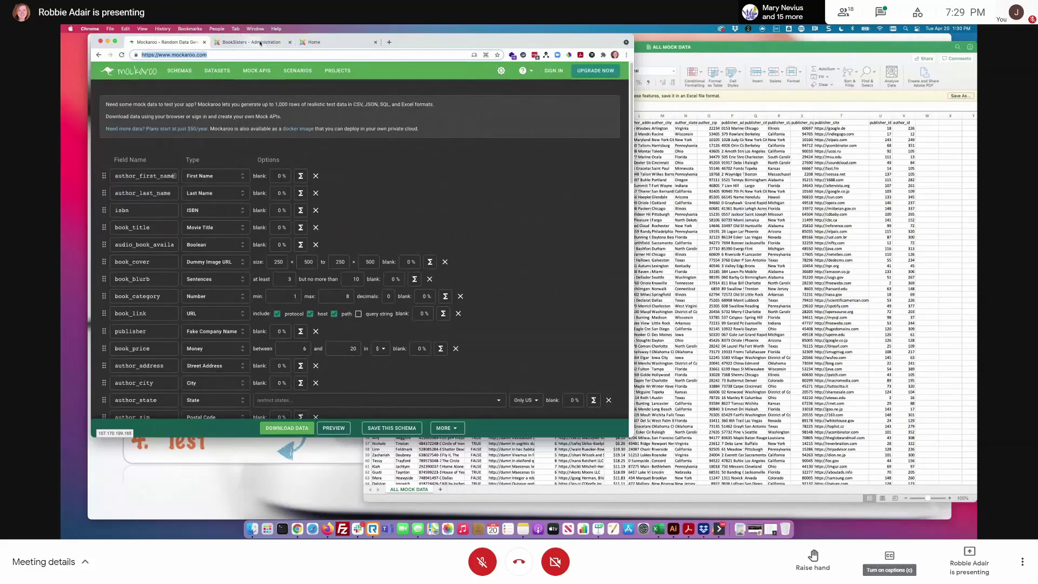
- Switch the browser to the BookSisters site home page
click(316, 43)
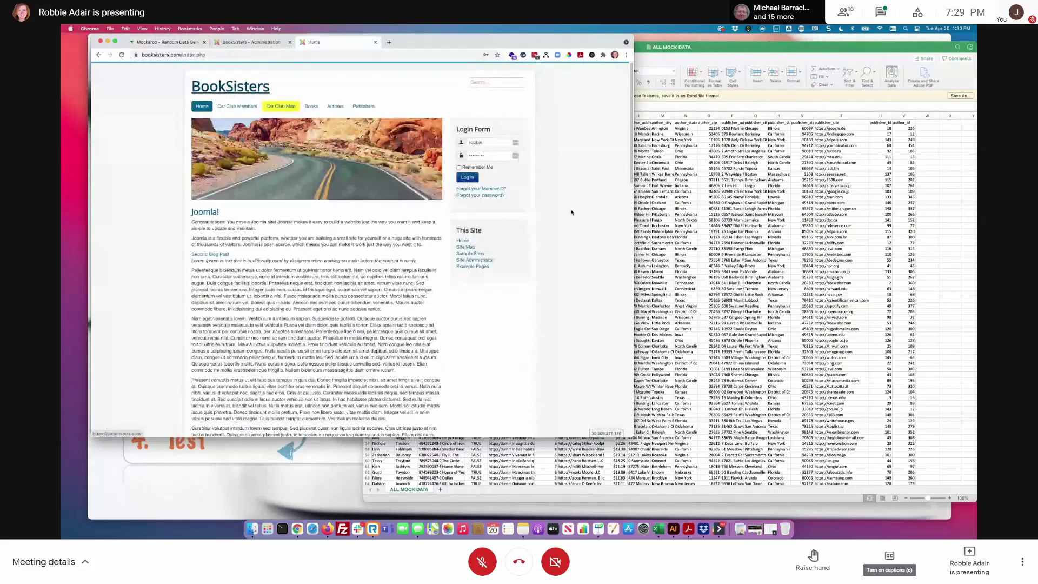
- Reload the BookSisters home page and open the Car Club Members list
click(216, 54)
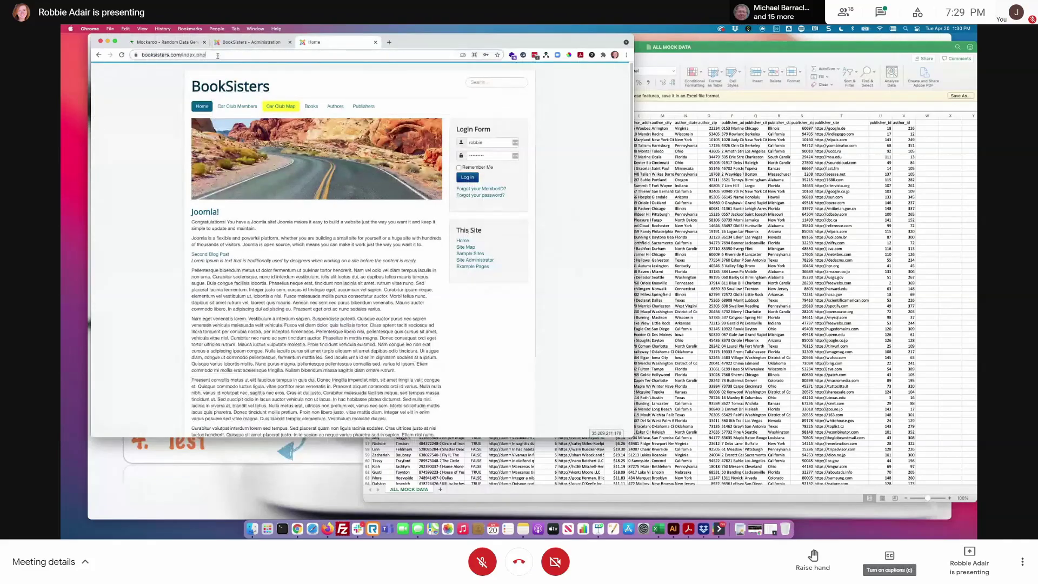
key(Return)
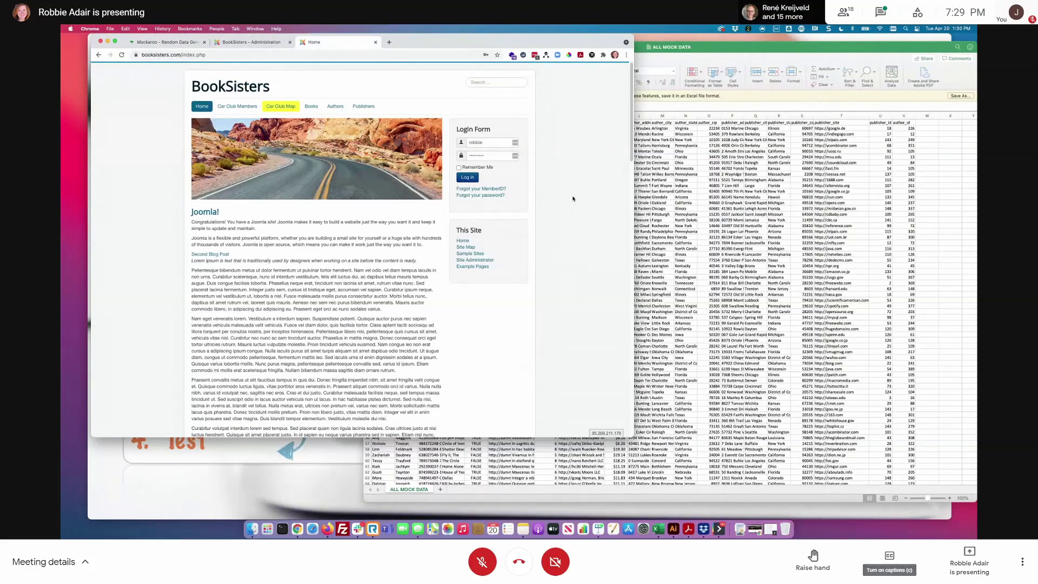
click(244, 107)
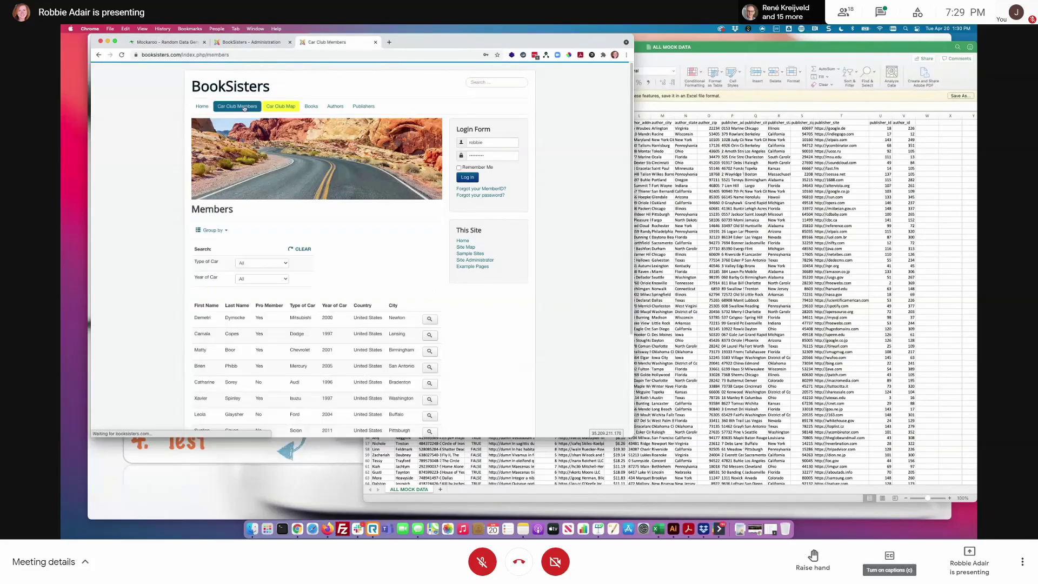
scroll(498, 361, down, 3)
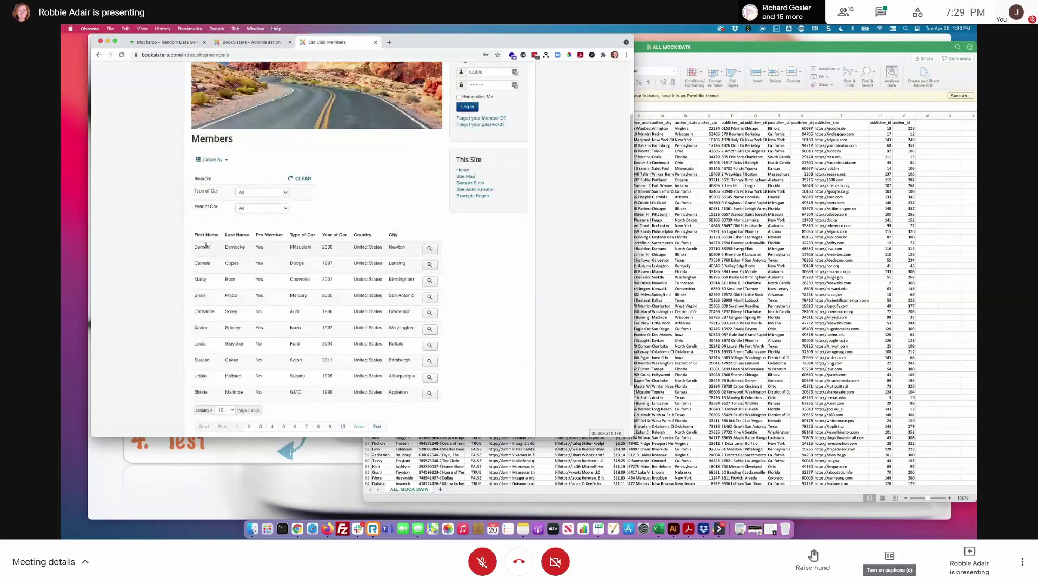
- Filter the members by Type of Car to Aston Martin and view the Car Club Map
drag(205, 246, 415, 412)
click(415, 412)
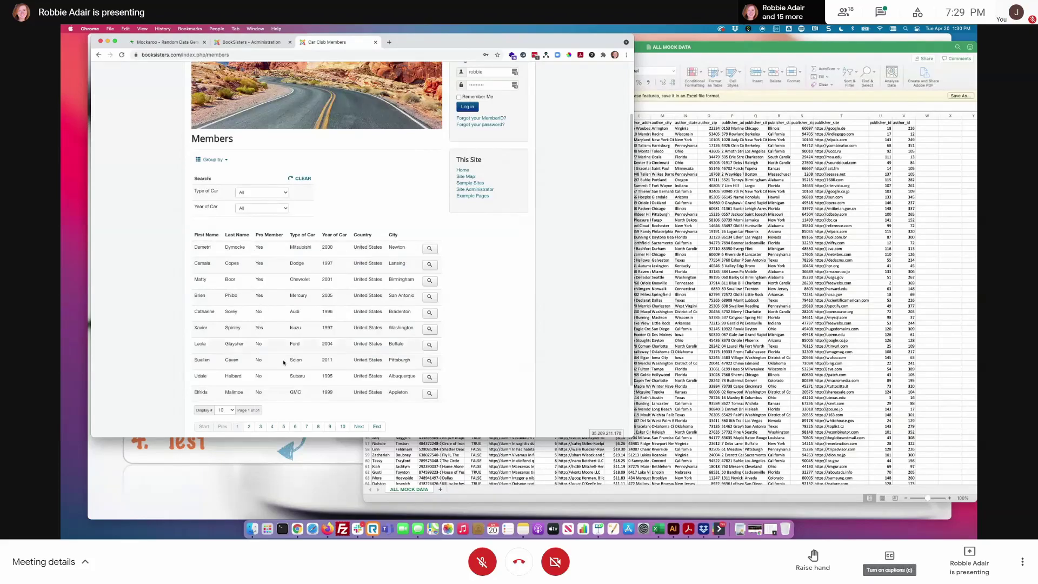
click(270, 196)
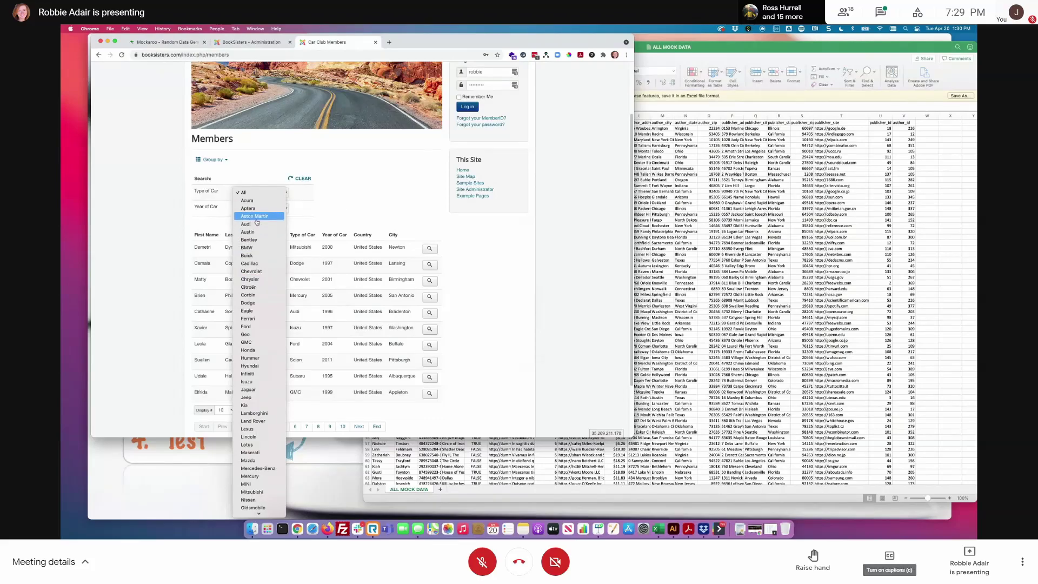
click(256, 216)
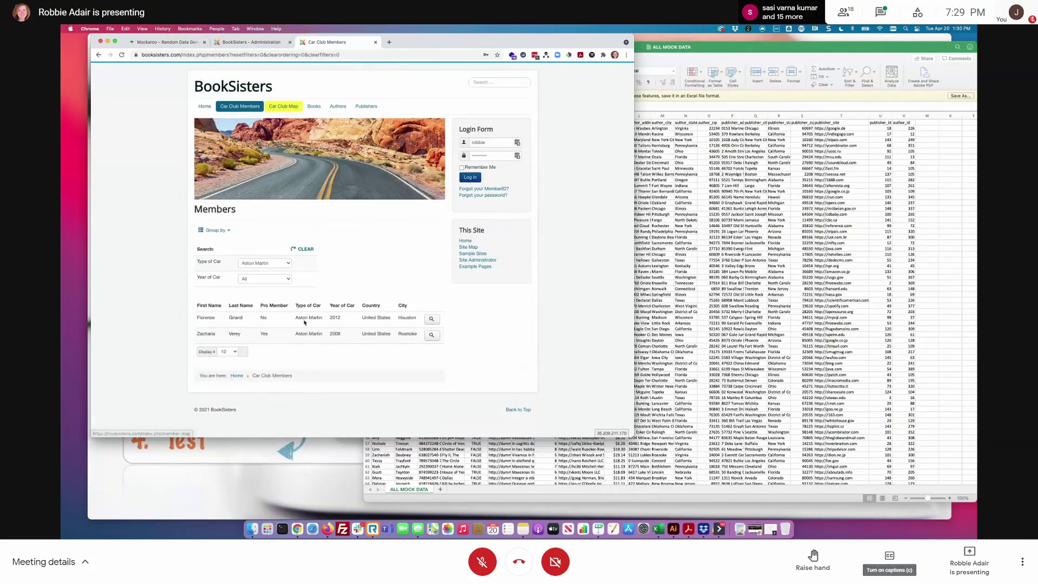
click(287, 107)
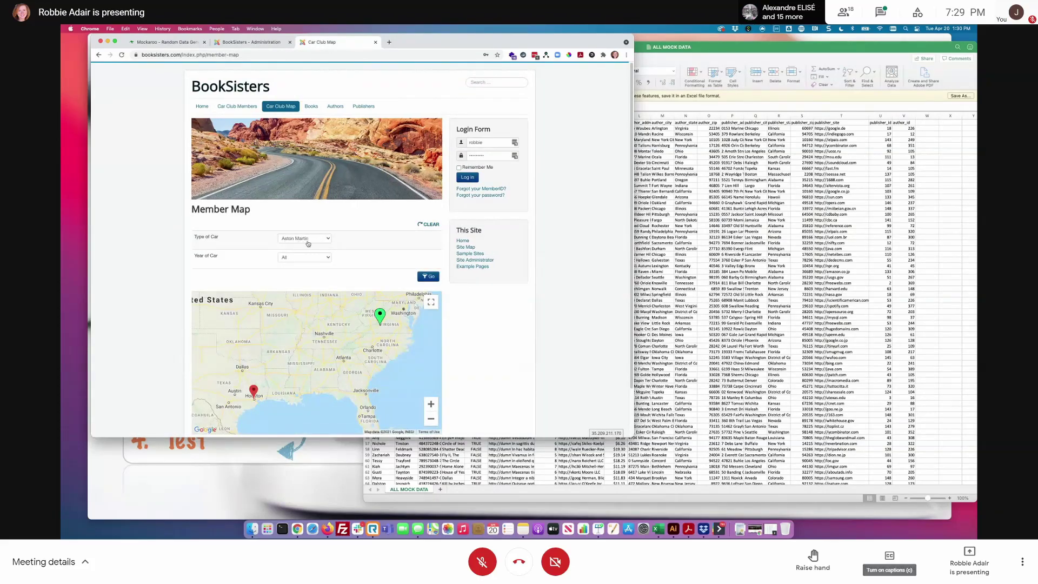
- Clear the car filters on the member map and inspect the members behind the markers
click(427, 224)
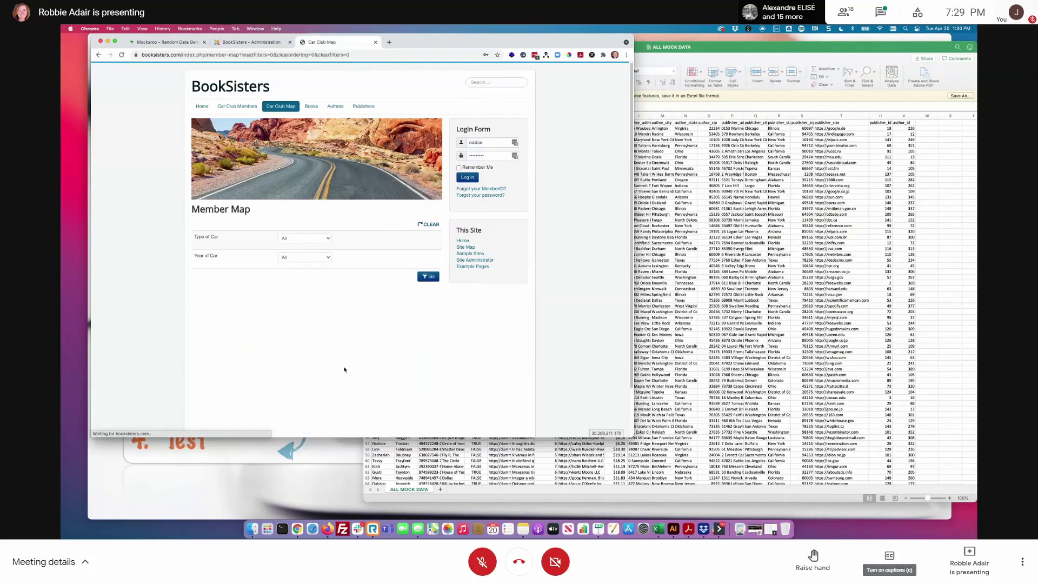
scroll(473, 342, down, 1)
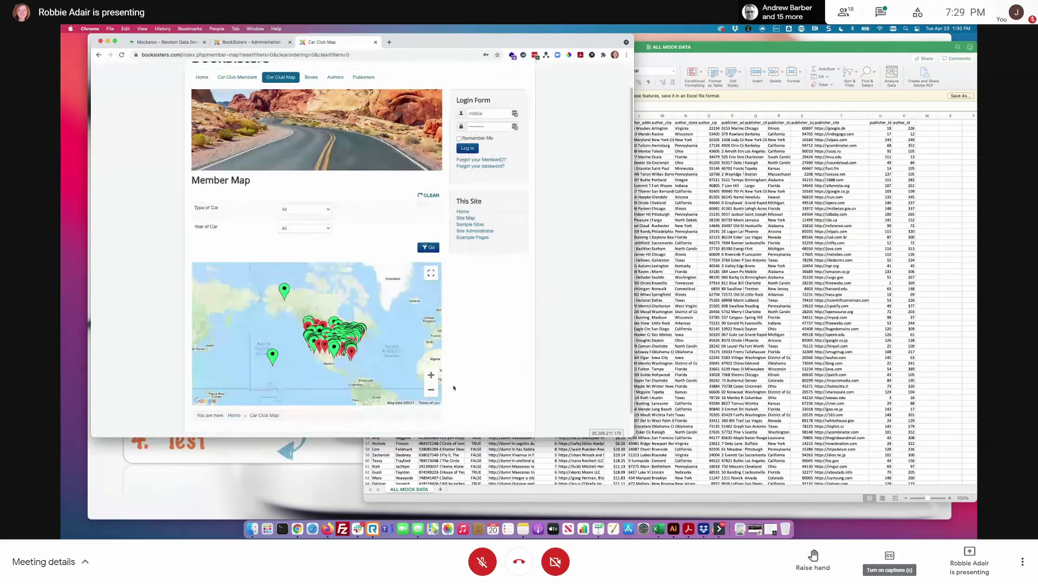
scroll(267, 279, up, 3)
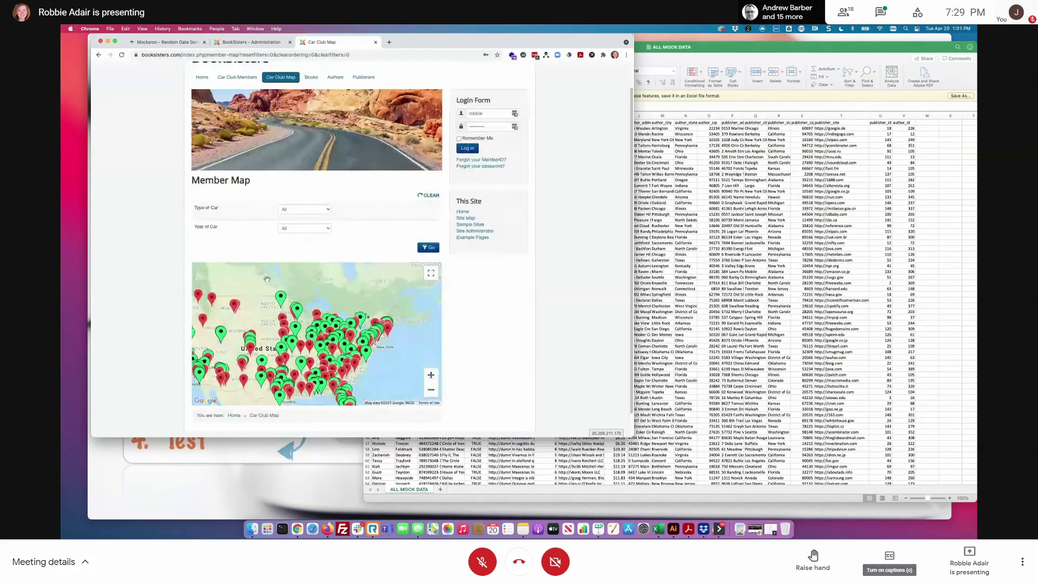
click(280, 350)
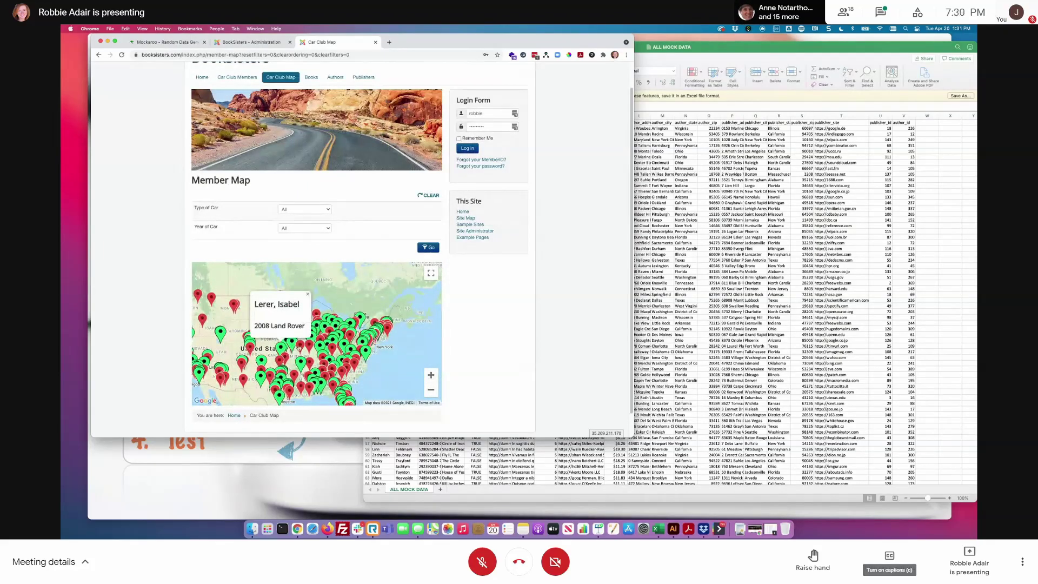
click(300, 346)
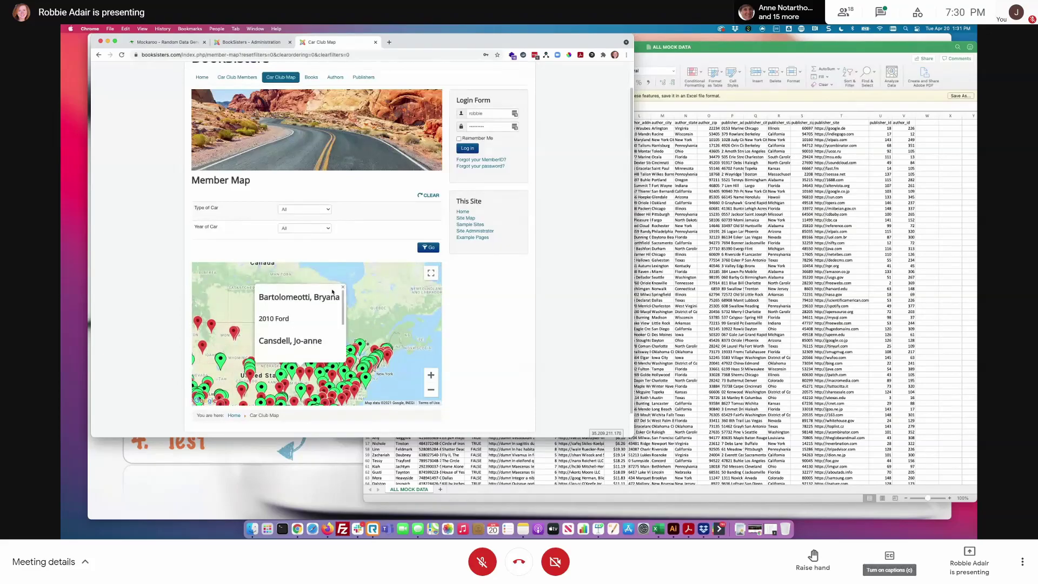
- View the first member's details, check the map again, and return to the full members list
click(228, 78)
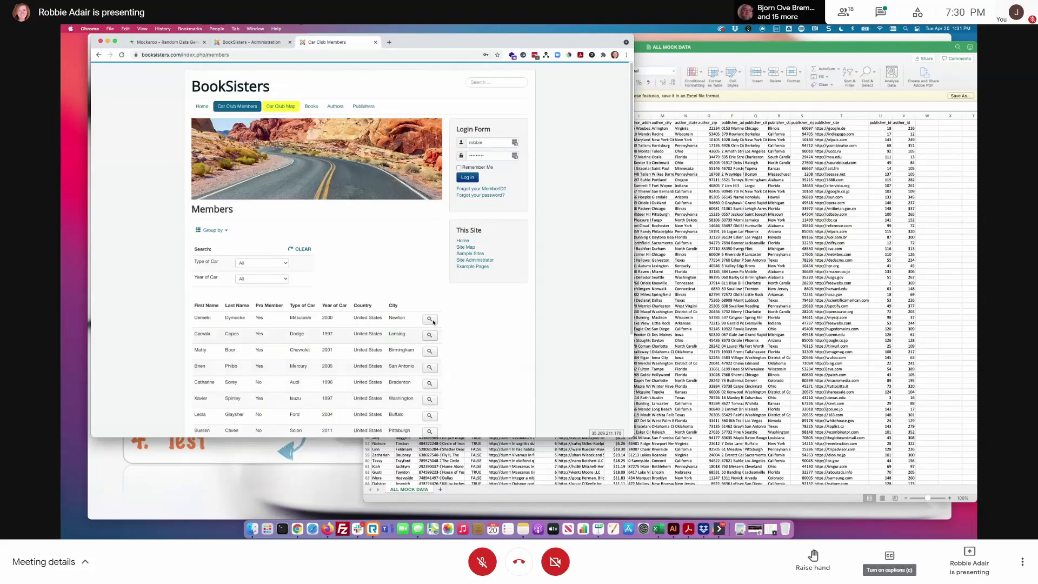
click(429, 320)
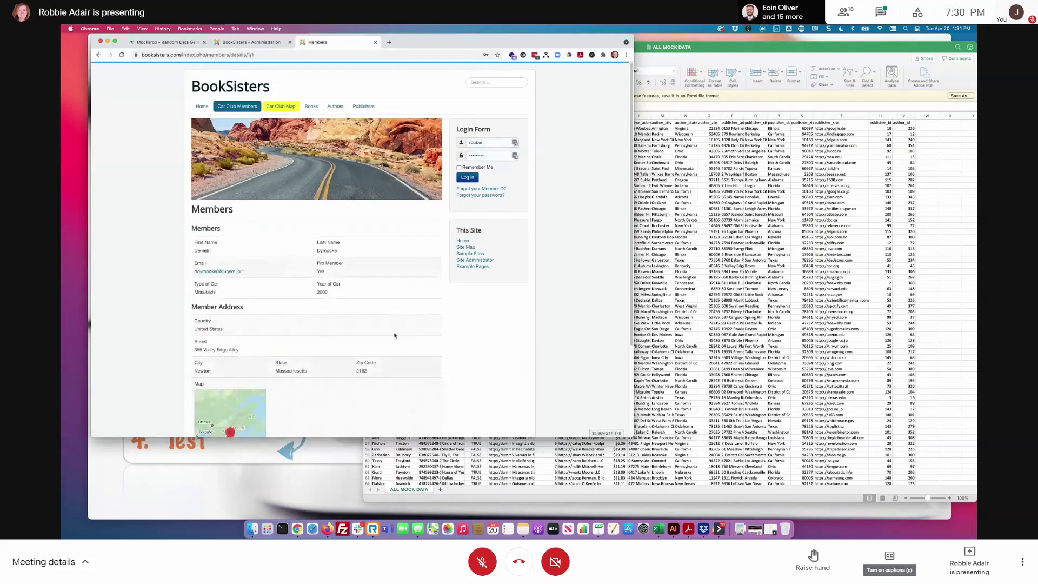
scroll(395, 335, down, 3)
scroll(359, 280, up, 3)
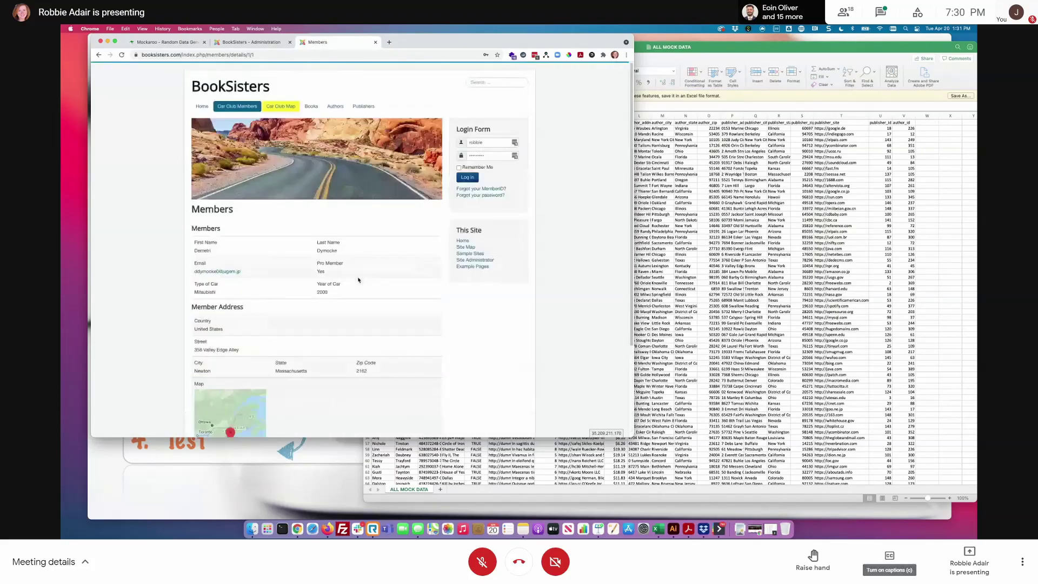
click(295, 108)
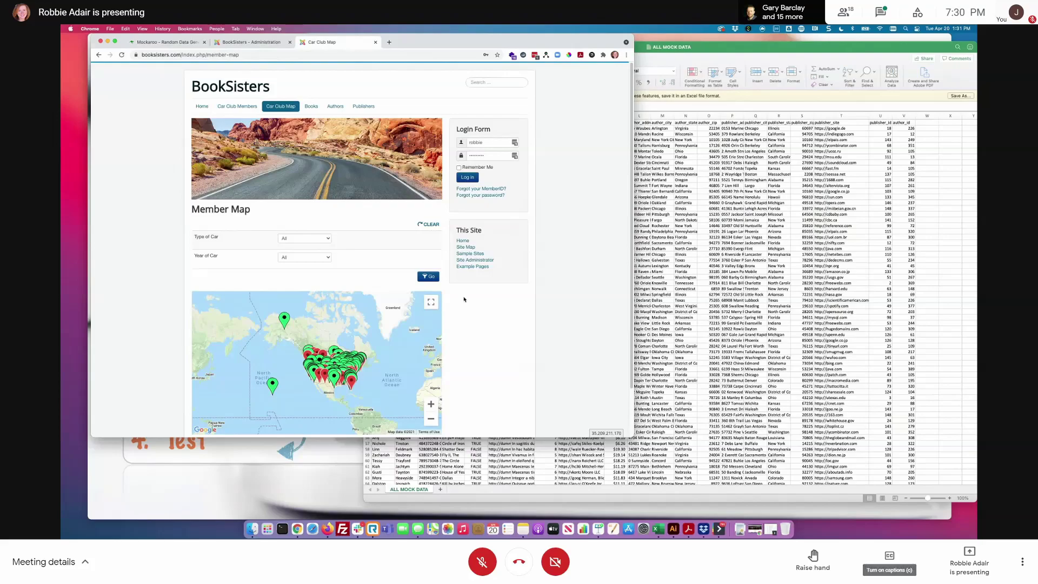
click(252, 107)
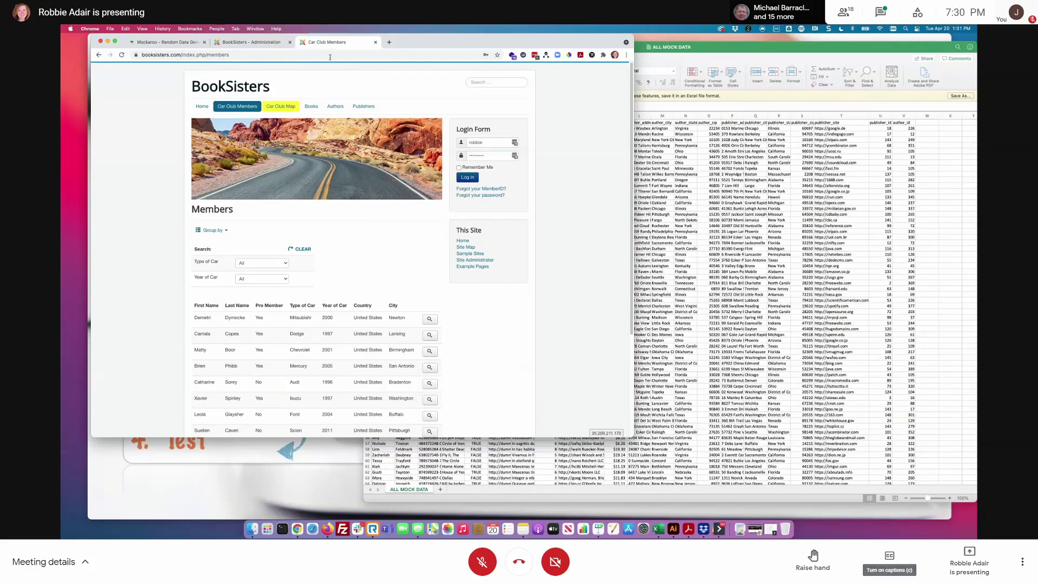
- Log in to the BookSisters administrator and open the Fabrik lists manager sorted by ID
click(251, 42)
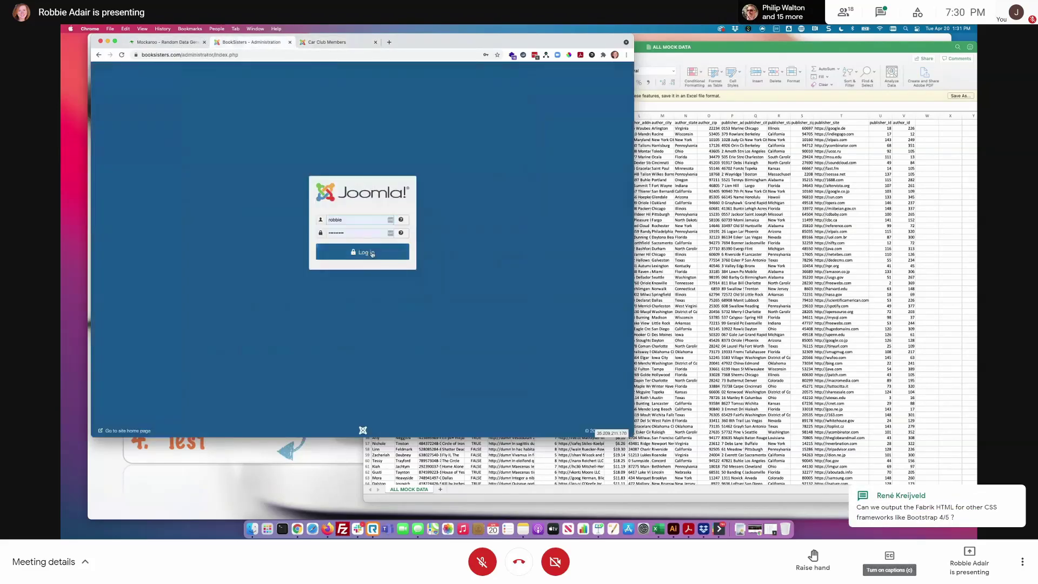
click(372, 253)
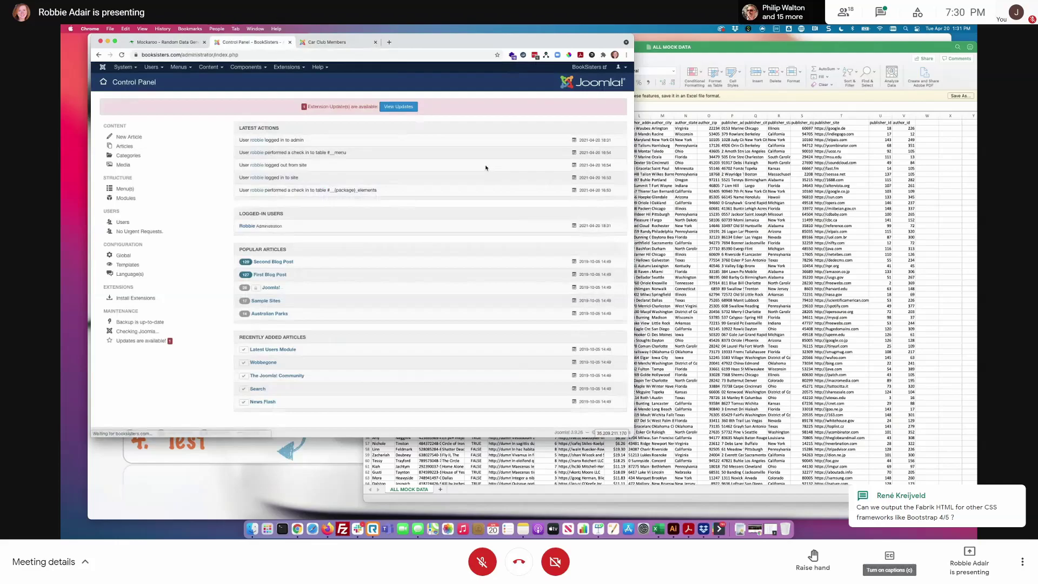
click(249, 69)
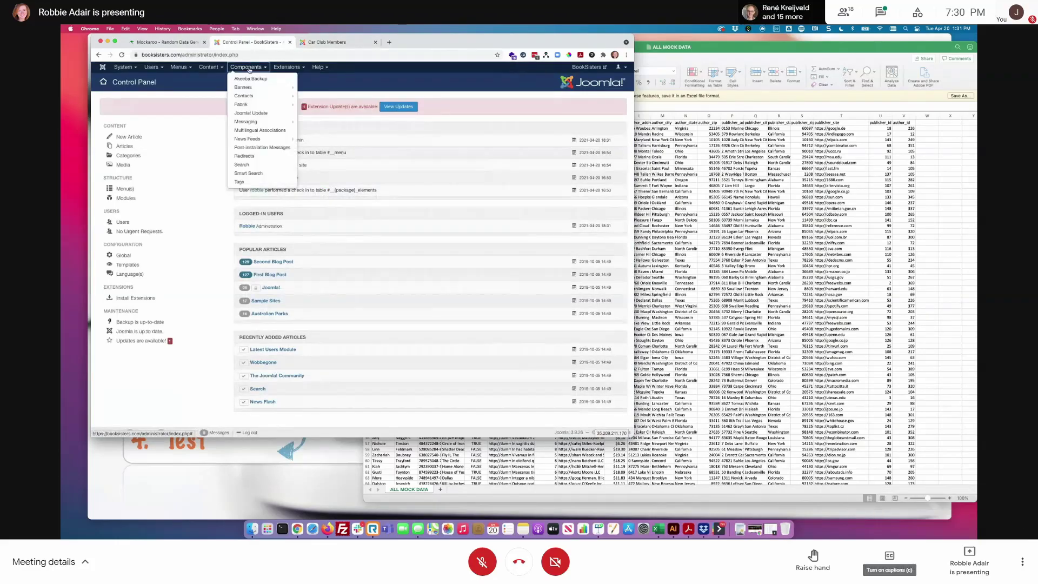
click(310, 105)
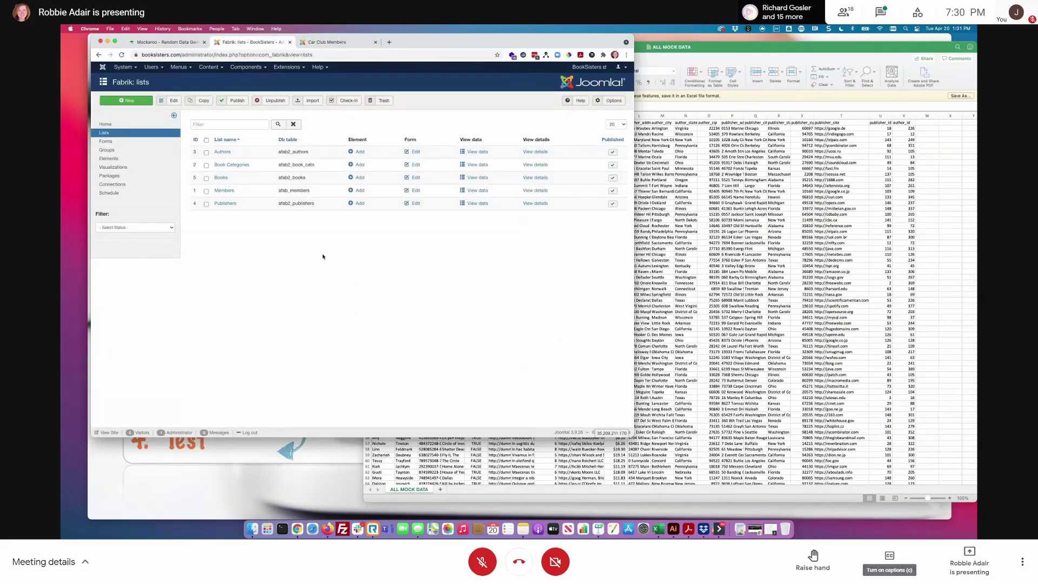
click(194, 140)
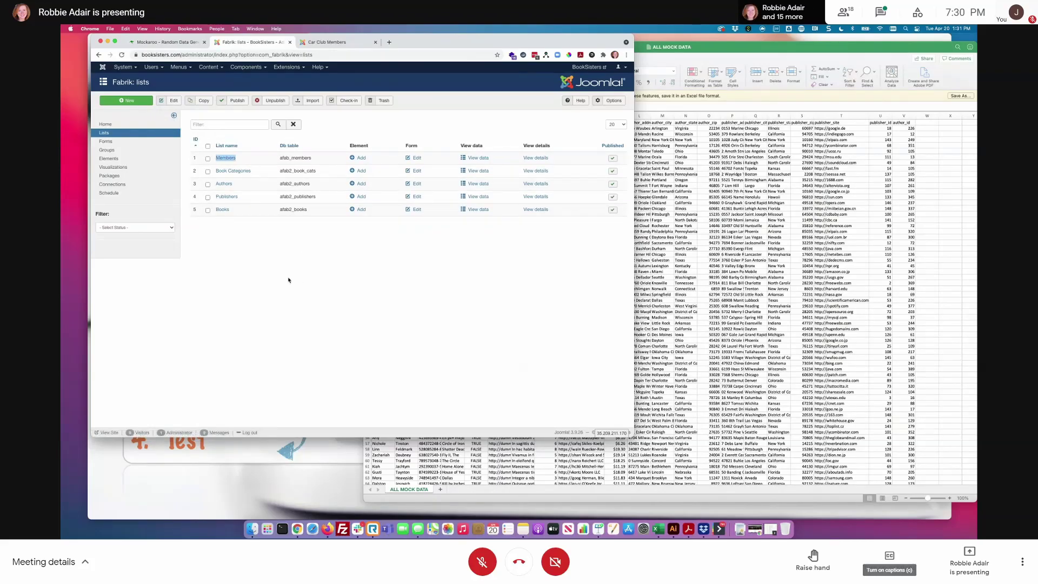
- Review the lists' database table names, such as afab2_book_cats, and start a new list
drag(279, 160, 292, 164)
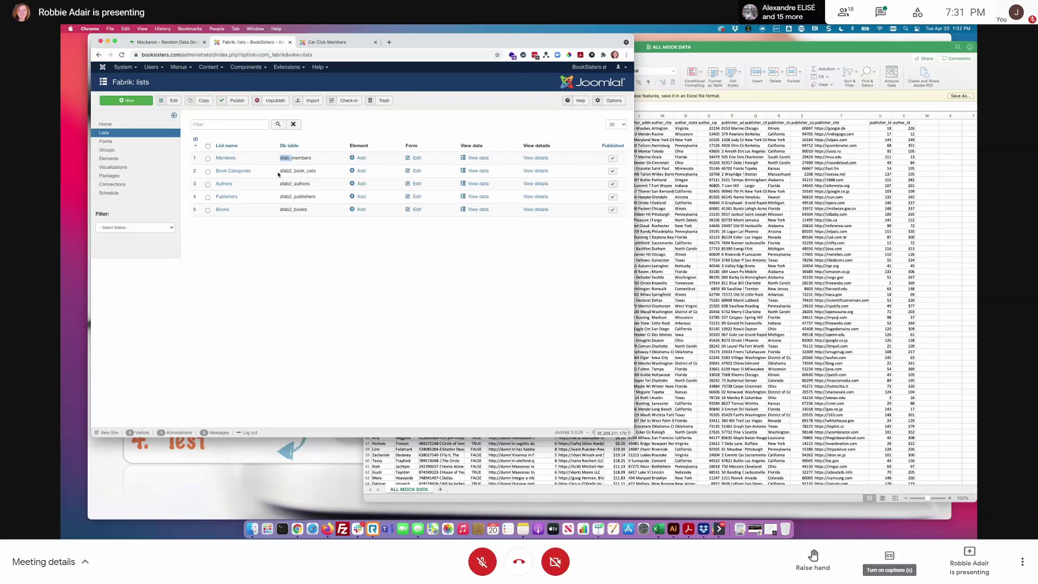
drag(278, 172, 310, 213)
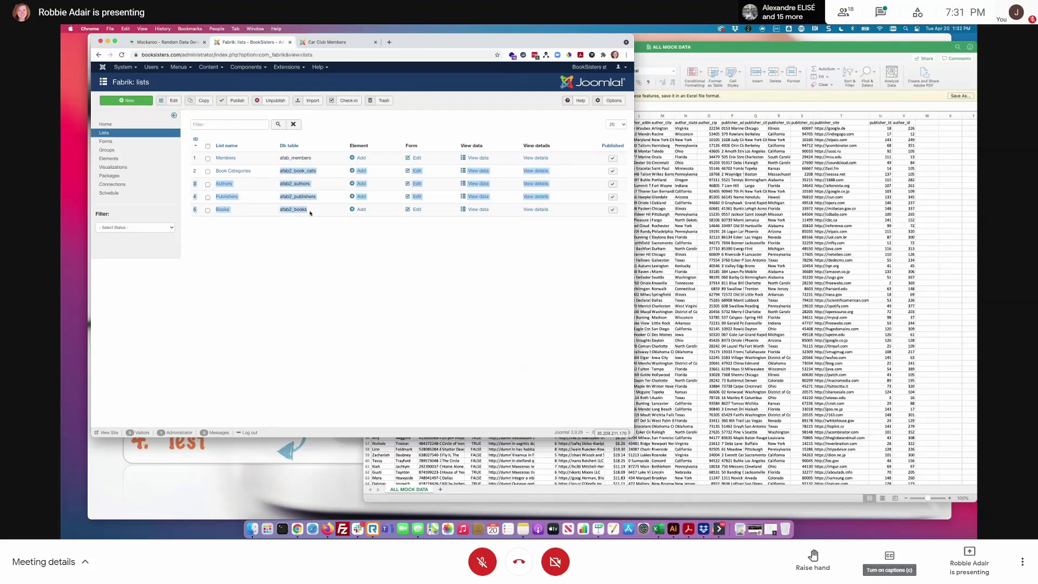
click(313, 246)
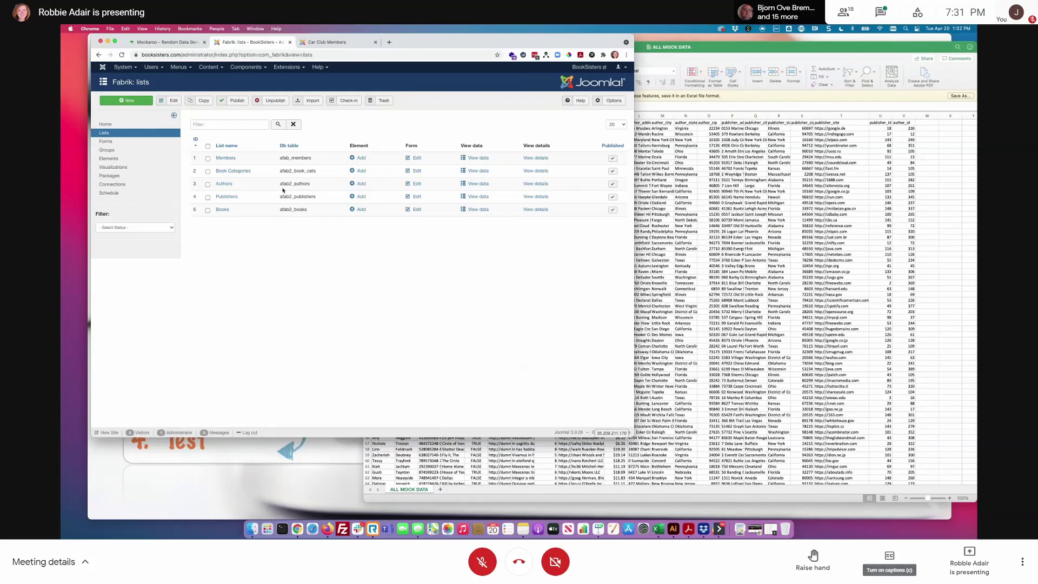
drag(280, 171, 322, 173)
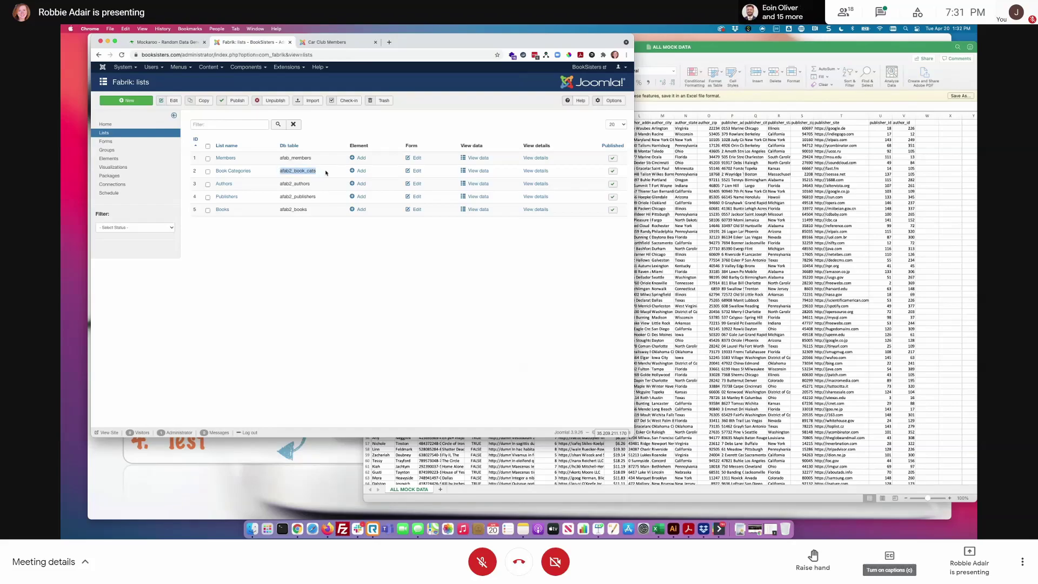
click(341, 294)
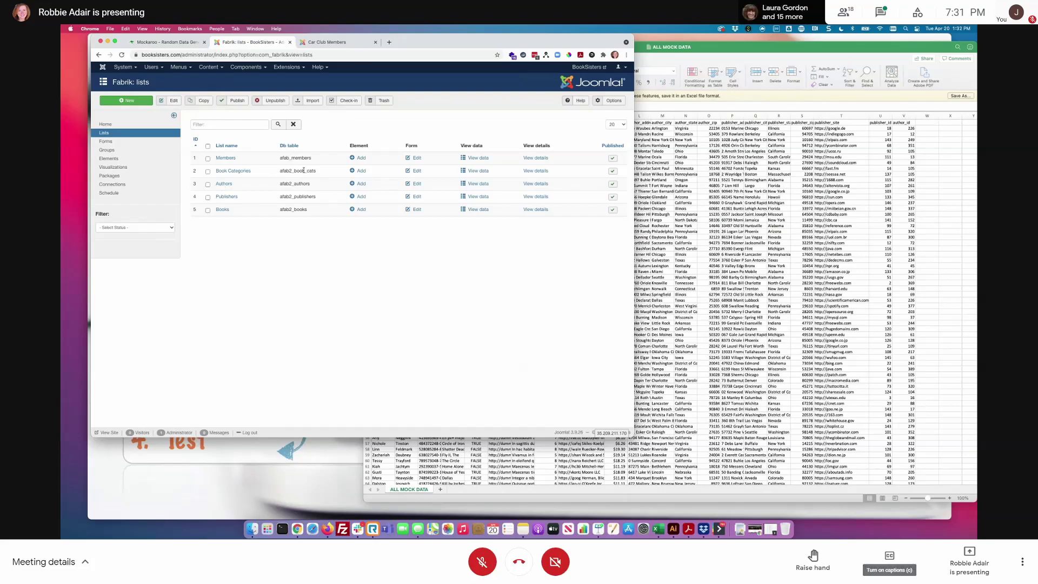
drag(316, 174, 281, 170)
click(295, 262)
click(133, 101)
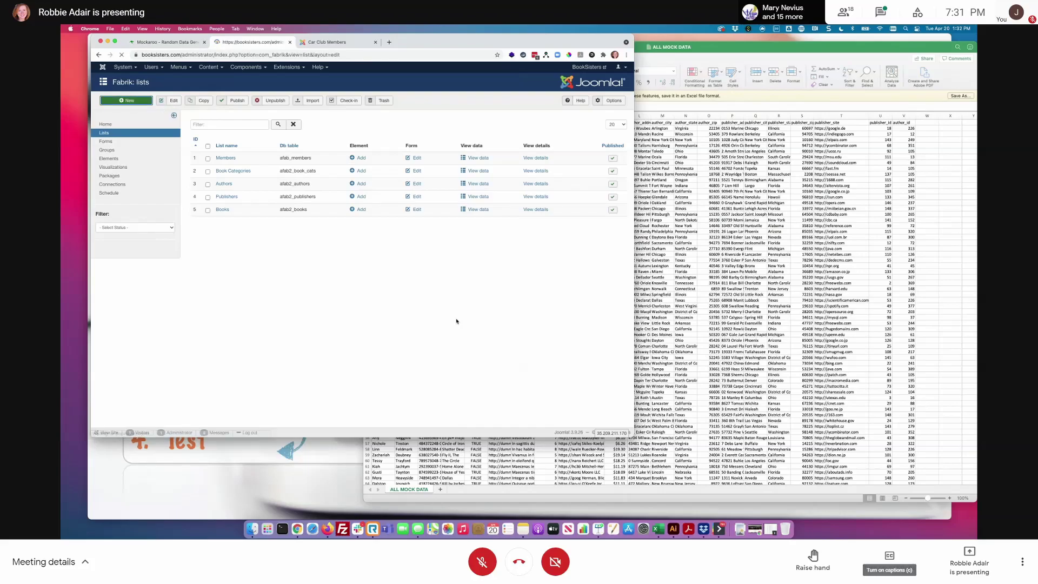
- Enter the Cover Artists list label and review the existing database tables under Data
click(270, 157)
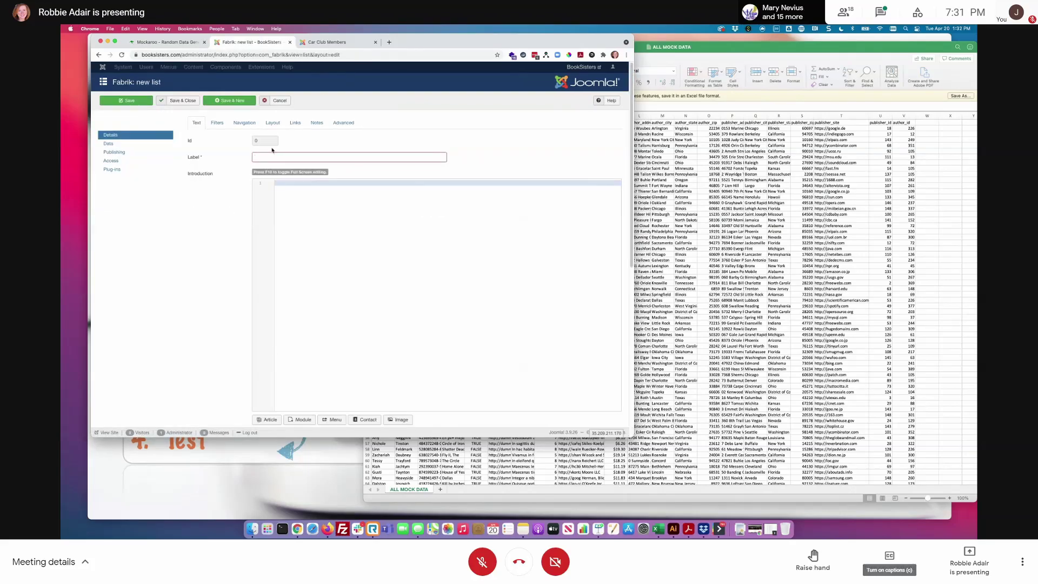
text(Car)
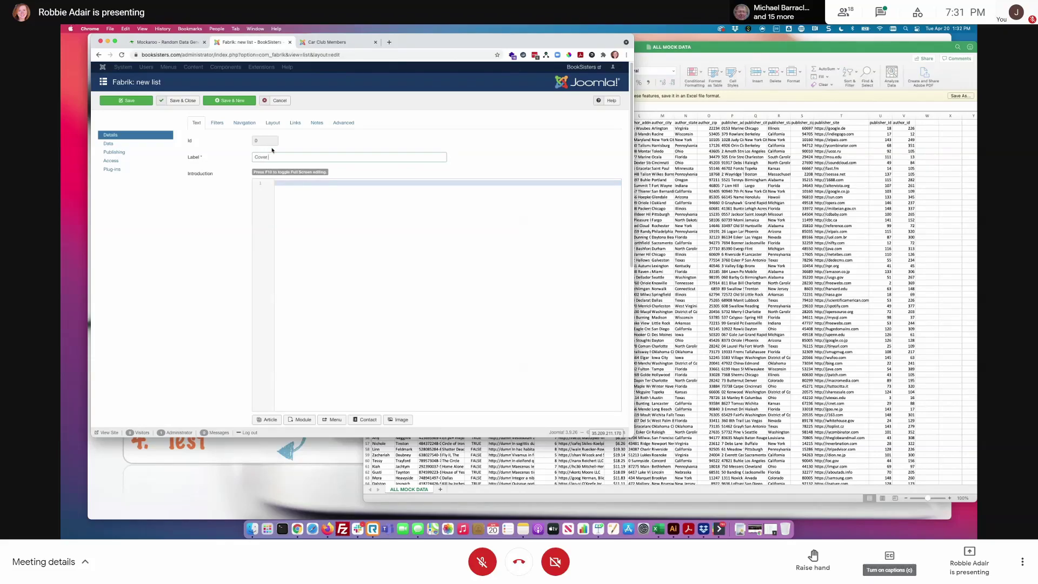
text(ists)
click(126, 142)
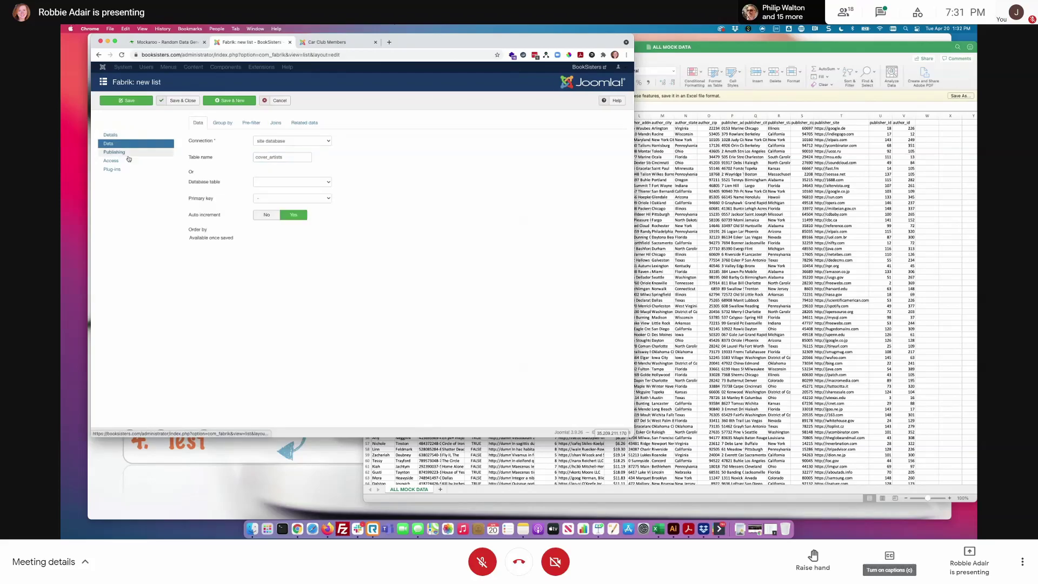
mouse_move(191, 157)
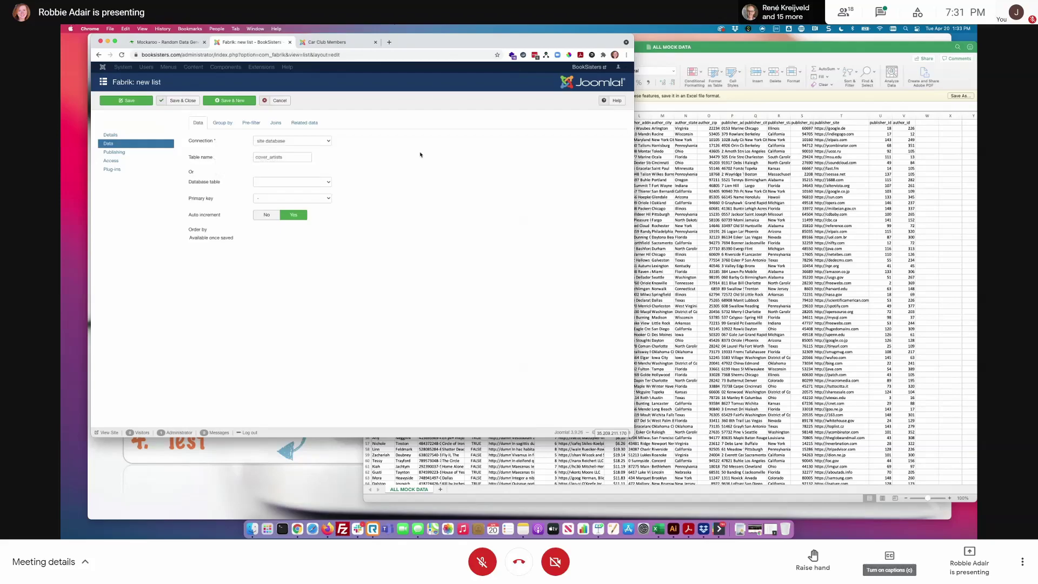
click(327, 141)
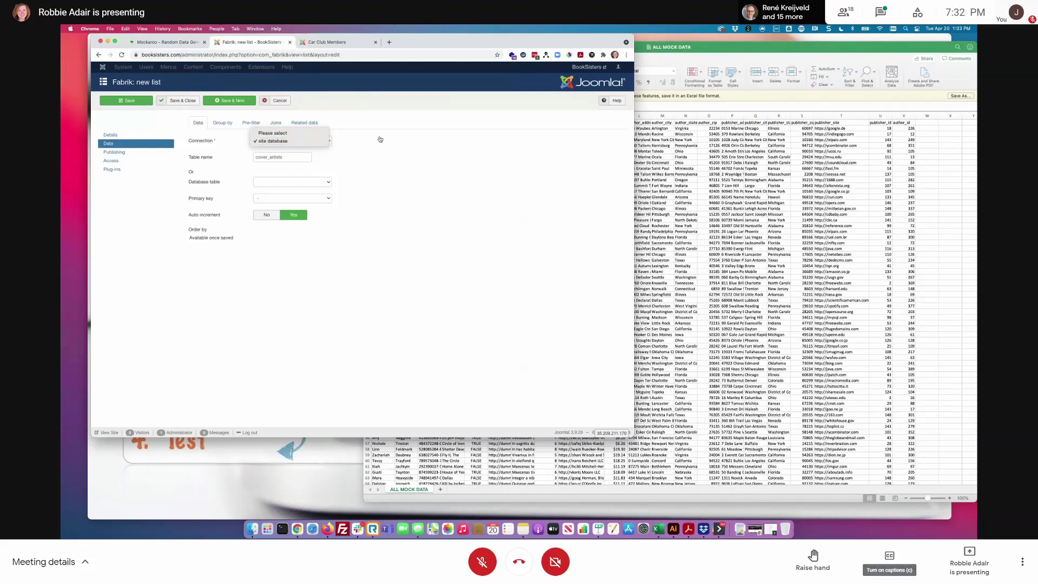
click(291, 182)
scroll(278, 422, down, 2)
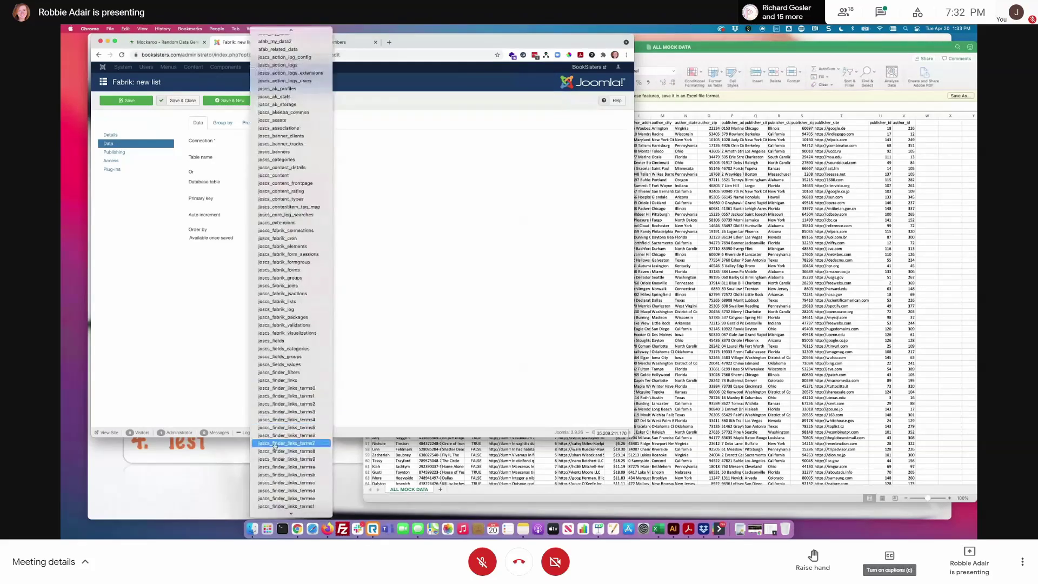
scroll(279, 454, down, 2)
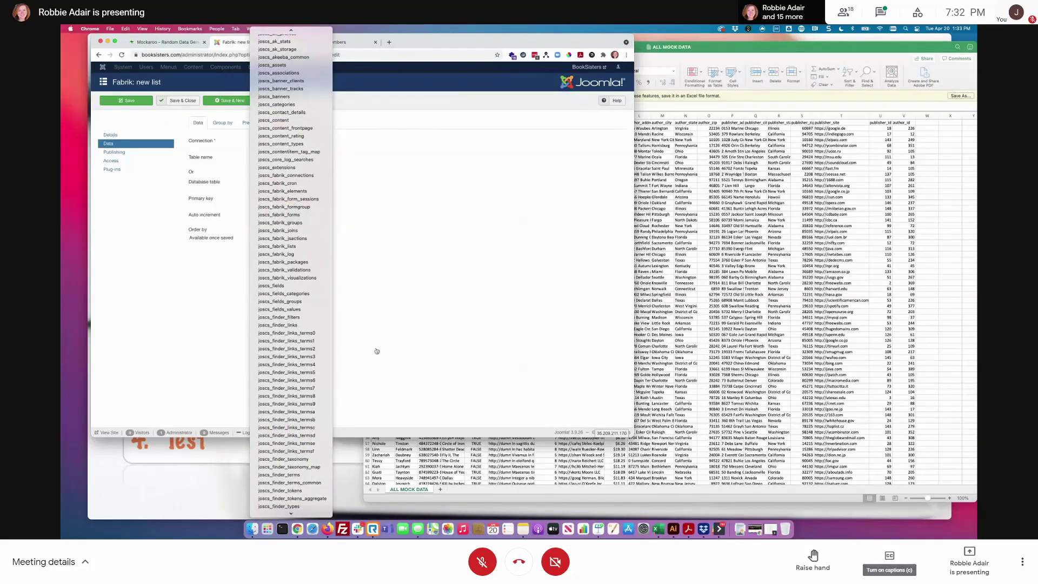
click(448, 95)
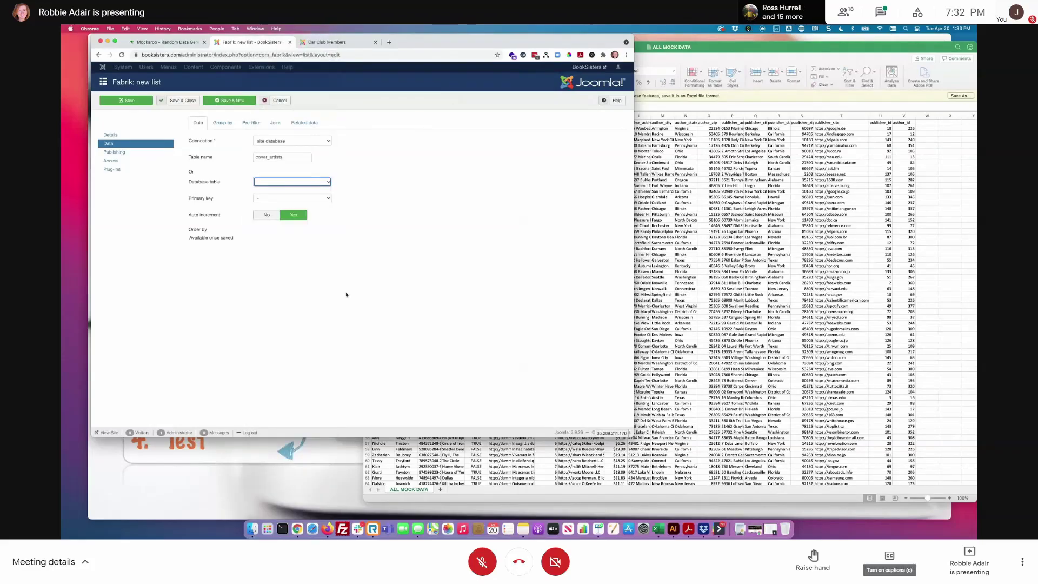
- Set the list's database table name to afab2_cover_artists
click(252, 161)
text(alb)
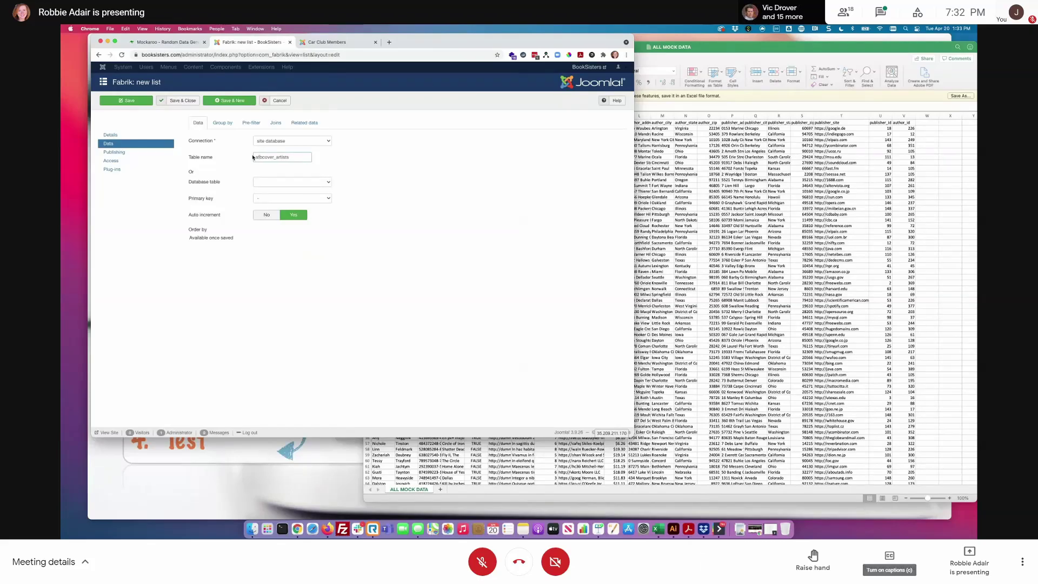
text(ab2)
text(_)
drag(301, 157, 254, 157)
click(316, 184)
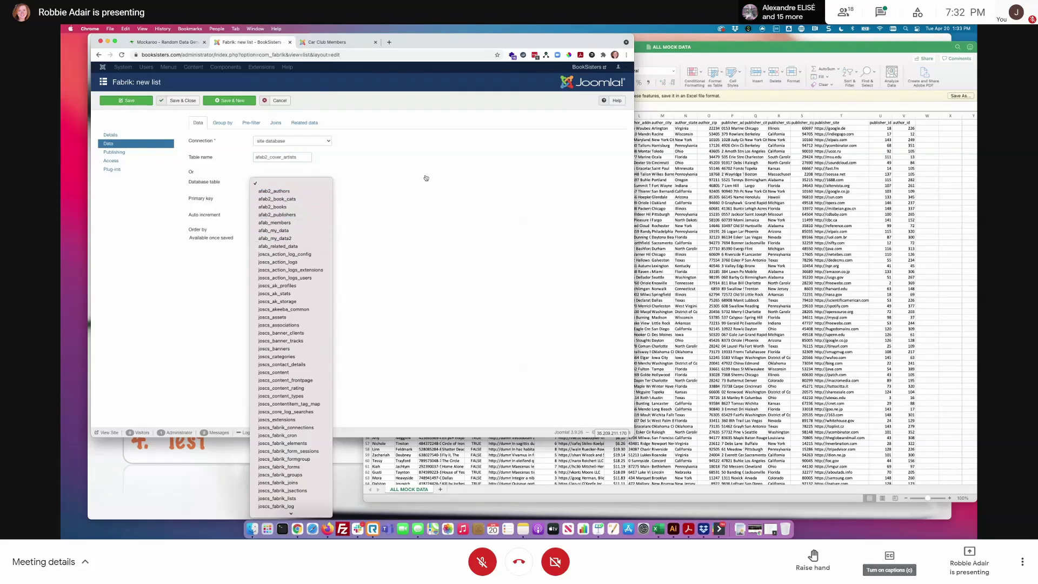
click(451, 177)
- Save and close the list, keeping Default as the content type
click(189, 101)
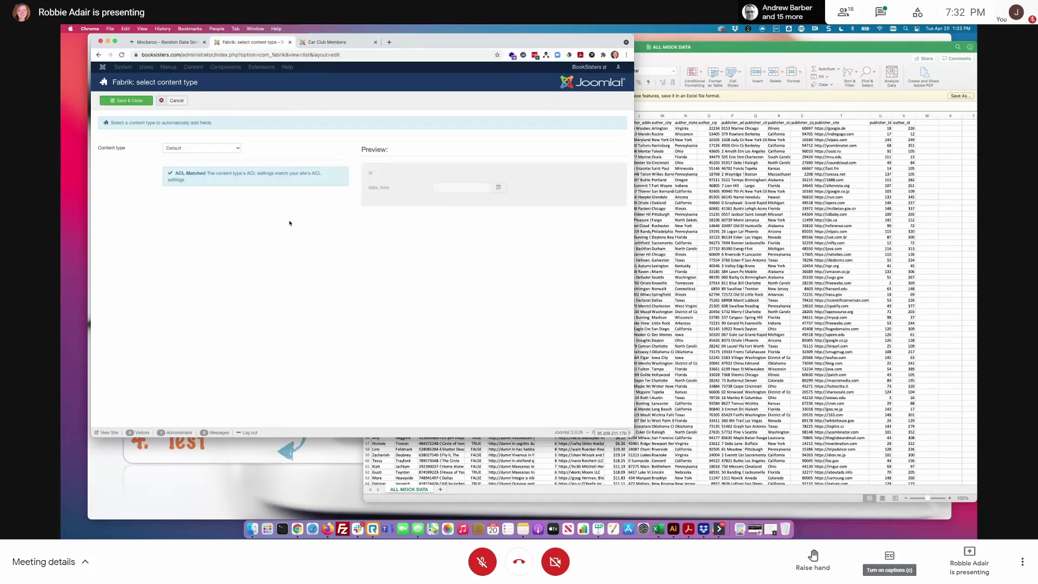
click(238, 150)
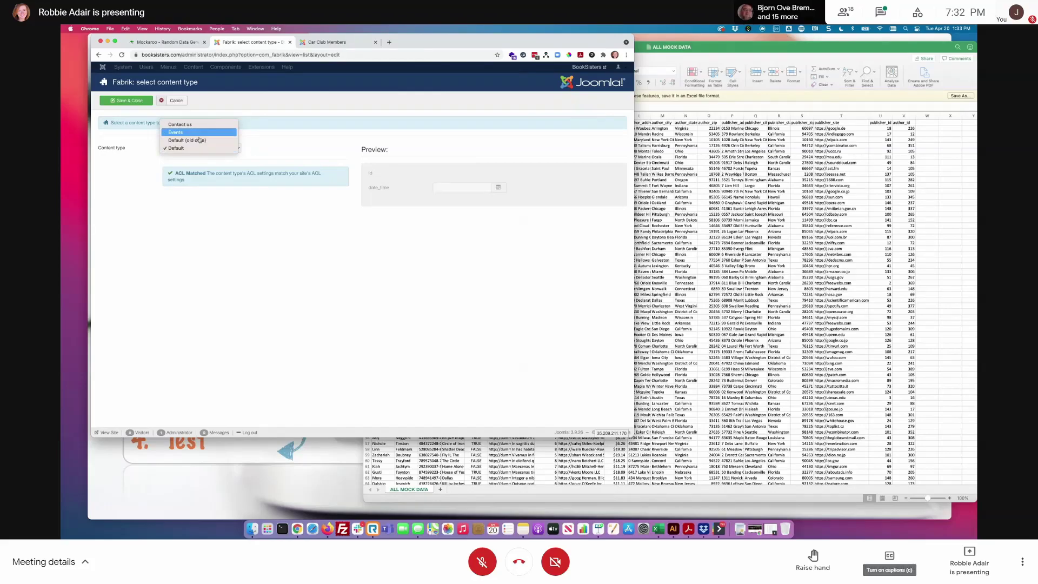
click(312, 136)
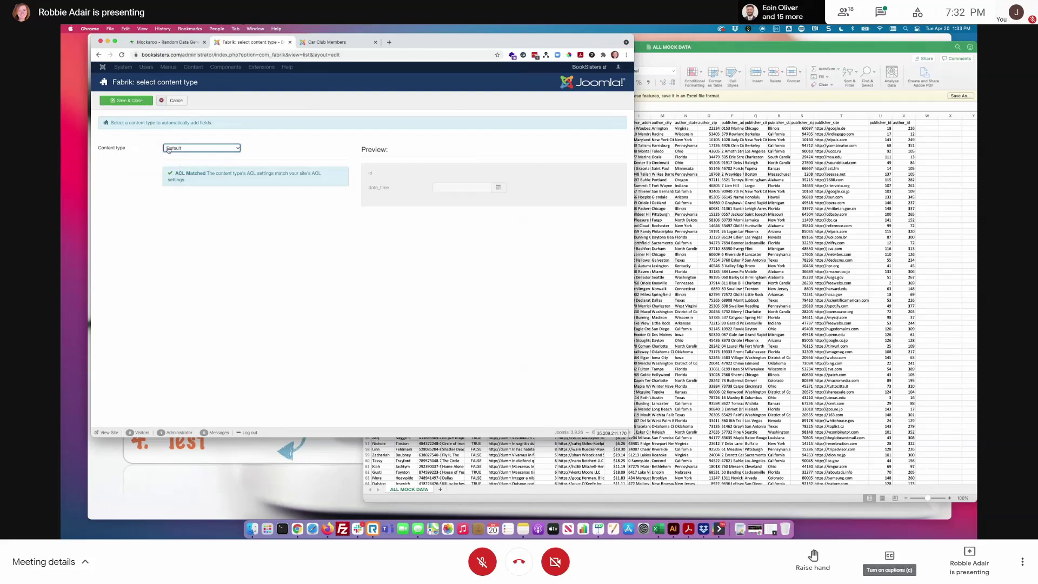
click(128, 101)
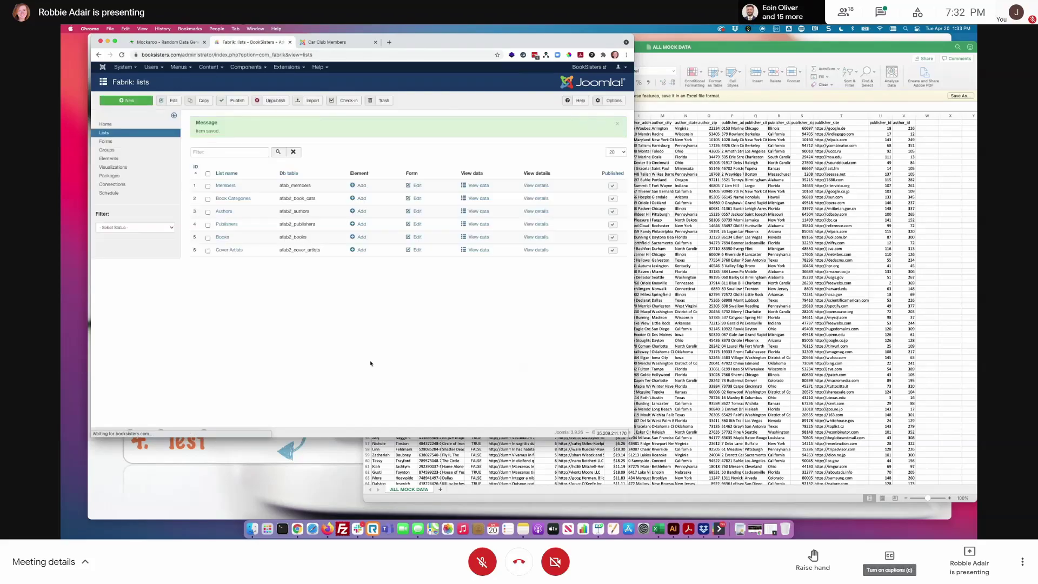
- Check the new afab2_cover_artists table and the Cover Artists form, then view the Groups list
drag(324, 248, 279, 250)
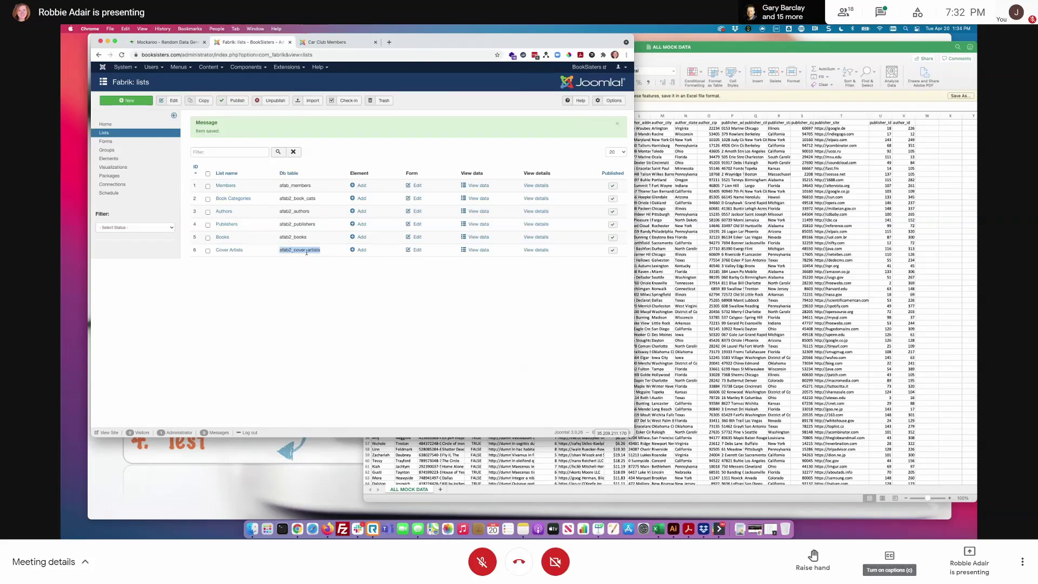
click(315, 306)
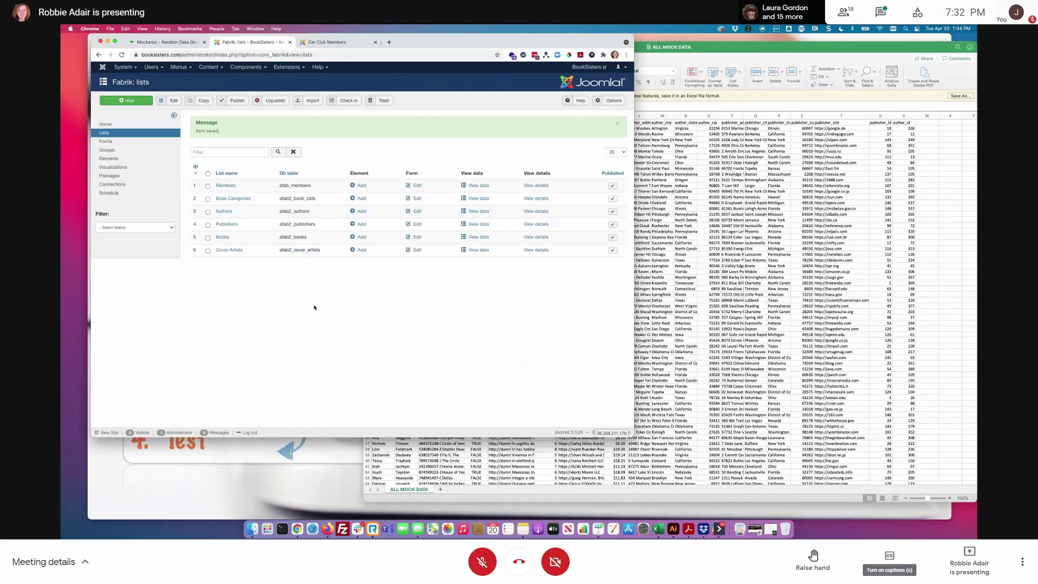
click(113, 142)
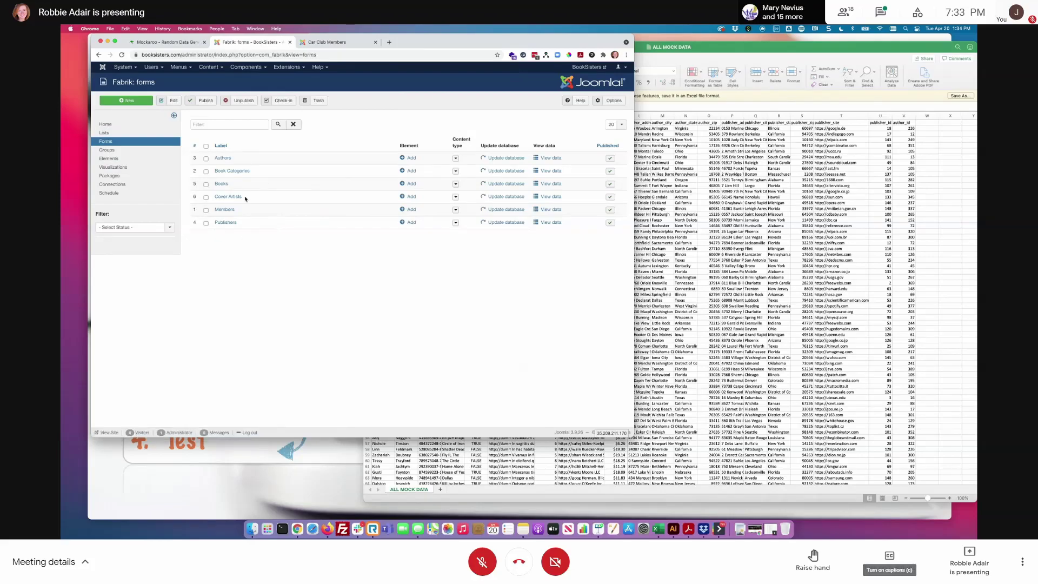
drag(245, 199, 215, 197)
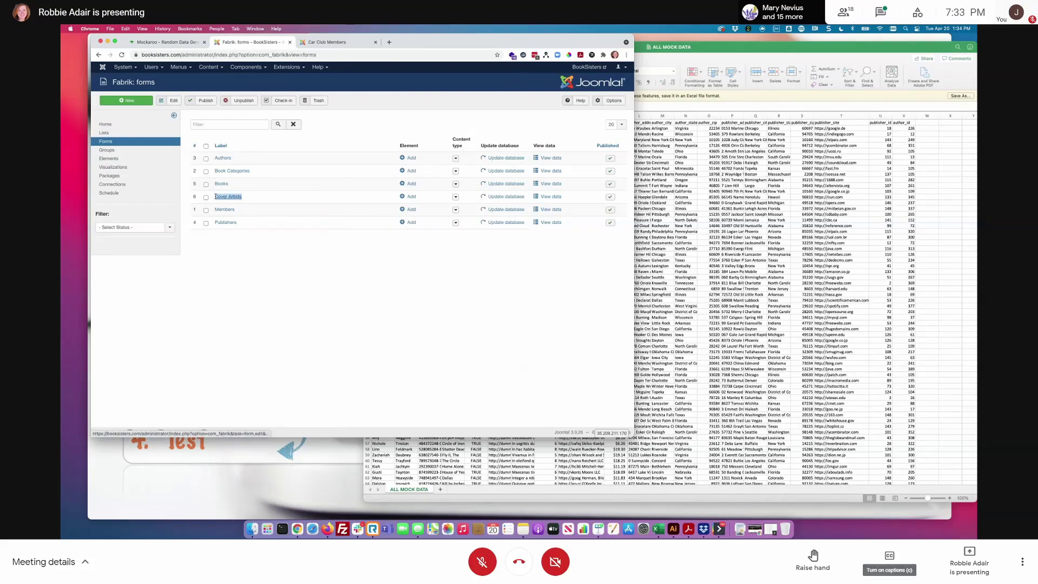
click(123, 151)
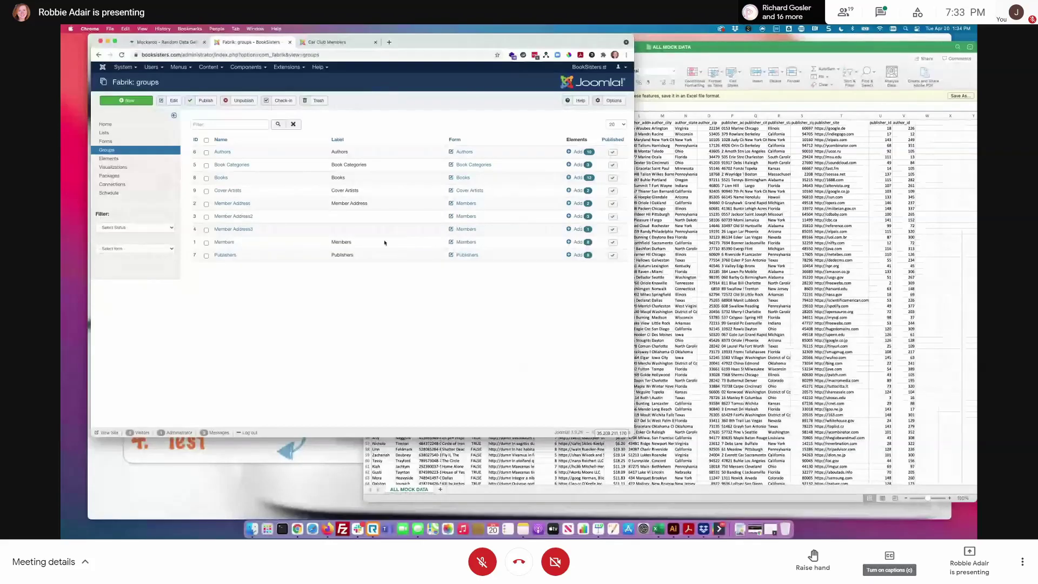
- Filter the Elements list by the Cover Artists group to show its id and date_time elements
click(109, 158)
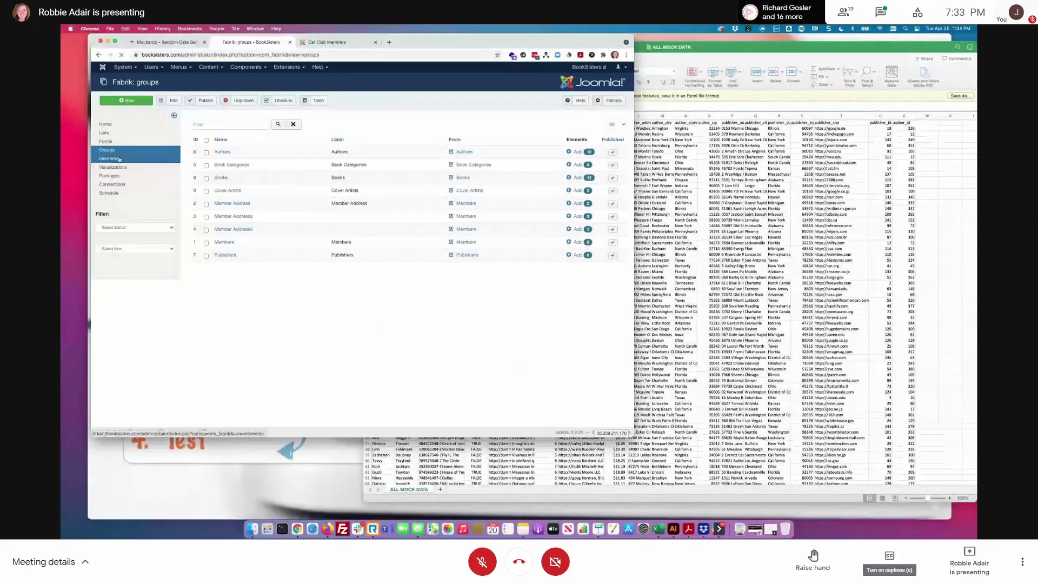
click(158, 250)
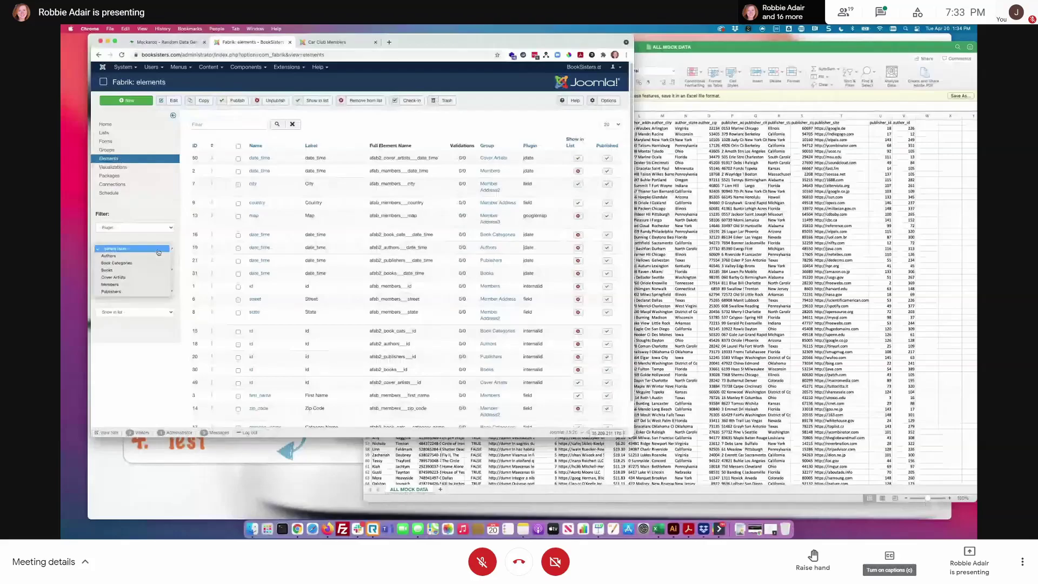
click(112, 276)
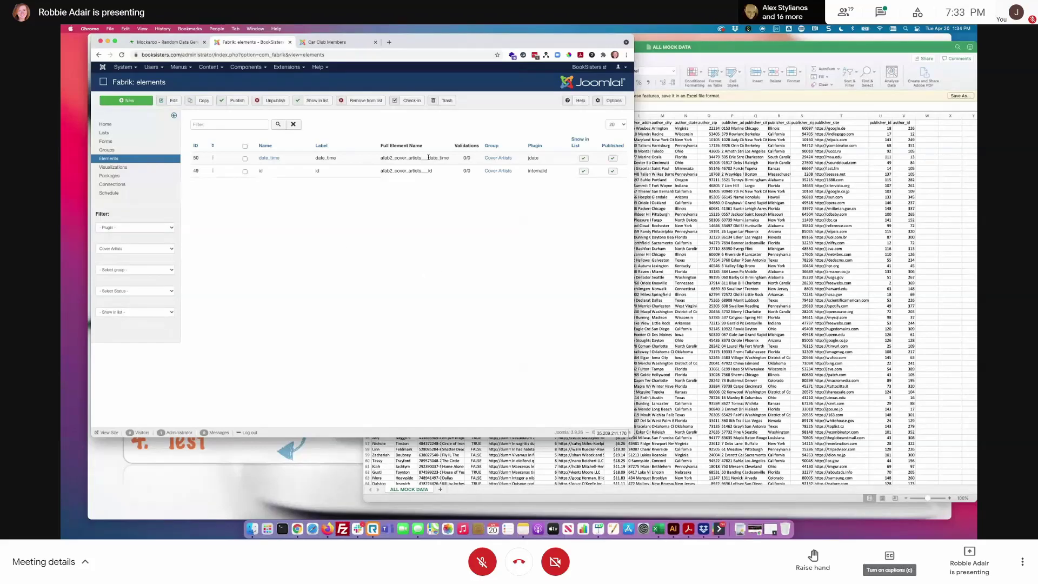
- Create a field element labelled Name in the Cover Artists group and save it
click(126, 100)
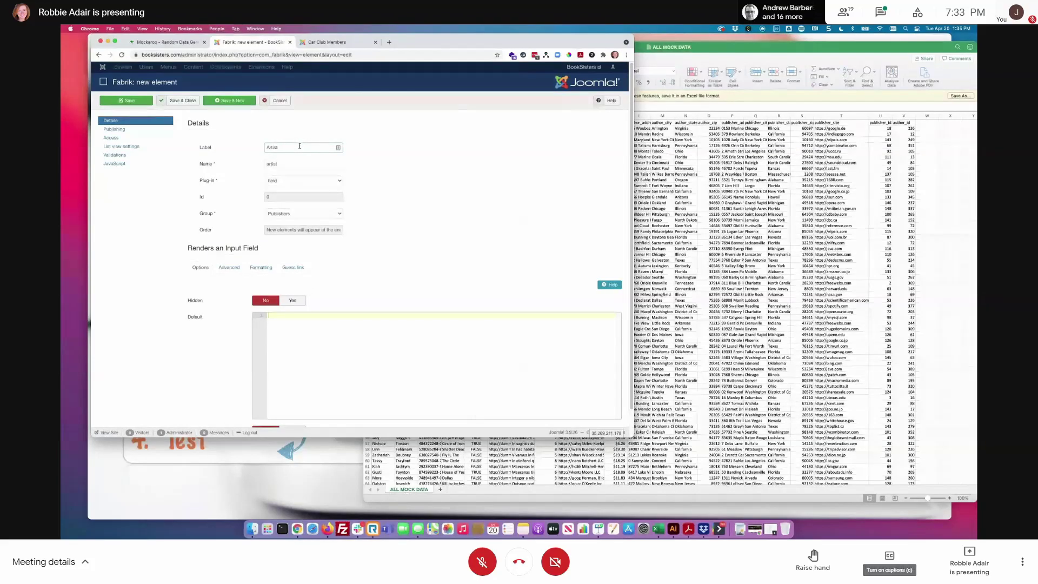
key(BackSpace)
key(BackSpace)
key(BackSpace)
key(BackSpace)
key(BackSpace)
key(BackSpace)
text(Na)
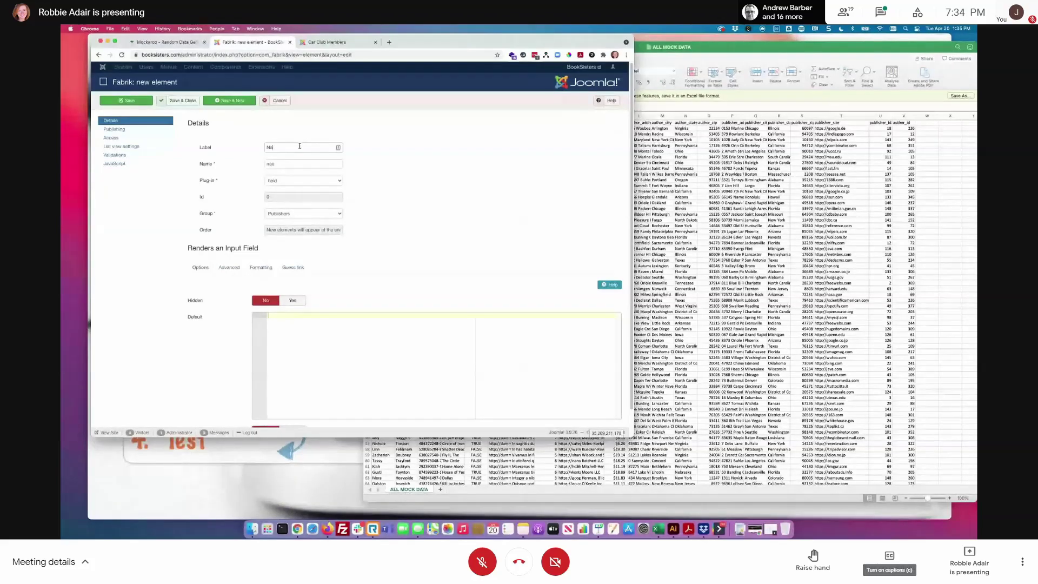
text(me)
click(296, 183)
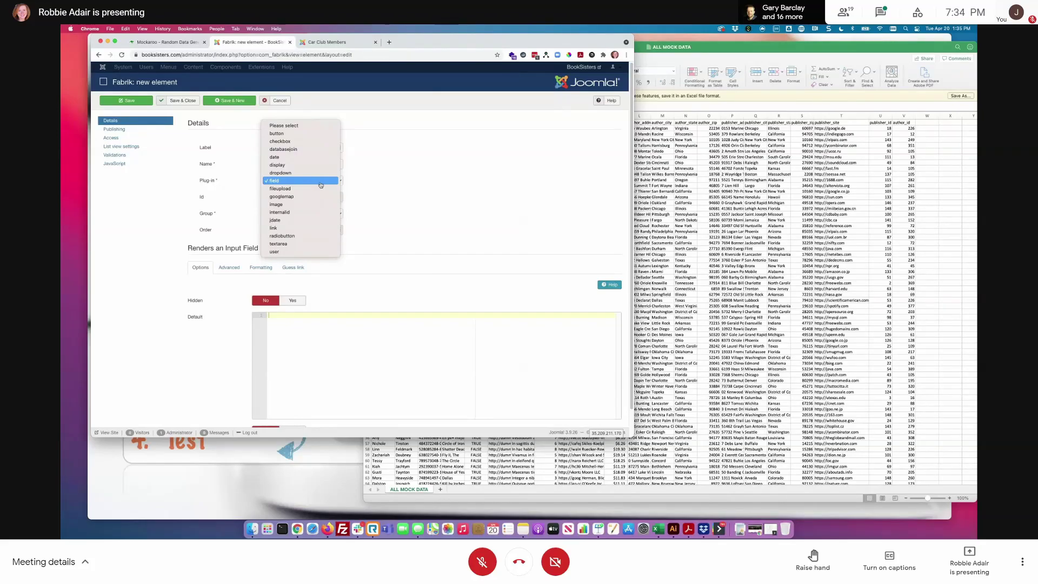
click(324, 182)
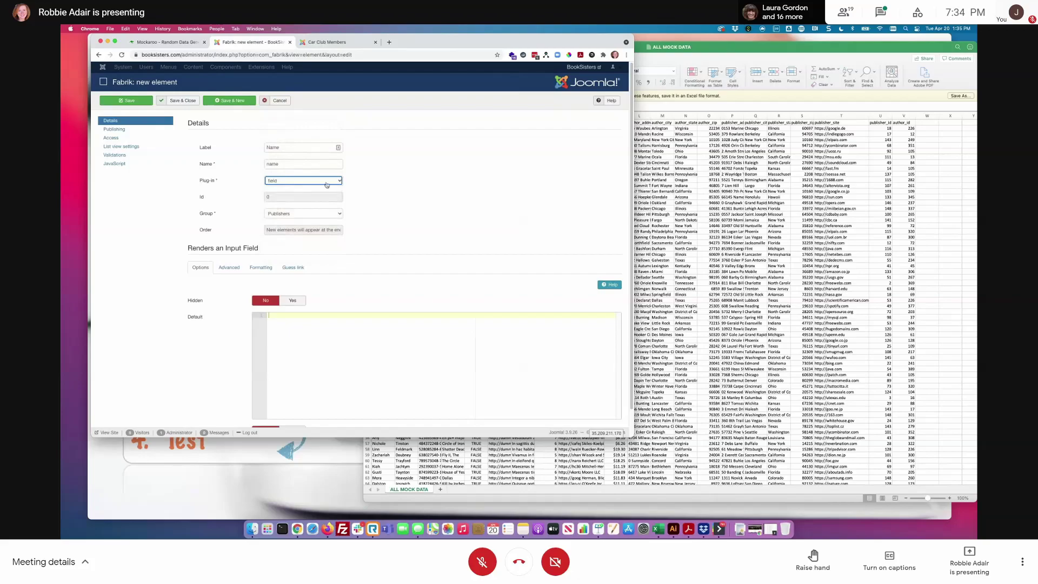
click(324, 213)
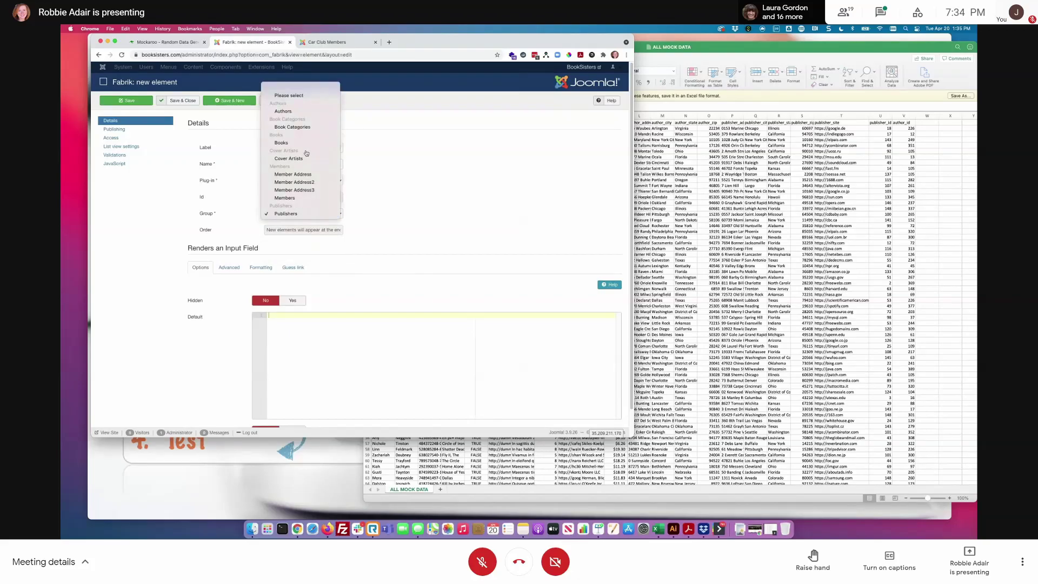
click(278, 158)
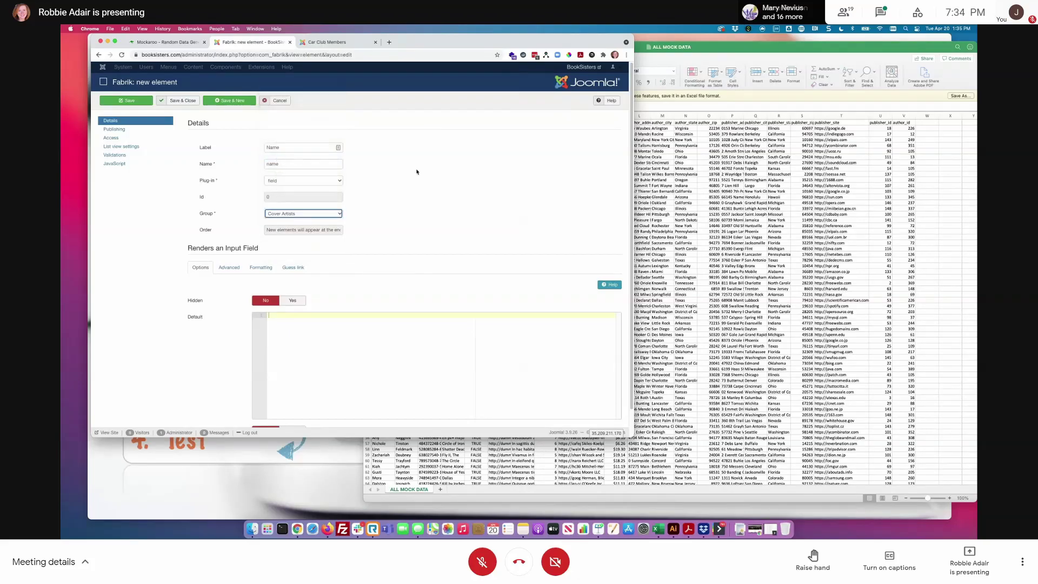
click(183, 101)
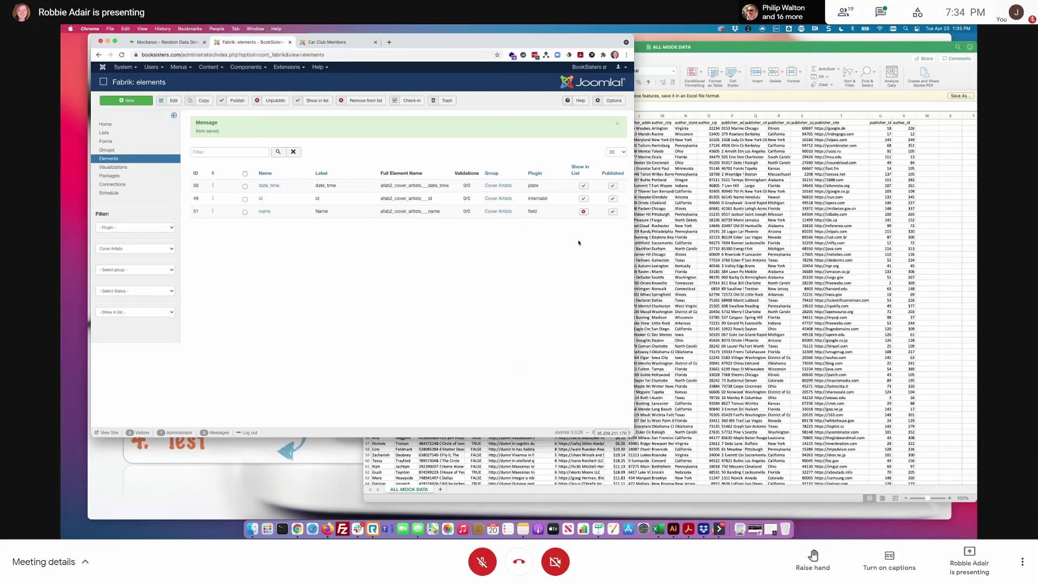
- Enable Show in List for the Name element and return to the Lists overview
click(685, 56)
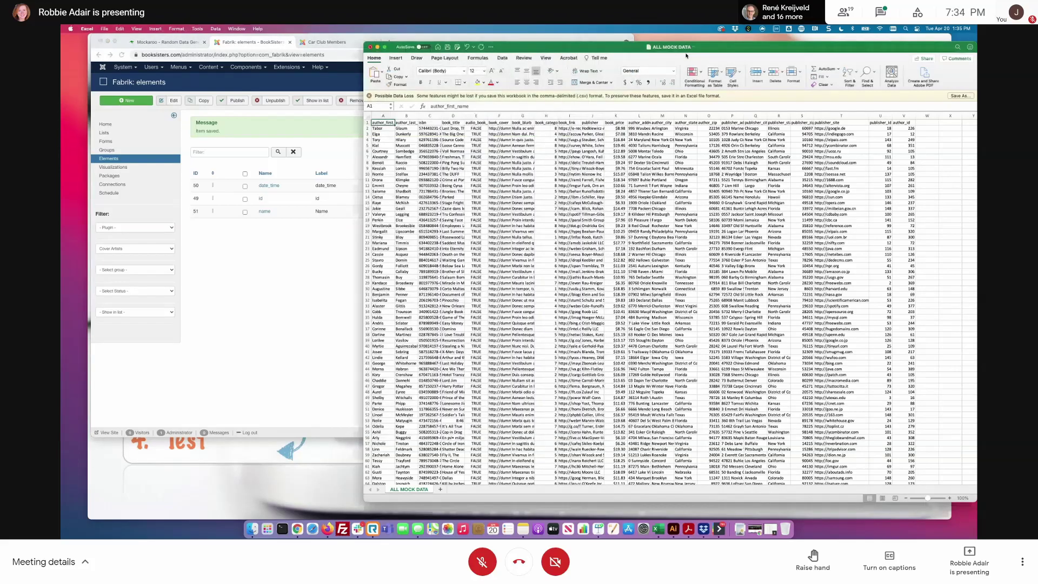
click(306, 292)
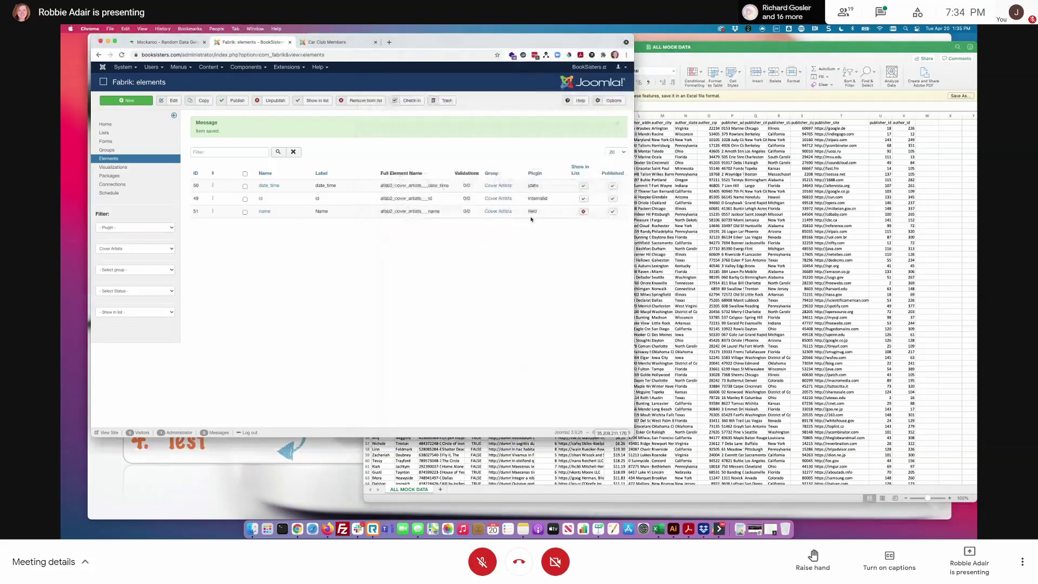
click(583, 211)
click(584, 211)
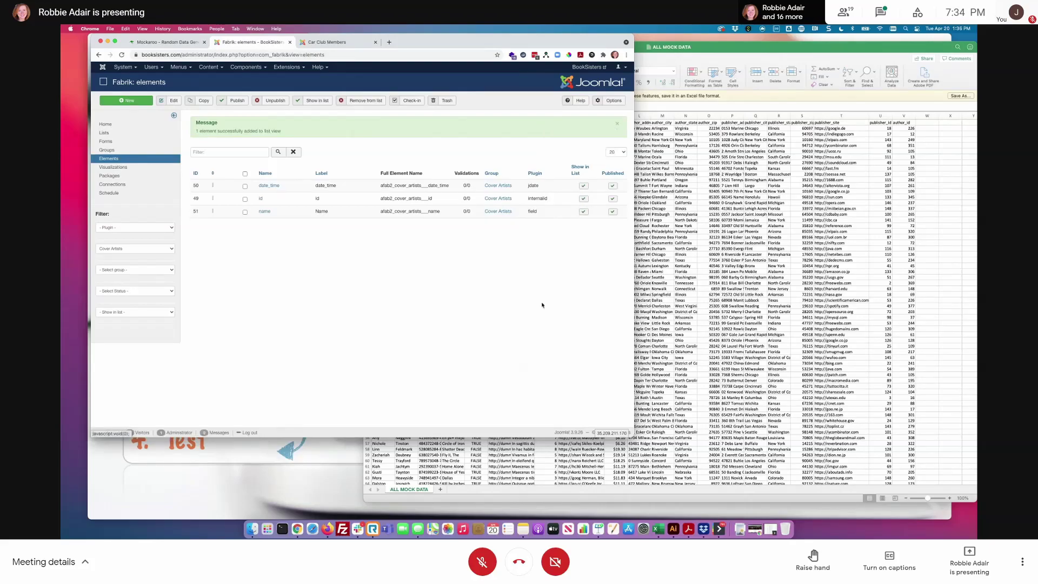
click(105, 132)
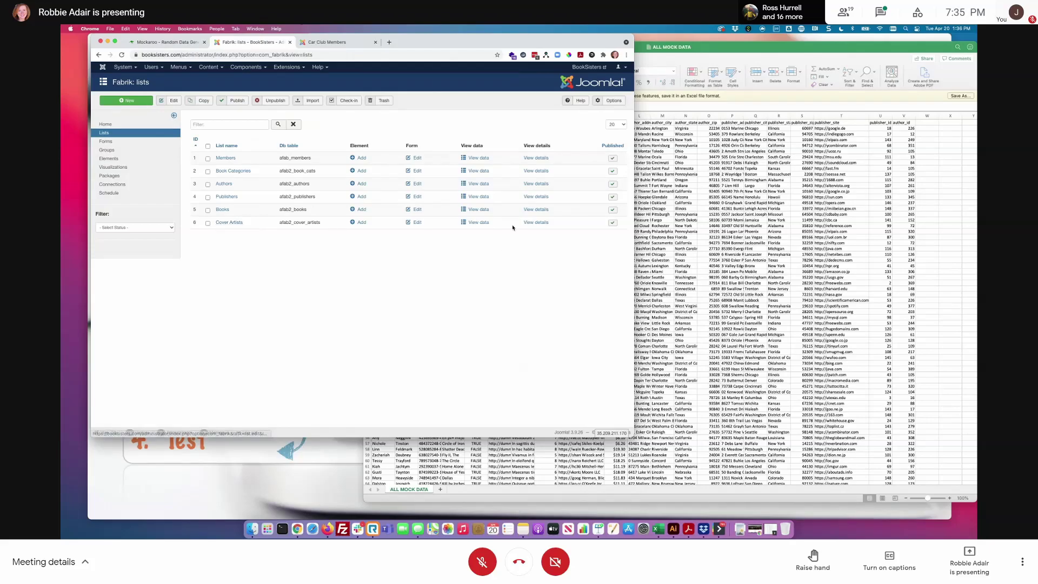
- Add a Cover Artists record with Name 'Donald Duck', save it, and view its details
click(480, 223)
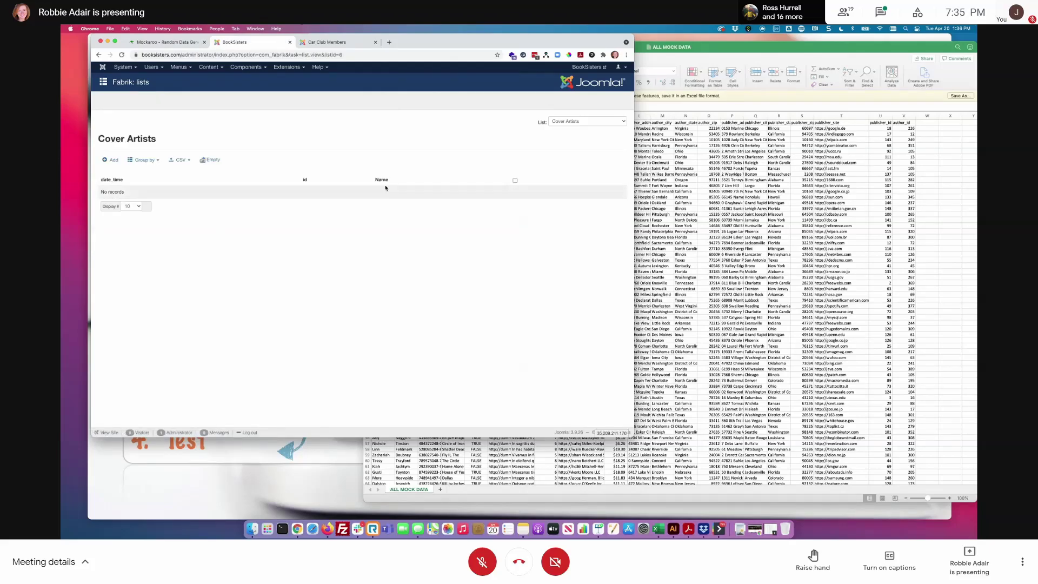
double_click(375, 180)
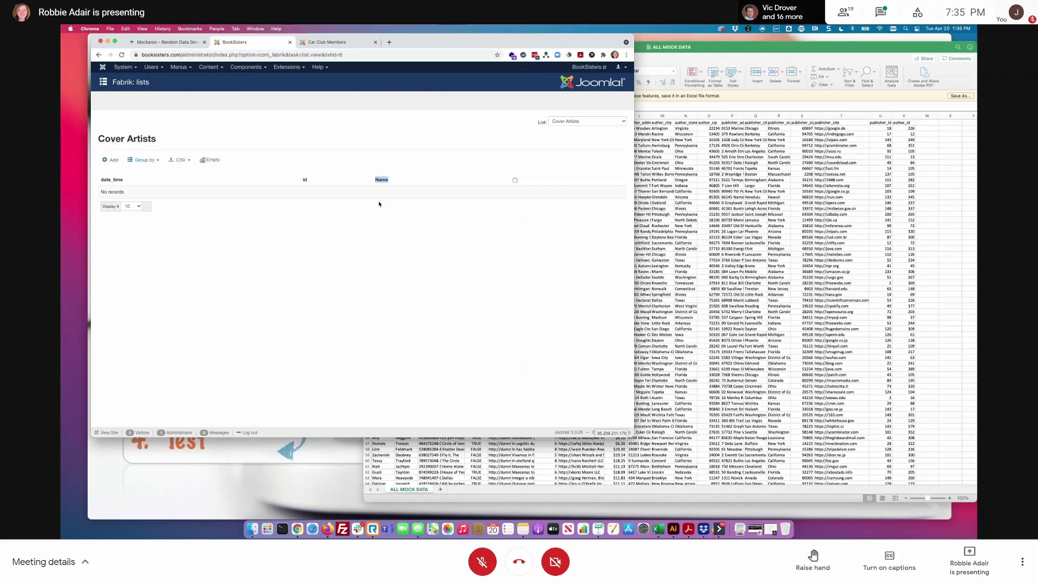
click(111, 160)
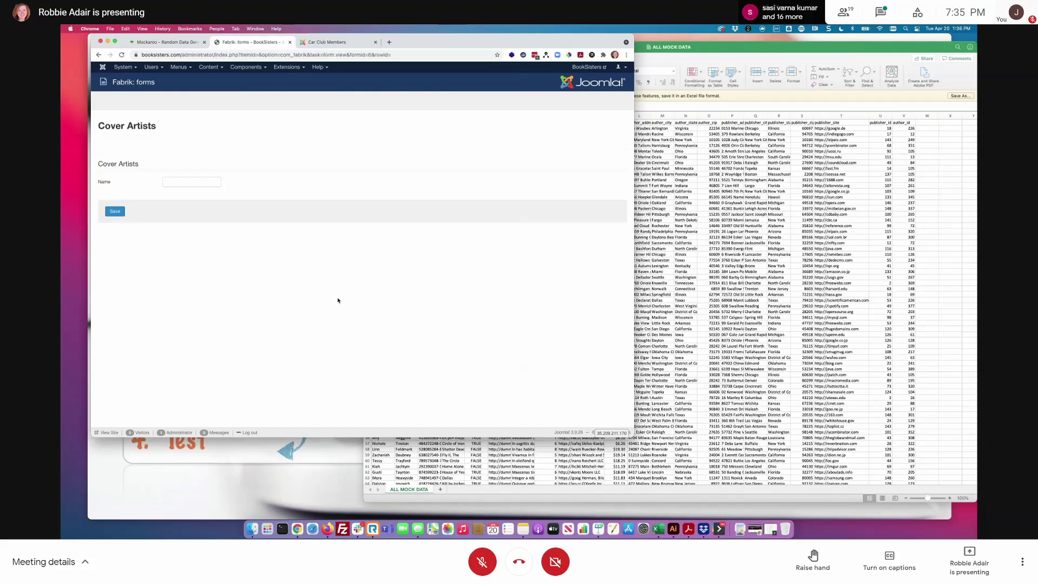
click(208, 185)
text(Donald Duck)
click(115, 210)
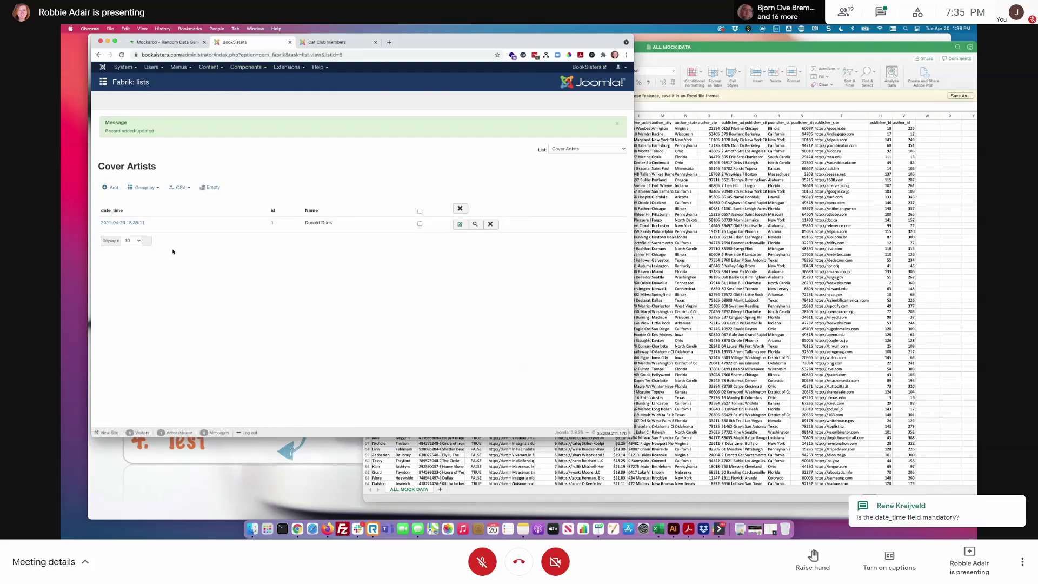
click(476, 225)
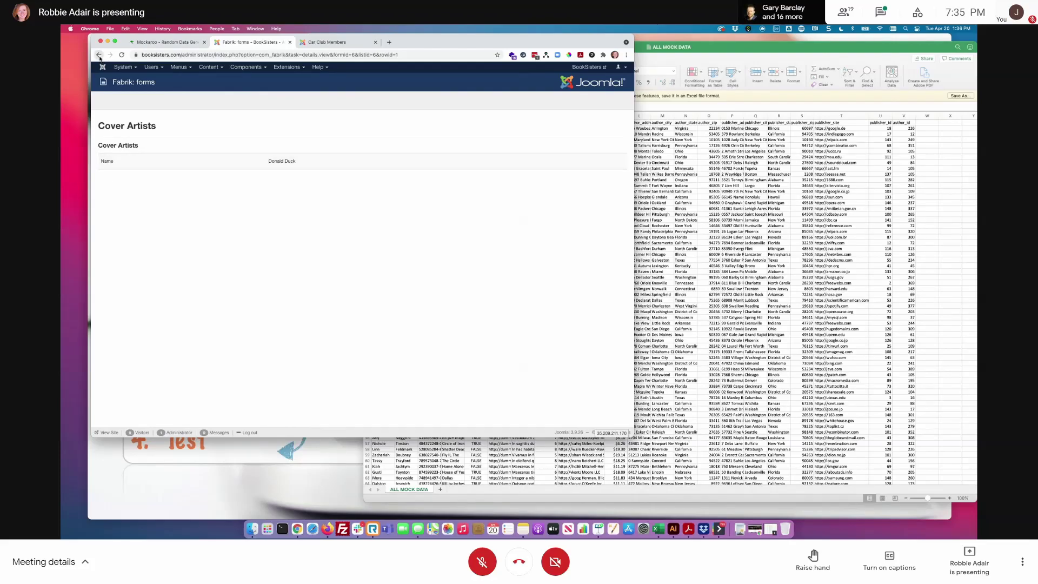
- Return to the Fabrik Lists overview, then advance Keynote to the BookSisters sample directory slide
click(99, 55)
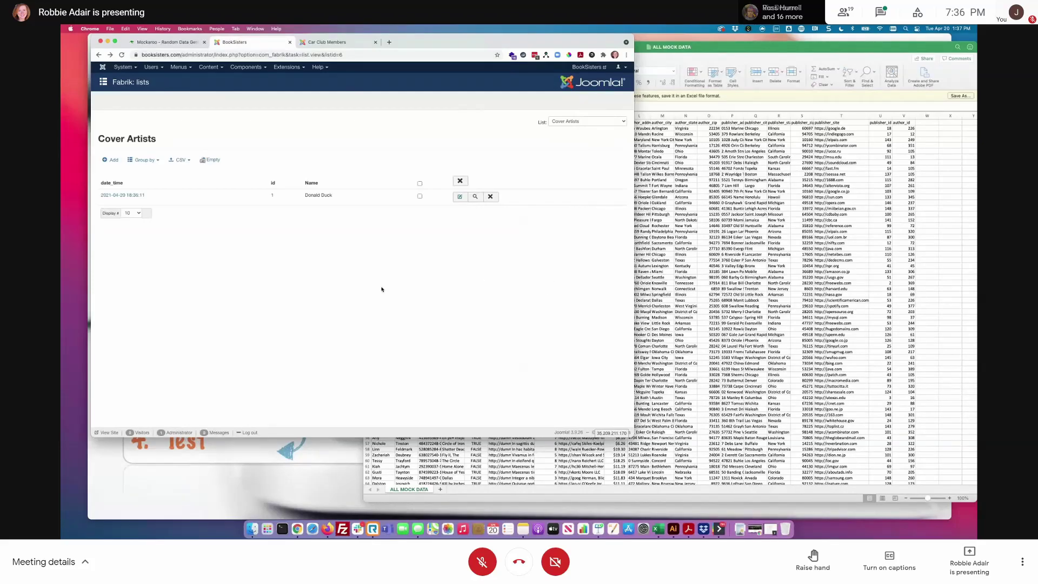
click(244, 67)
mouse_move(297, 101)
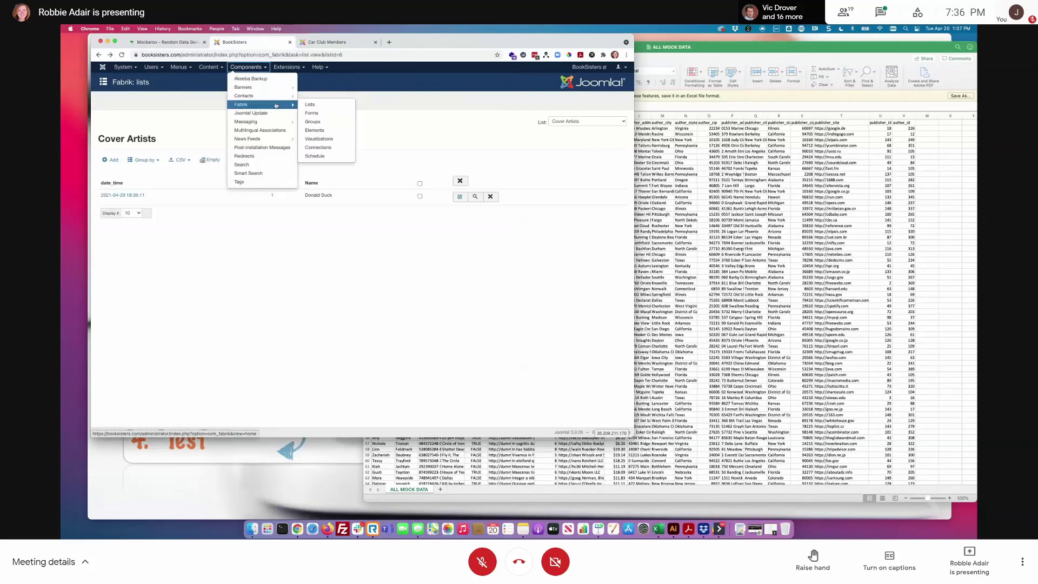
click(313, 104)
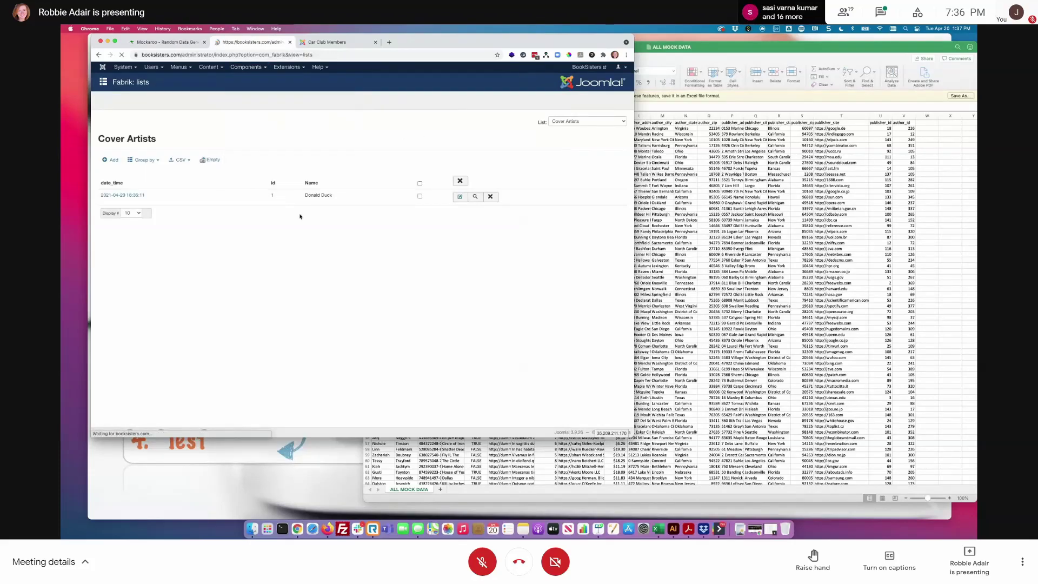
click(238, 490)
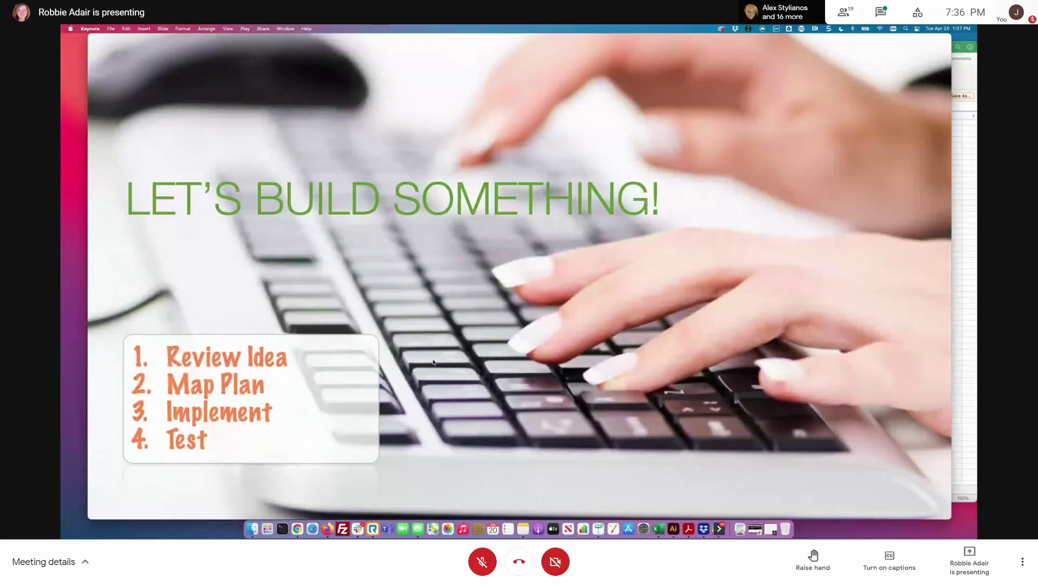
key(Right)
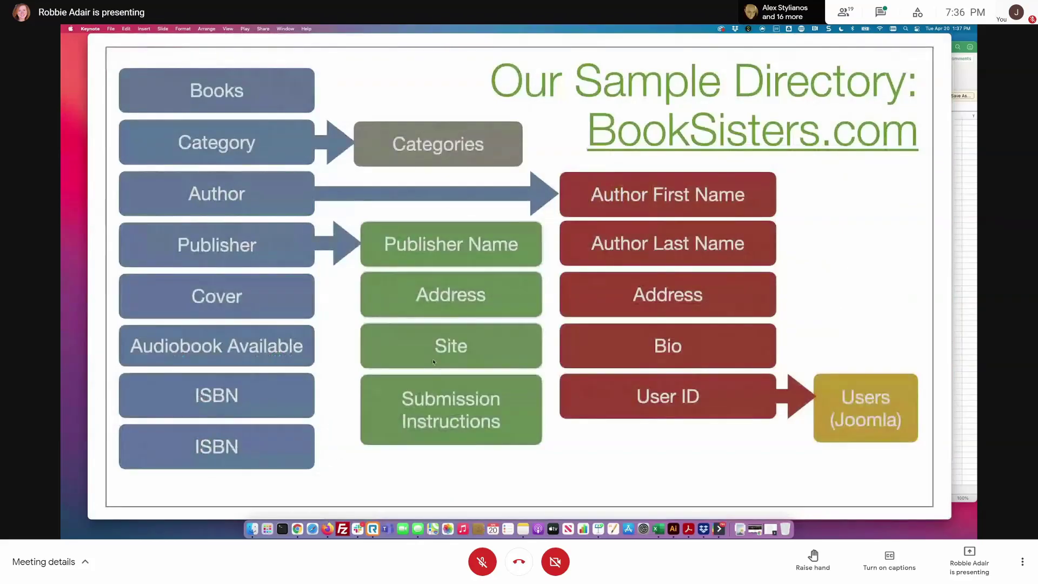
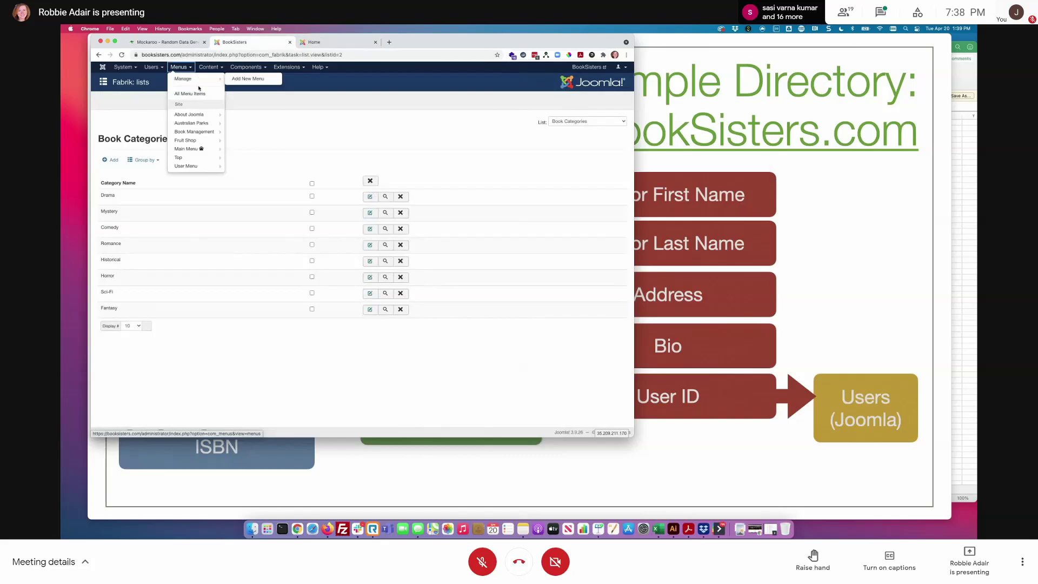
- Change the Book Management > Manage Categories menu item to a Fabrik List type showing Book Categories
click(248, 132)
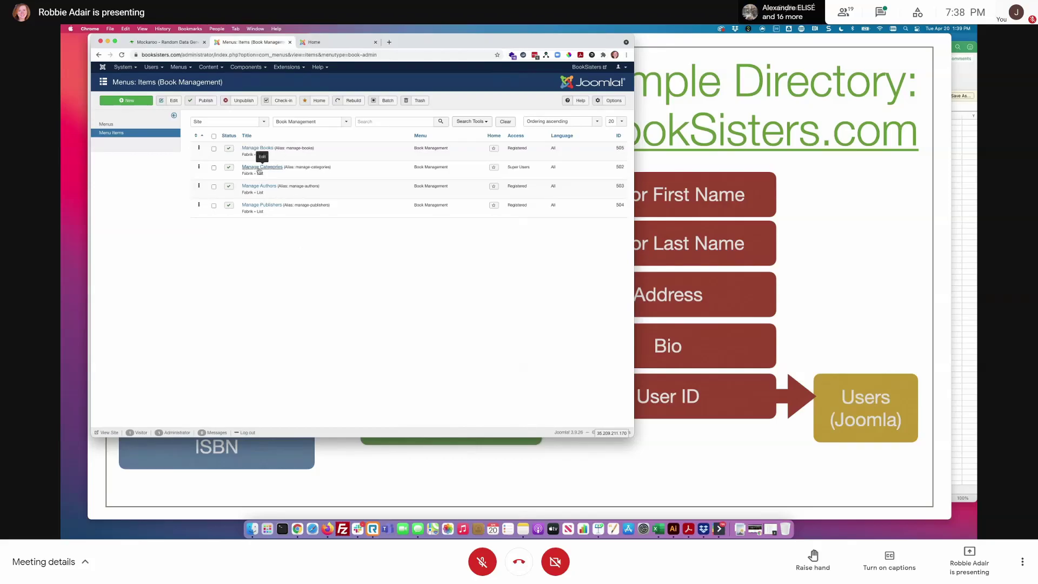
click(266, 169)
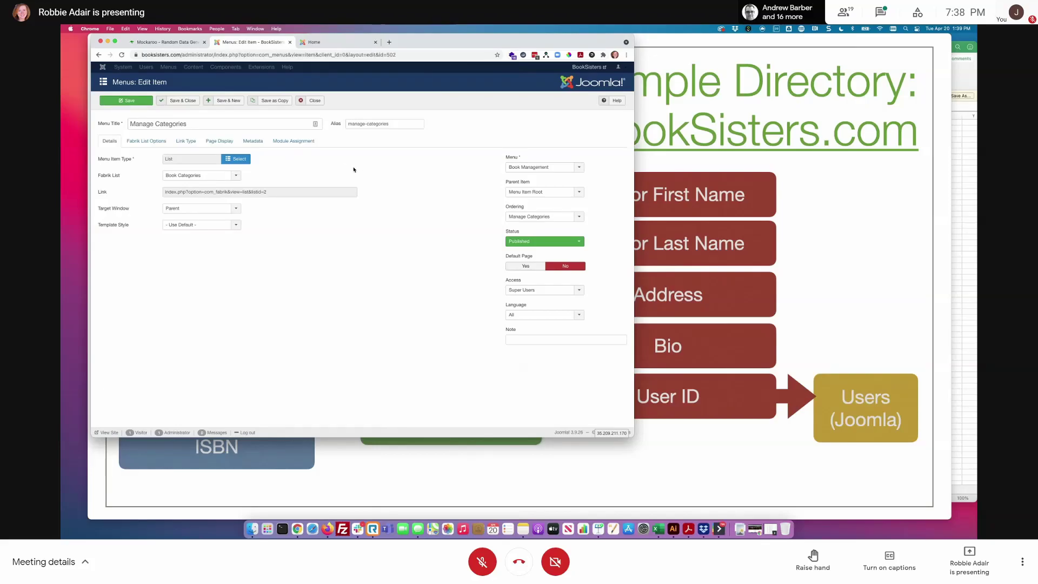
click(236, 158)
click(161, 150)
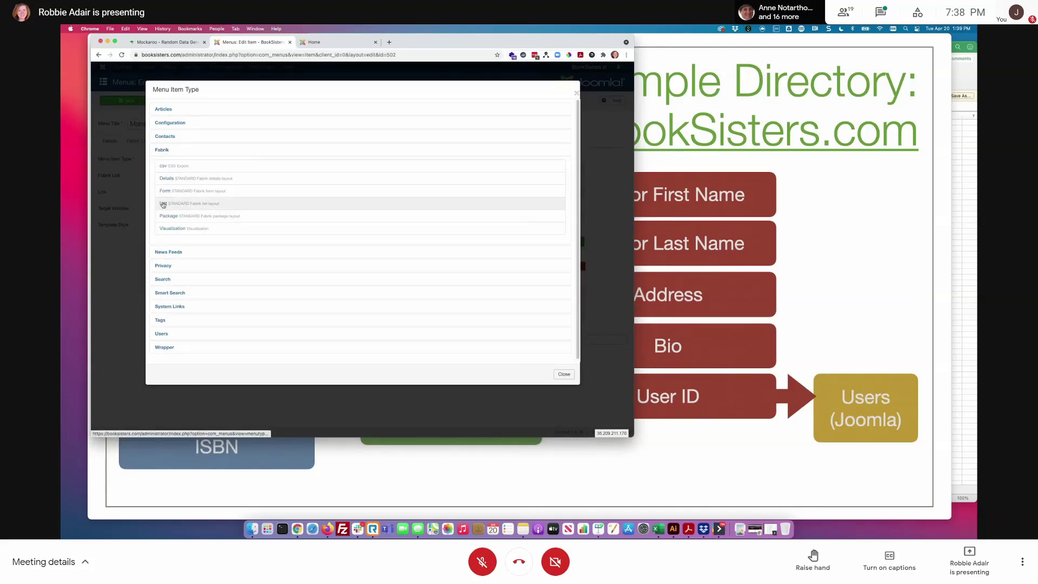
click(162, 204)
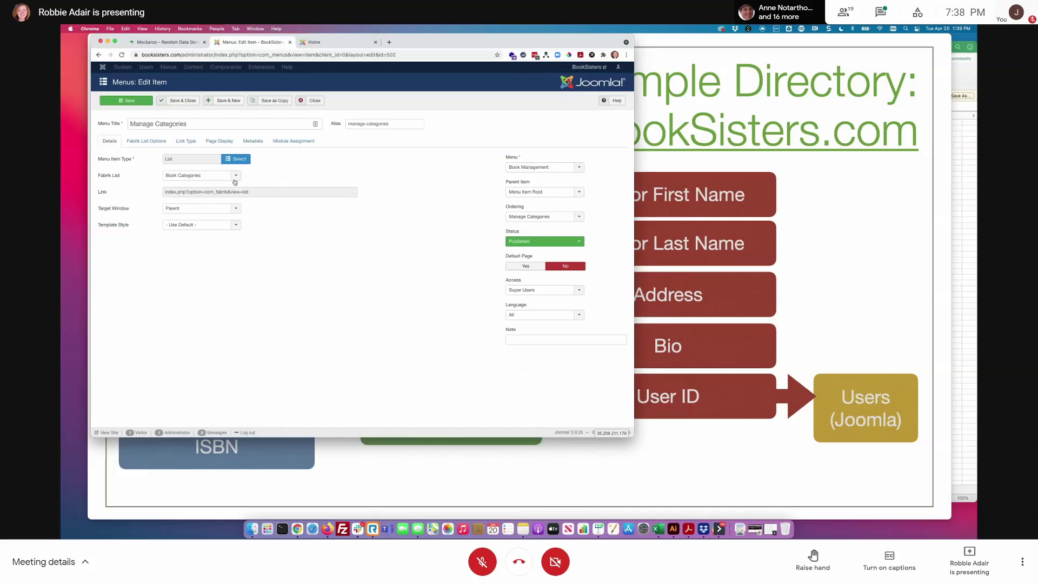
click(234, 177)
click(222, 194)
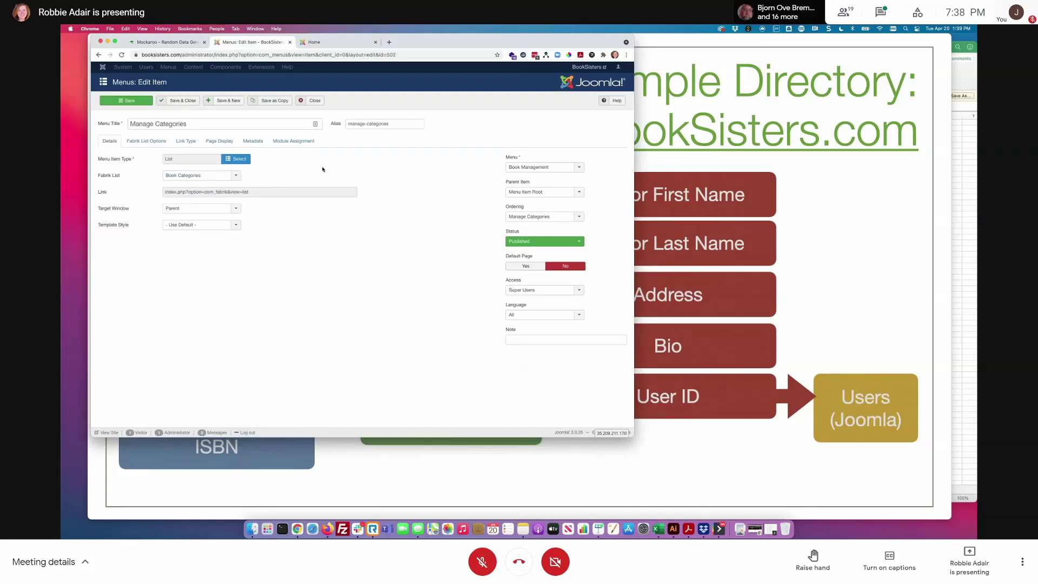
click(326, 44)
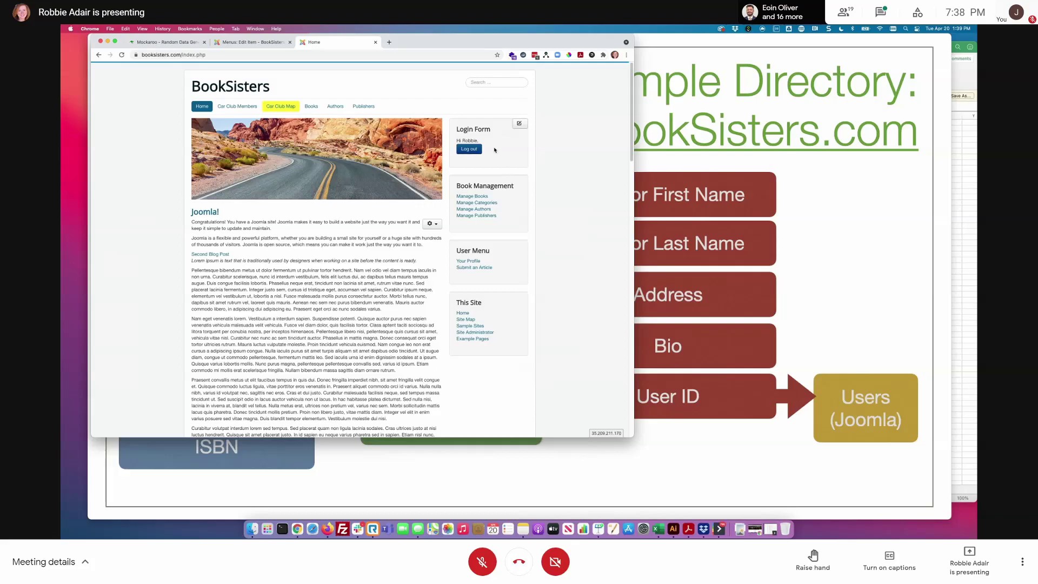
- On the front-end Manage Categories page, add and save a new 'RomCom' category
click(476, 202)
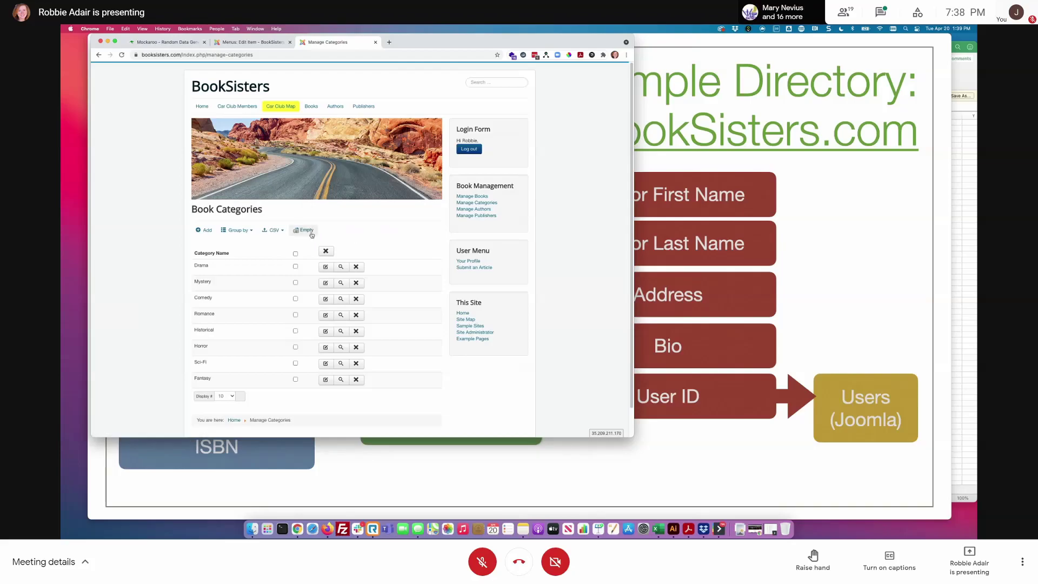
click(204, 230)
click(287, 263)
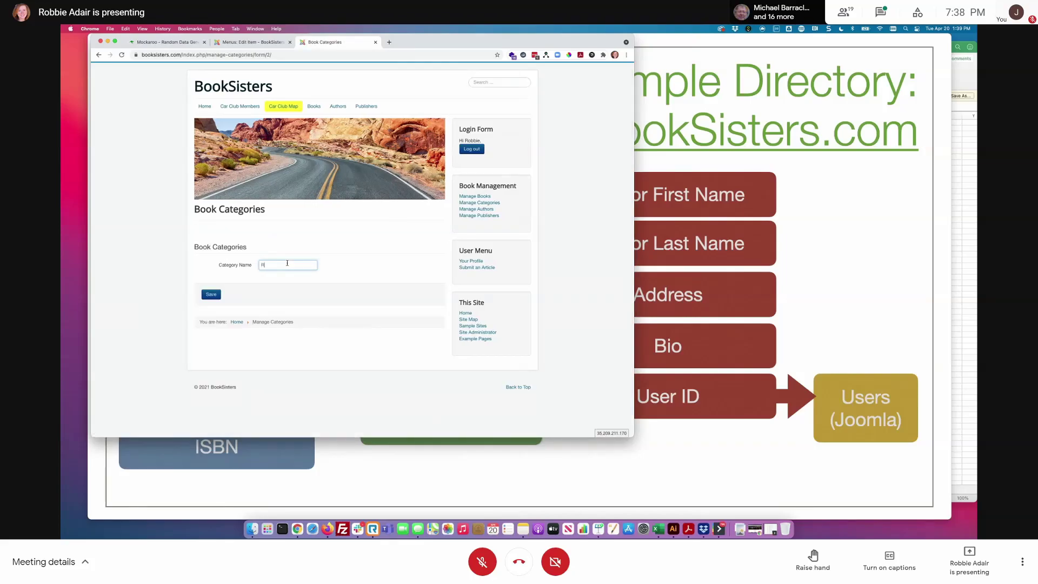
click(212, 295)
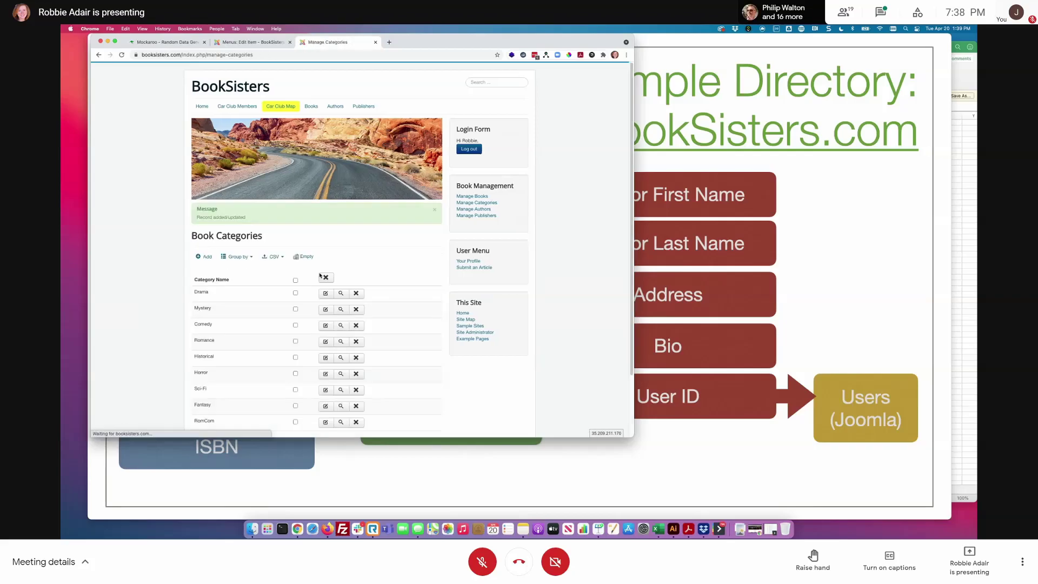
scroll(416, 274, down, 2)
scroll(417, 274, up, 2)
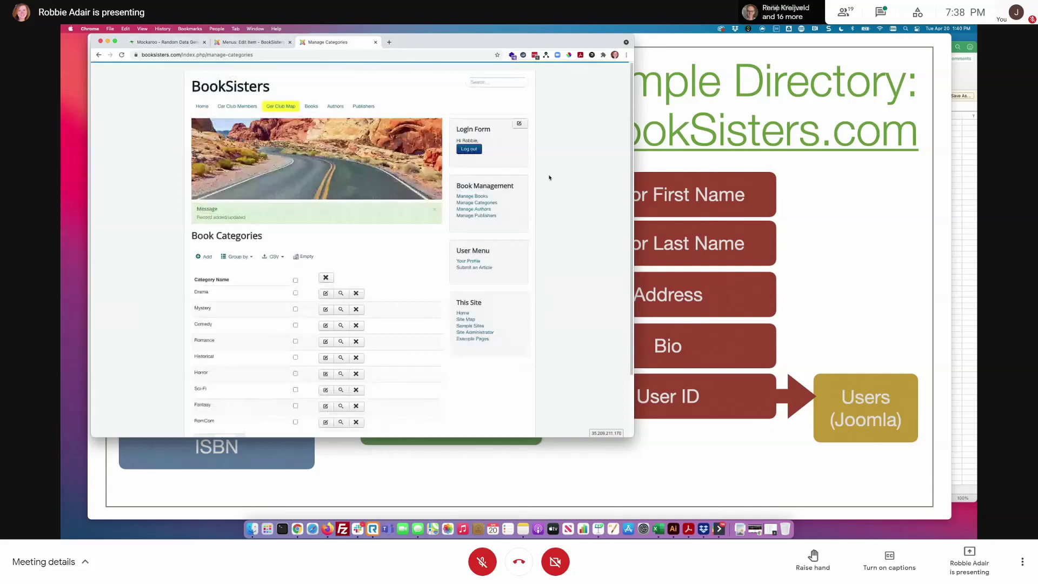
click(482, 210)
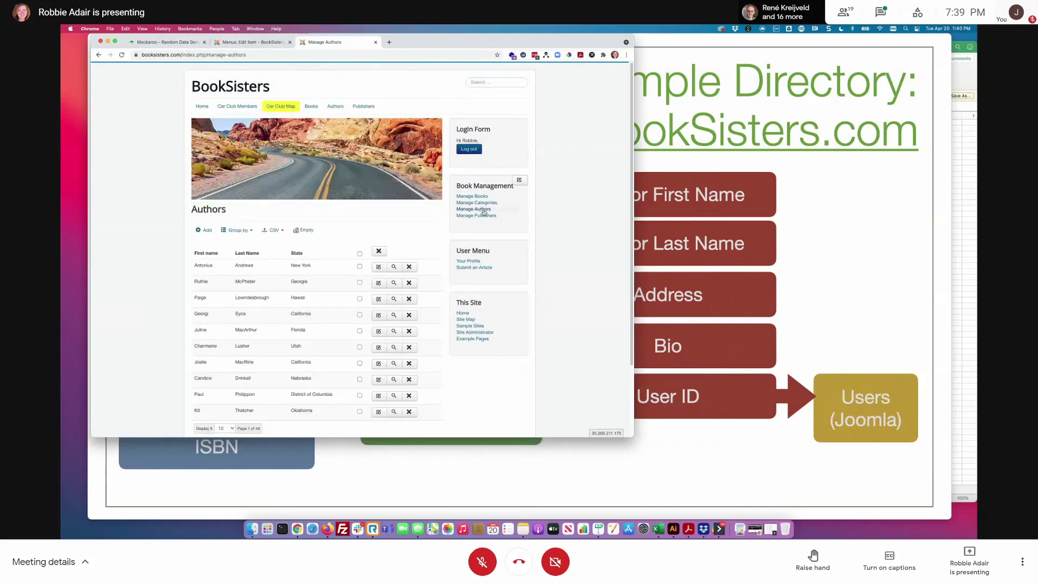
- Check the front-end Publishers list, then save and close the Manage Categories menu item
click(482, 215)
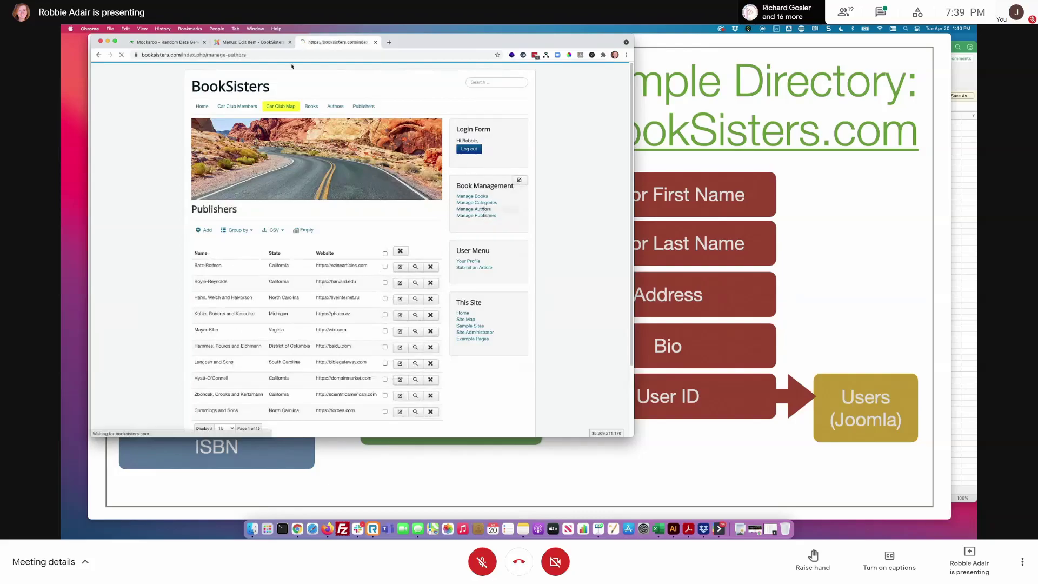
click(250, 42)
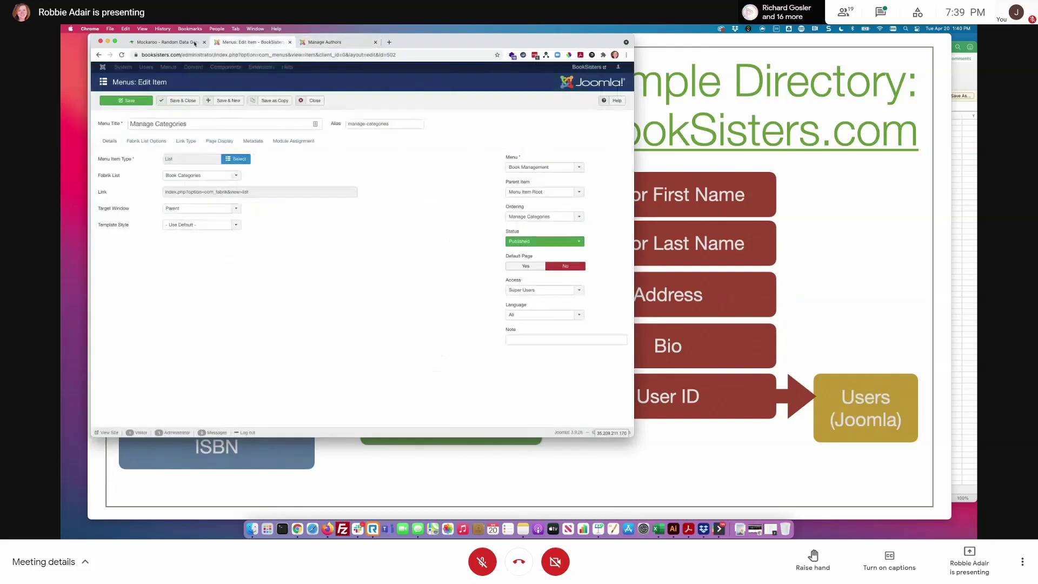
click(190, 102)
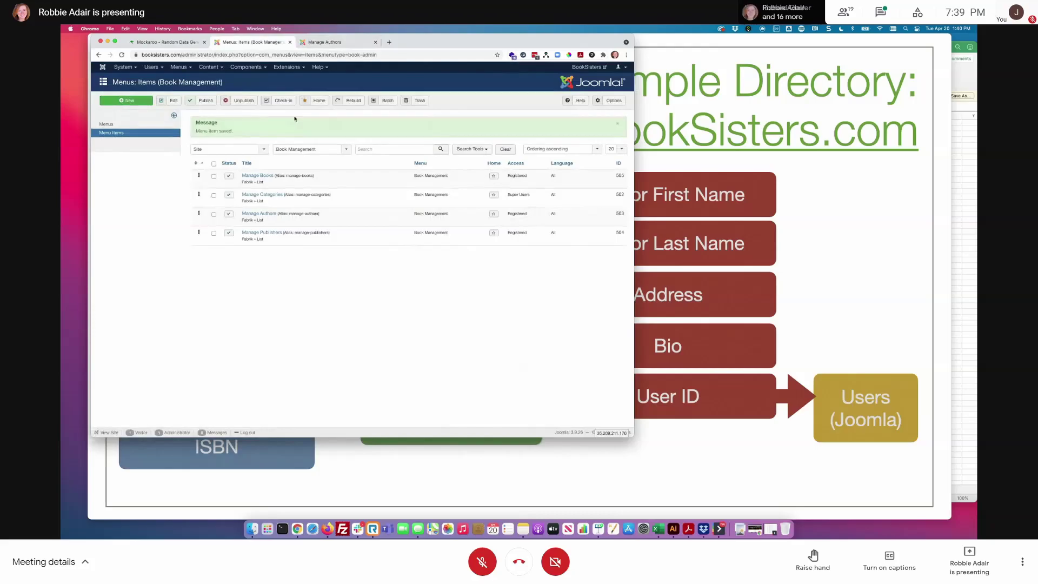
- From Fabrik Lists, look at the Authors list settings, then filter Fabrik Elements to Authors
click(246, 67)
mouse_move(259, 104)
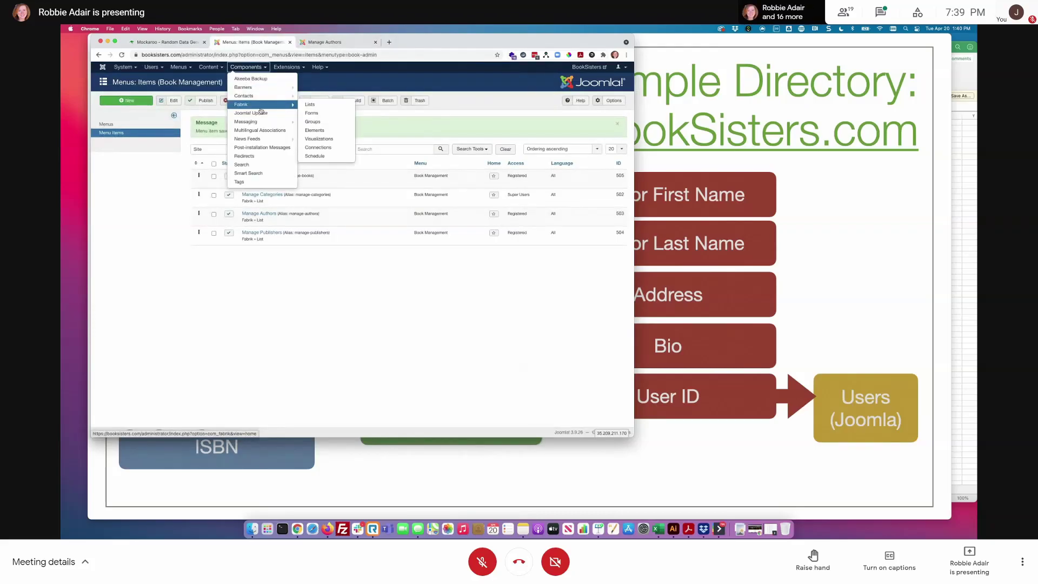
click(325, 105)
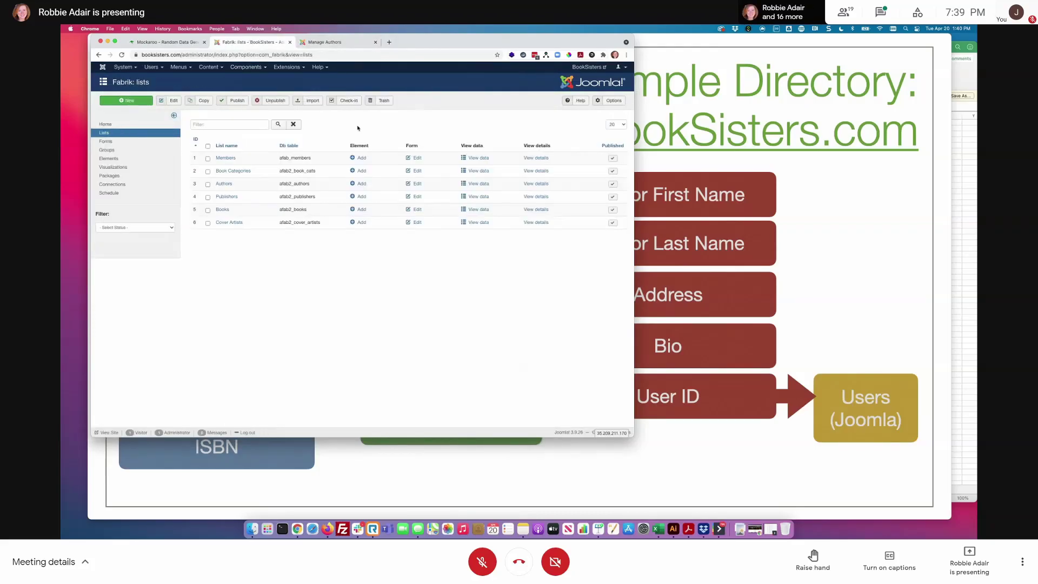
click(224, 183)
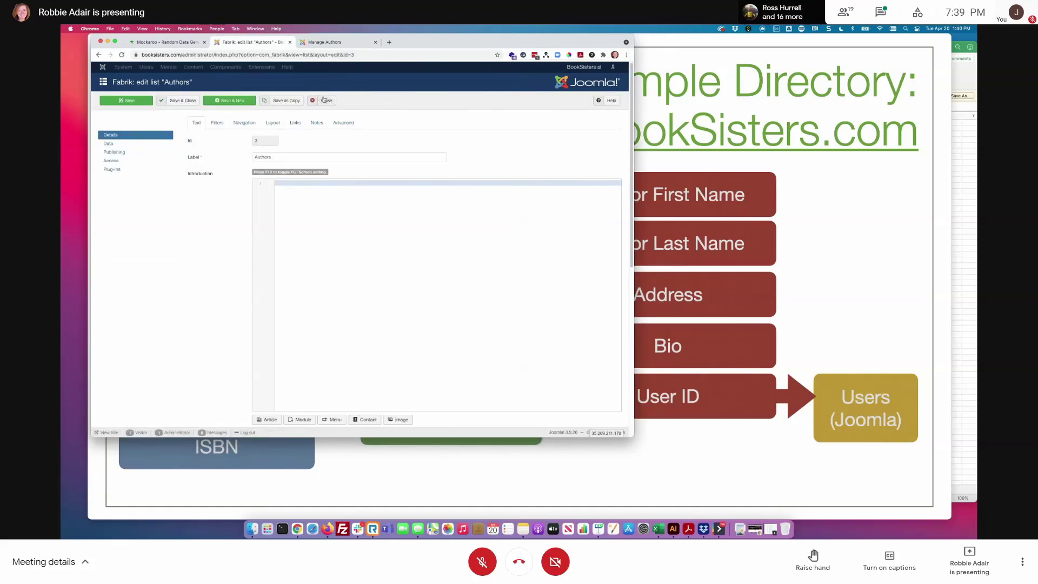
click(324, 100)
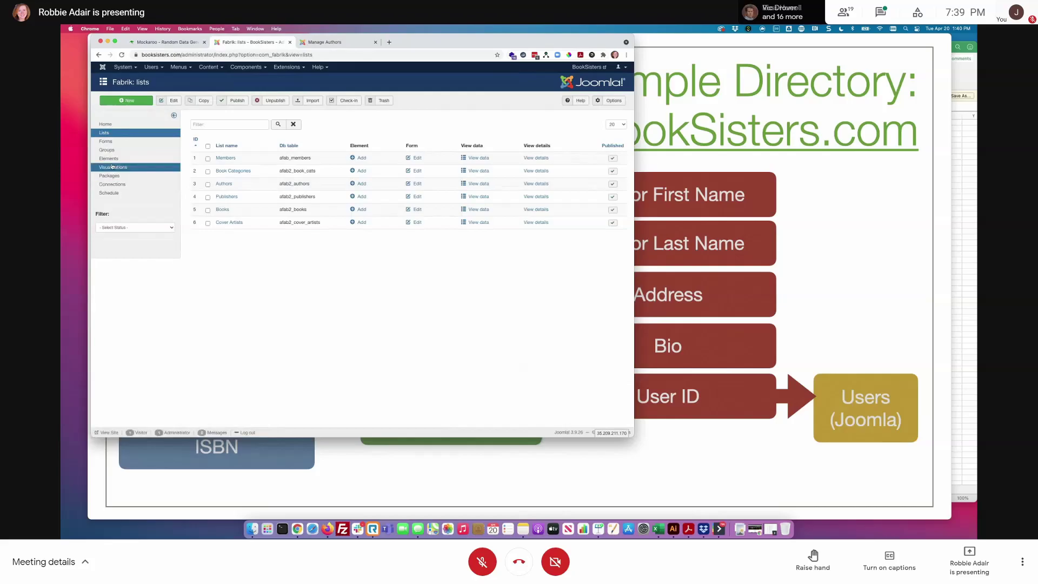
click(112, 159)
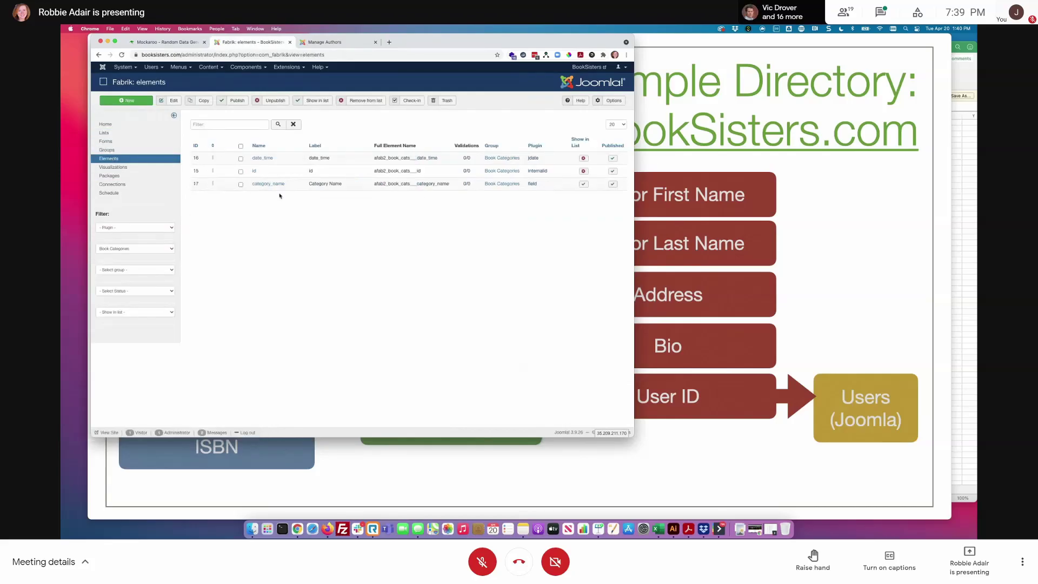
click(135, 249)
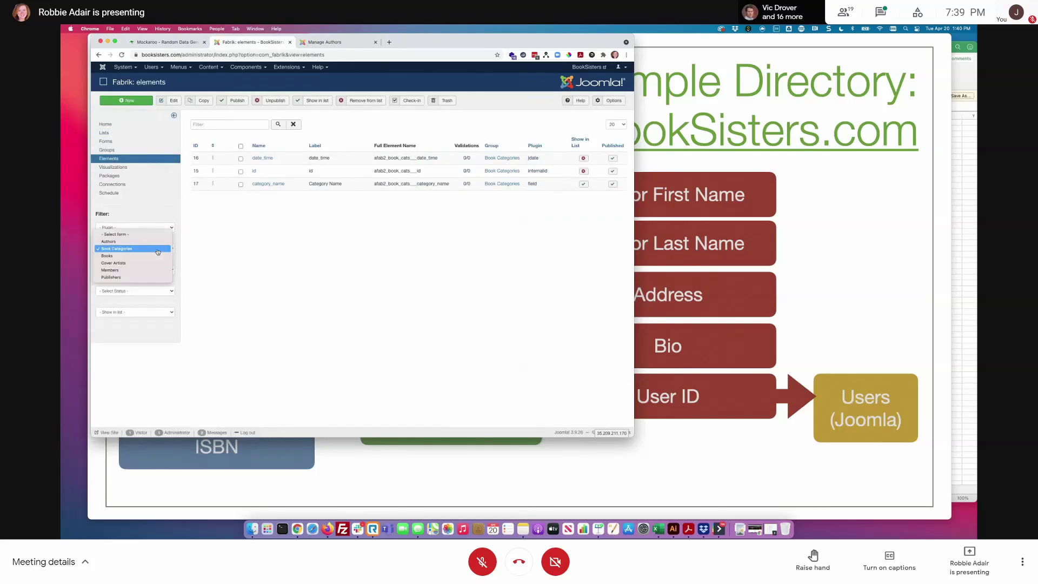
click(130, 241)
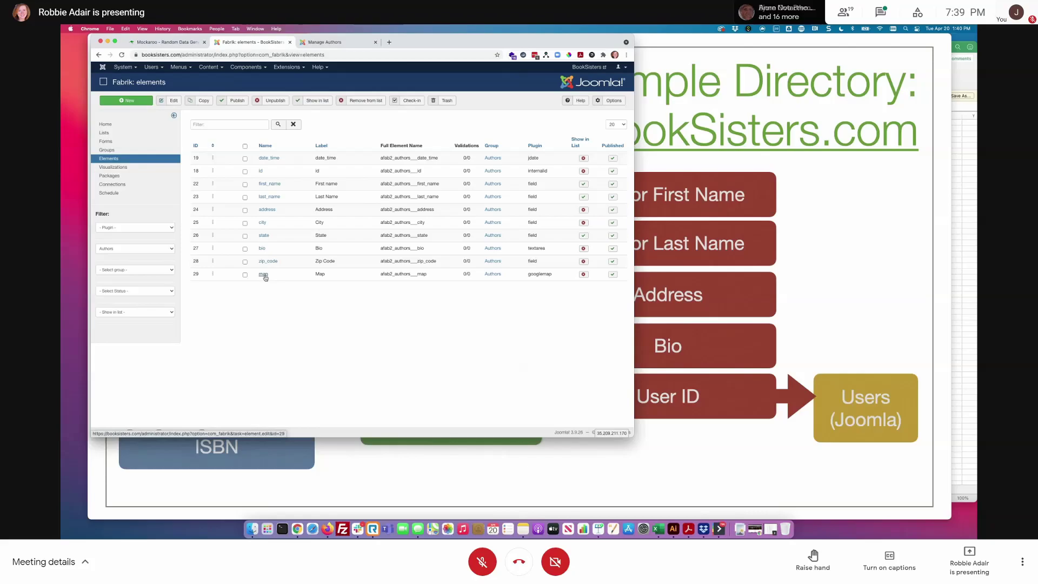
- Review the map element's default location and geocoding settings, keeping geocoding triggered as you type
click(264, 274)
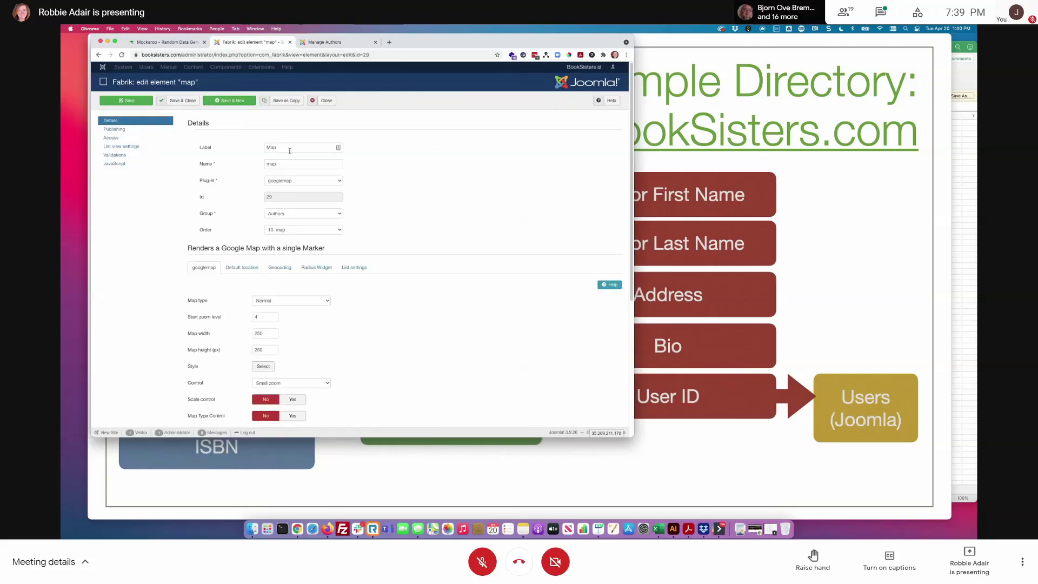
scroll(221, 255, down, 3)
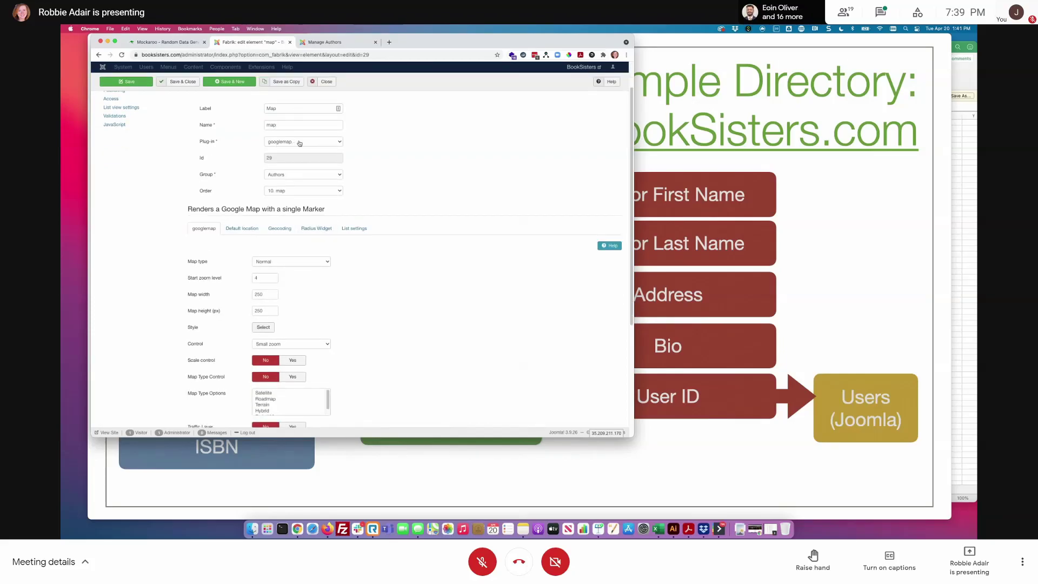
click(251, 227)
click(281, 267)
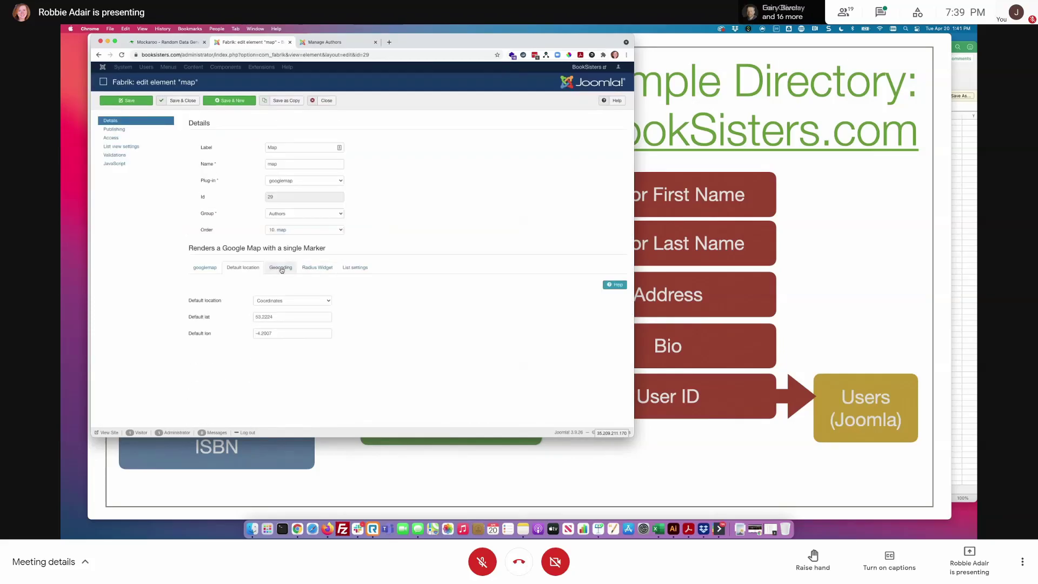
scroll(303, 257, down, 2)
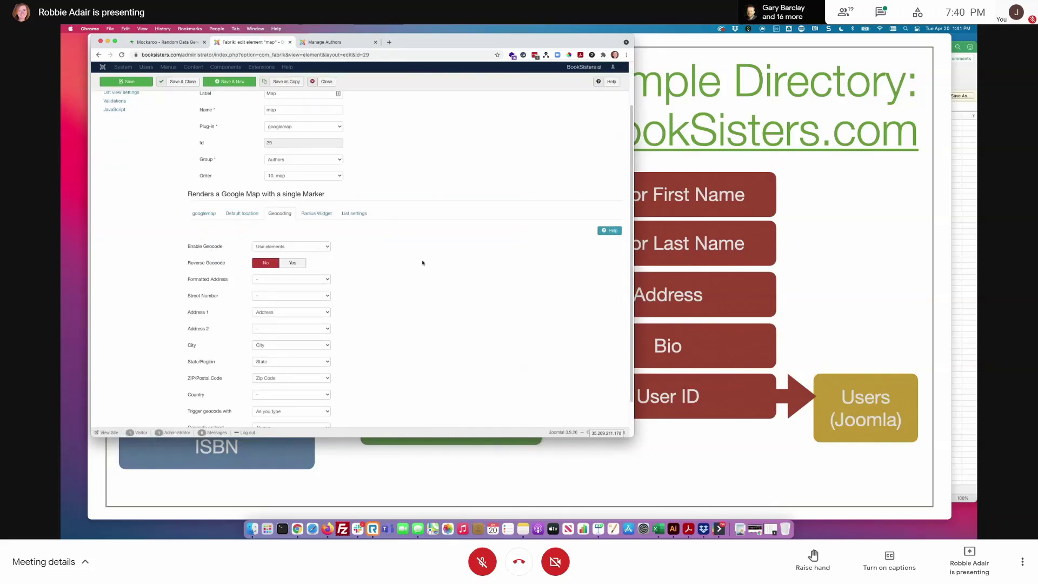
scroll(279, 252, down, 2)
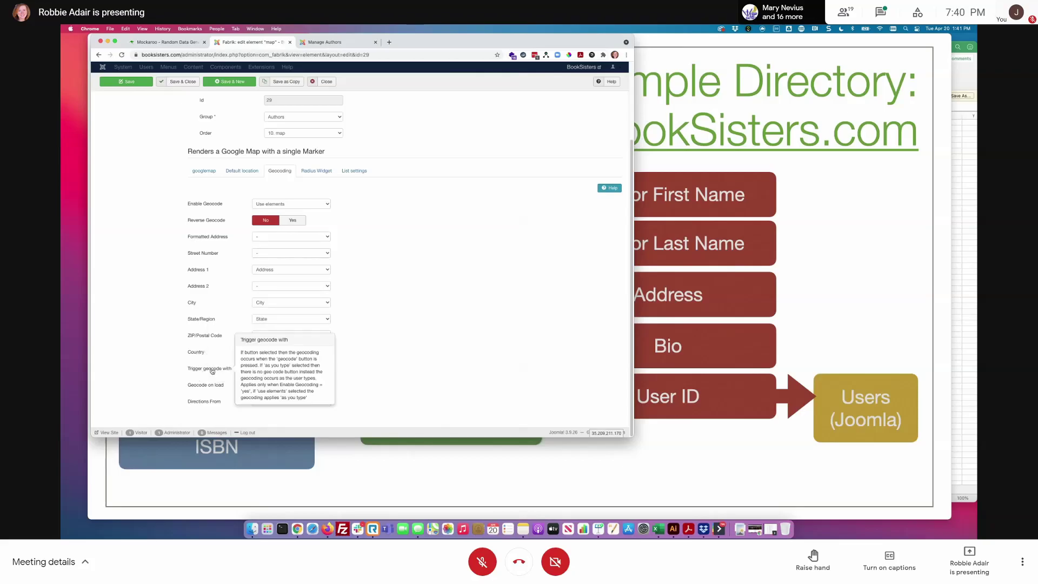
click(285, 370)
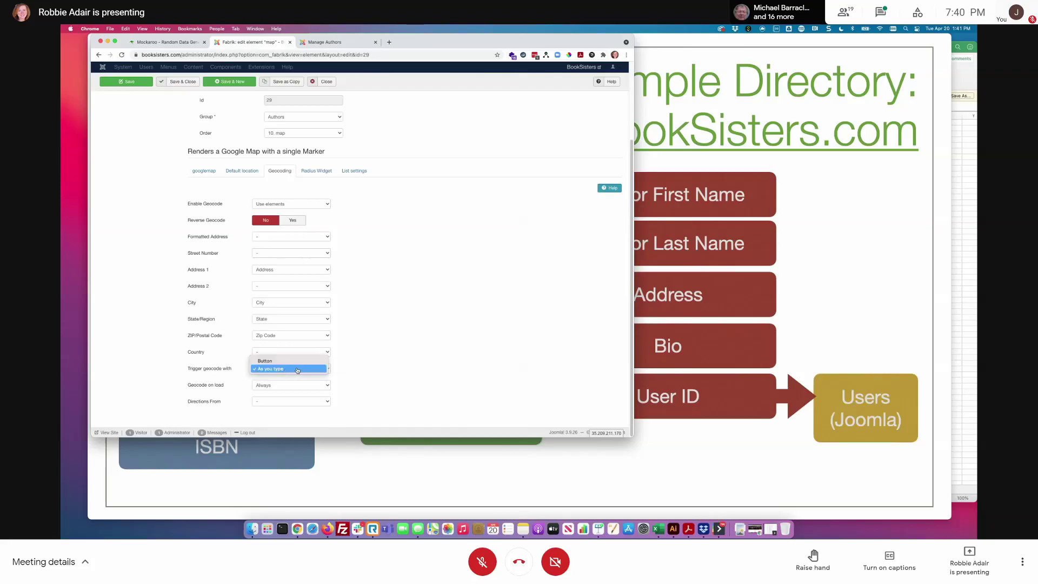
click(387, 366)
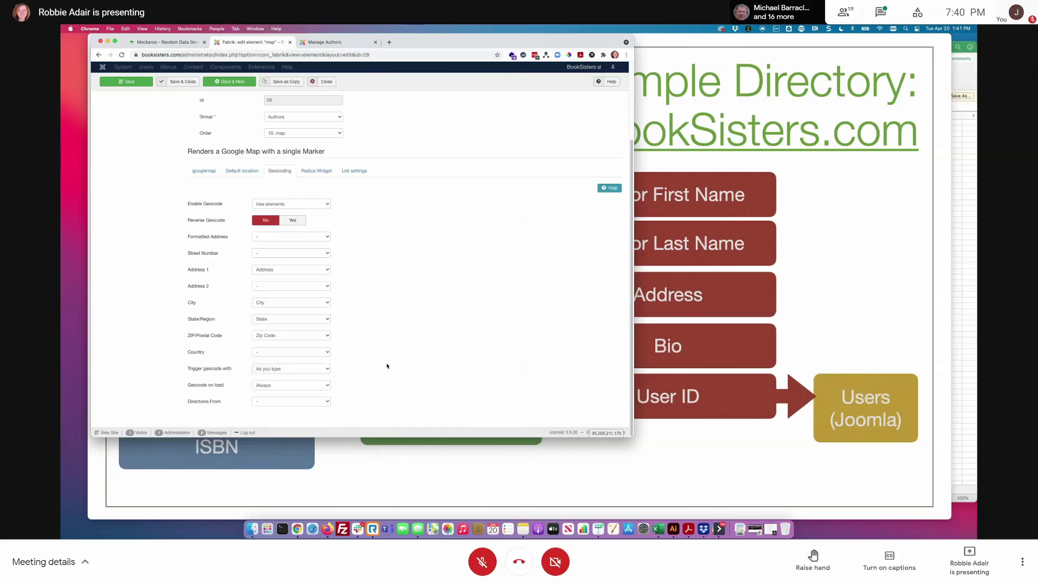
click(272, 387)
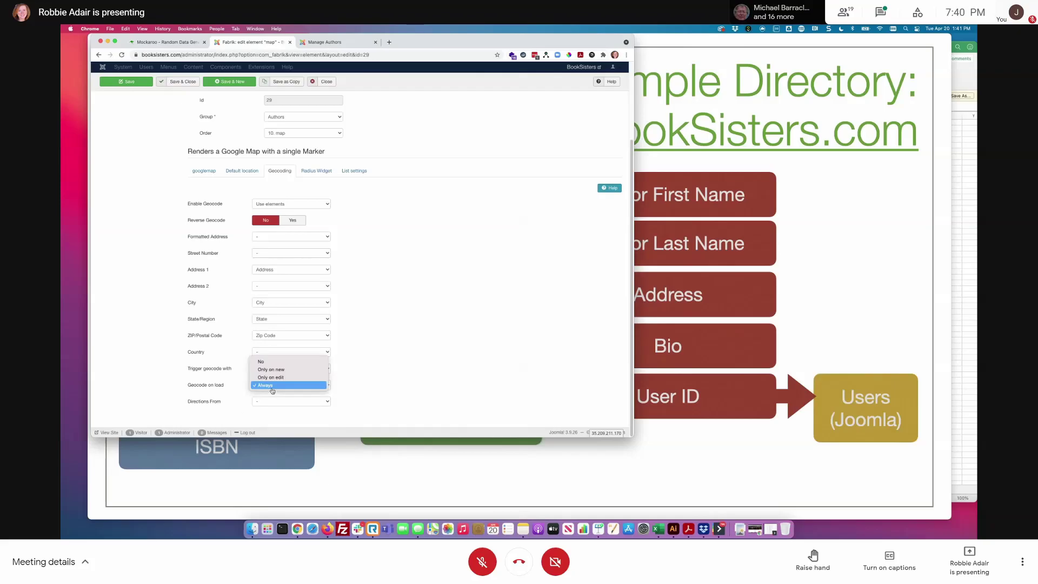
click(372, 372)
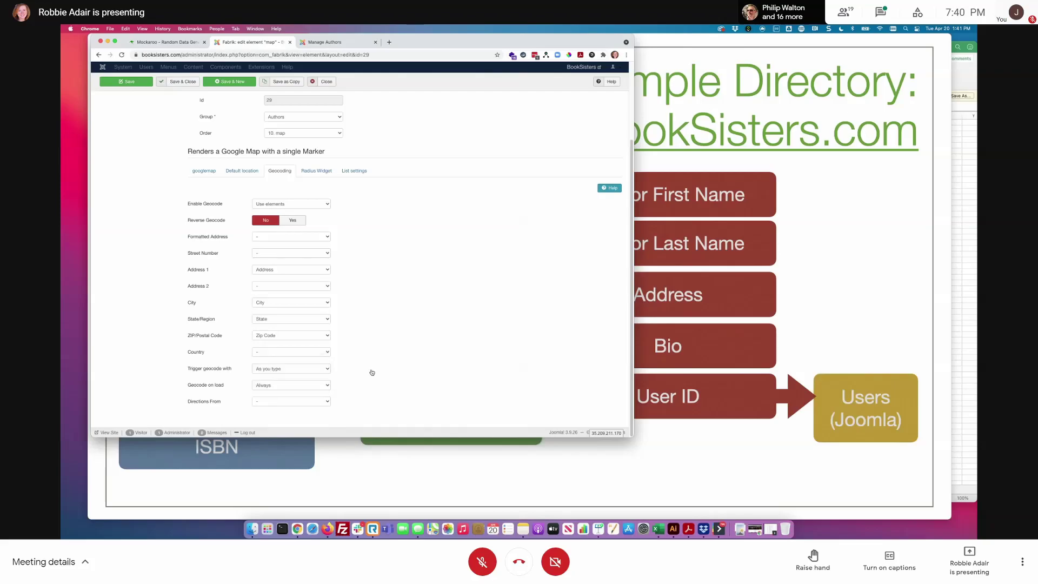
scroll(371, 233, up, 3)
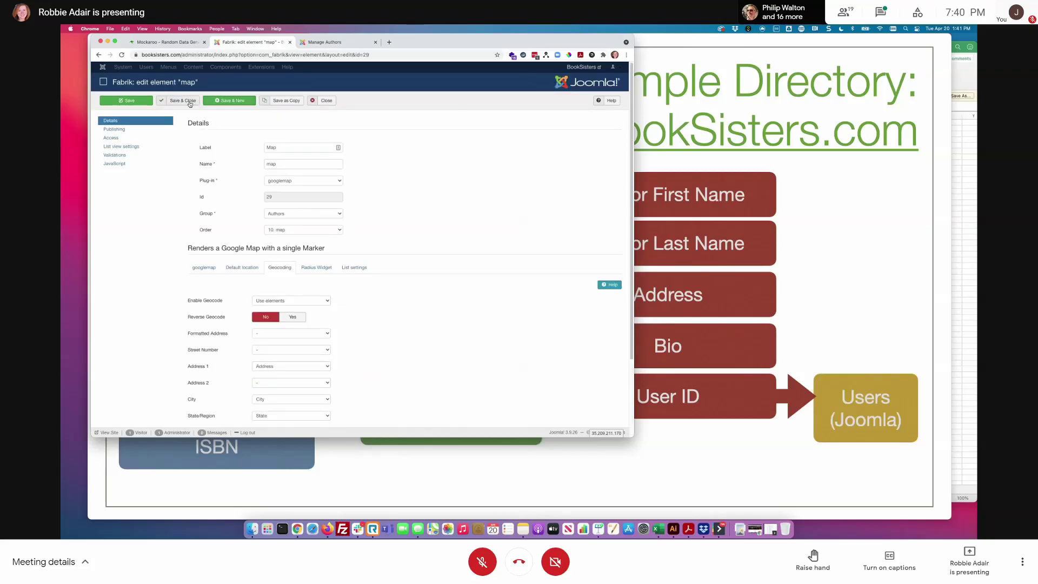
click(327, 101)
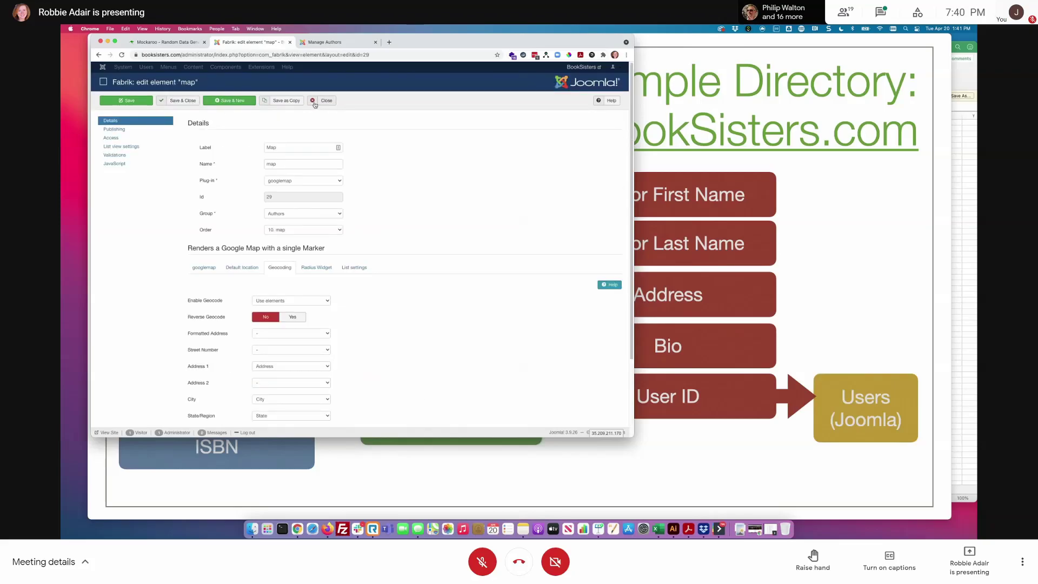
- Open a new front-end author form and enter the author's first name, street address, city/state and zip code
click(331, 42)
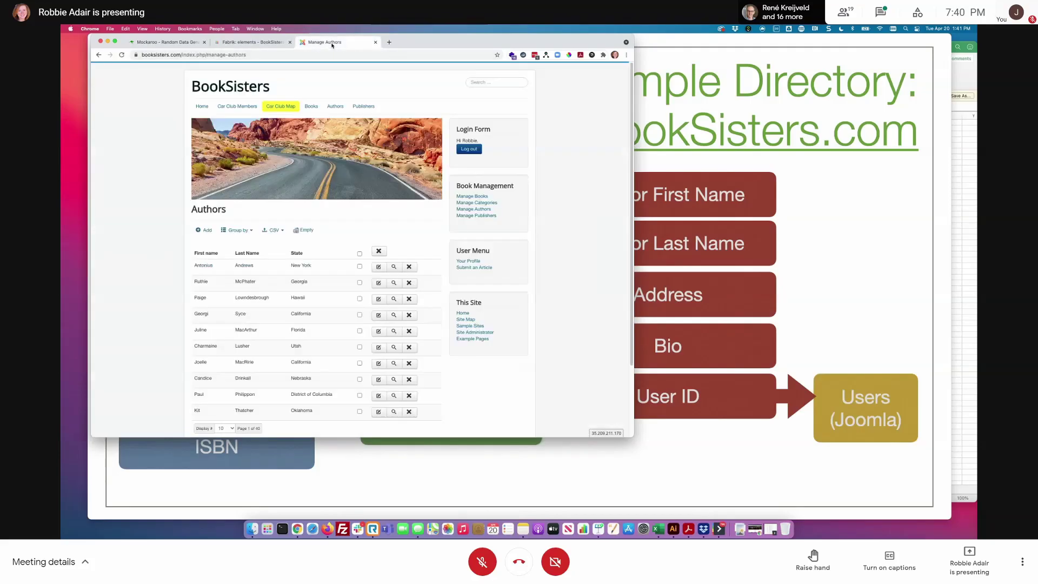
click(482, 210)
click(204, 230)
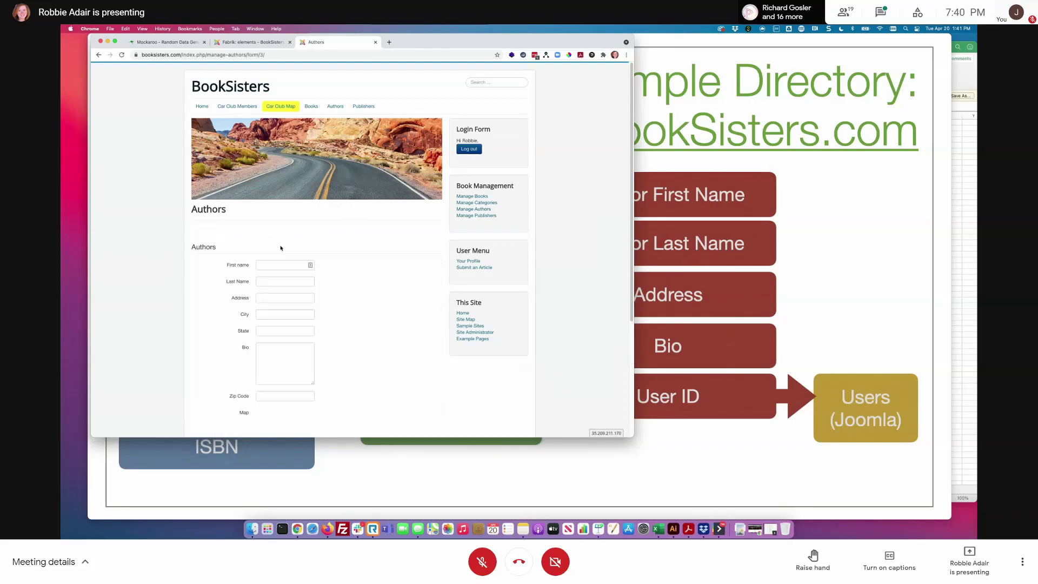
click(261, 265)
text(Robbie)
key(Tab)
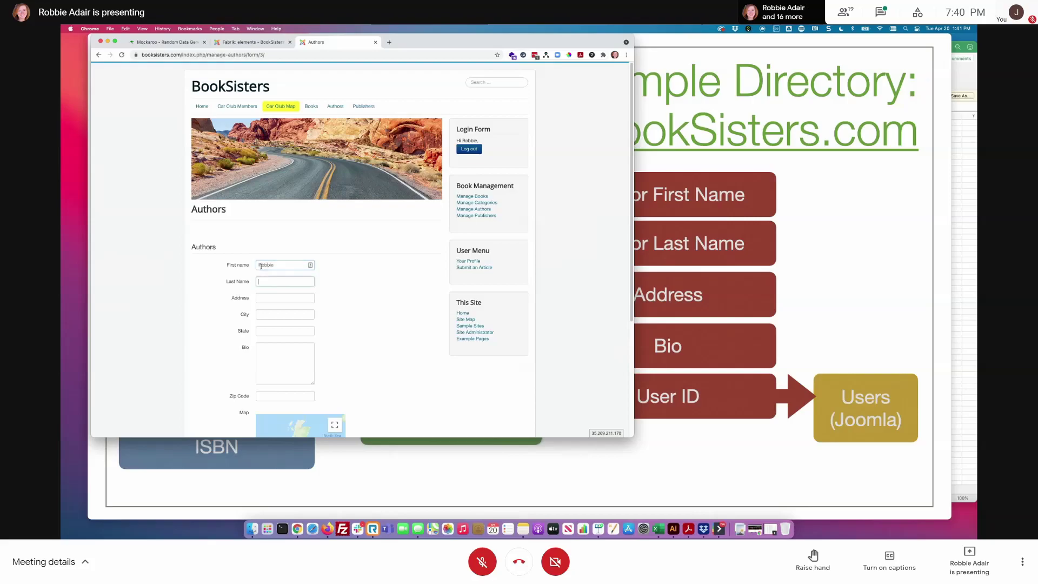
key(Tab)
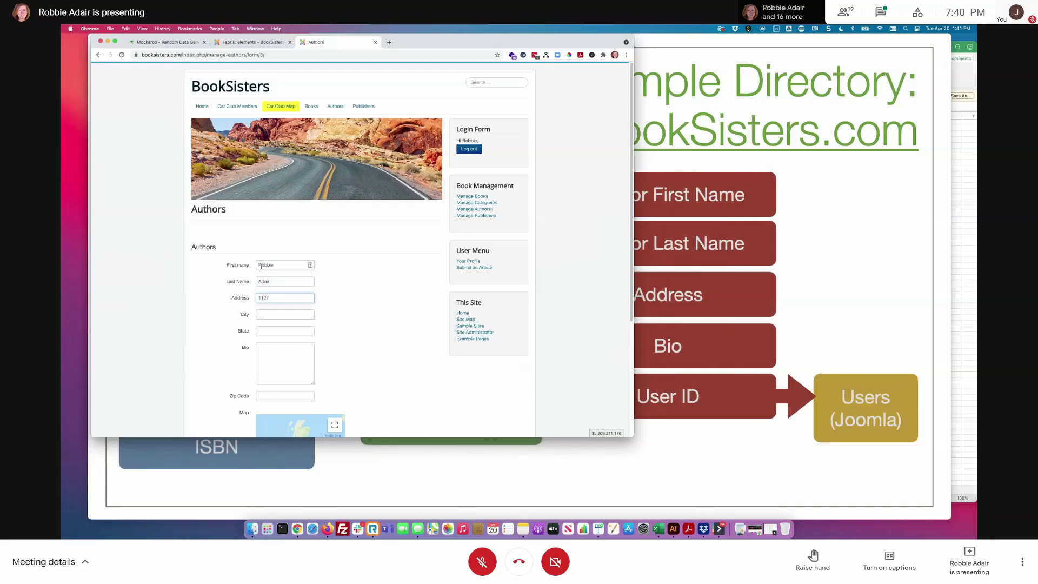
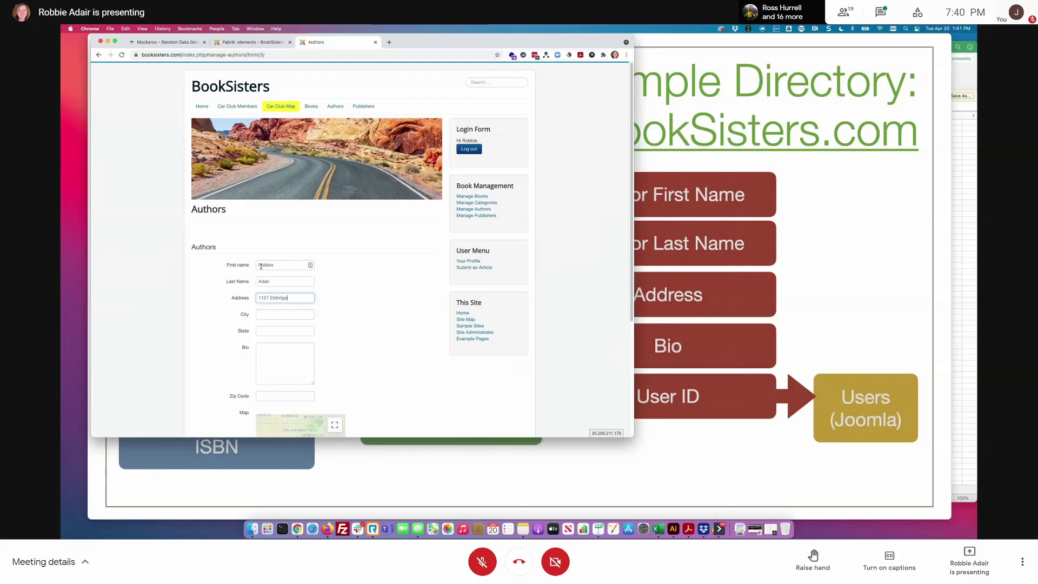
scroll(349, 260, down, 3)
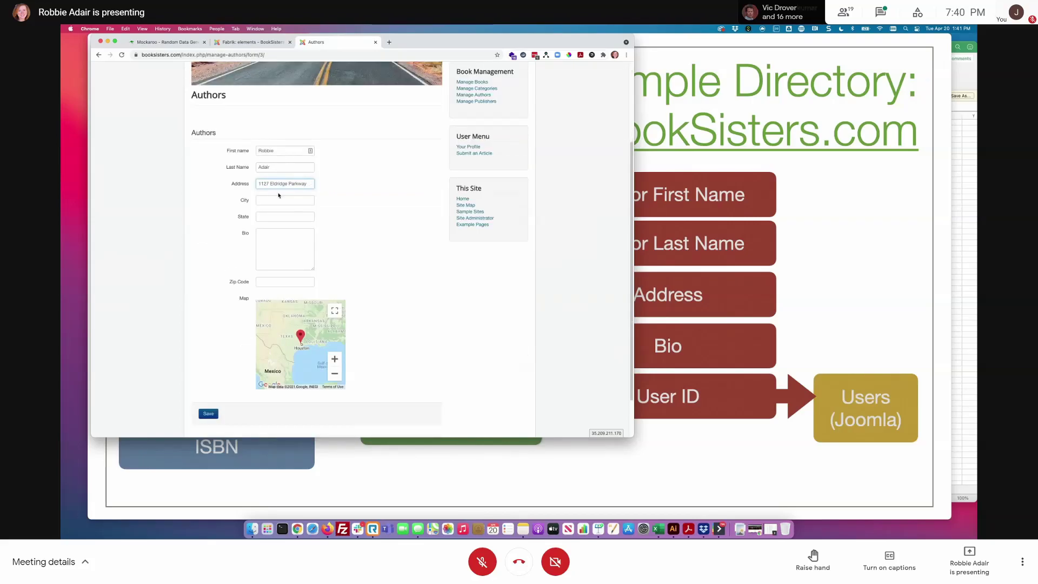
key(Tab)
text(Housto)
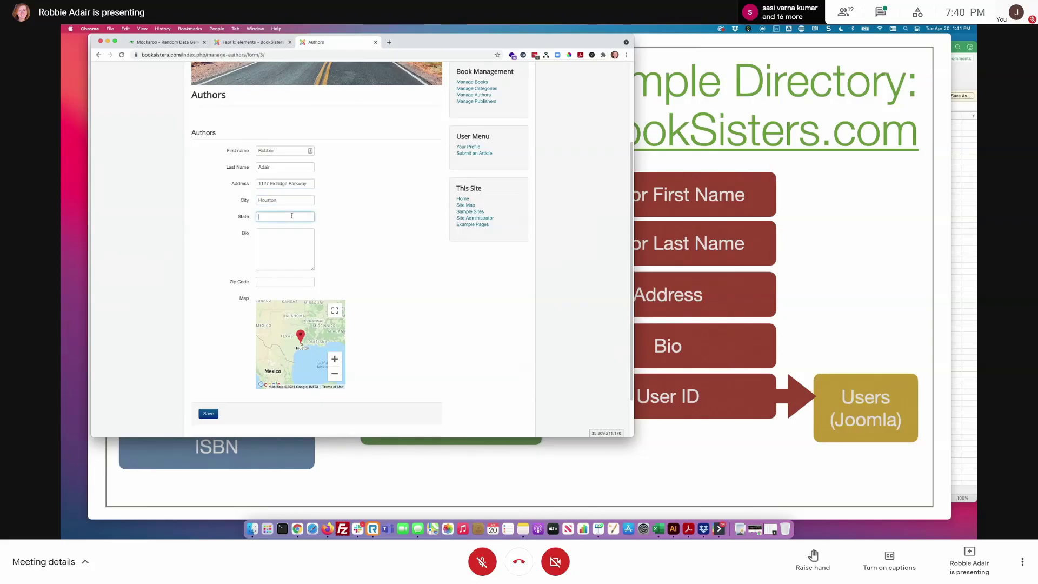
text(Texaws)
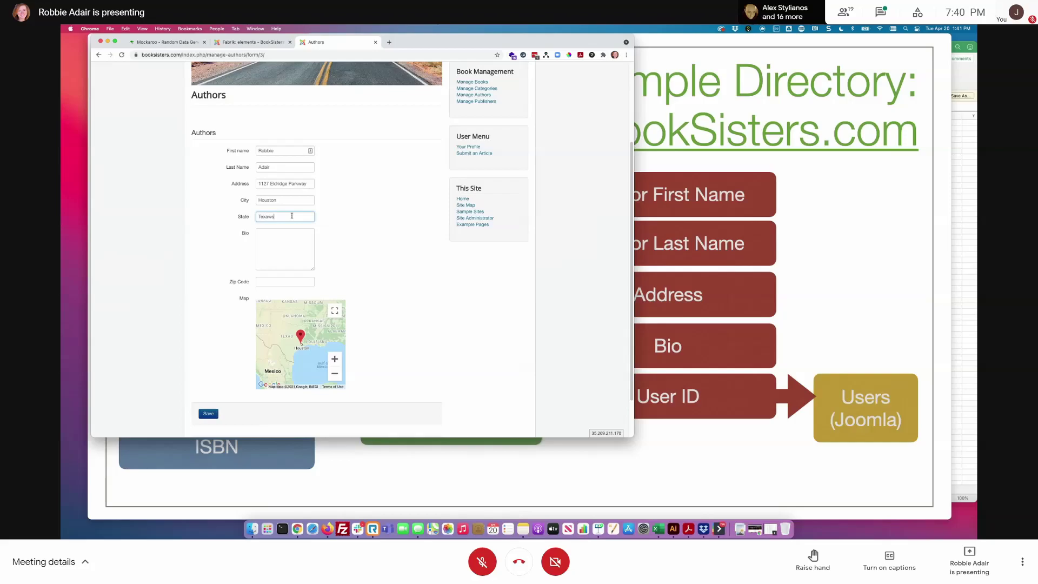
click(295, 282)
text(77077)
- Zoom the author form's map in closely around the Houston pin
click(335, 360)
click(335, 360)
click(335, 363)
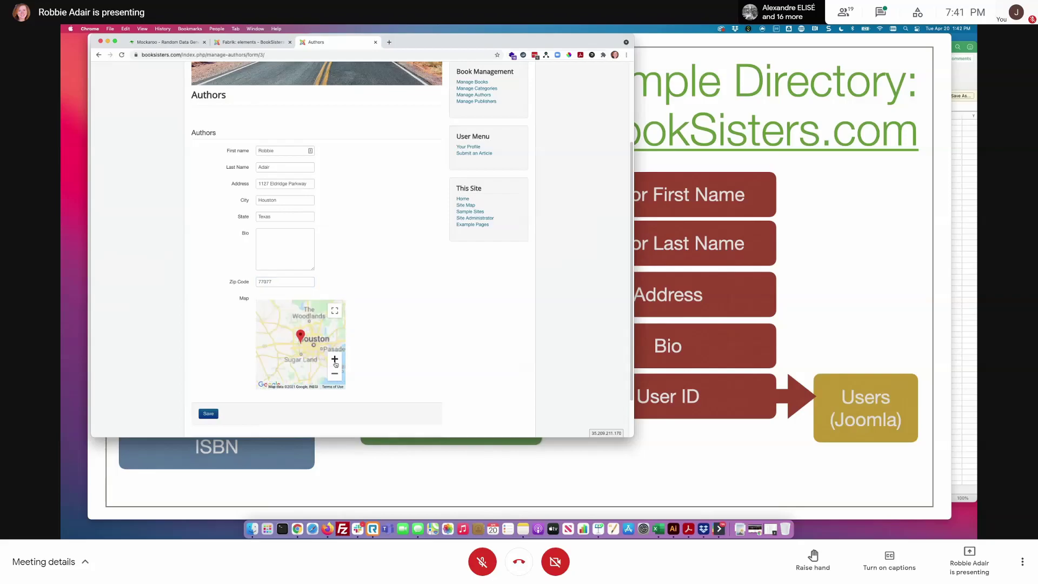
click(336, 363)
click(336, 363)
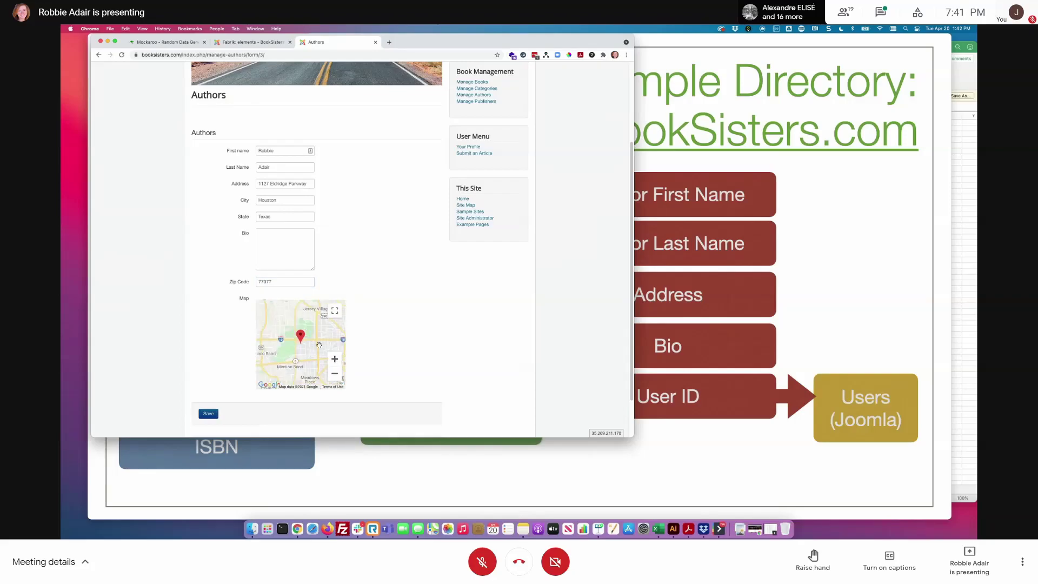
click(335, 360)
click(335, 360)
click(335, 360)
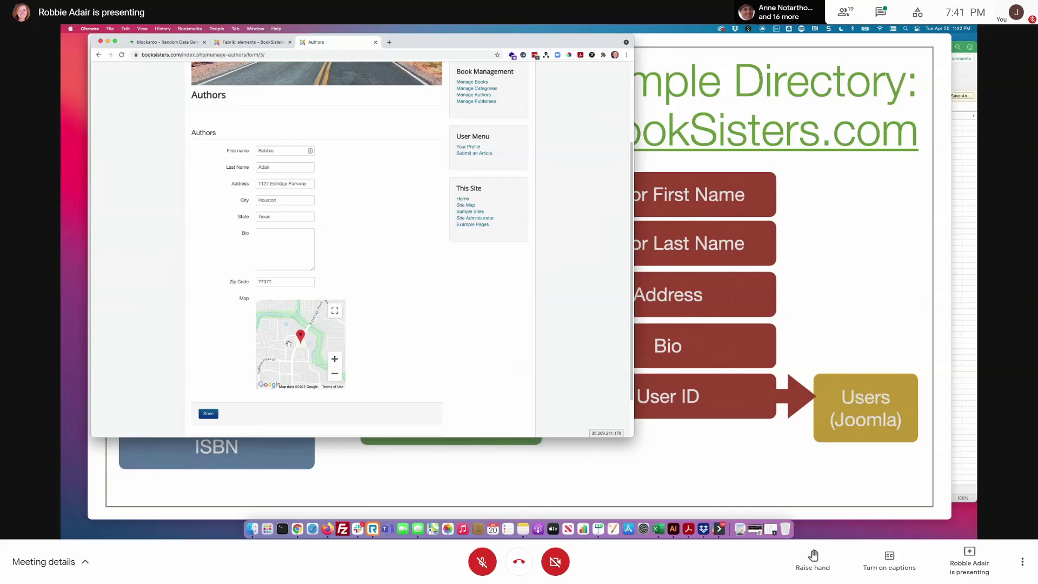
- Clear the mistyped zip, state, address and city fields and begin a new state entry
double_click(275, 284)
key(BackSpace)
double_click(276, 215)
key(BackSpace)
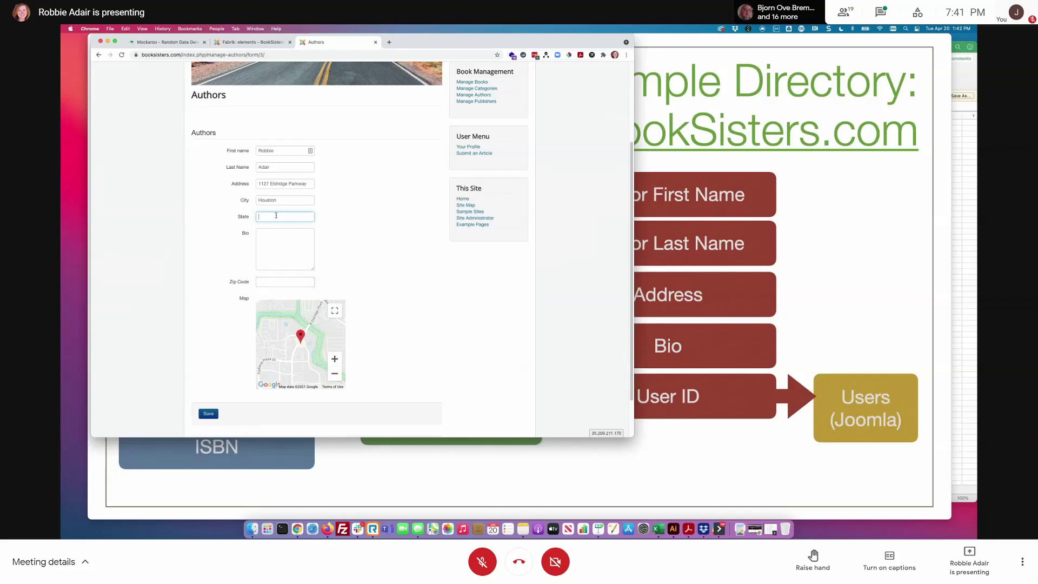
triple_click(288, 183)
key(BackSpace)
double_click(270, 200)
key(BackSpace)
click(276, 218)
text(New York)
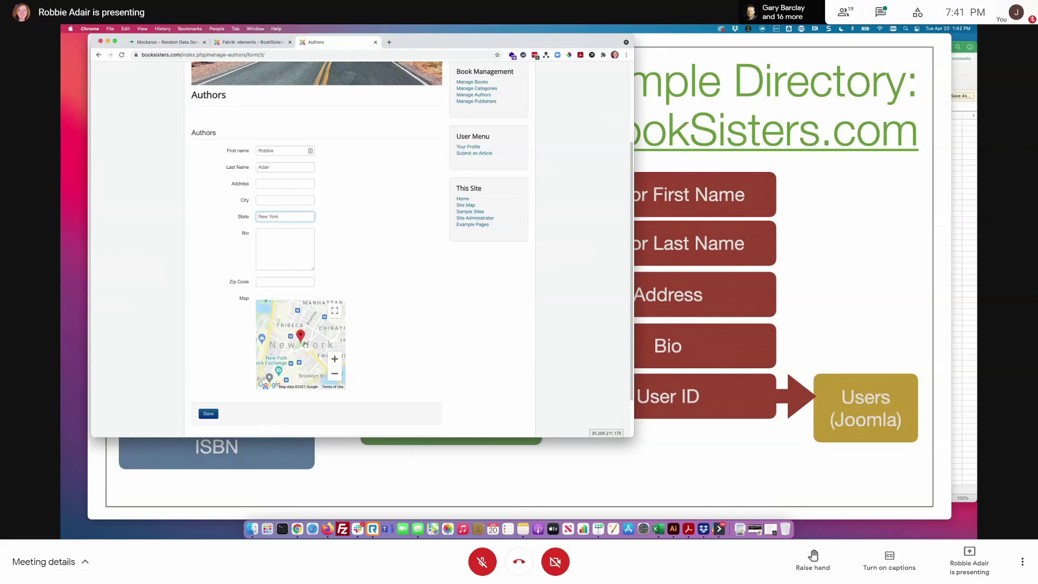
- Re-enter the corrected street address, Texas state, Houston city and zip code, add placeholder bio text, and save
click(283, 183)
key(Tab)
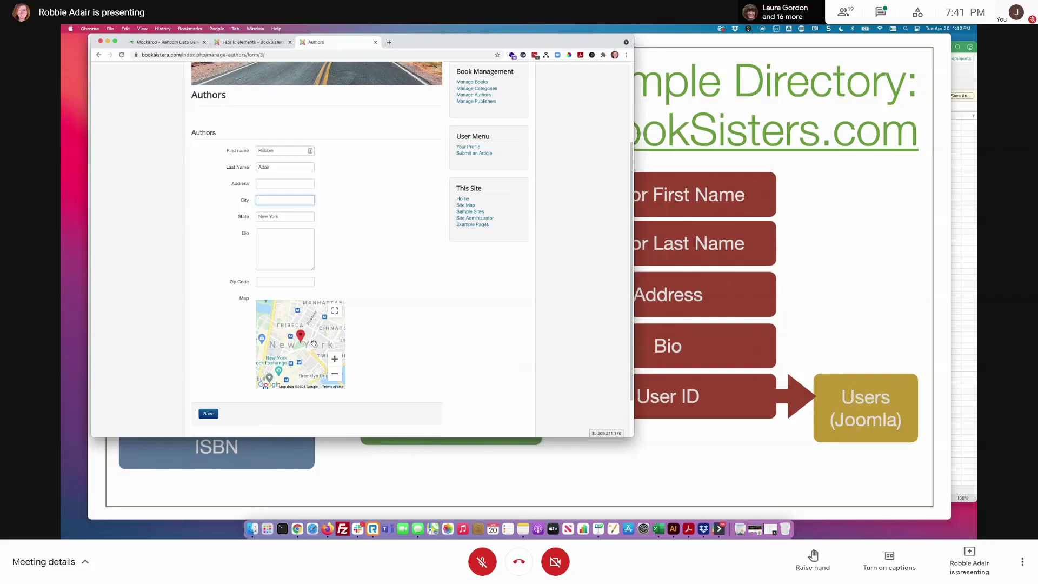
click(284, 185)
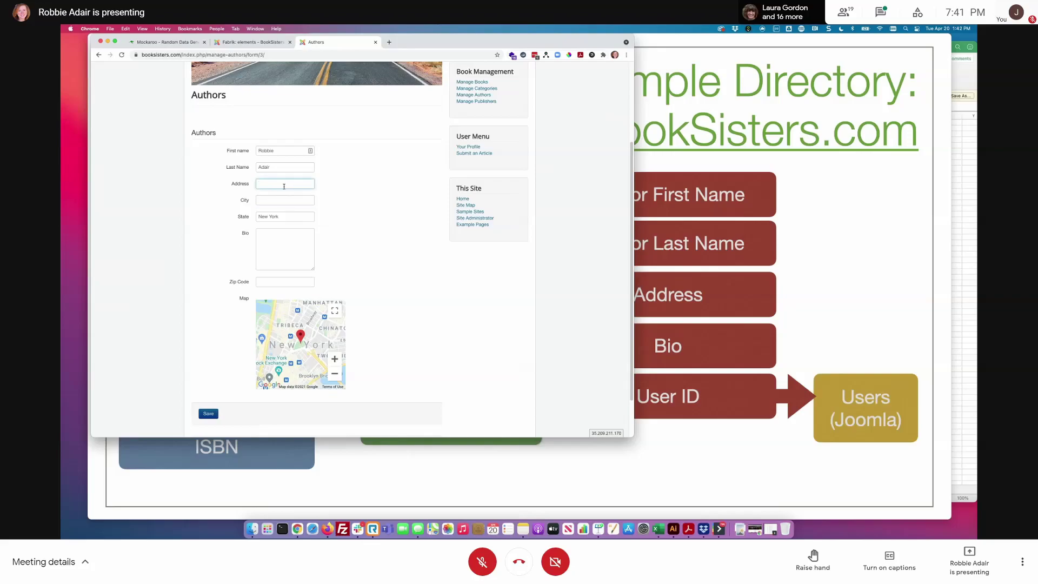
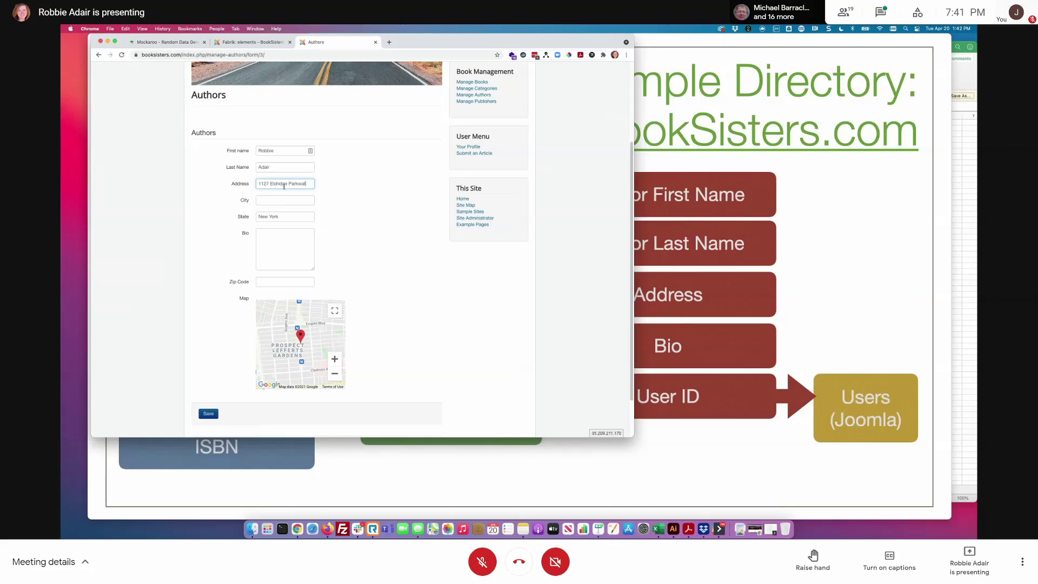
key(Tab)
key(Tab)
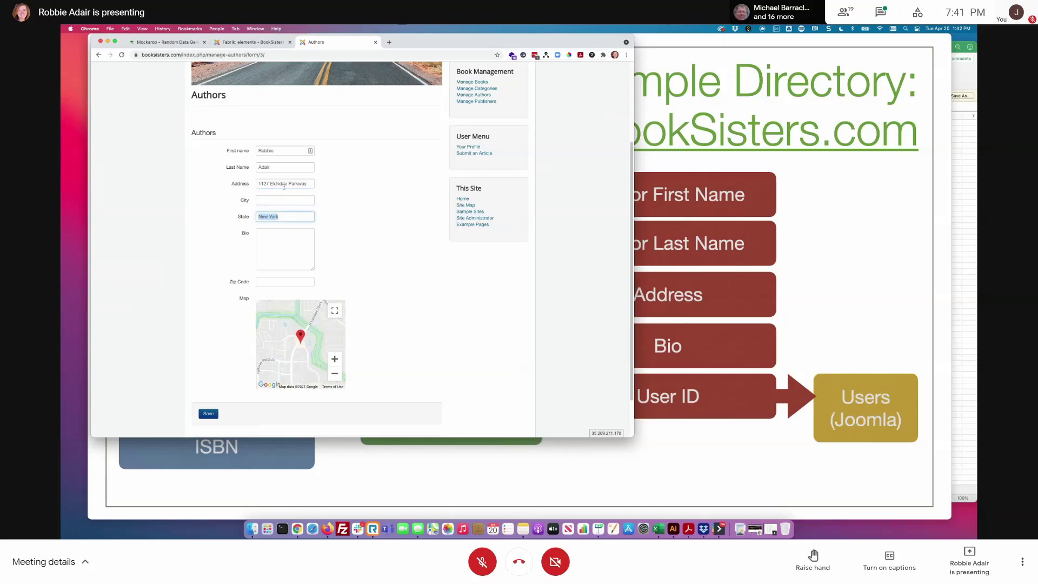
text(Texas)
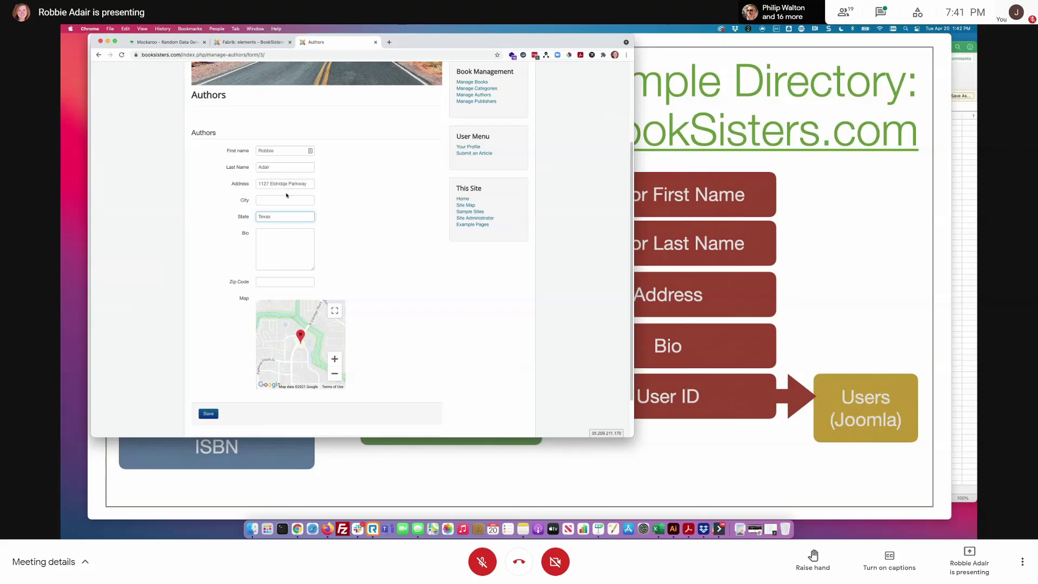
click(286, 198)
text(Houston)
click(291, 280)
text(77077)
click(287, 234)
text(sdkjas; fkljasf)
text(kfjas;dlfkjas;dlfkjasd;lfkjasd;lfkas;dlkfjas :dlkj)
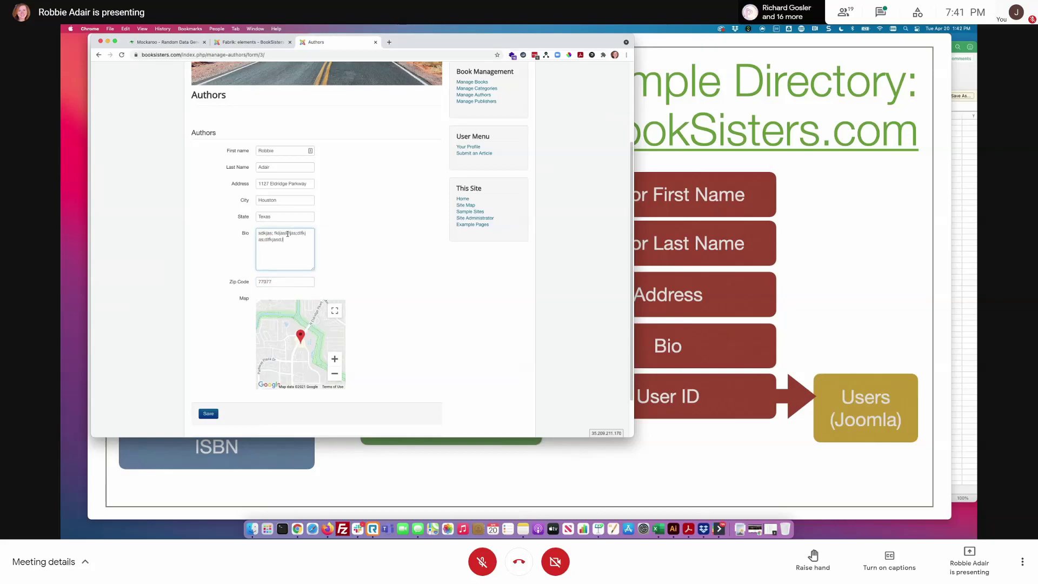
click(208, 413)
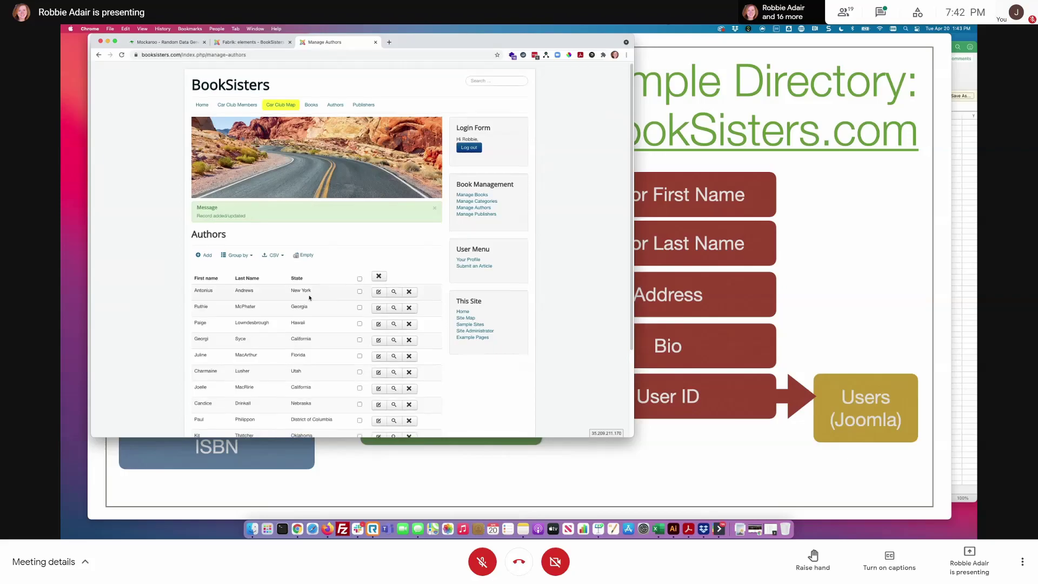
- Jump to the last page of the Authors list to find the new author, then open Manage Publishers
scroll(270, 316, down, 5)
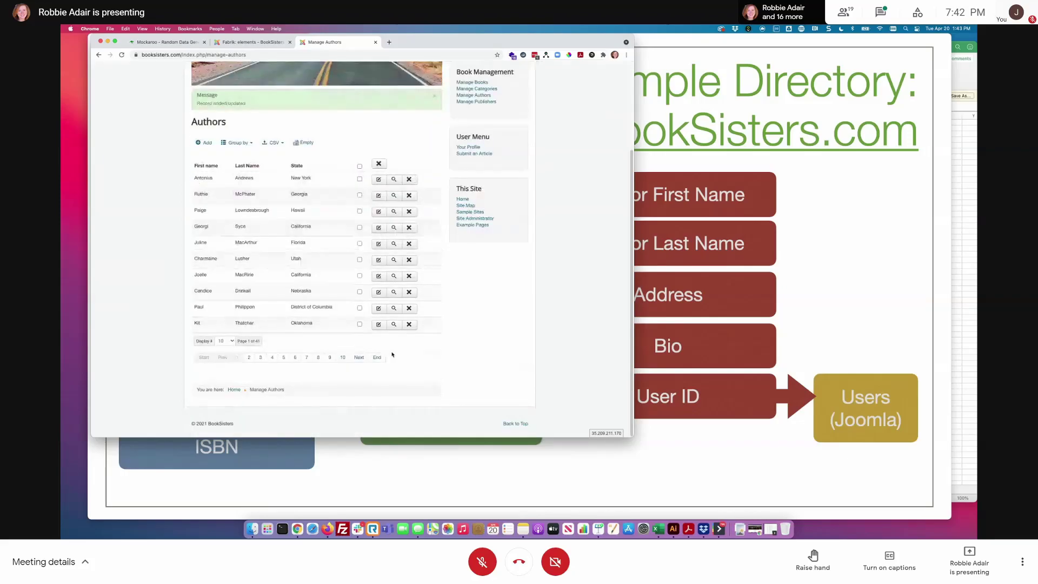
click(378, 358)
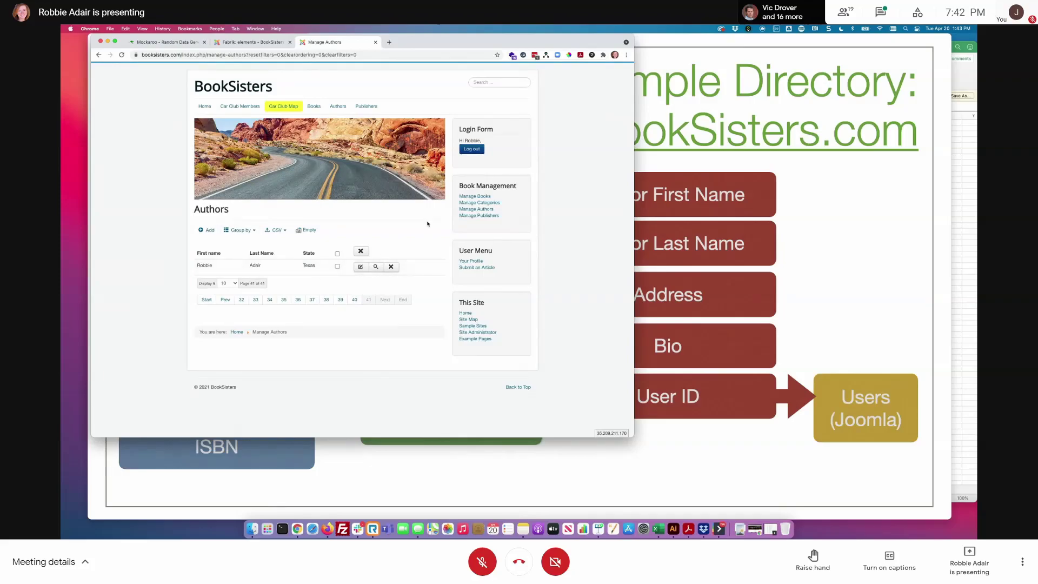
click(482, 216)
- Open a blank front-end Publishers form and look over its Name and Website fields
click(204, 230)
scroll(332, 316, down, 3)
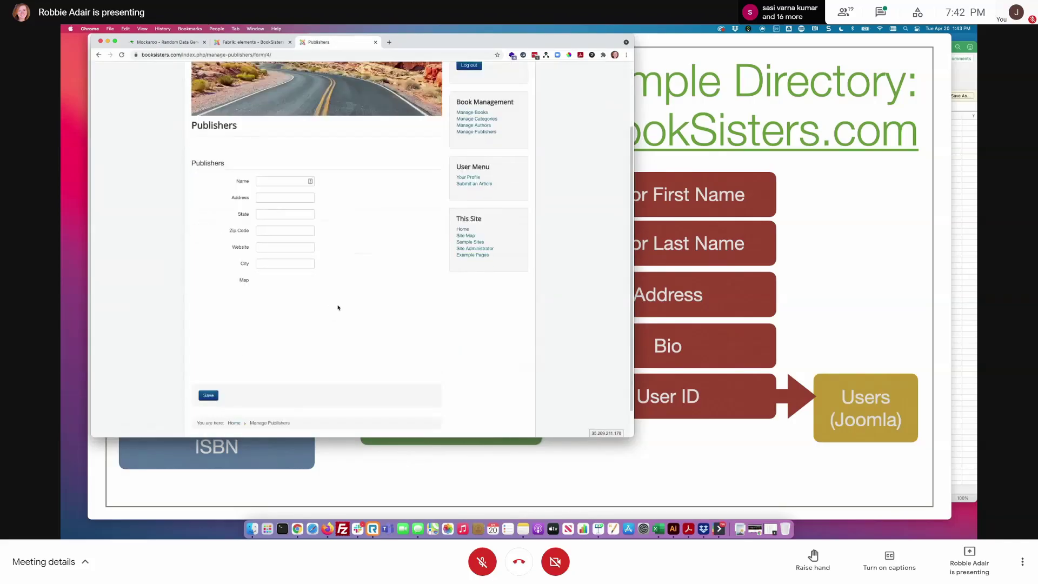
click(276, 181)
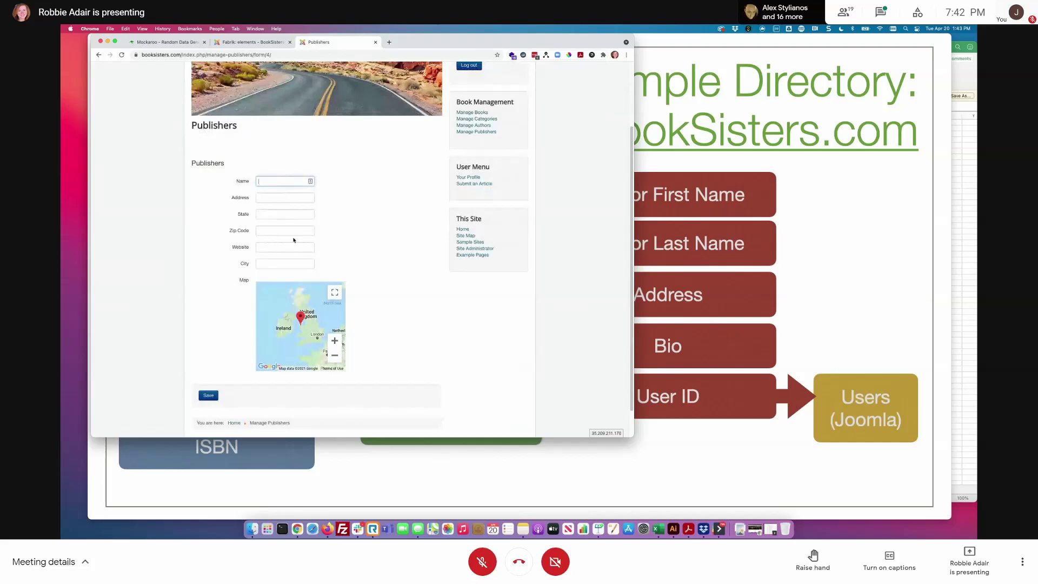
click(223, 247)
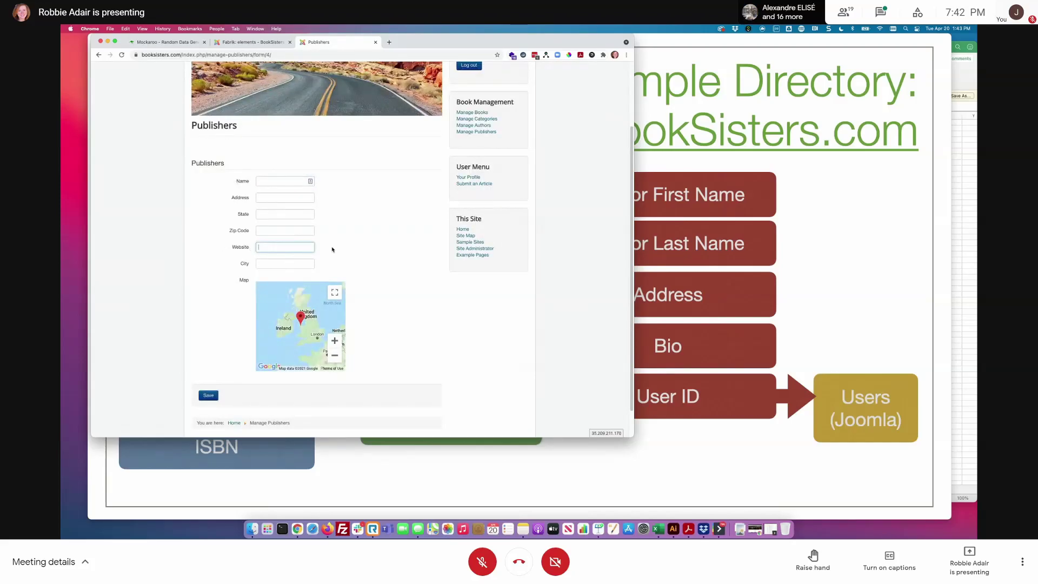
scroll(422, 301, up, 3)
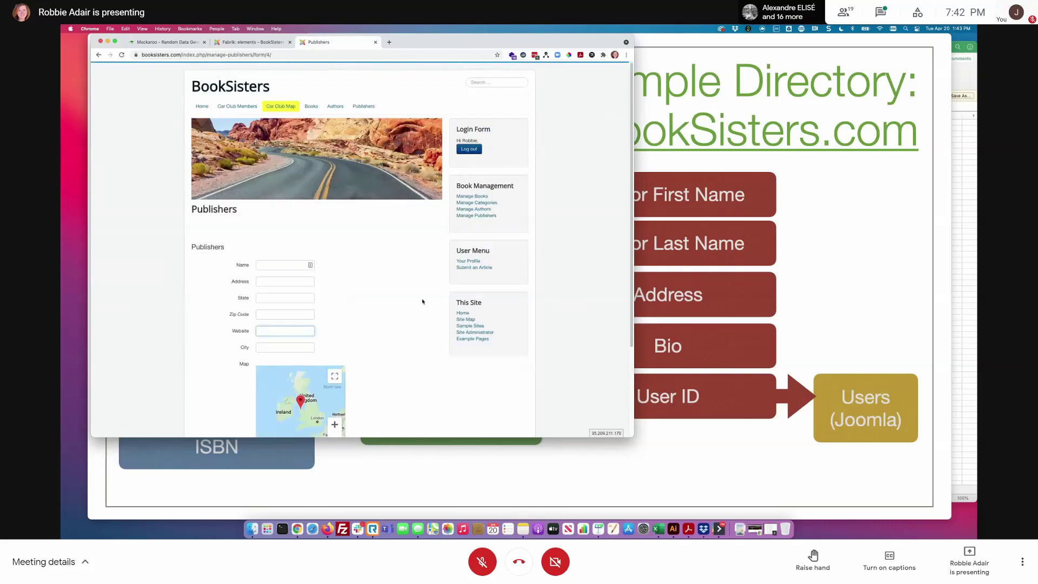
double_click(239, 331)
click(417, 340)
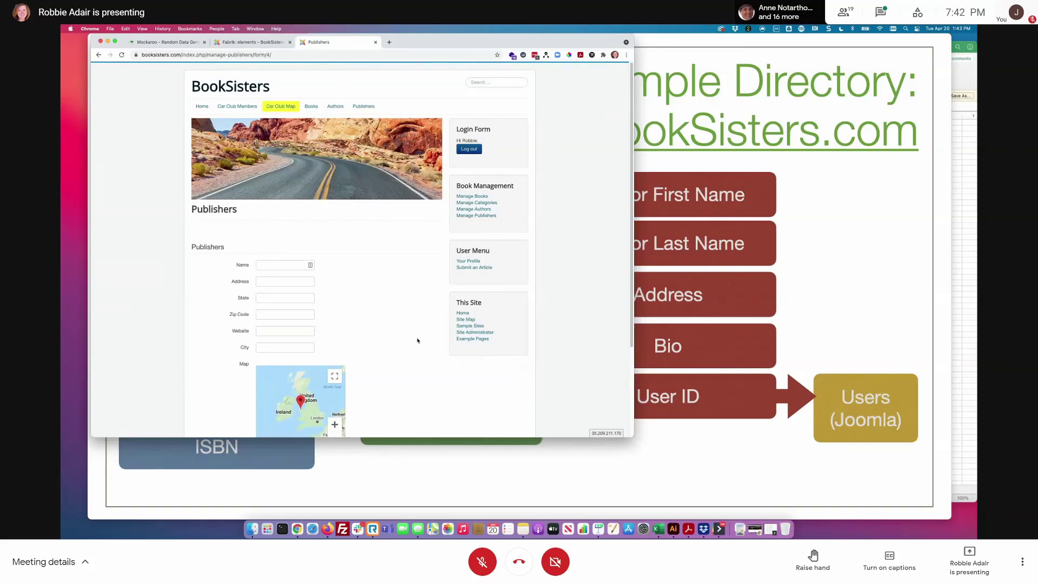
scroll(397, 374, down, 4)
scroll(397, 375, up, 4)
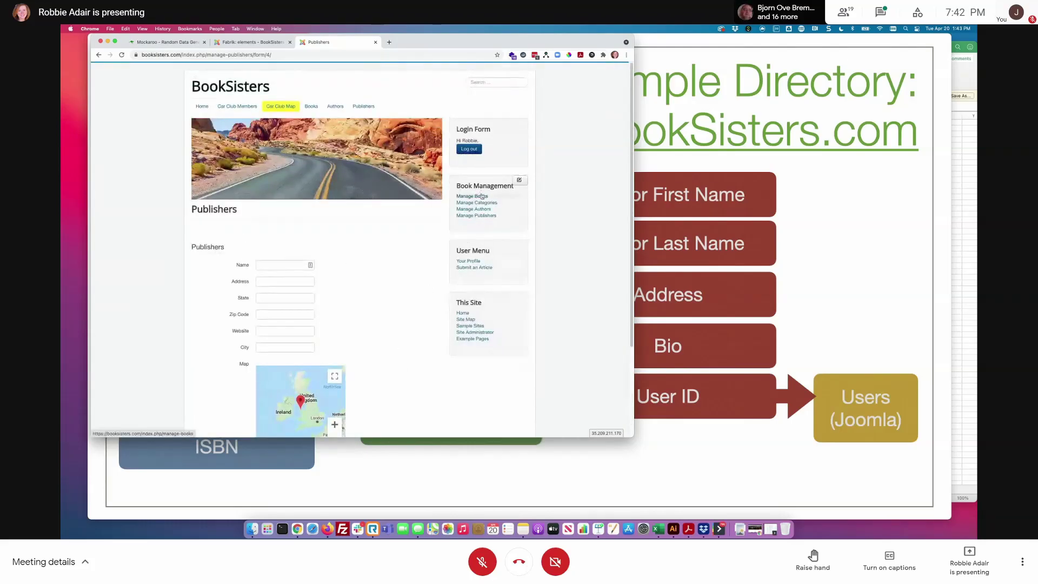
click(234, 45)
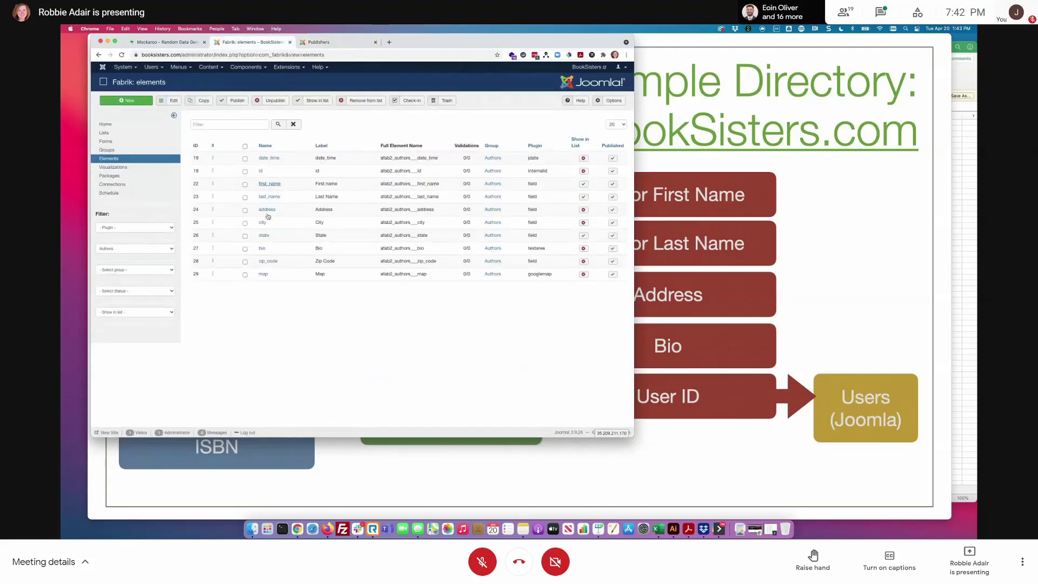
- Filter the elements by the Publishers form, then the Books form, and edit audiobook_available
click(135, 250)
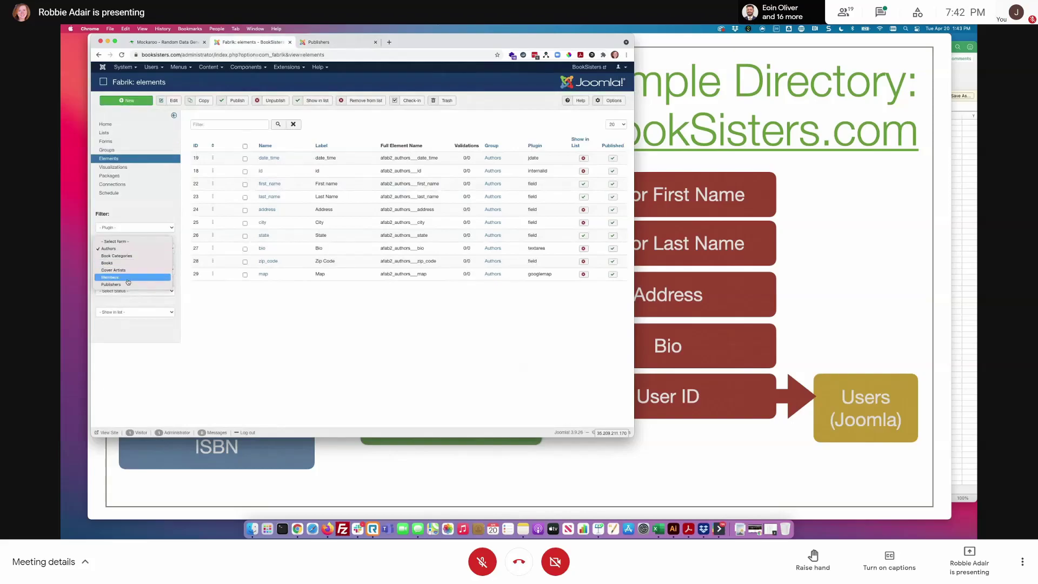
click(130, 284)
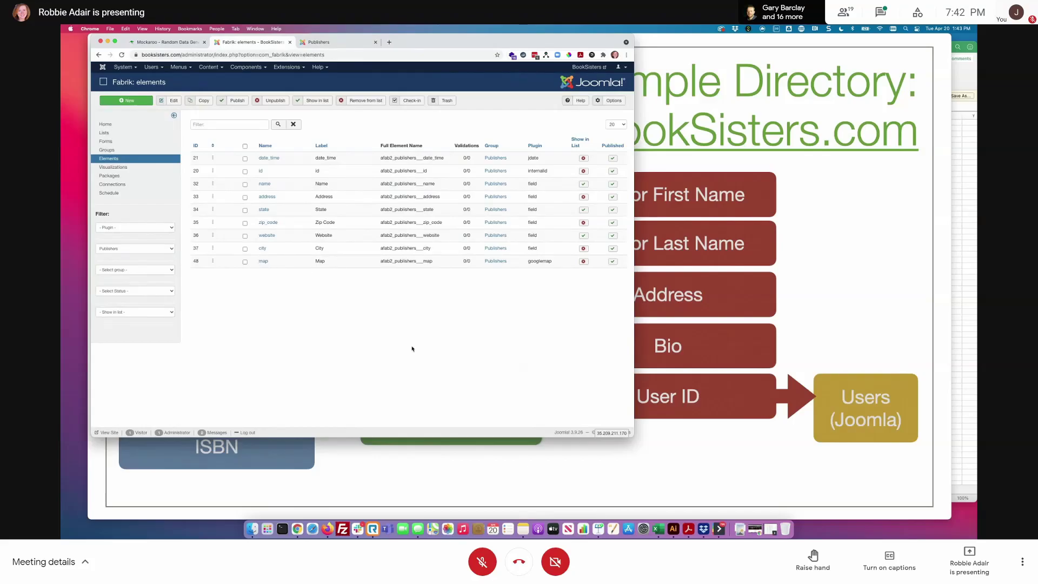
click(131, 252)
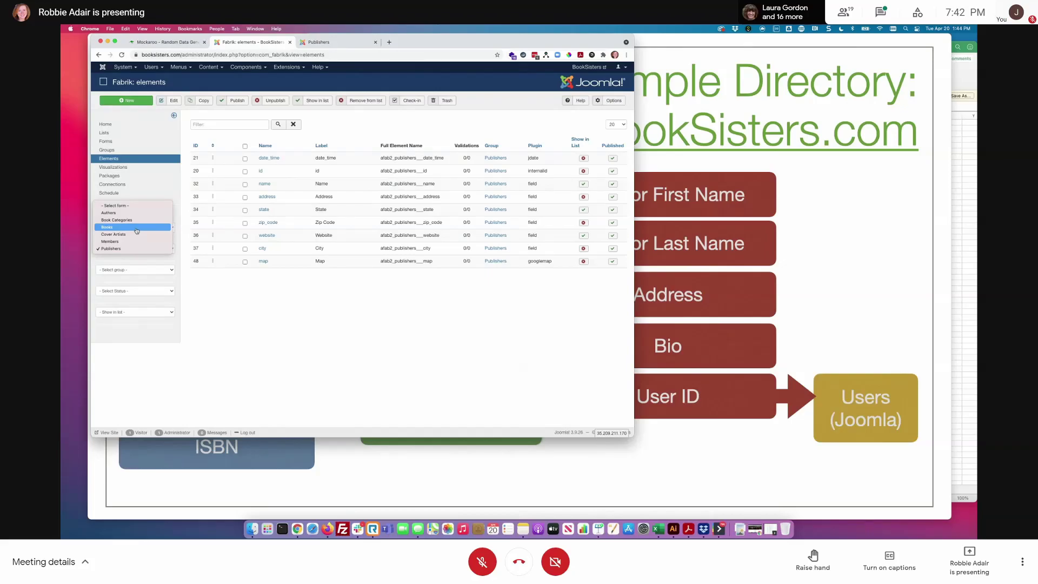
click(137, 227)
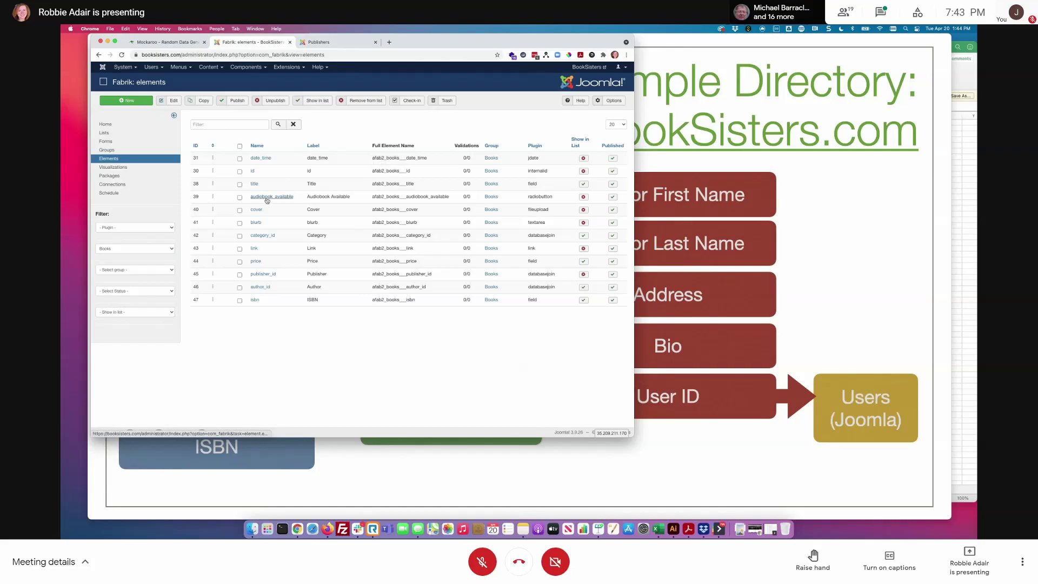
click(290, 198)
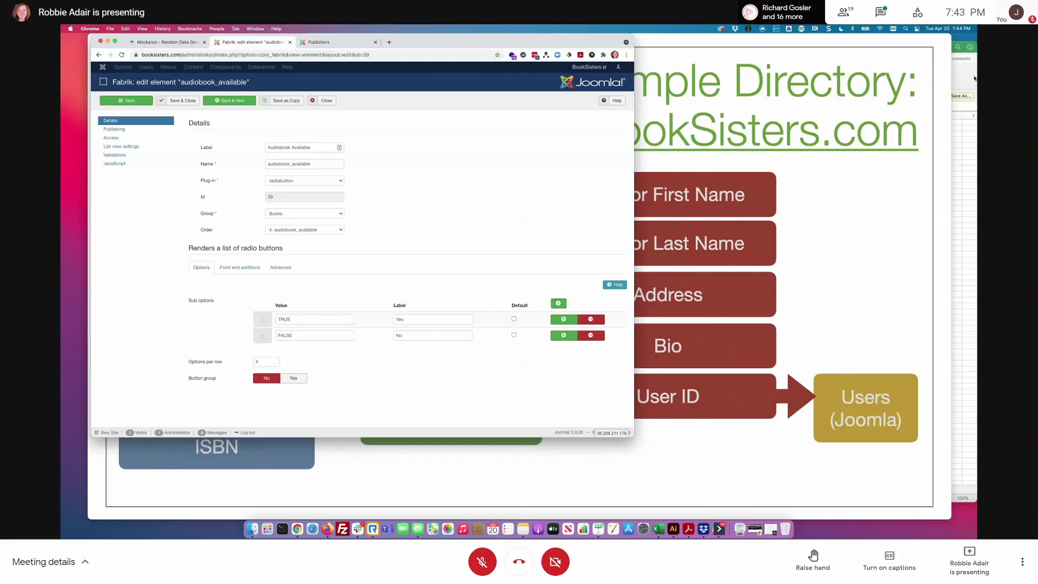
- Check the audio_book TRUE/FALSE values in the mock data spreadsheet, then close the element unchanged
click(975, 79)
drag(475, 128, 475, 300)
click(475, 174)
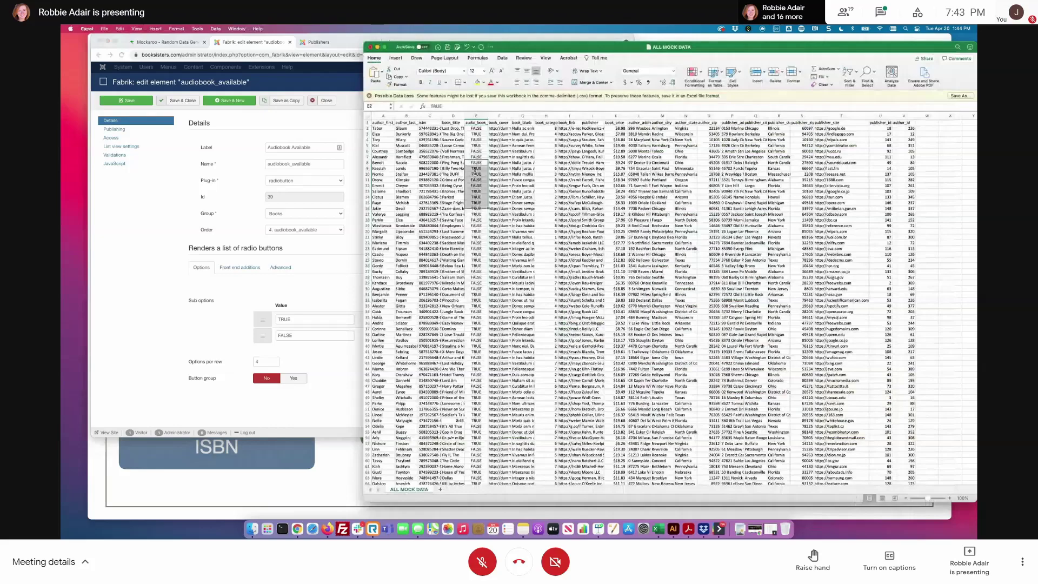
click(355, 149)
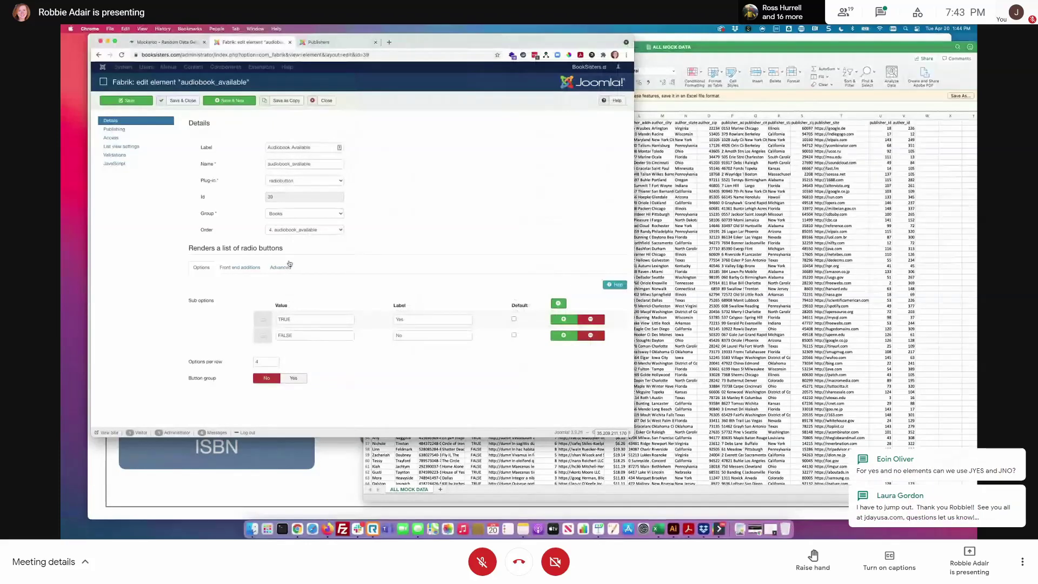
click(323, 101)
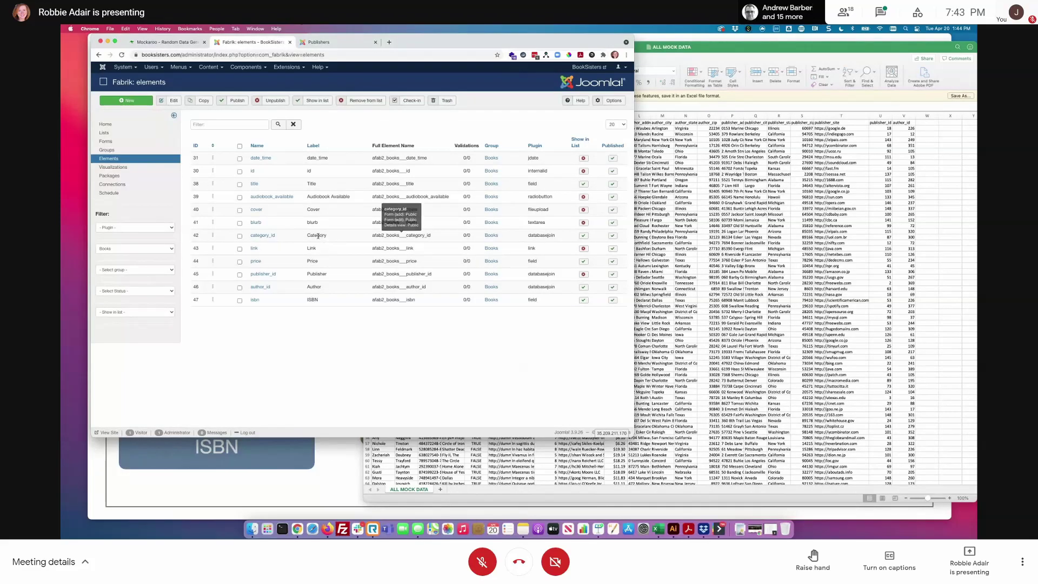
click(268, 235)
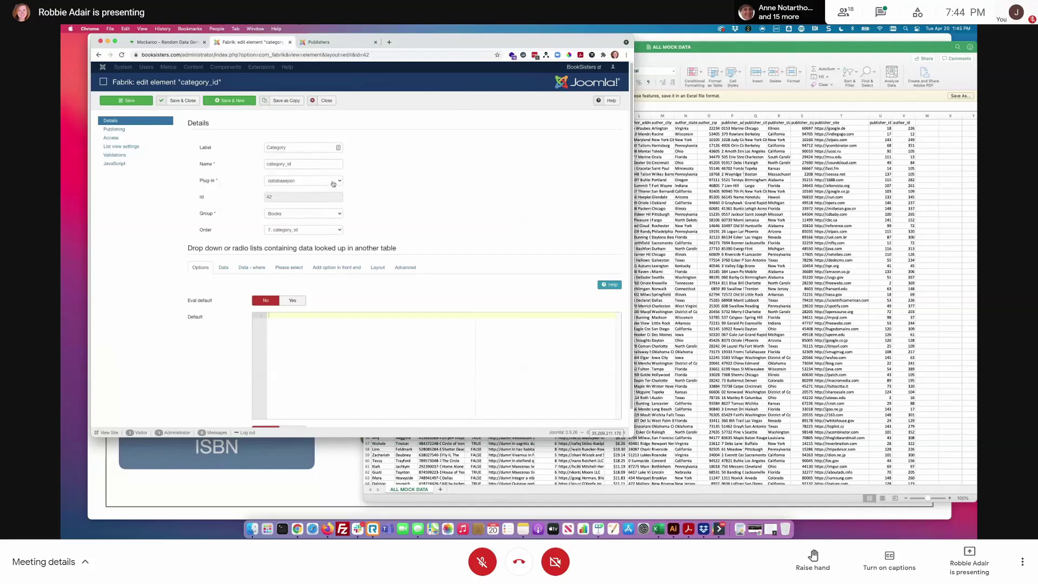
click(332, 183)
click(434, 184)
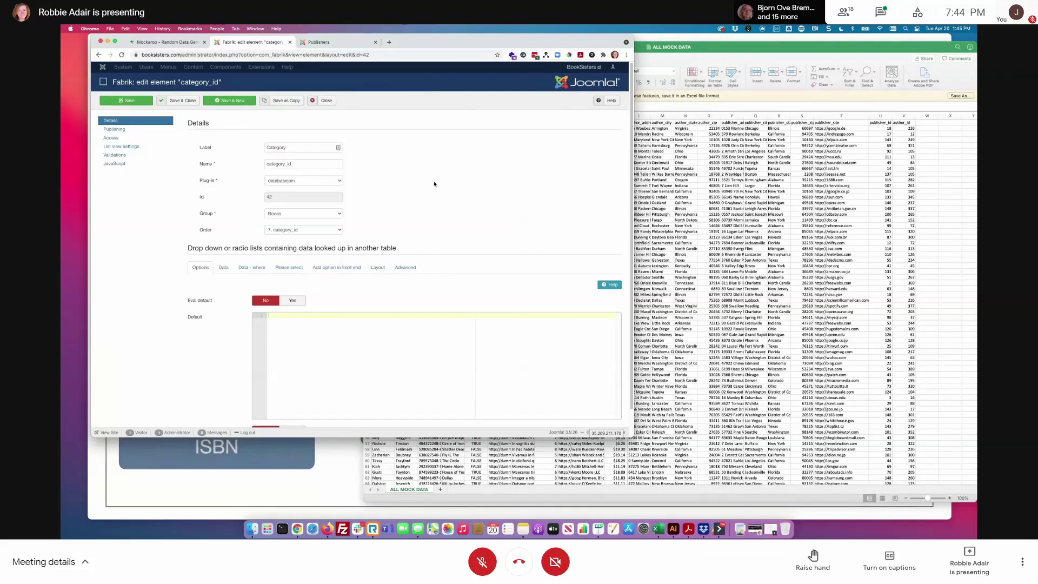
click(223, 267)
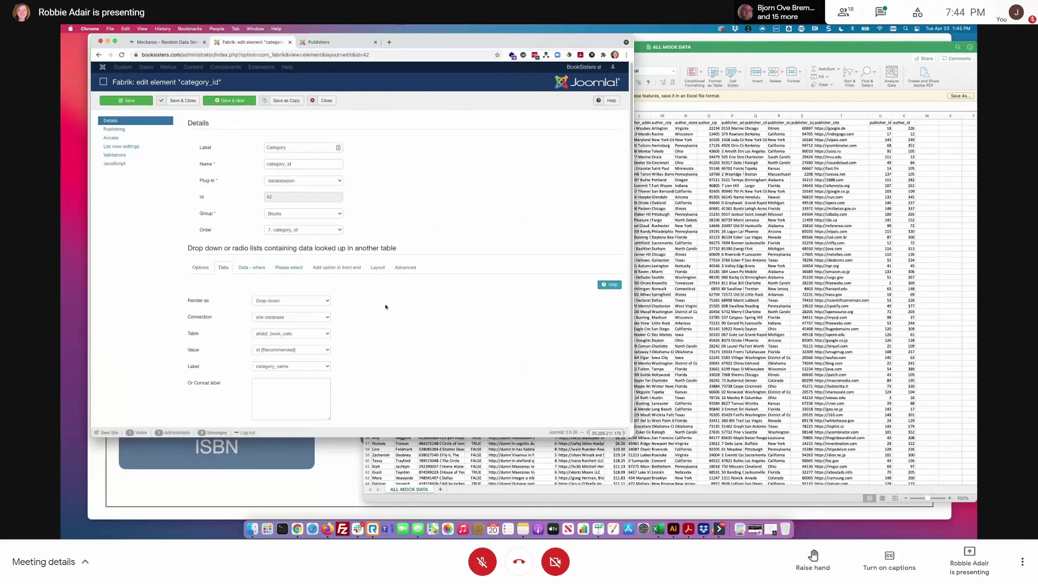
scroll(384, 305, down, 1)
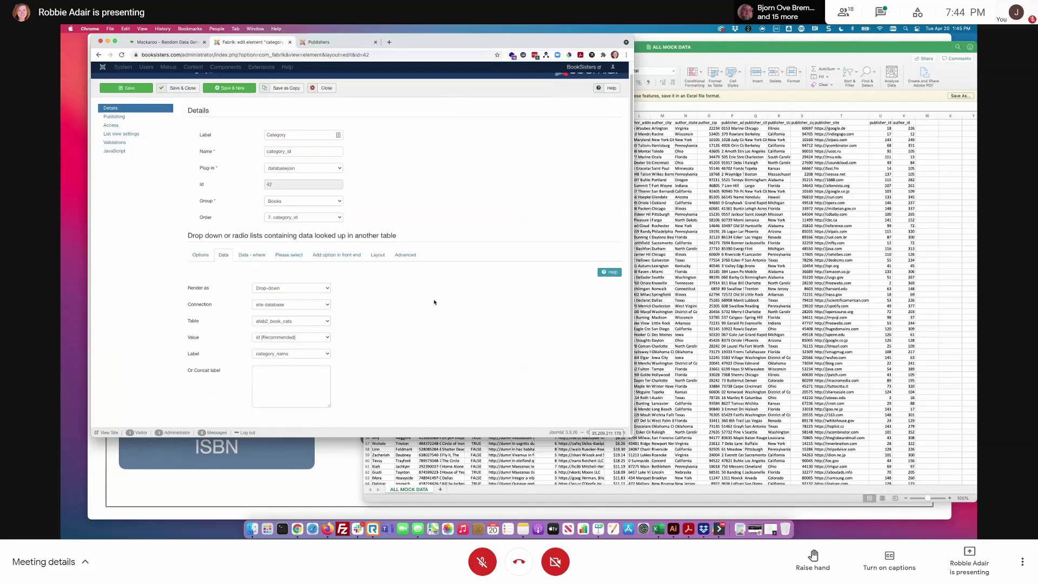
click(301, 322)
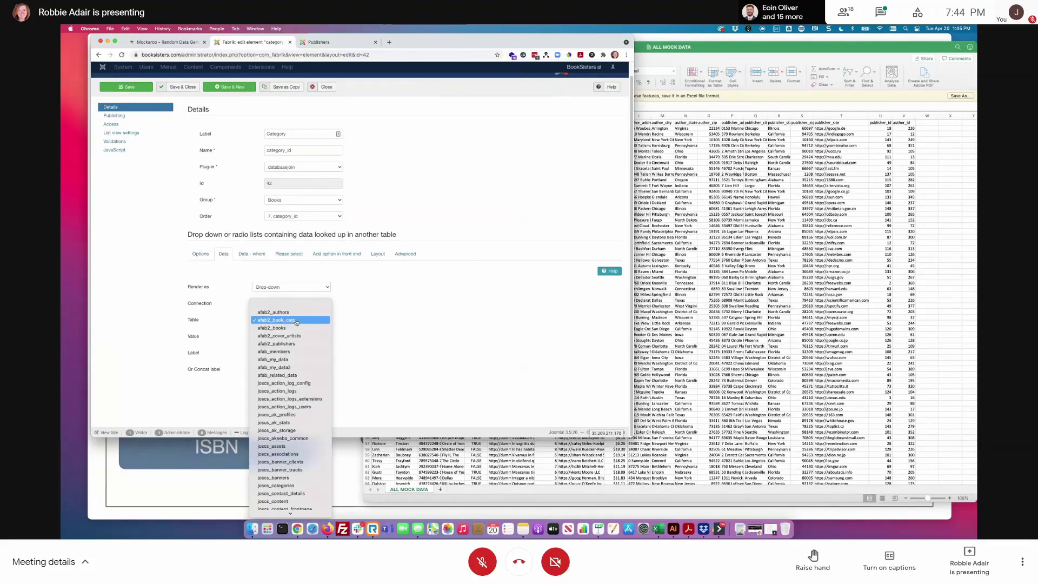
click(297, 321)
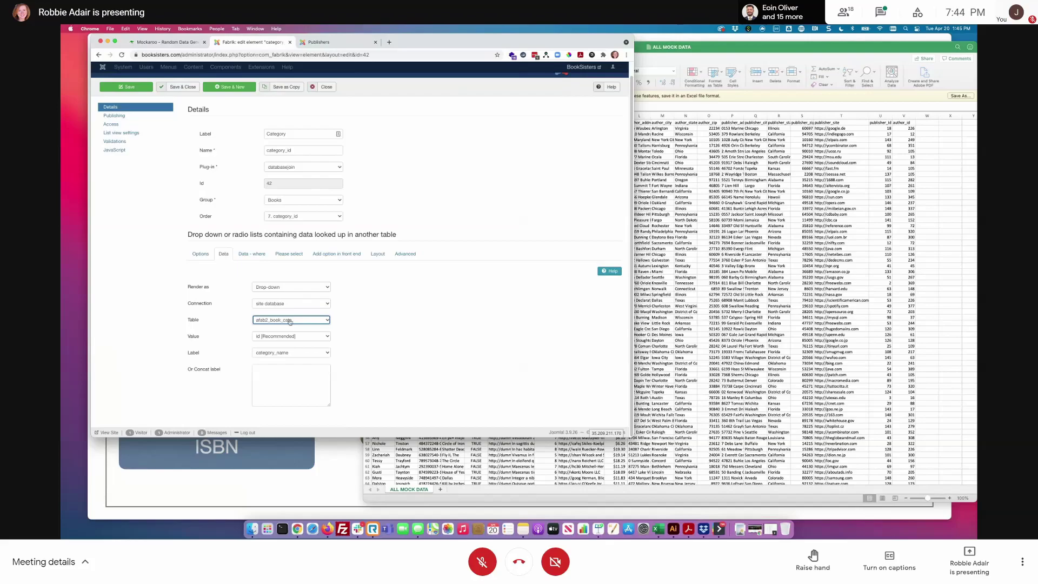
click(311, 337)
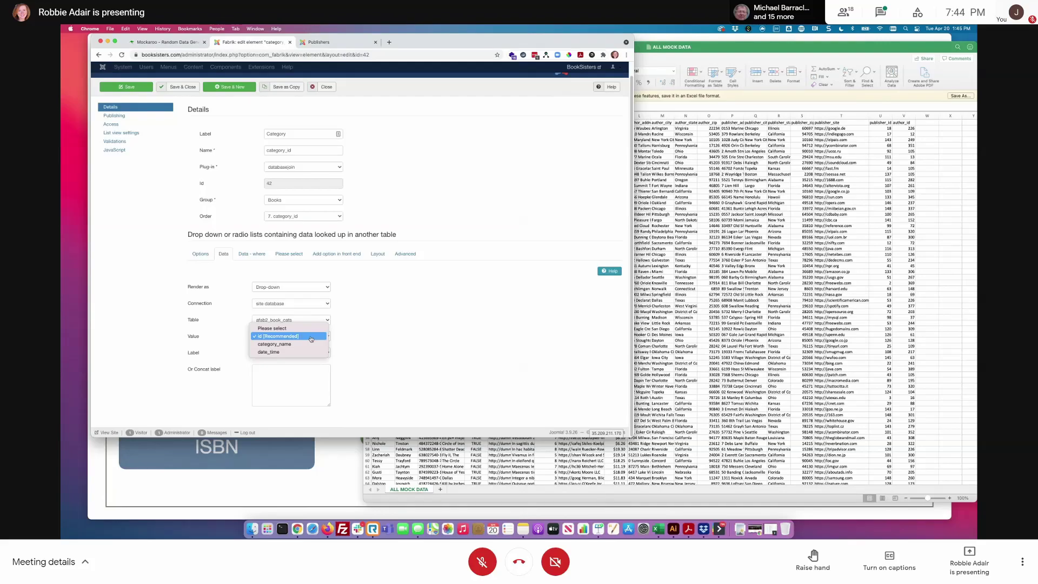
click(311, 339)
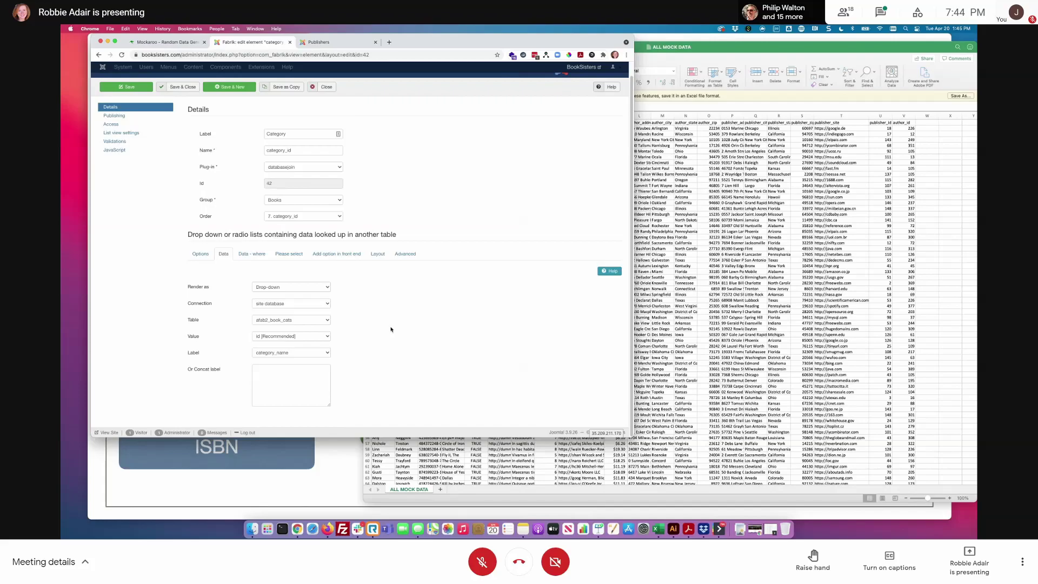
click(273, 353)
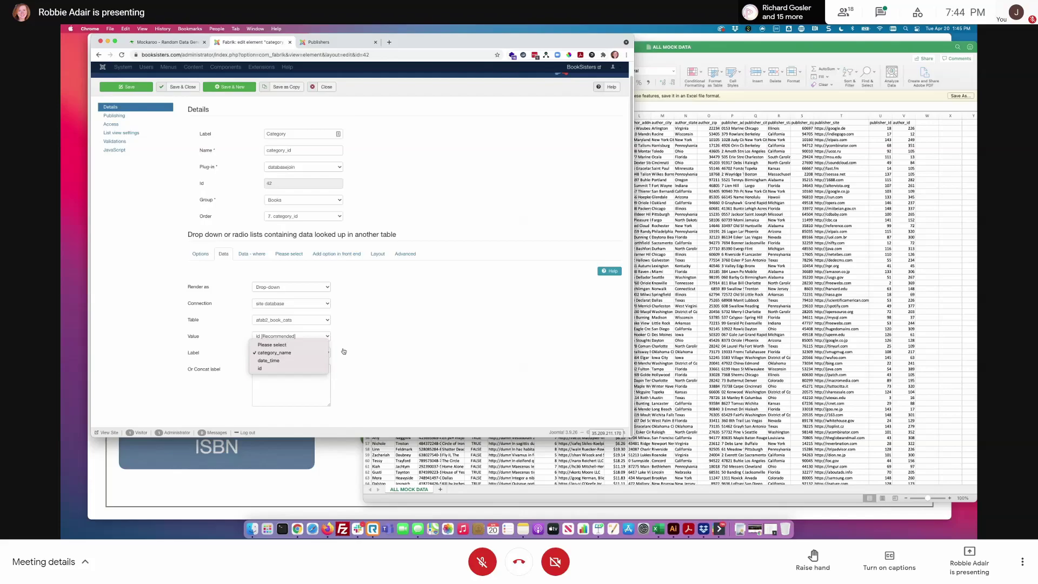
click(276, 353)
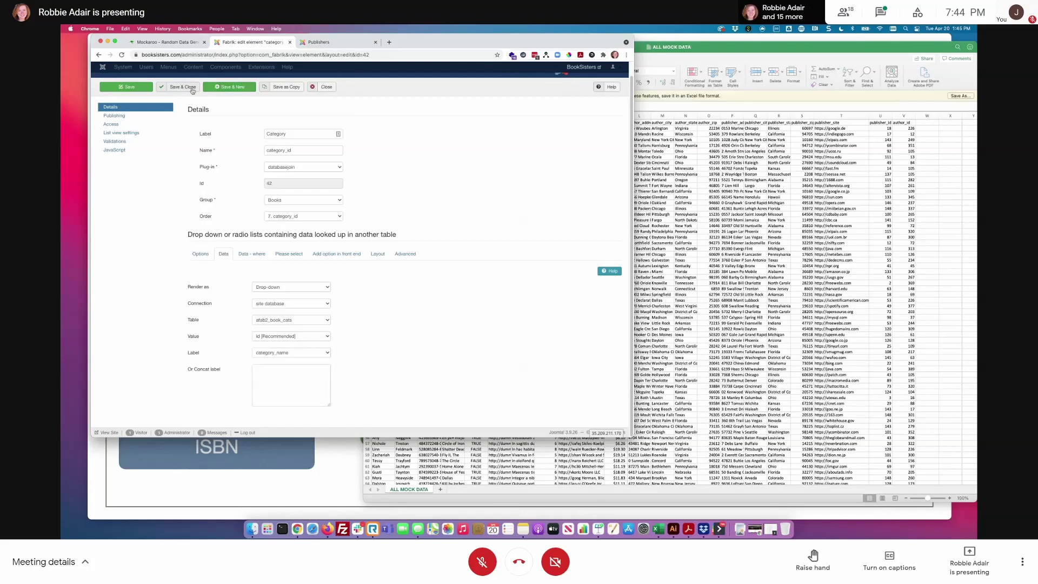
click(323, 87)
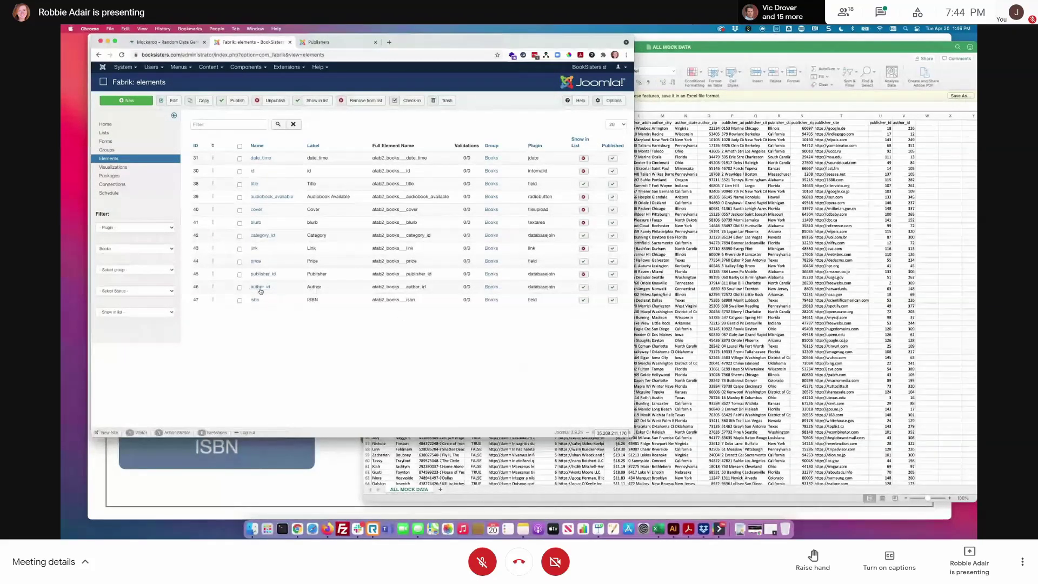
click(259, 287)
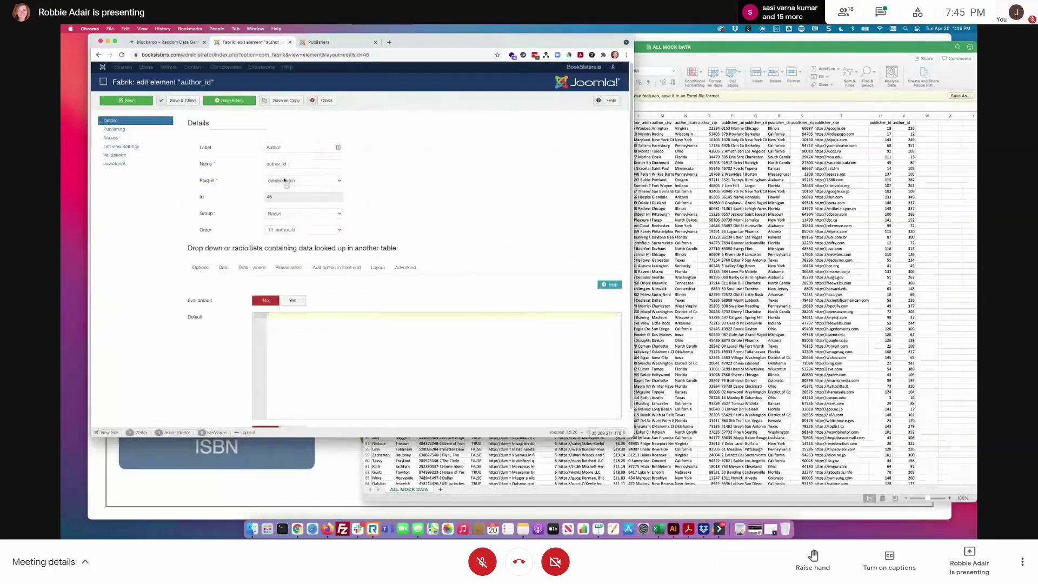
click(223, 267)
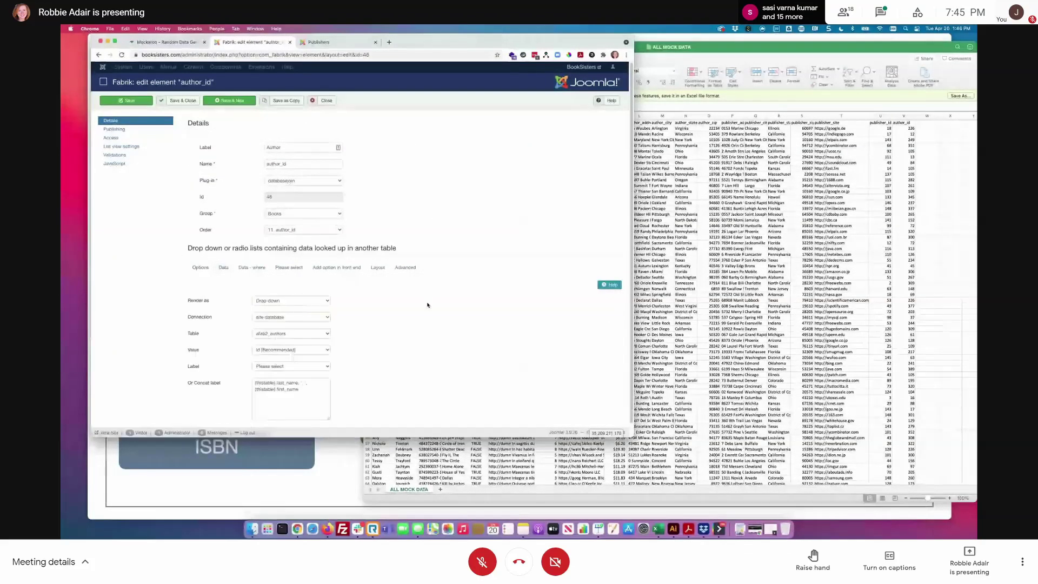
scroll(433, 314, down, 1)
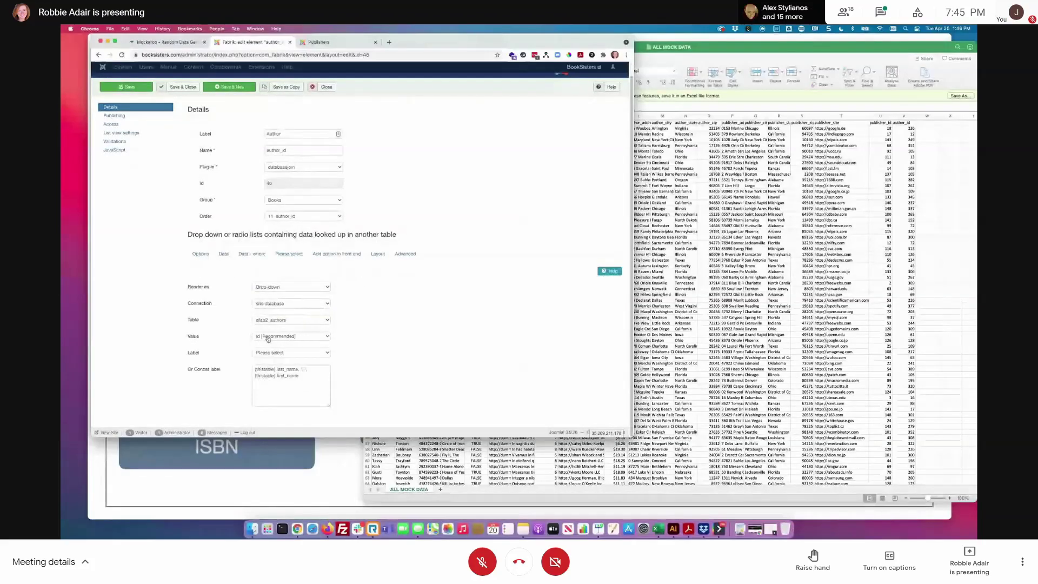
mouse_move(194, 357)
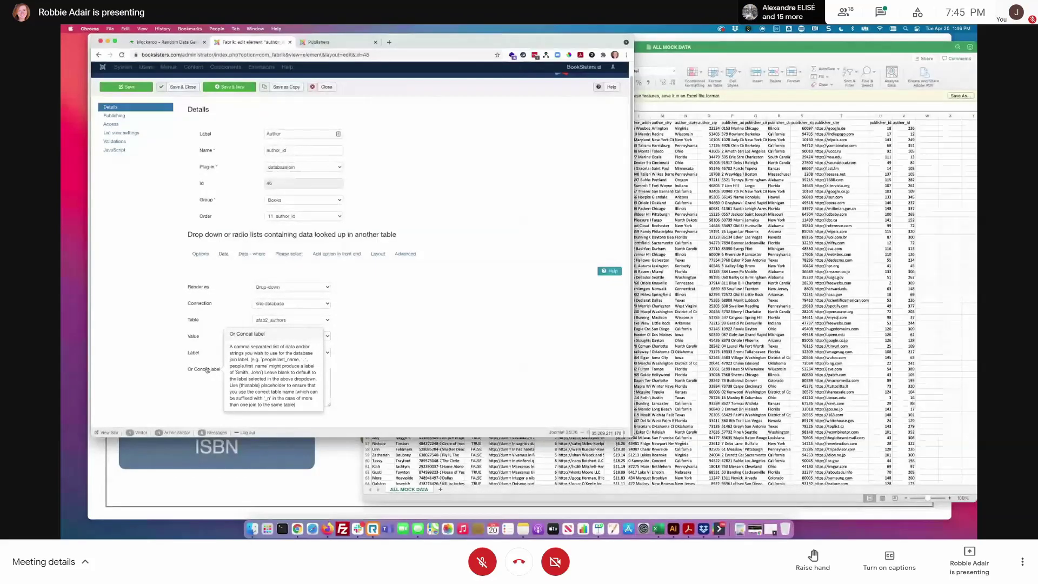
drag(299, 376, 254, 369)
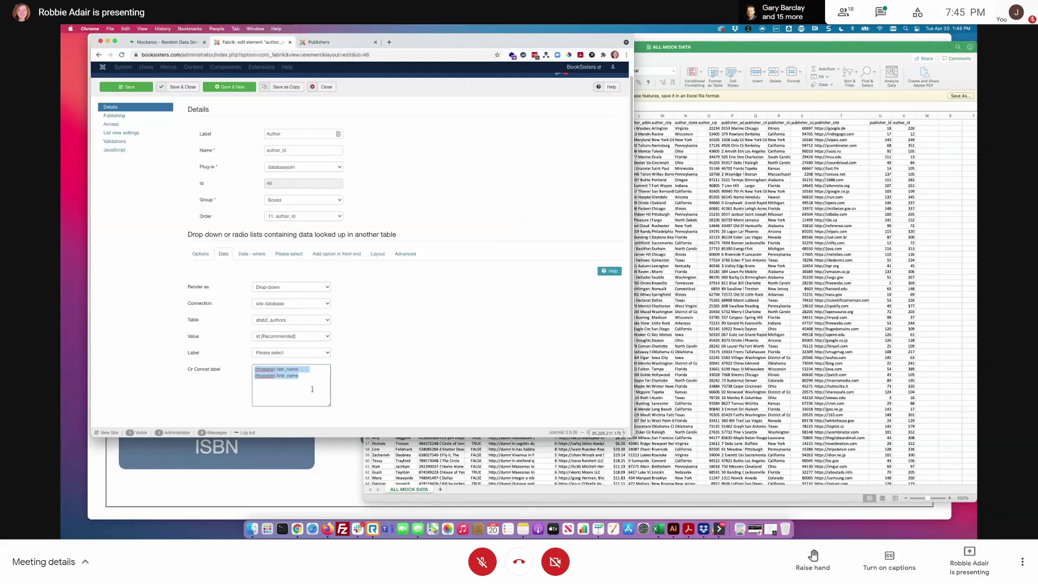
click(242, 374)
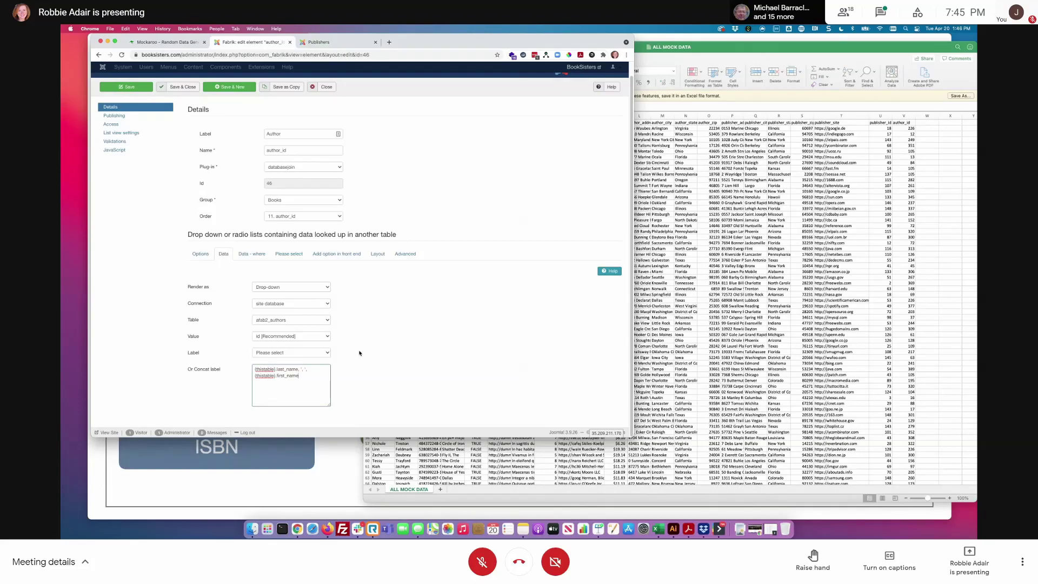
click(416, 363)
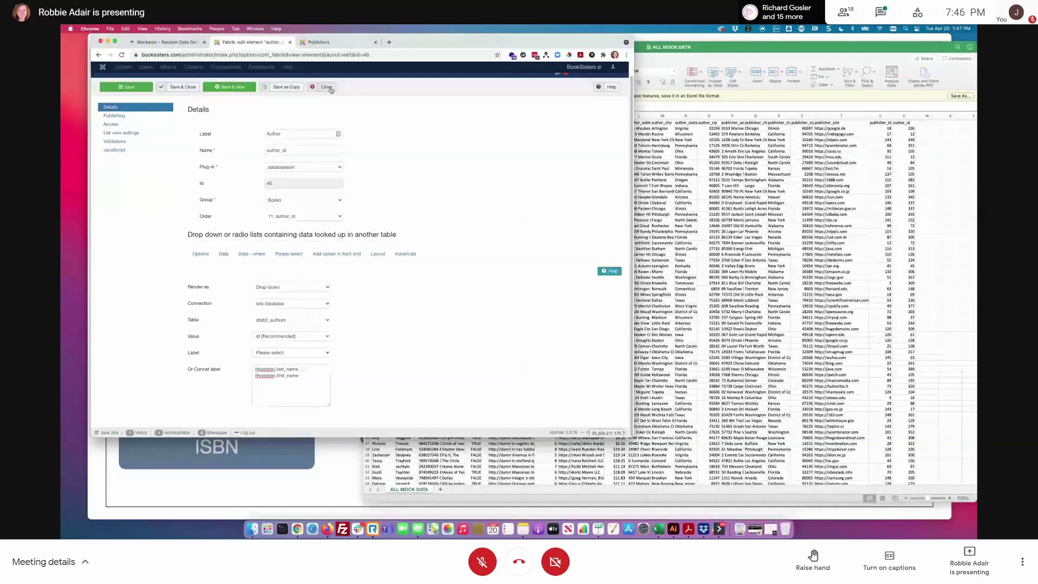
click(327, 87)
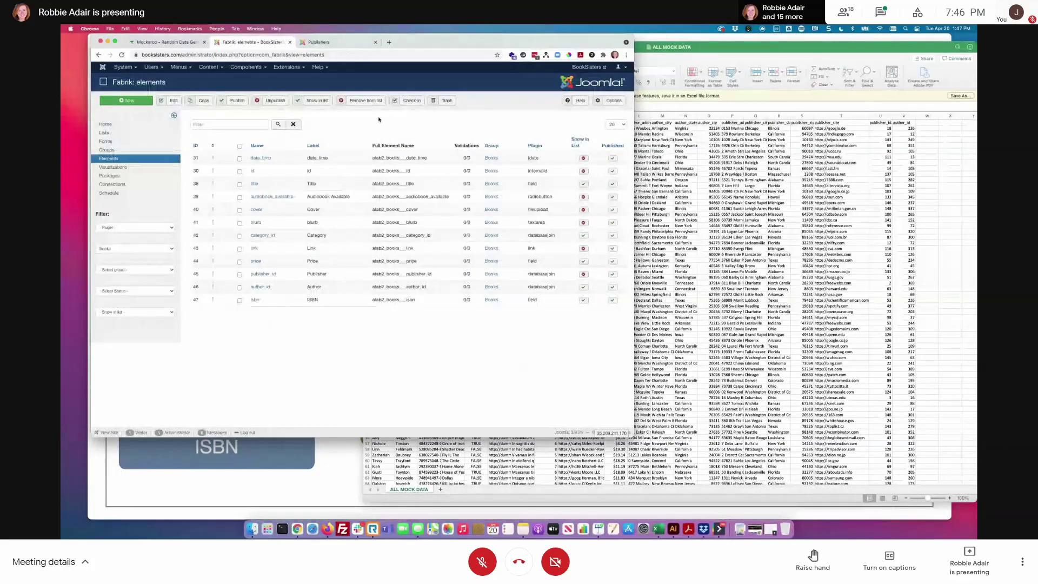
click(320, 42)
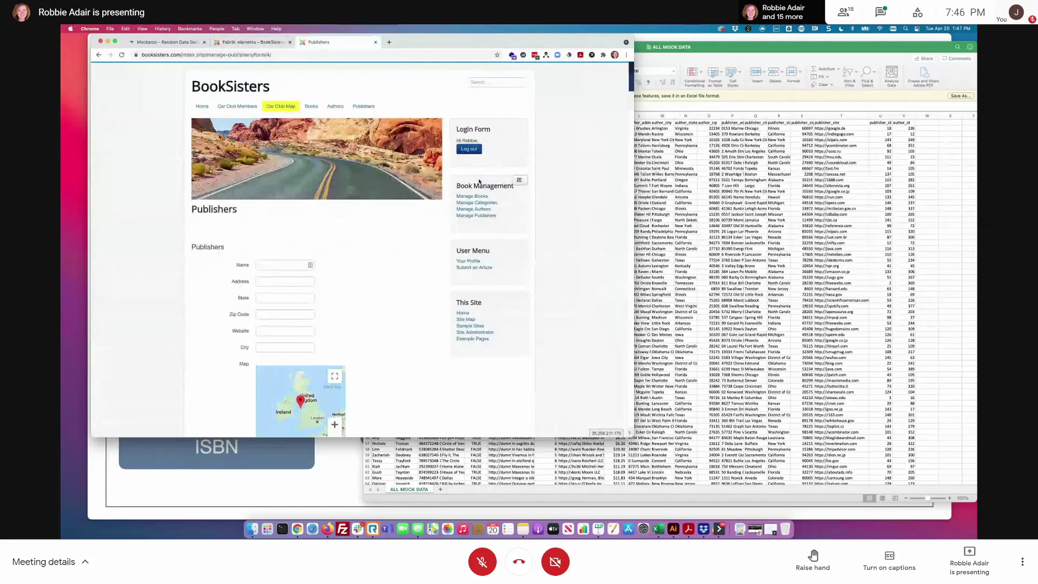
- Start a new book titled 'Test Book', marked as an audiobook, with cover.png as its cover
click(472, 196)
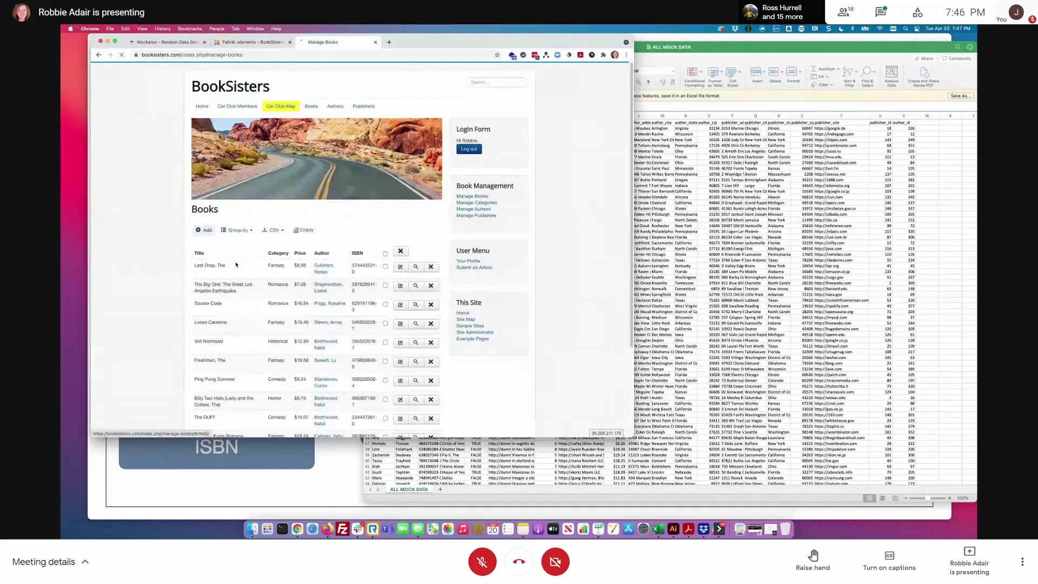
click(236, 264)
text(Test Book)
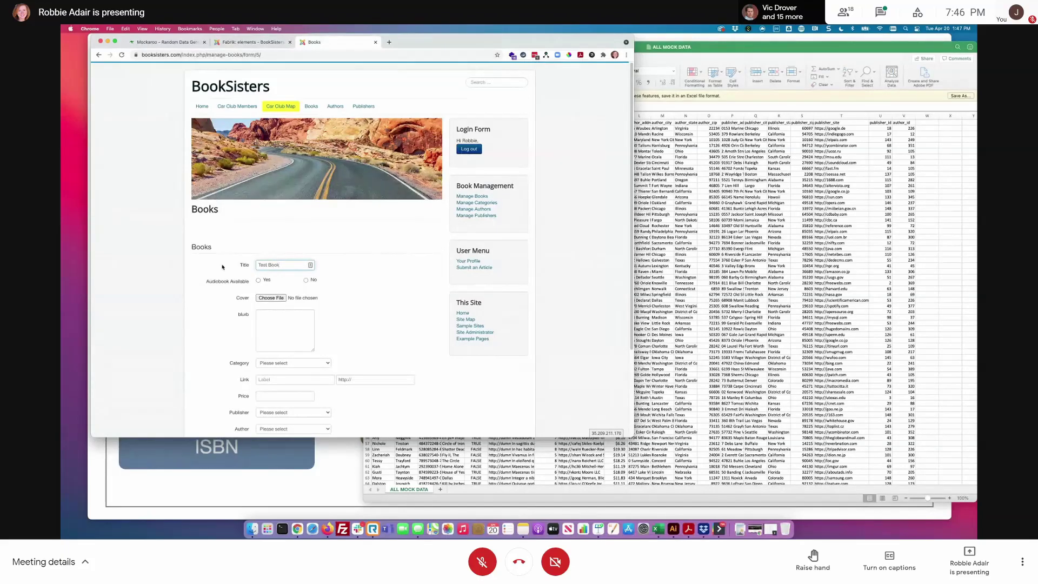
click(258, 280)
scroll(350, 298, down, 2)
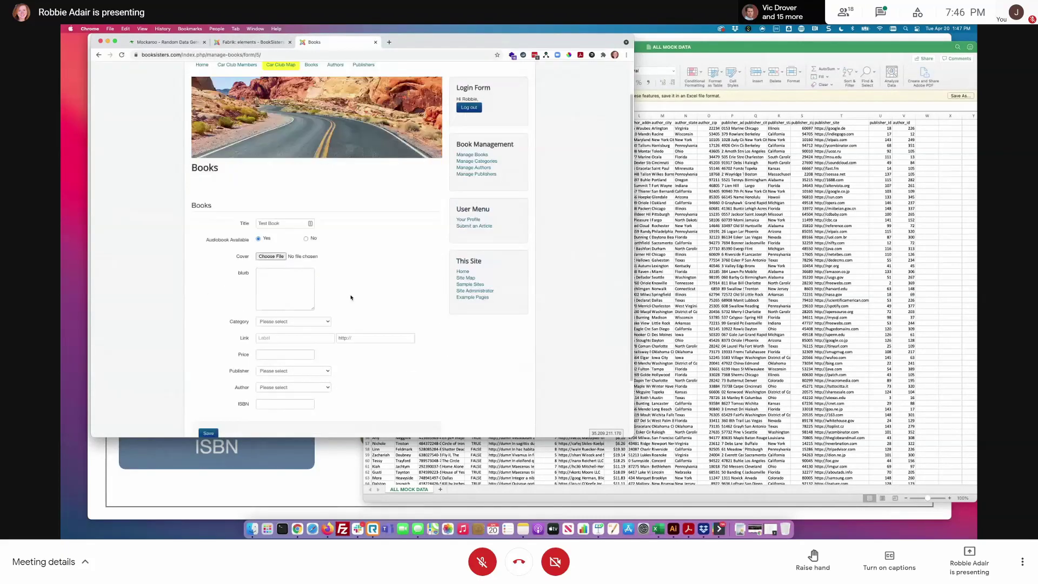
scroll(346, 270, down, 2)
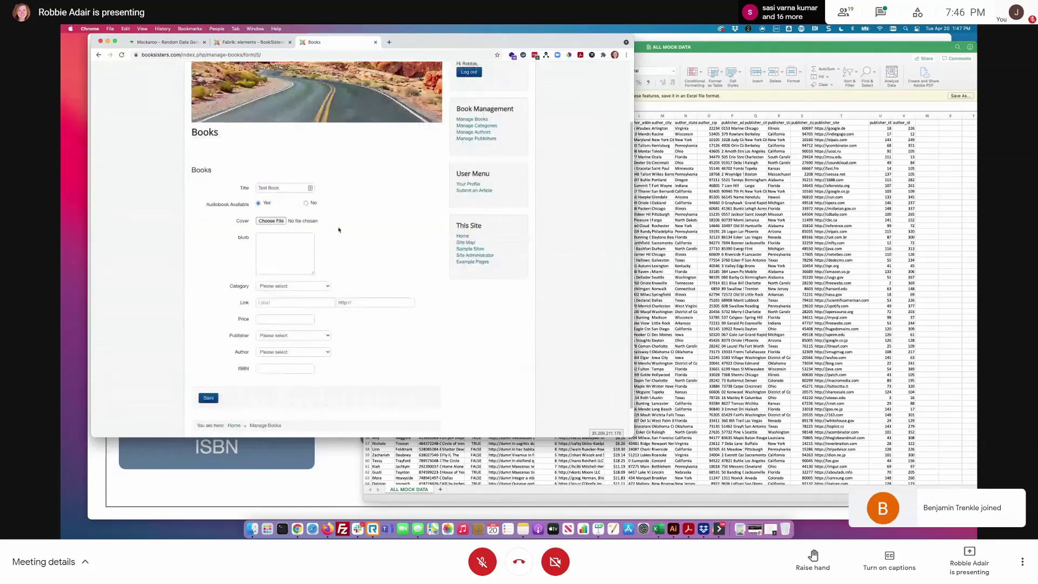
click(271, 220)
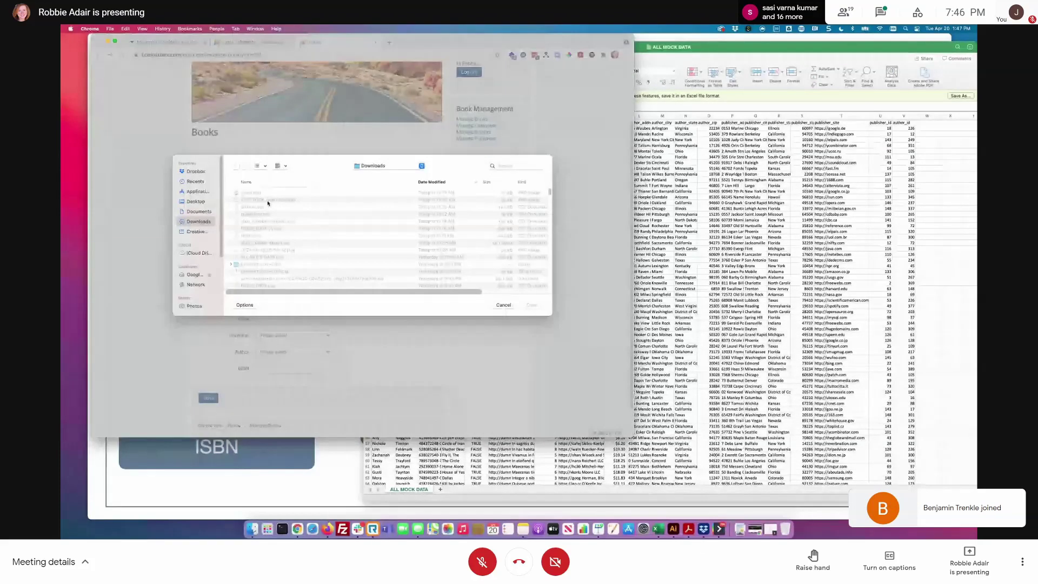
click(269, 200)
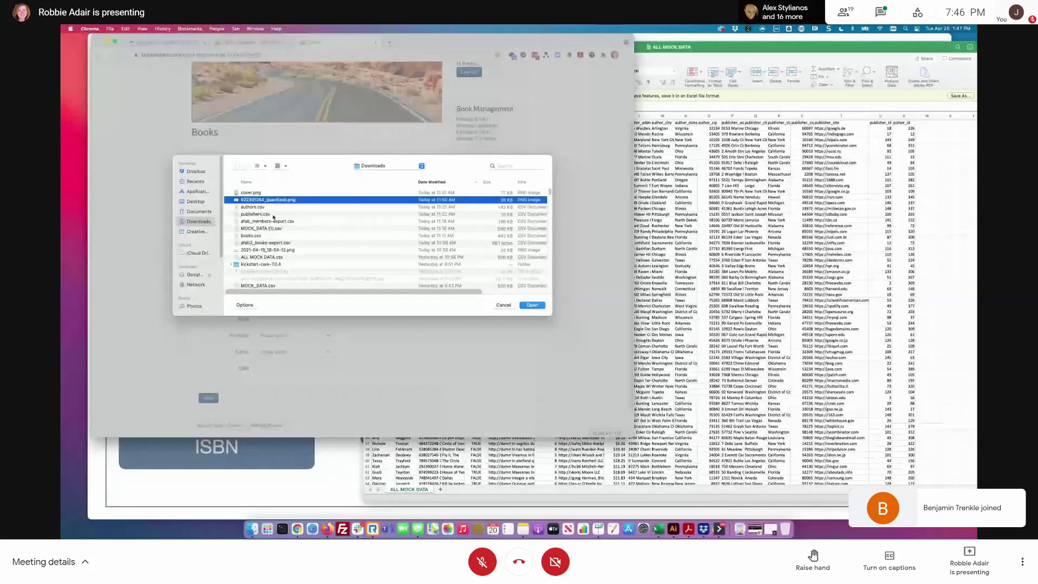
click(251, 193)
click(532, 305)
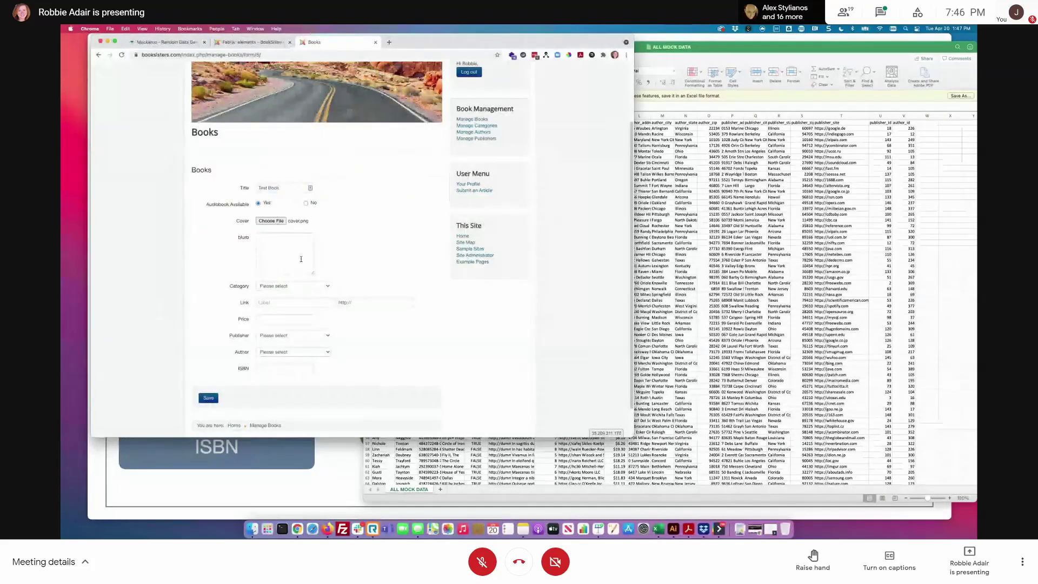
click(301, 258)
text(adf asdfasdf asdf)
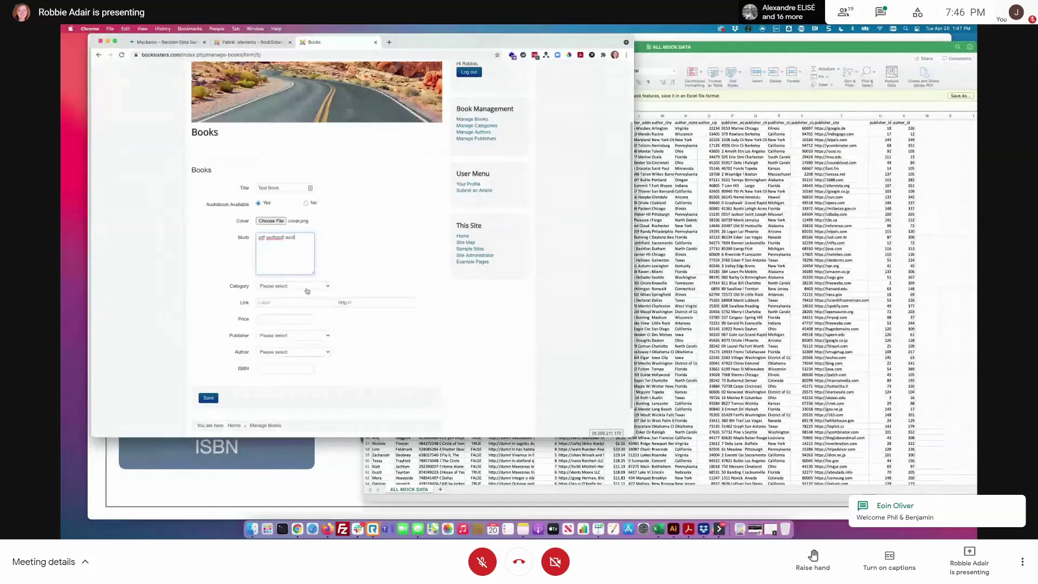
click(306, 290)
click(287, 309)
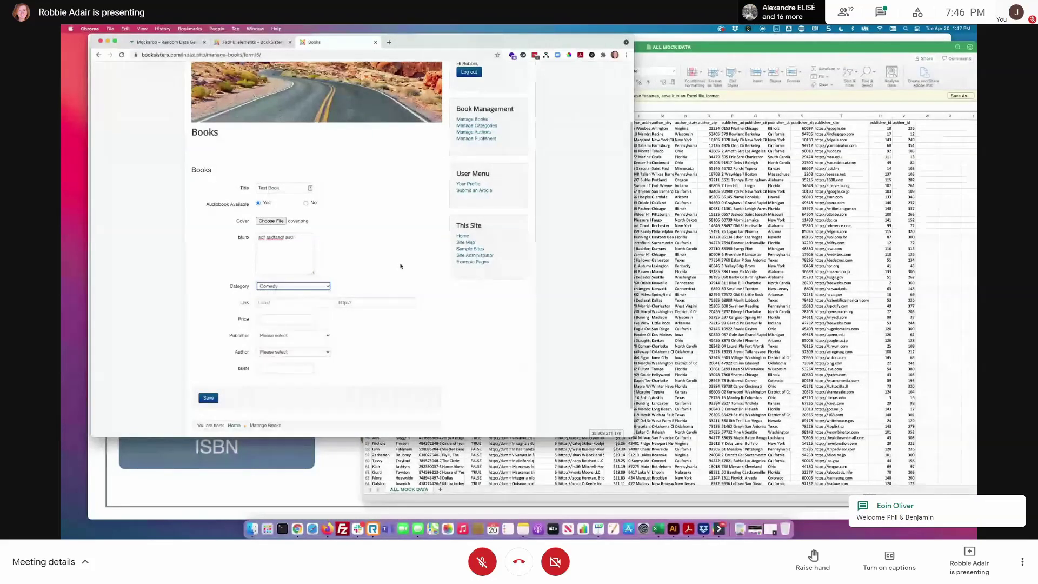
click(302, 303)
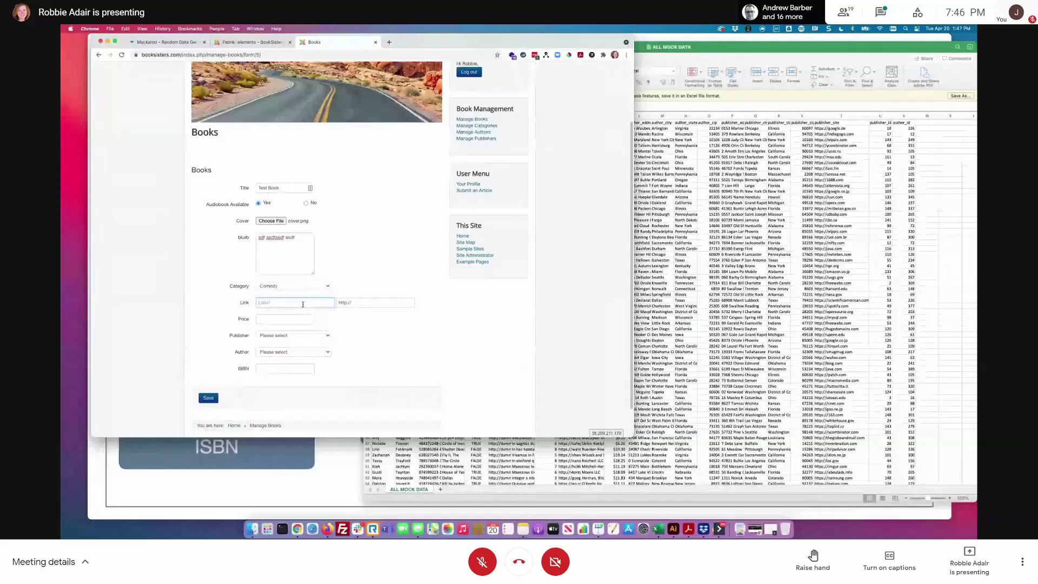
text(Visit Amazon)
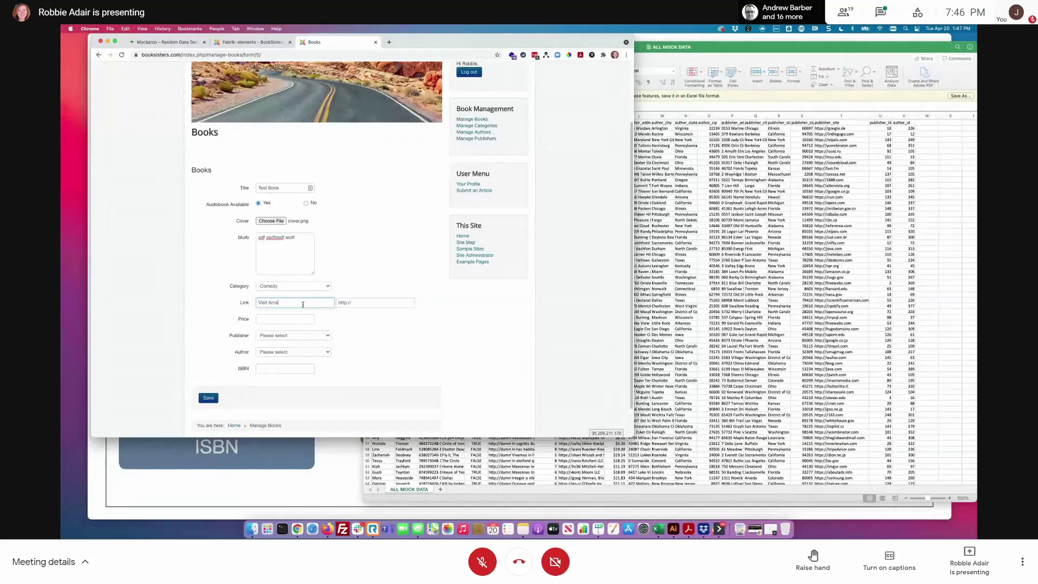
click(366, 305)
text(www.amazon.com)
click(306, 318)
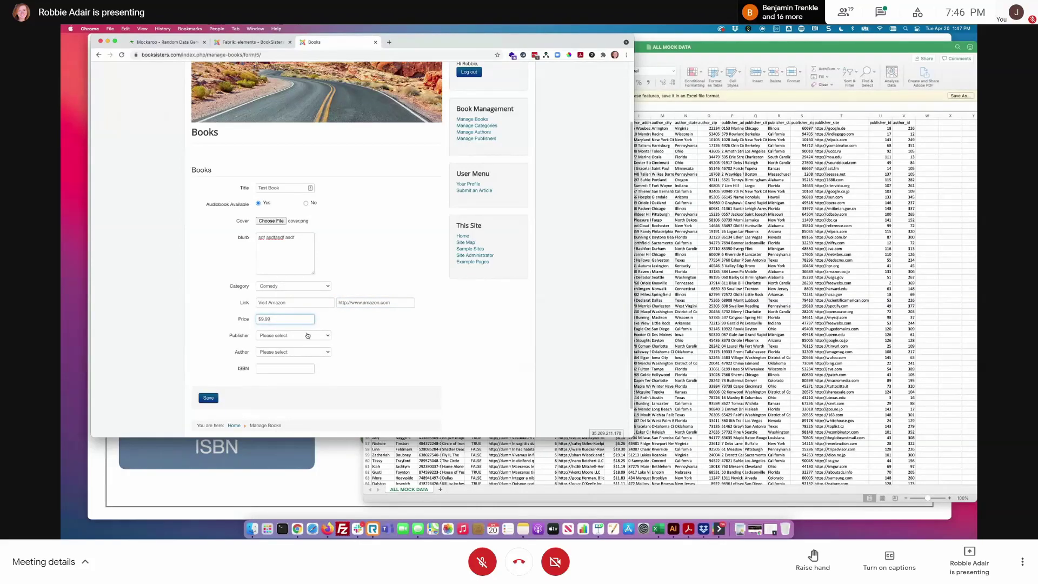
- Set publisher Batz-Rolfson and an author, paste the ISBN from spreadsheet cell C2, and save the book
click(307, 336)
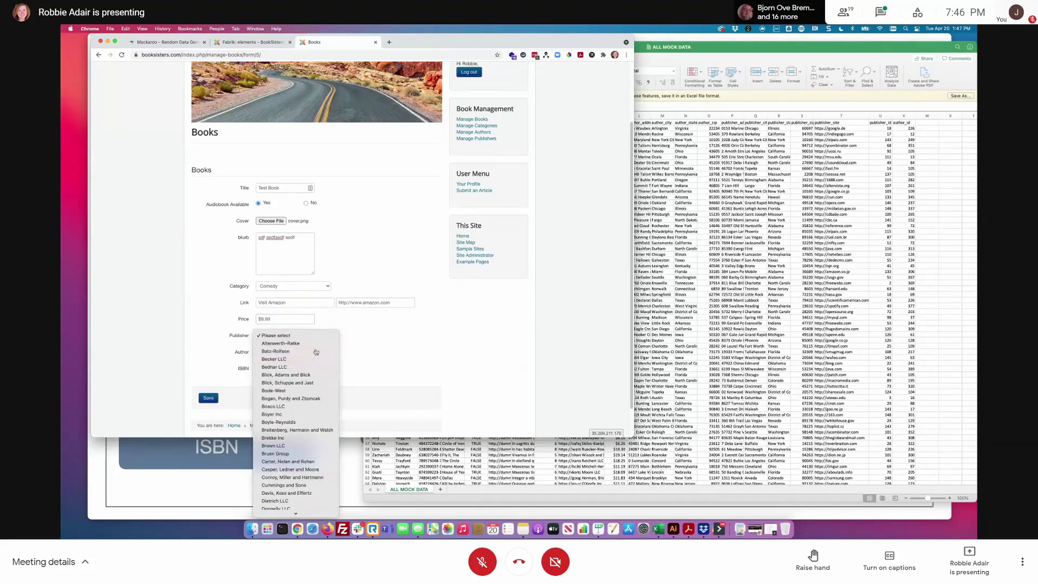
click(316, 352)
click(322, 352)
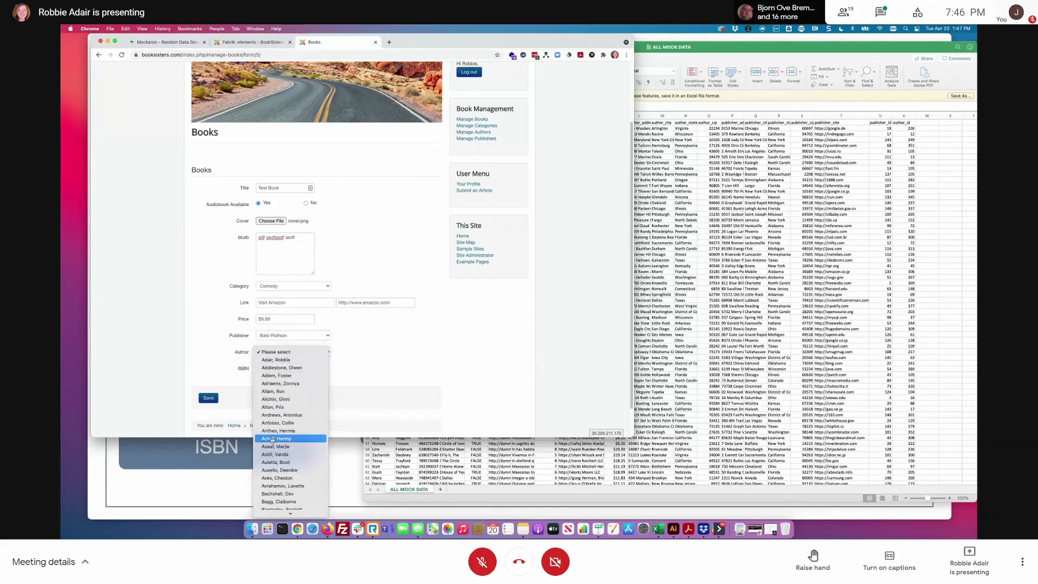
click(292, 360)
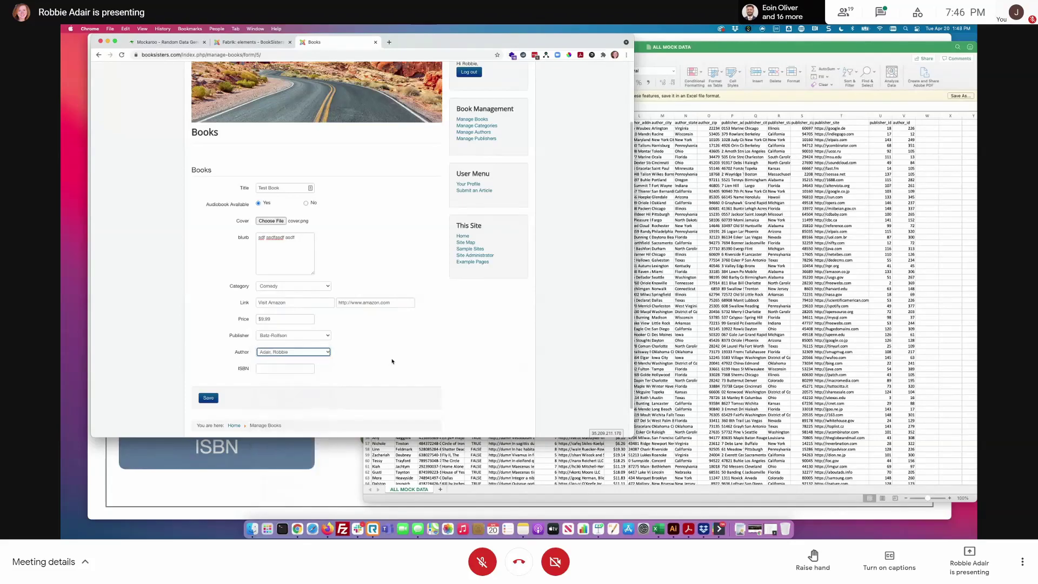
click(298, 367)
click(755, 165)
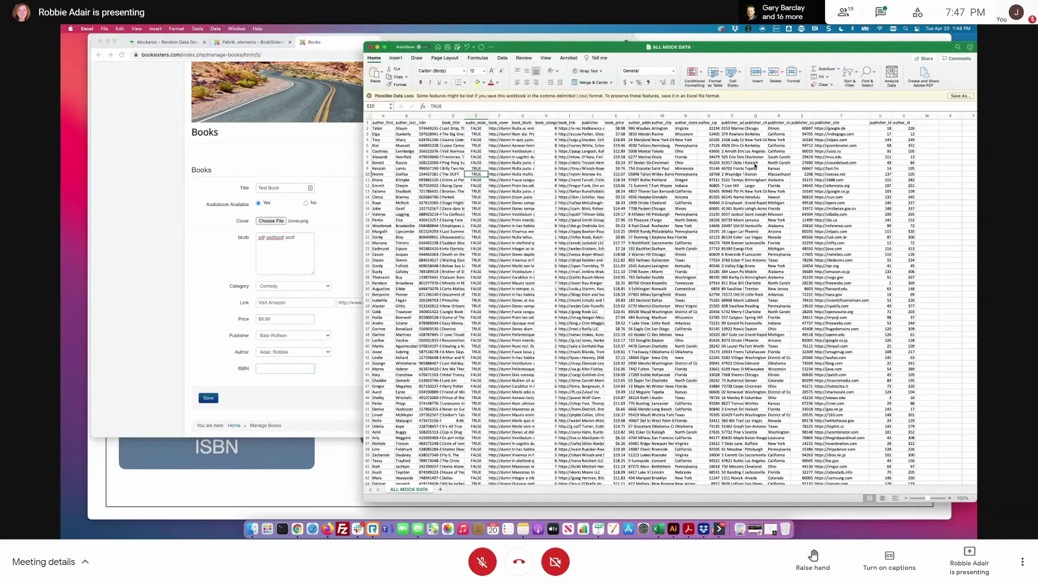
click(434, 128)
key(super+c)
click(285, 368)
key(super+v)
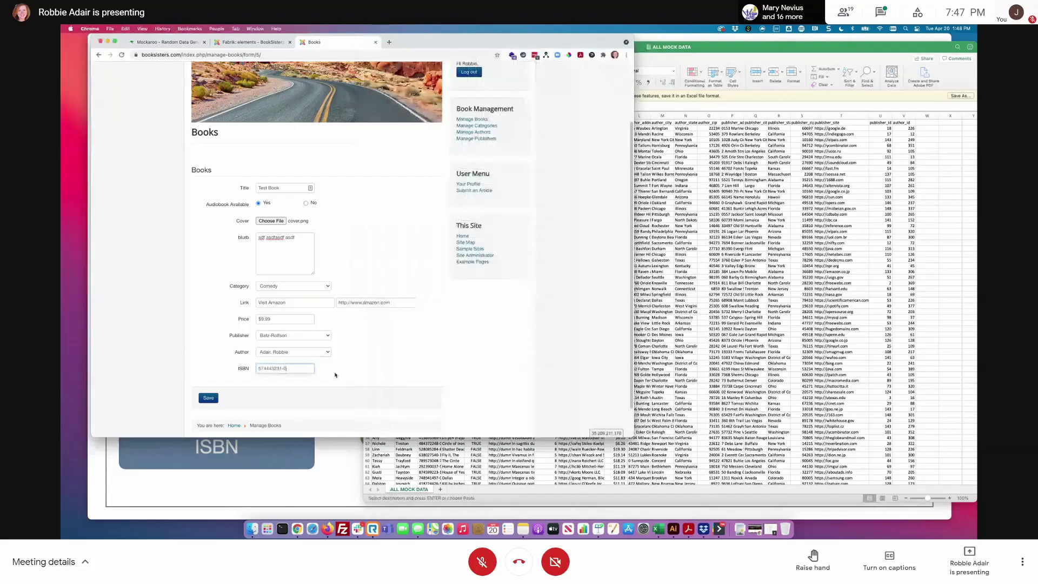
click(208, 398)
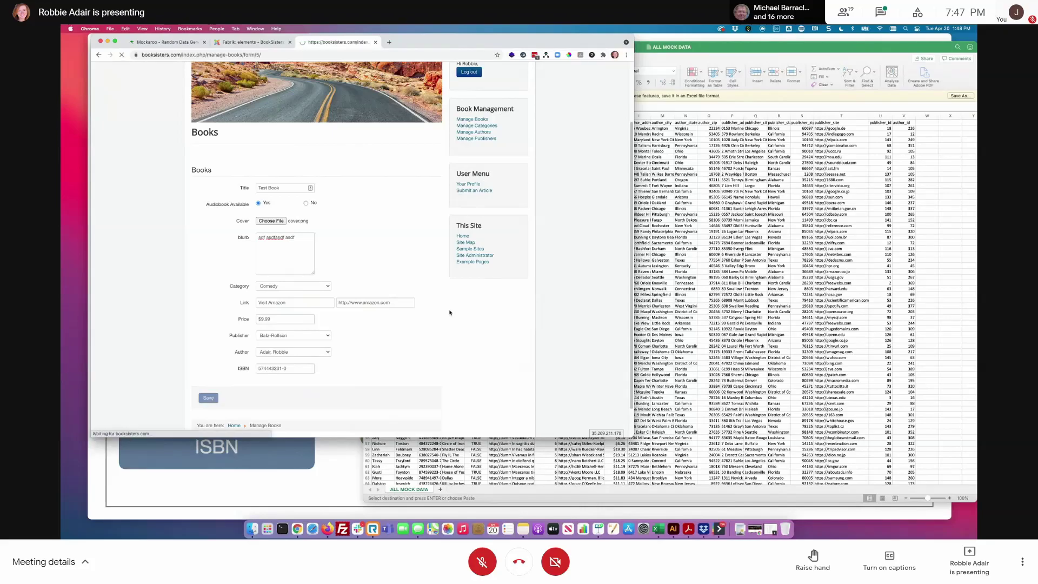
- Reattach ll22301254_quantized.png from Downloads as the Test Book cover image
scroll(365, 326, down, 2)
click(272, 269)
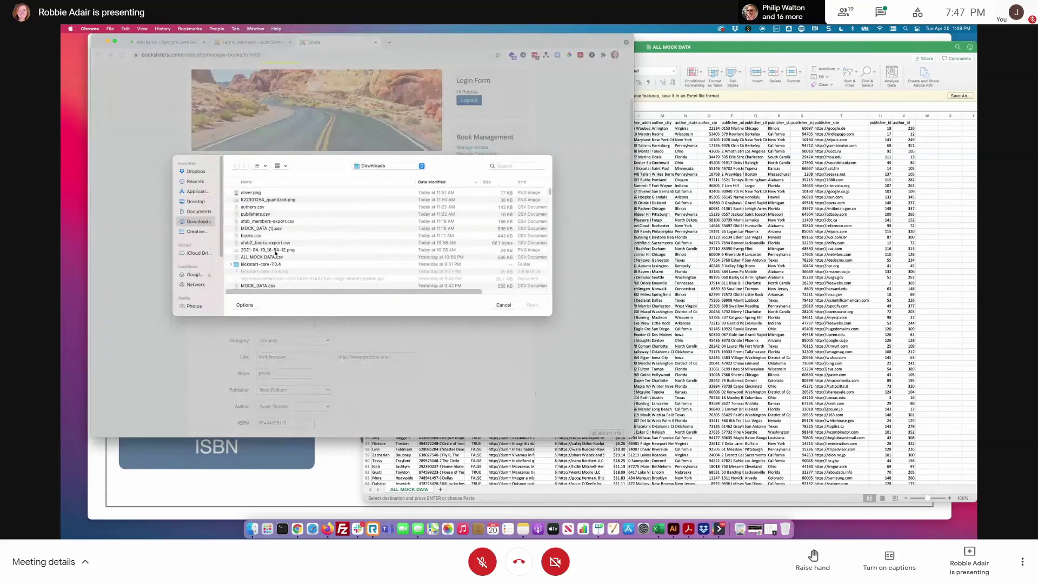
click(265, 200)
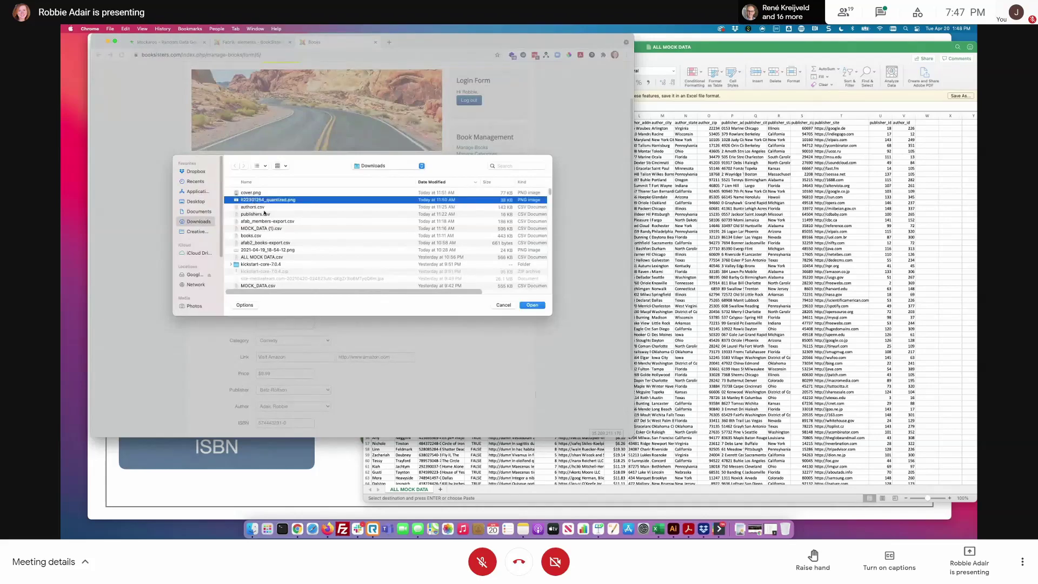
click(524, 304)
- Go to page 101 of the Books list, where the saved Test Book (Comedy, $9.99) appears
scroll(448, 363, down, 3)
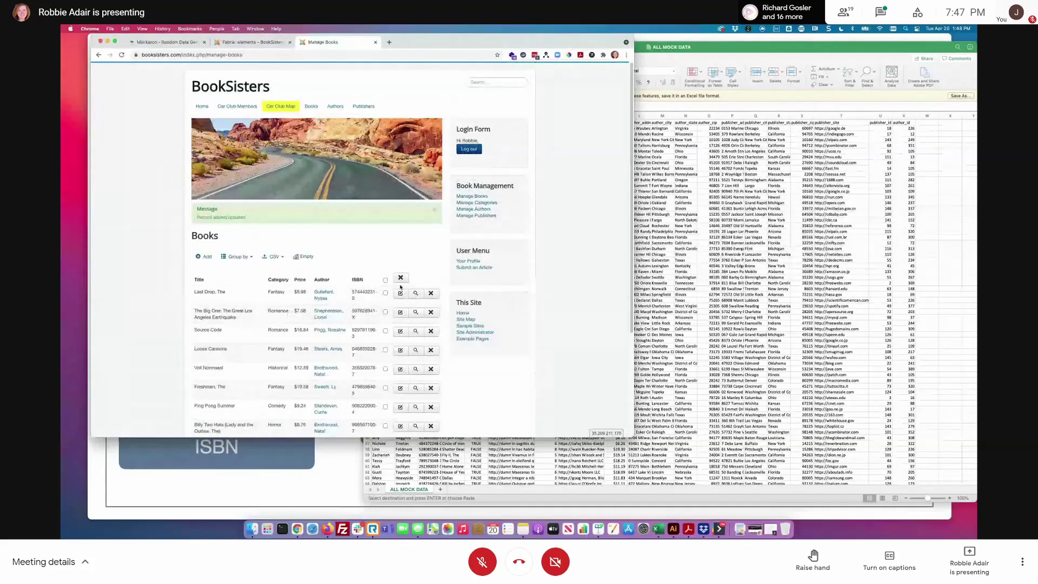
scroll(400, 286, down, 3)
click(377, 357)
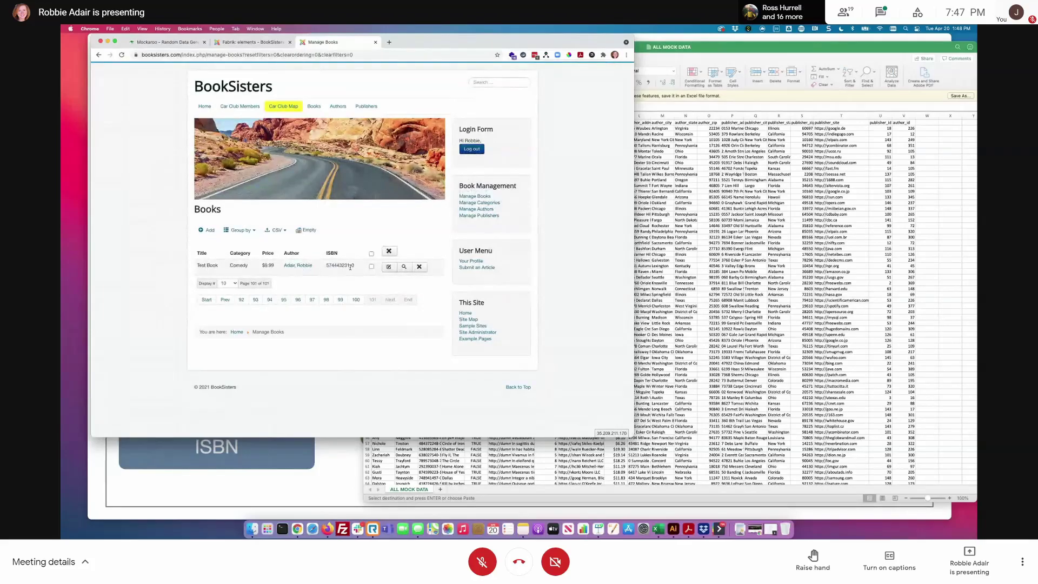
- Open Test Book's details page with its cover and highlight the blurb label
click(391, 267)
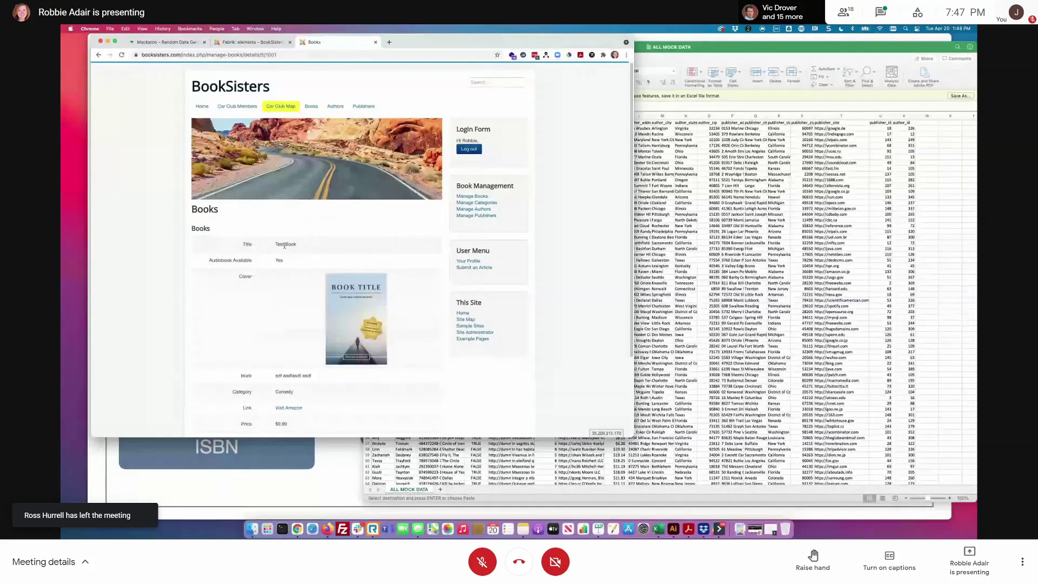
scroll(284, 245, down, 3)
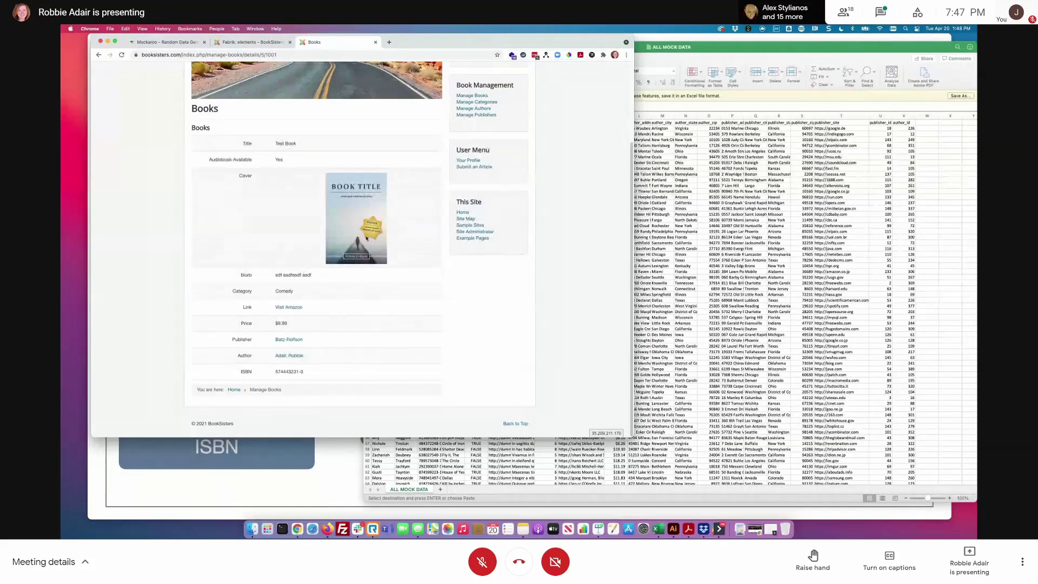
double_click(276, 275)
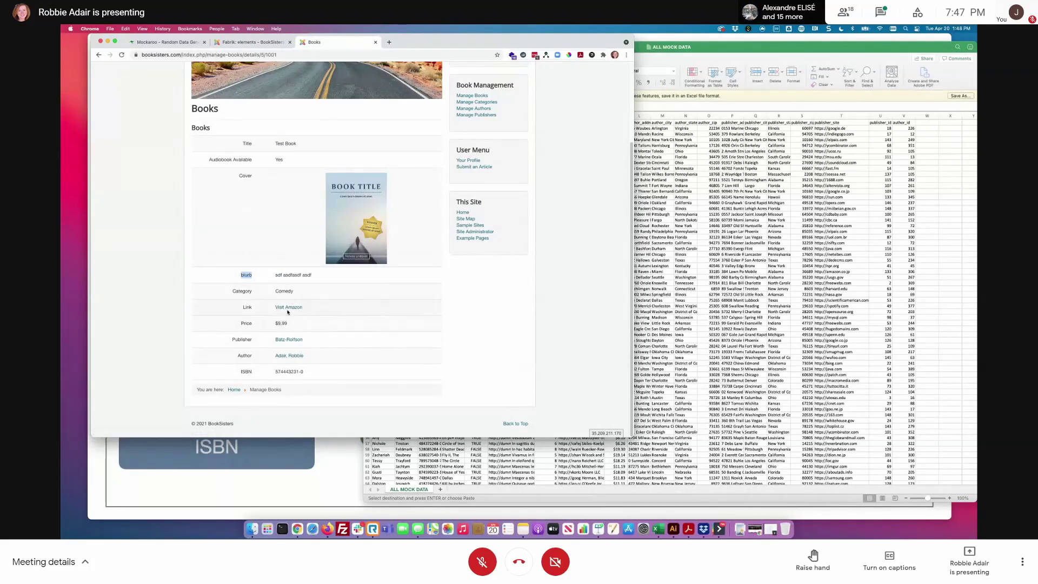
- Test the Visit Amazon link, close Amazon, and return to the Fabrik elements list
click(299, 309)
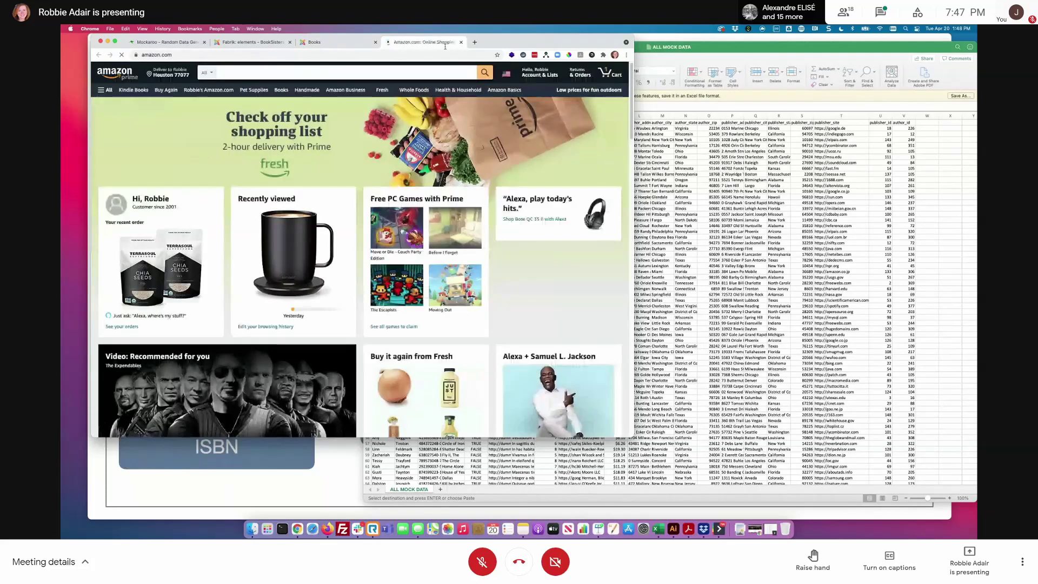
click(462, 42)
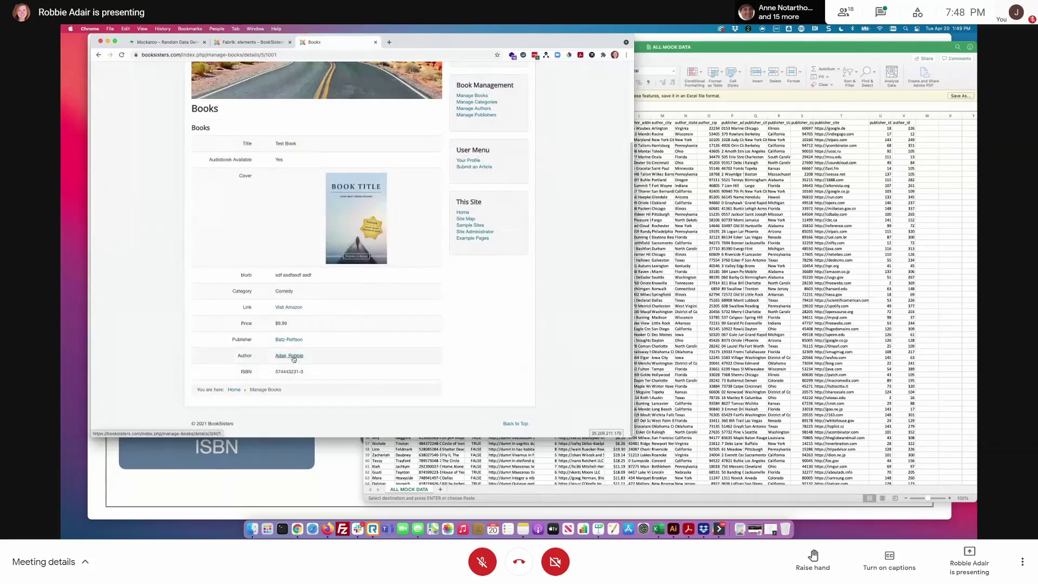
click(250, 42)
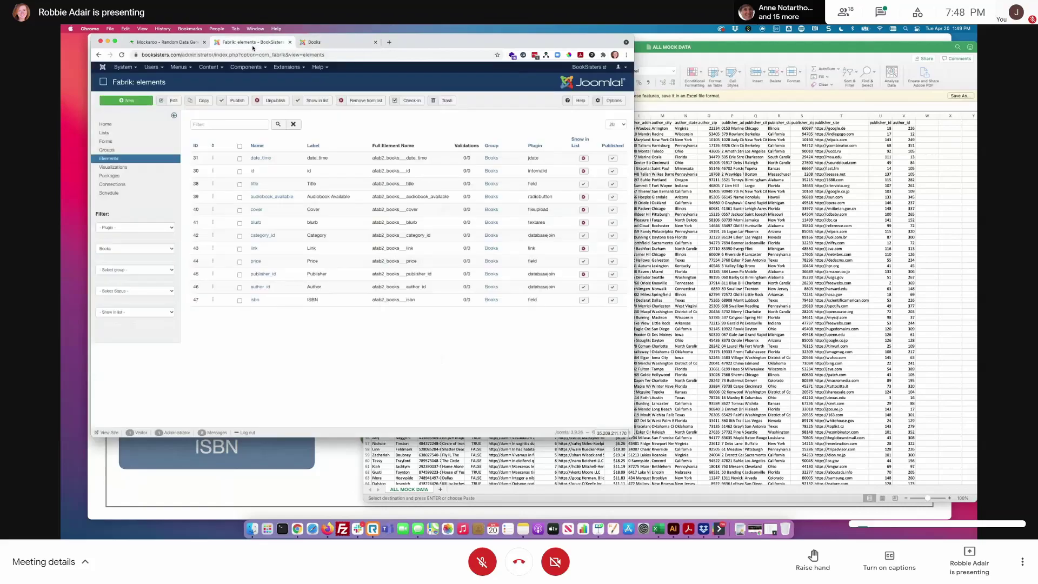
- Open publisher_id, check Test Book's Batz-Rolfson publisher link on the site, then view Please select settings
click(270, 274)
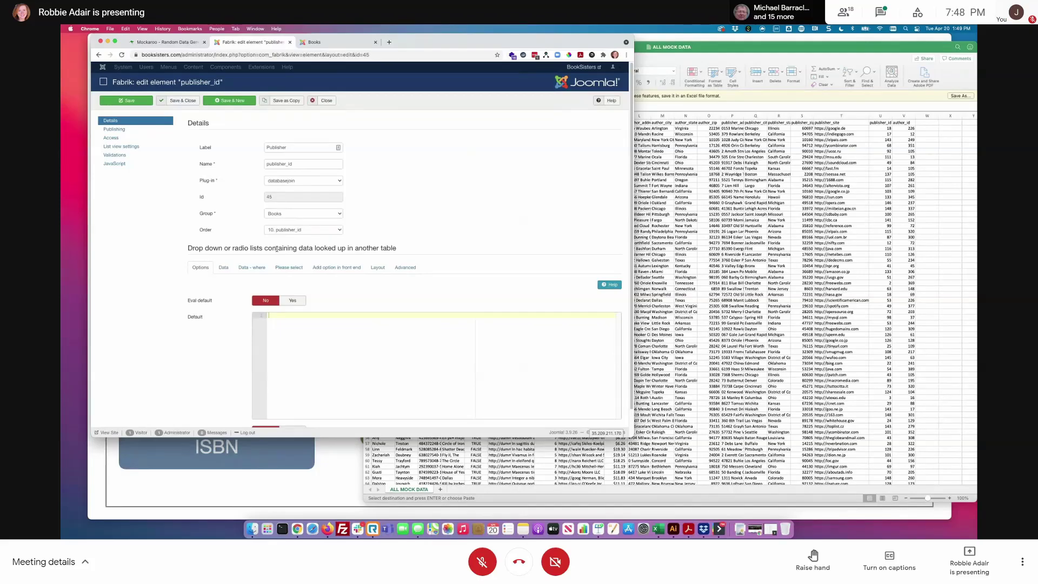
click(311, 42)
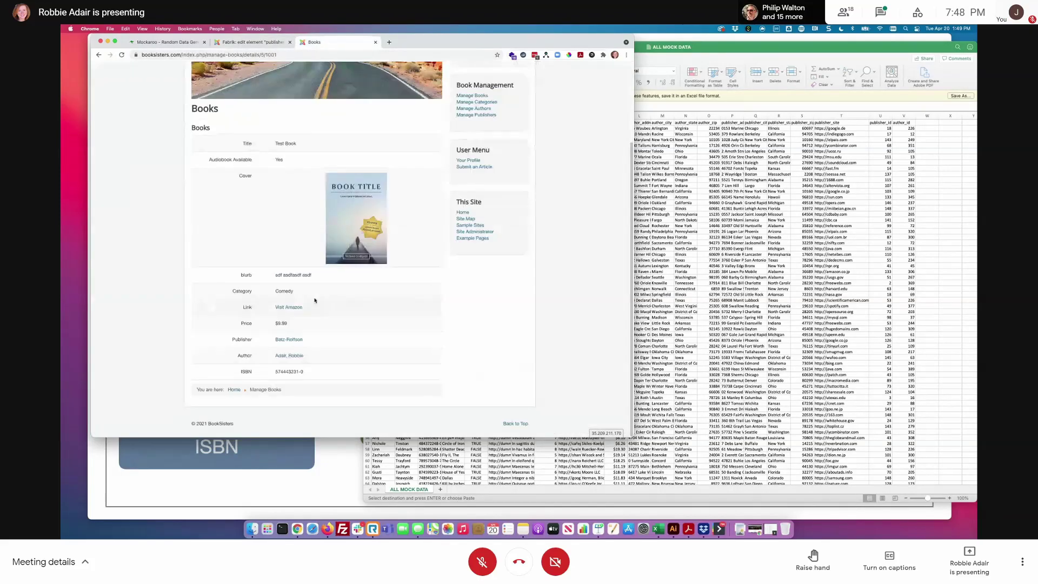
click(289, 340)
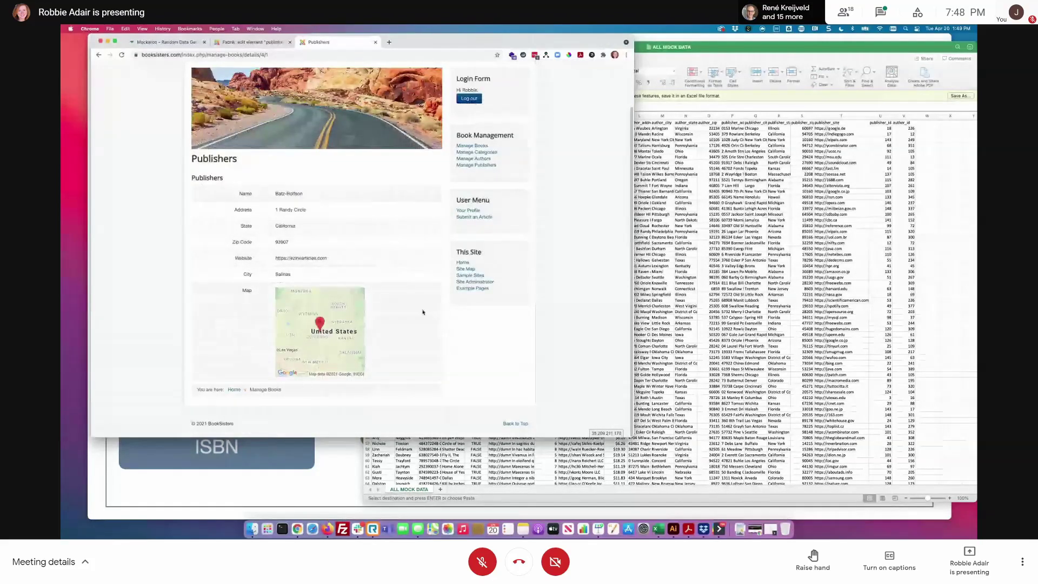
click(98, 54)
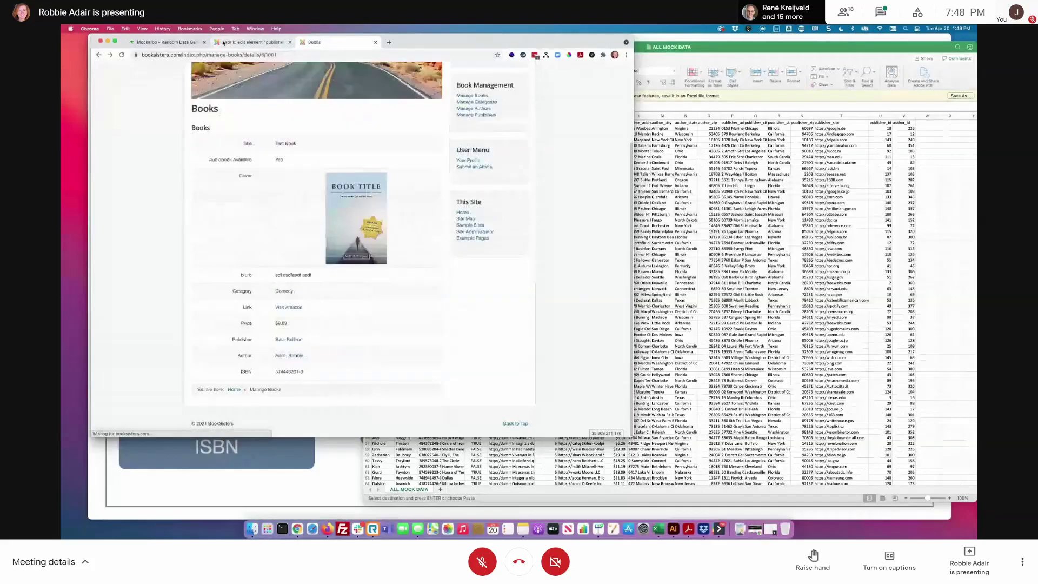
click(224, 47)
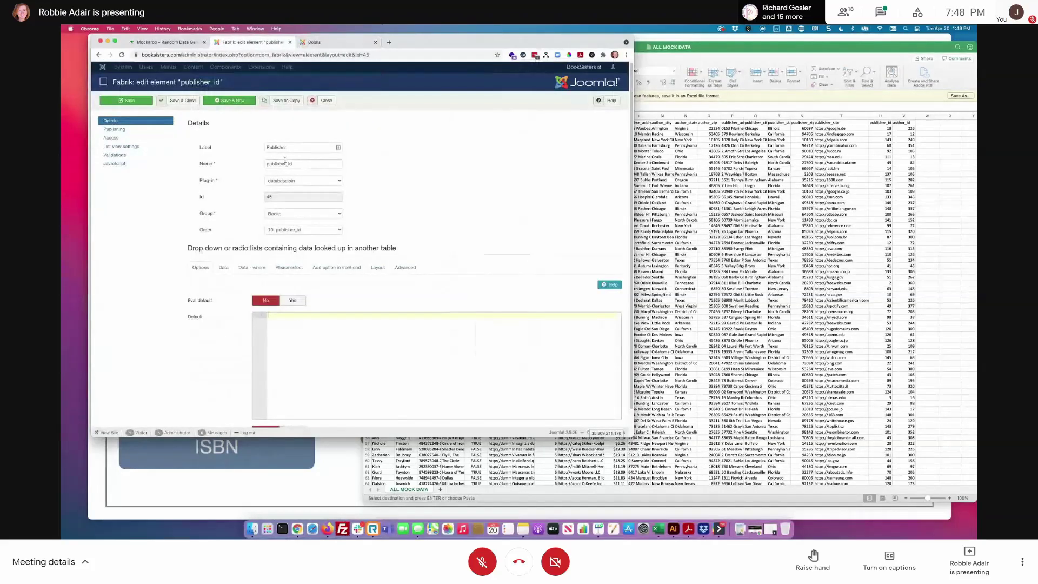
click(289, 267)
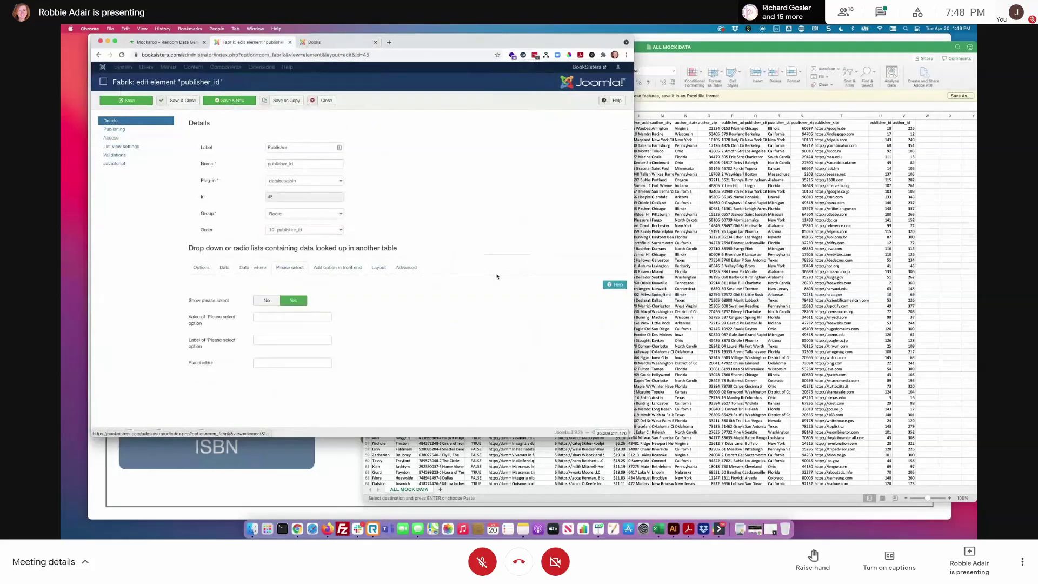
- Set publisher_id's 'Add option in front end' to Yes and save the element
click(337, 267)
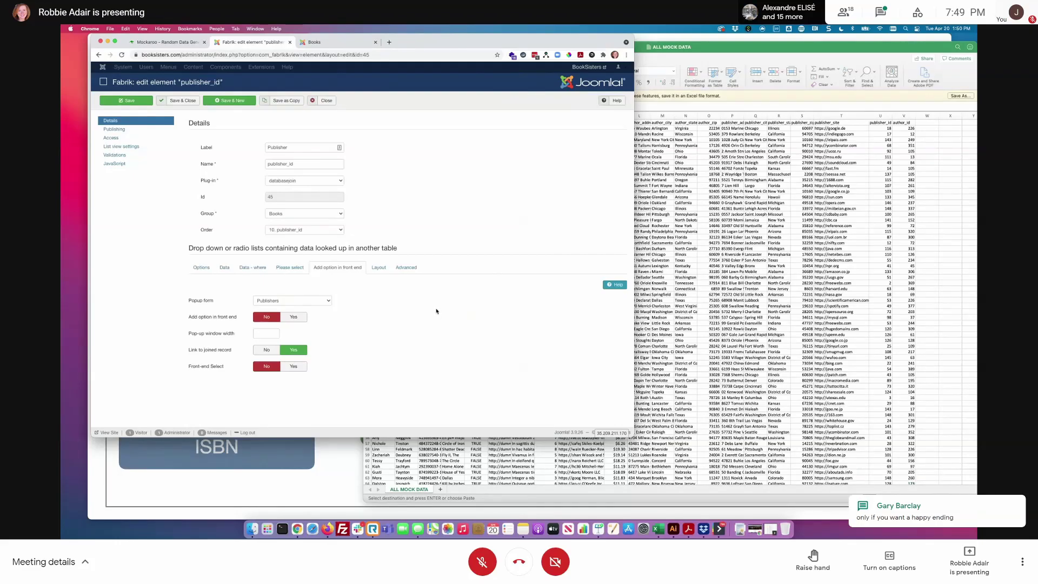
mouse_move(209, 317)
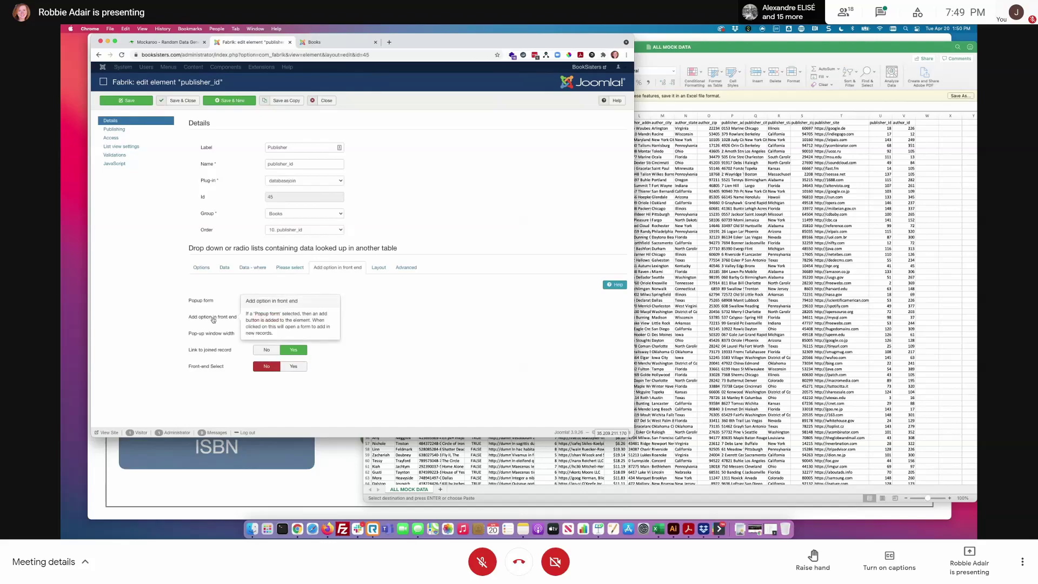
click(294, 317)
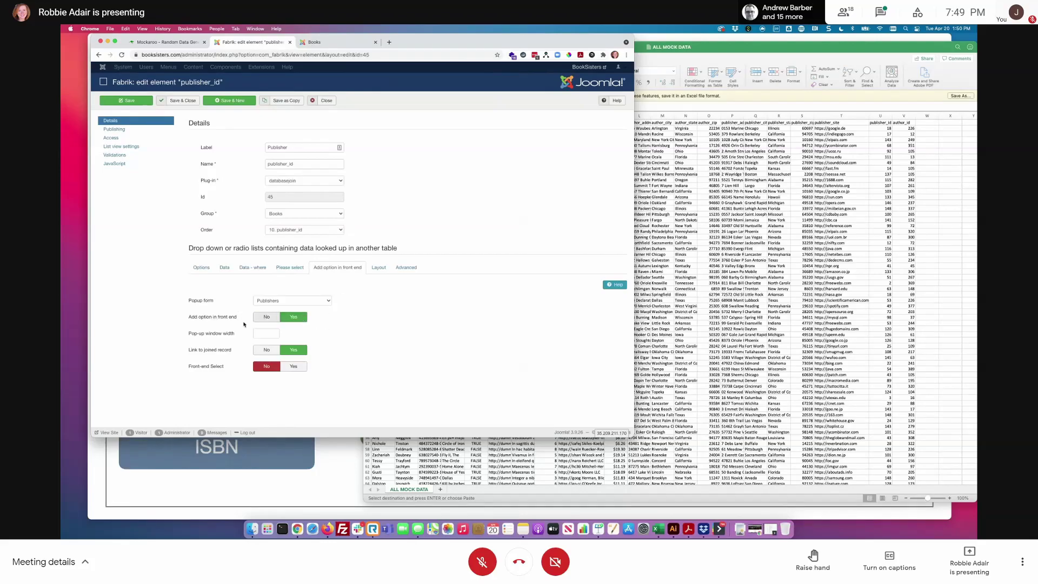
click(147, 102)
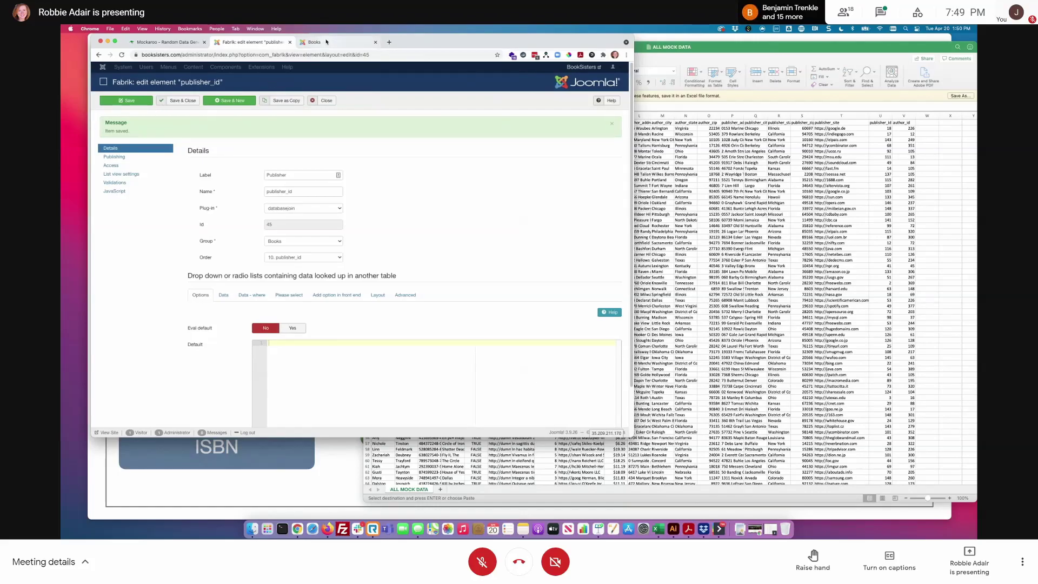
click(324, 41)
click(329, 57)
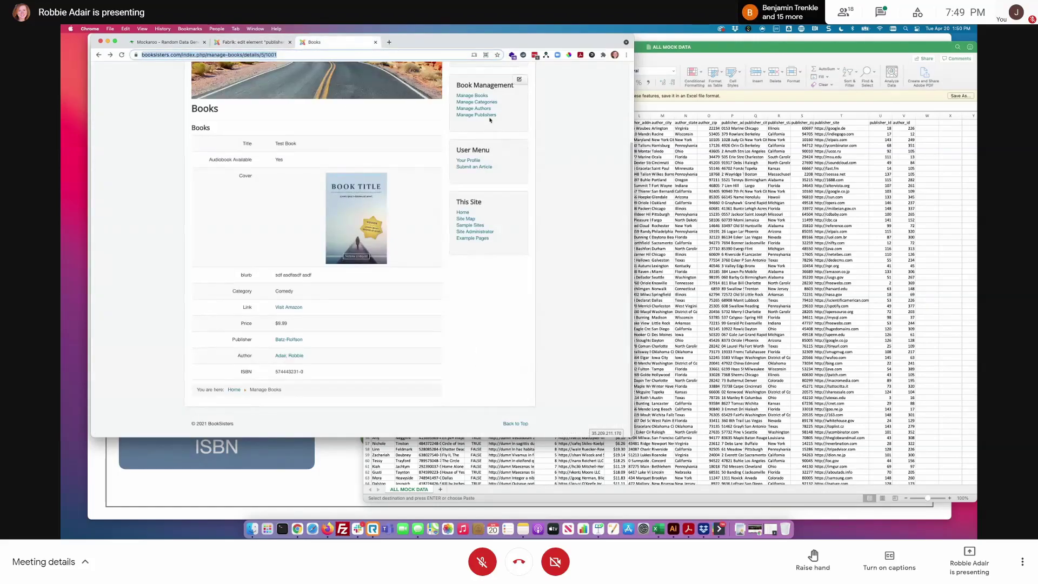
- On the site's new-book form, open the Publisher + Add Publishers popup, then close it
click(472, 95)
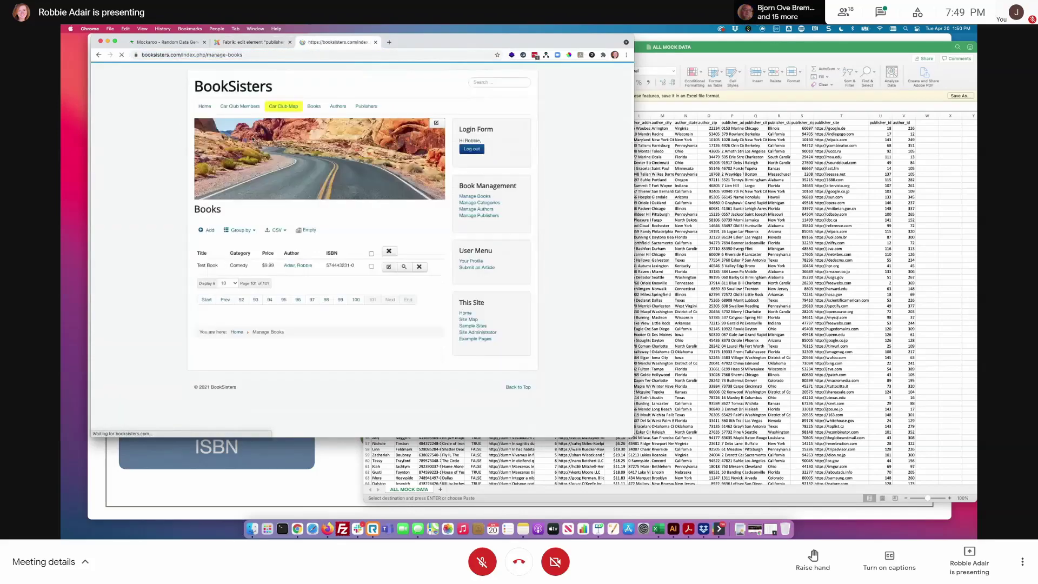
click(240, 230)
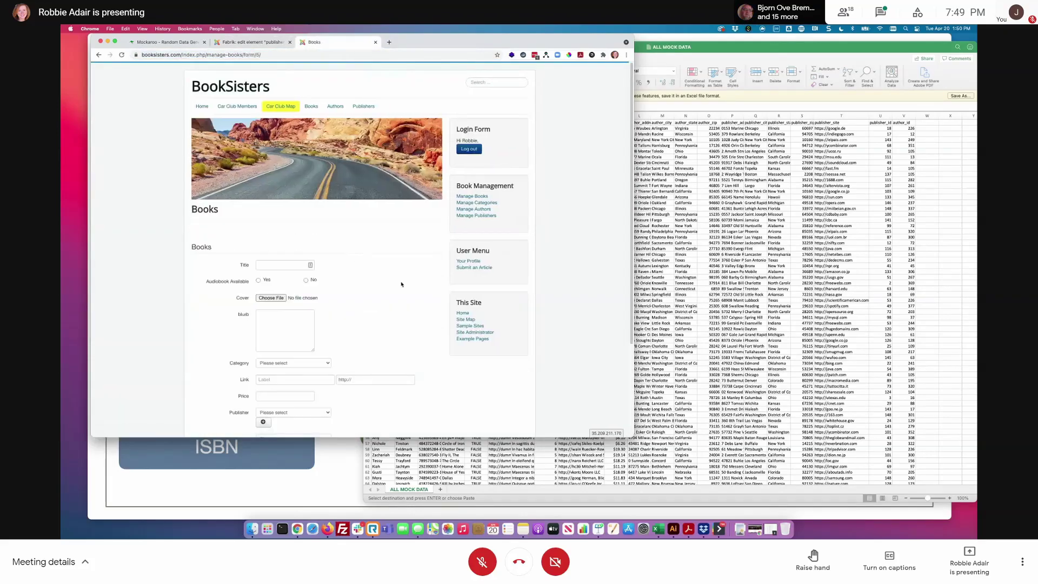
scroll(405, 282, down, 4)
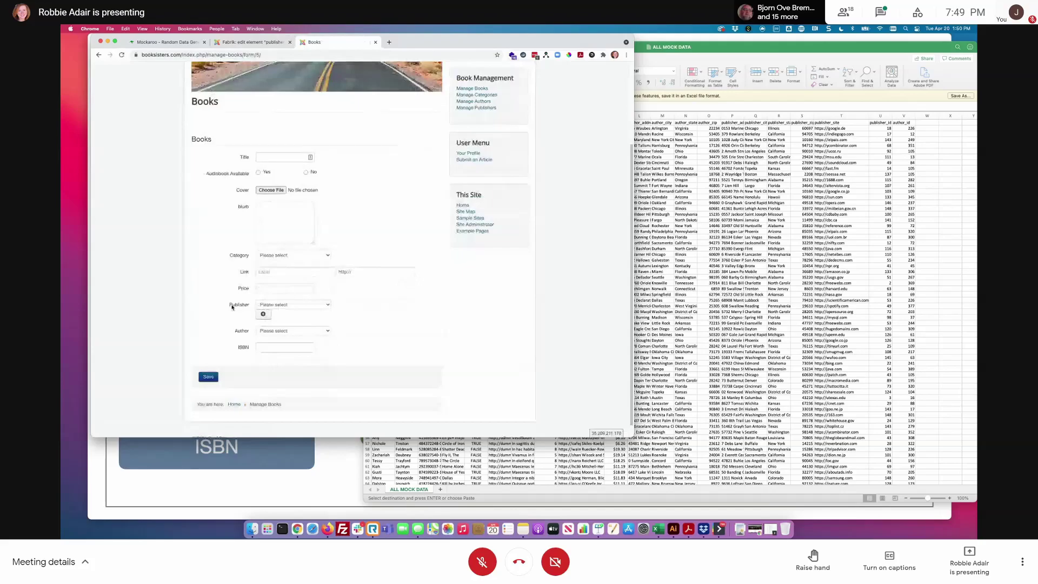
click(297, 305)
click(375, 327)
click(264, 314)
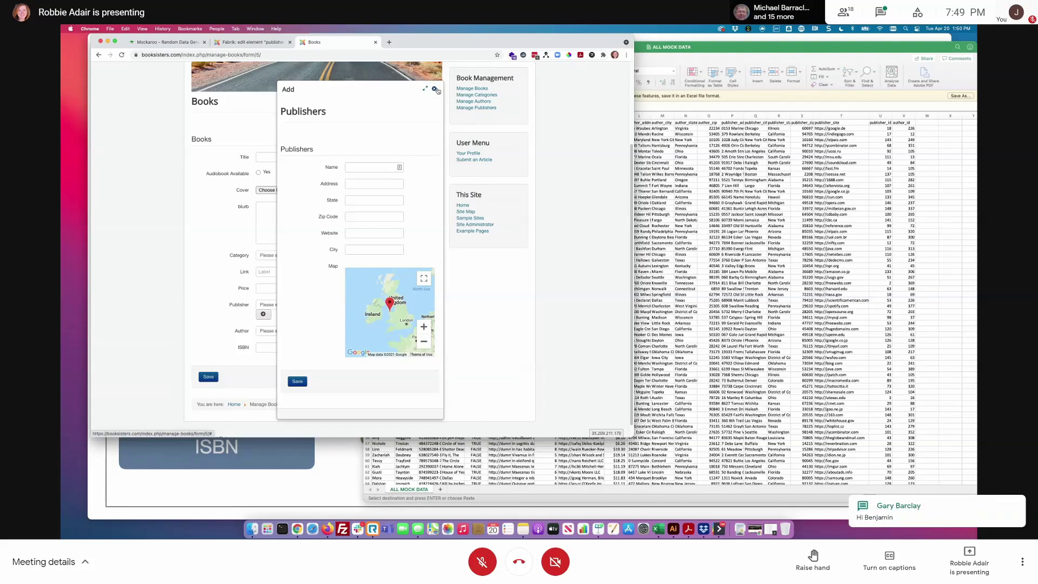
click(435, 90)
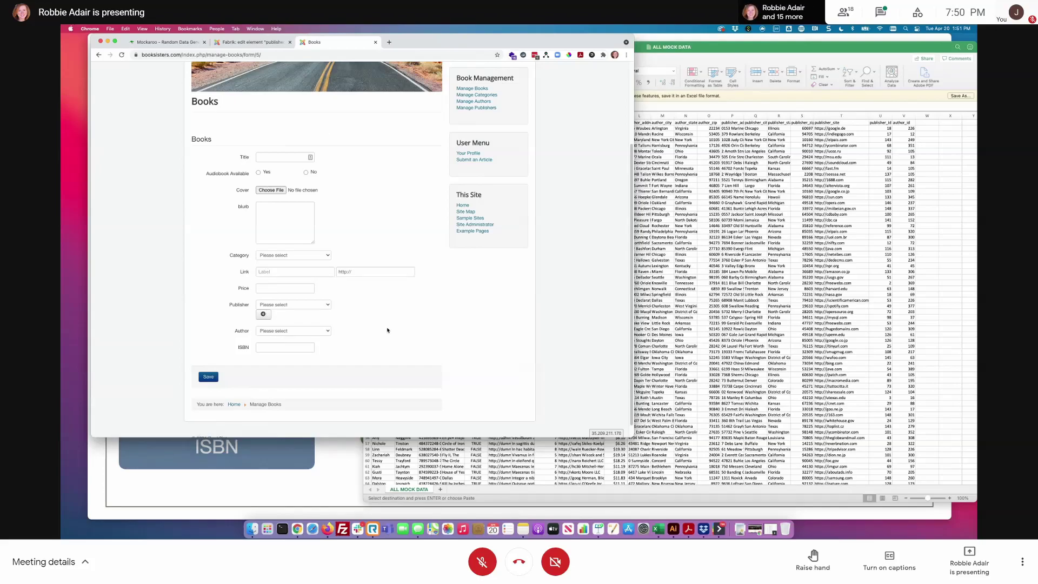
- Recheck publisher_id's front-end add option settings and Save & Close the element
click(276, 44)
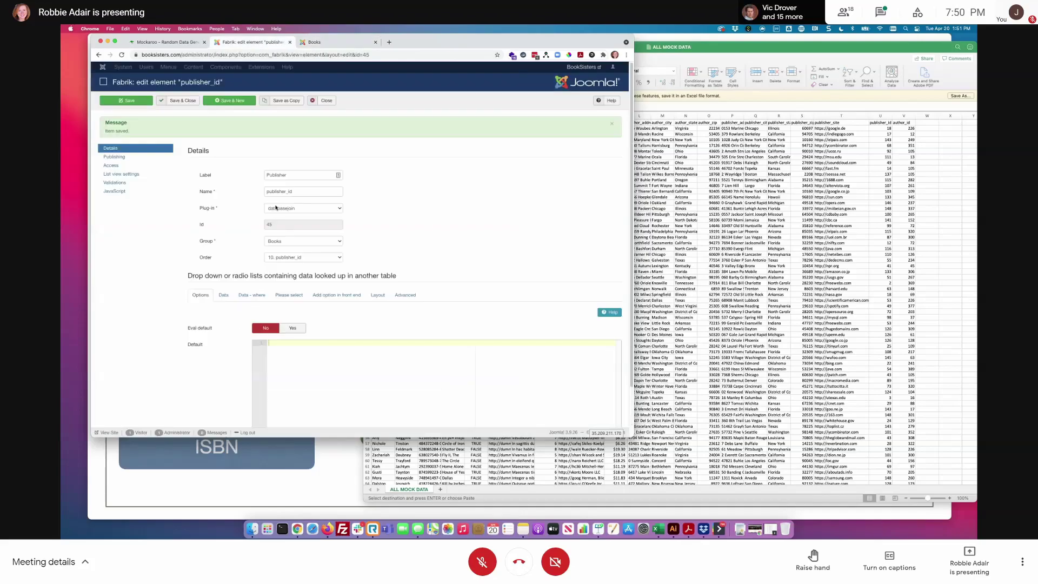
click(336, 295)
mouse_move(229, 350)
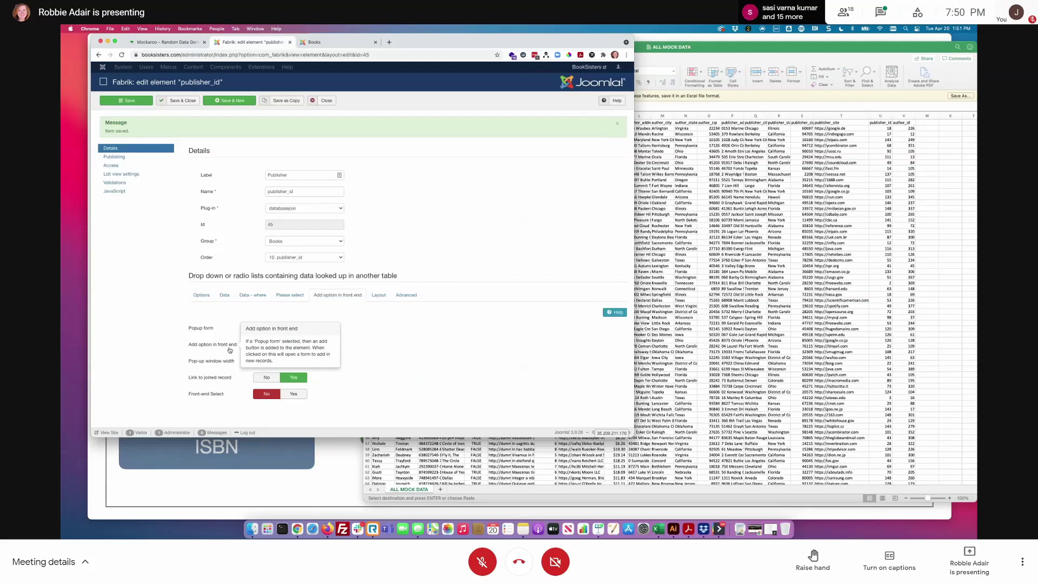
click(177, 101)
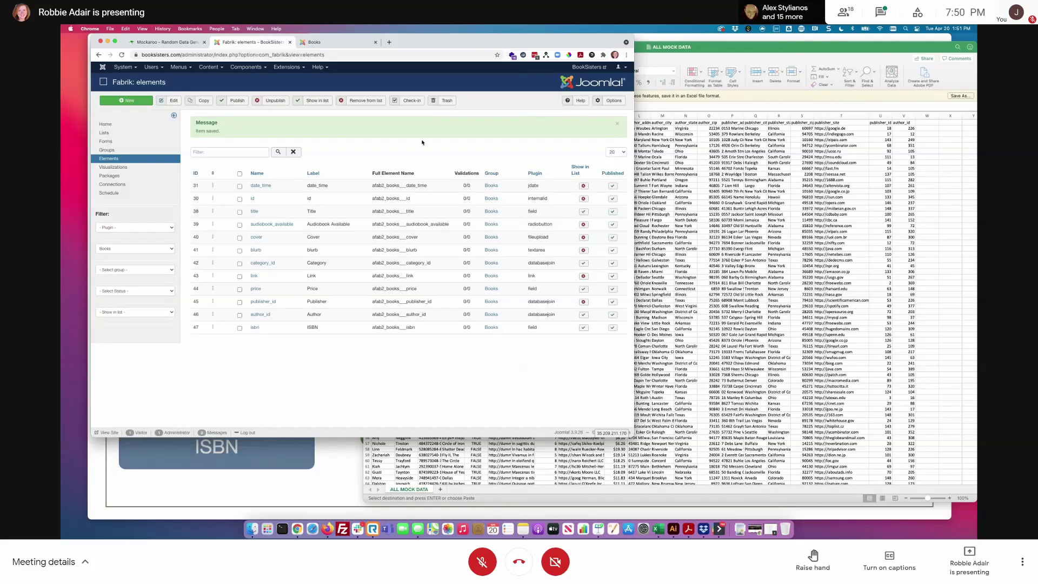
- Clear the Manage Books filters and reload so all books show from page 1
click(332, 43)
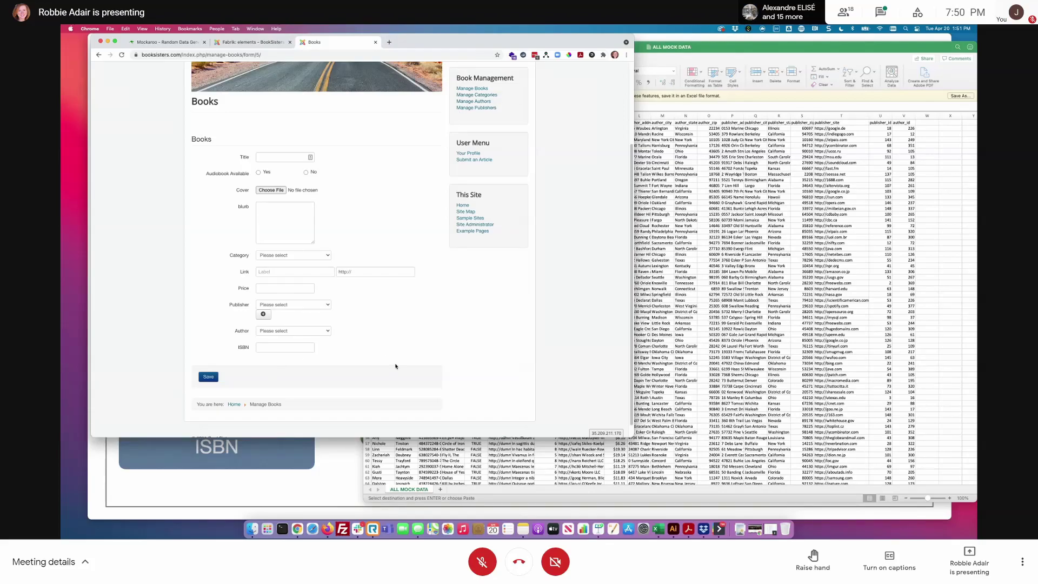
scroll(395, 335, up, 3)
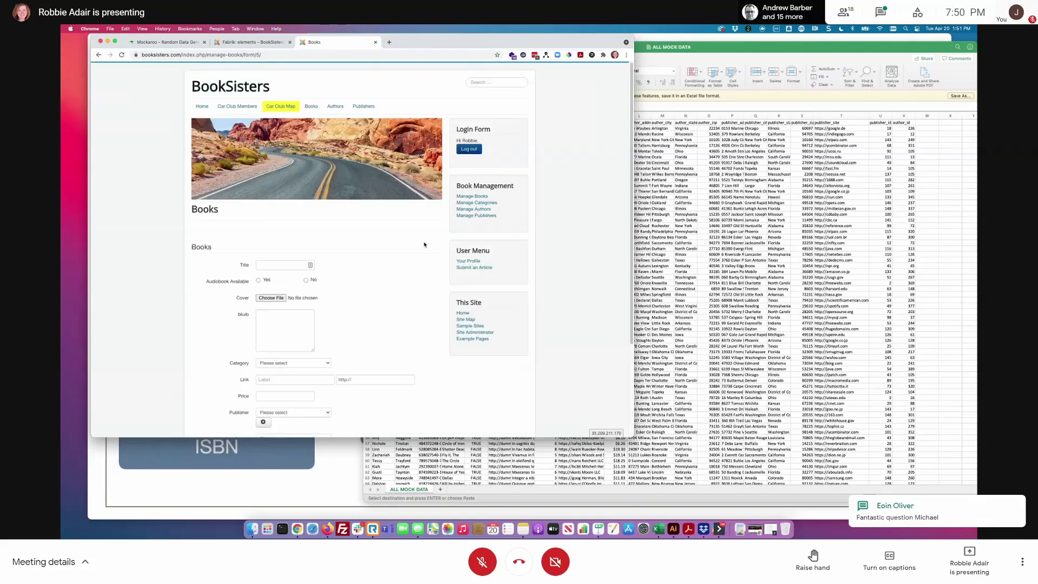
click(478, 197)
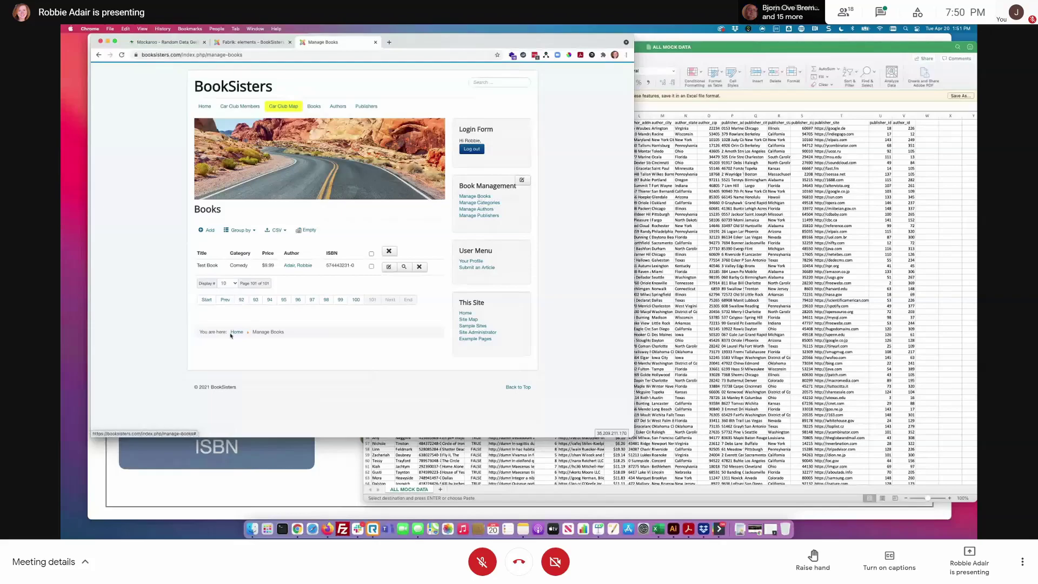
click(208, 299)
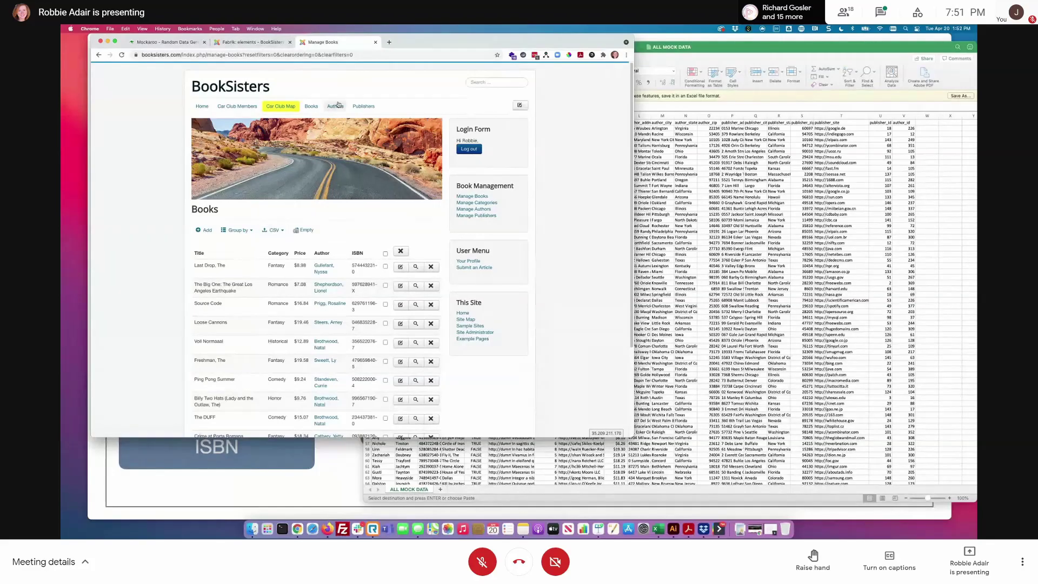
click(477, 199)
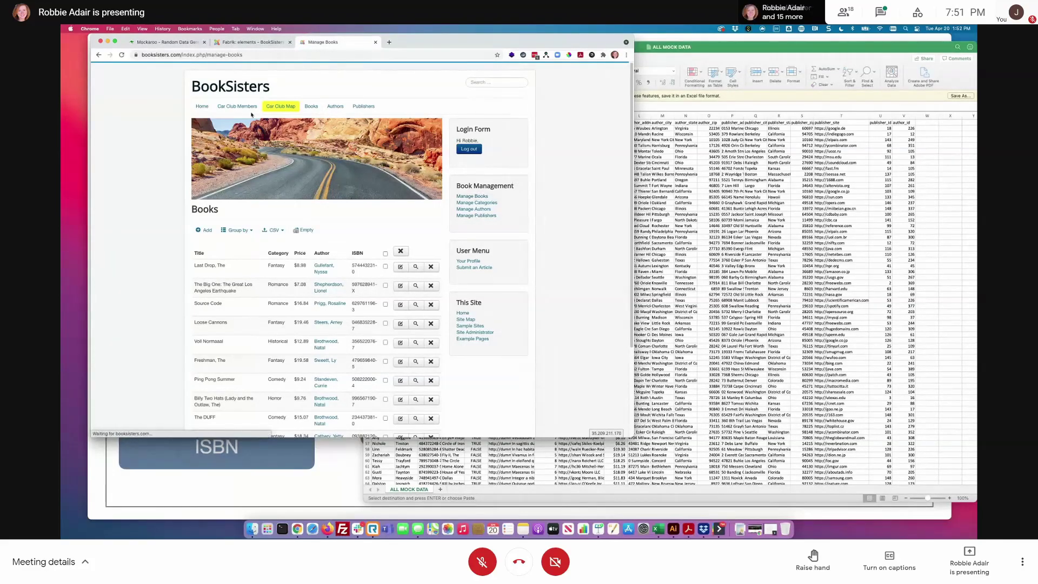
click(255, 43)
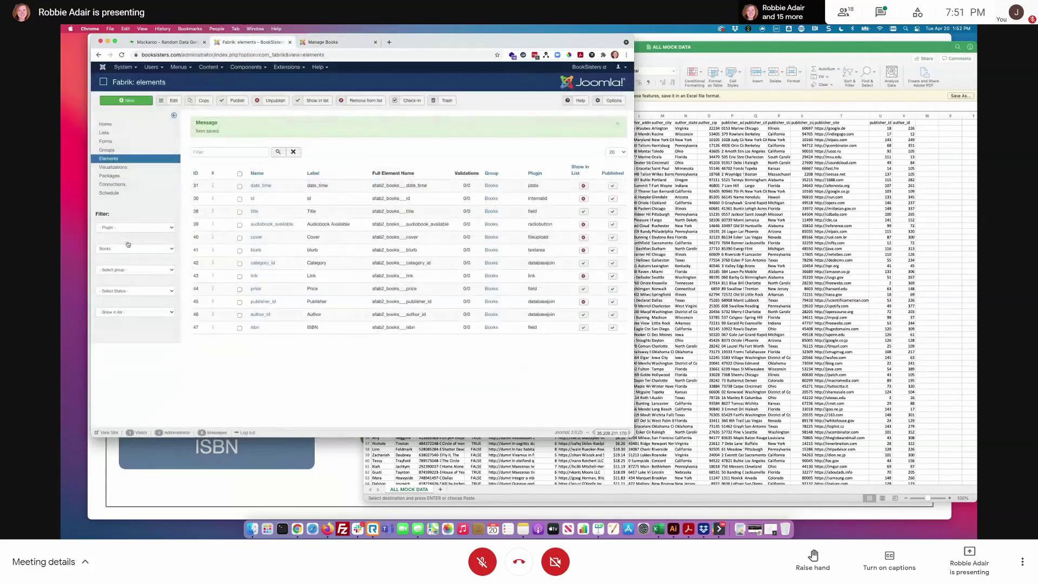
- Open the title element and review its list view, publishing and access settings without changes
click(255, 212)
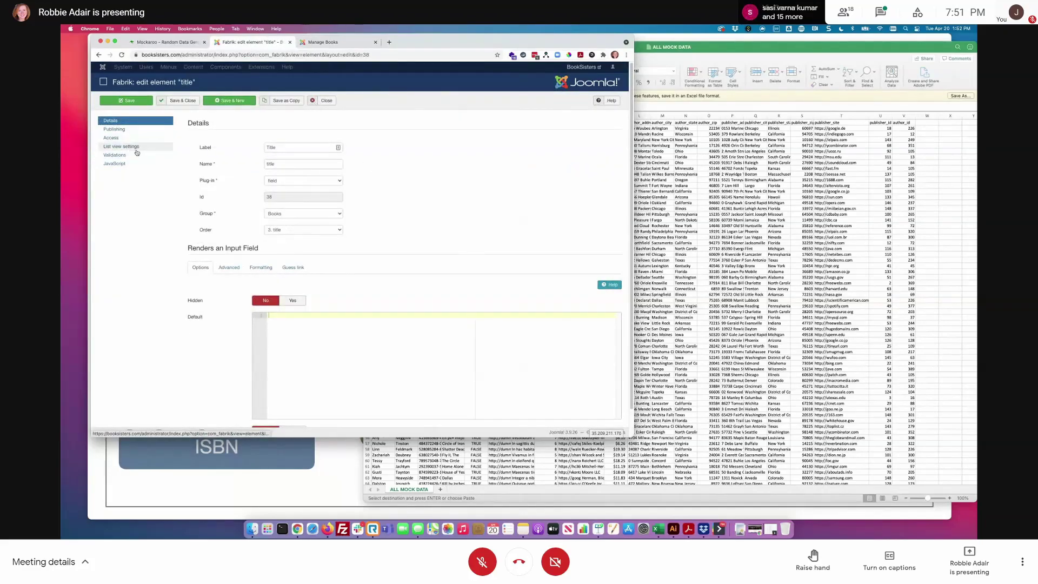
click(142, 148)
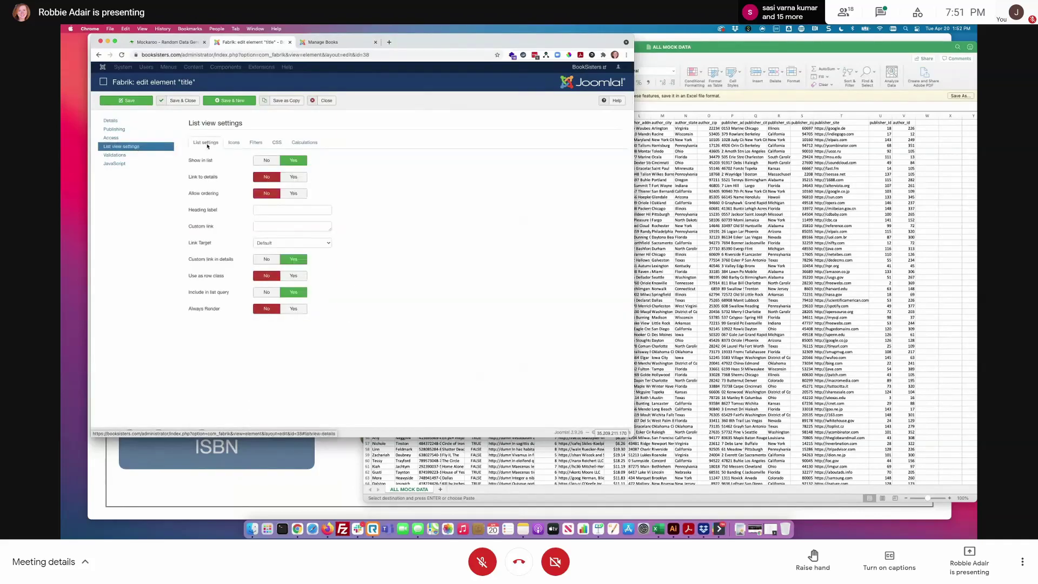
click(138, 125)
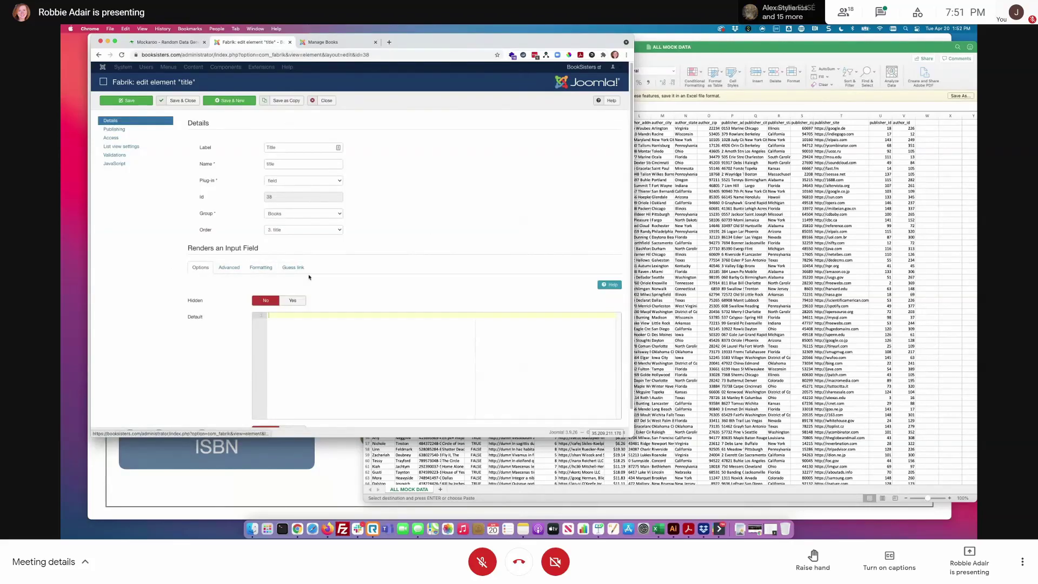
click(121, 132)
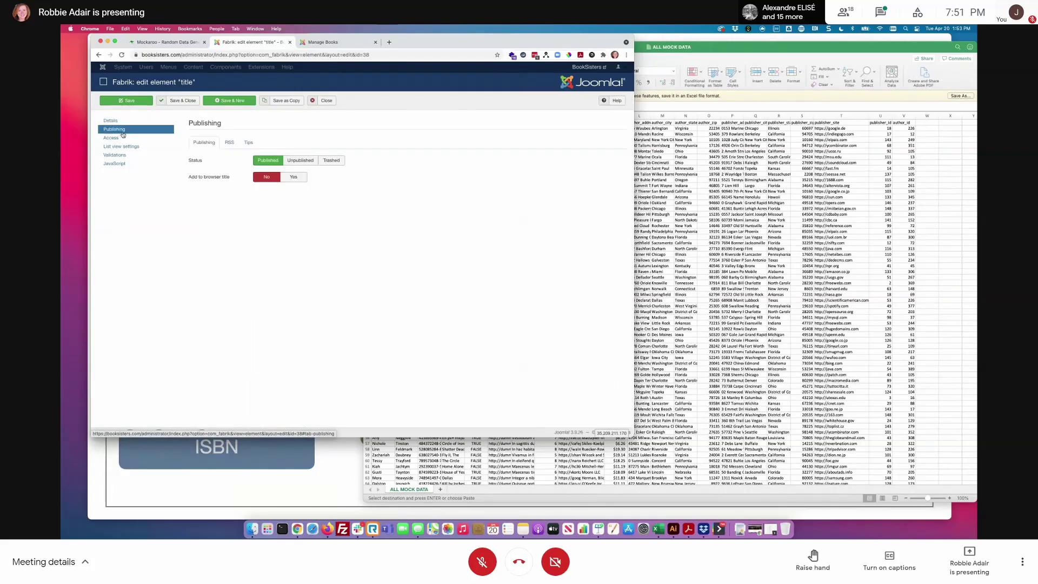
click(120, 138)
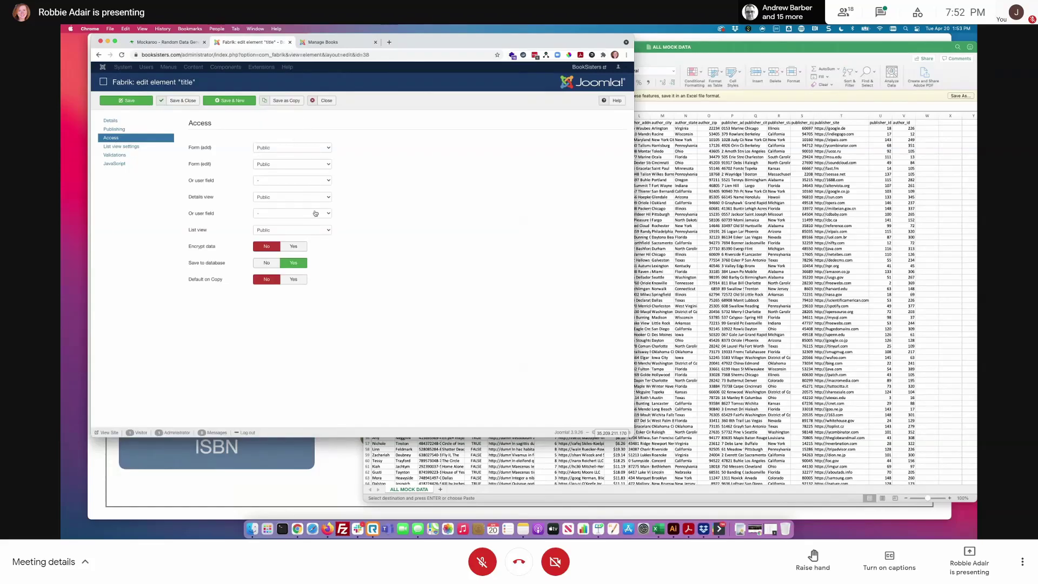
click(320, 148)
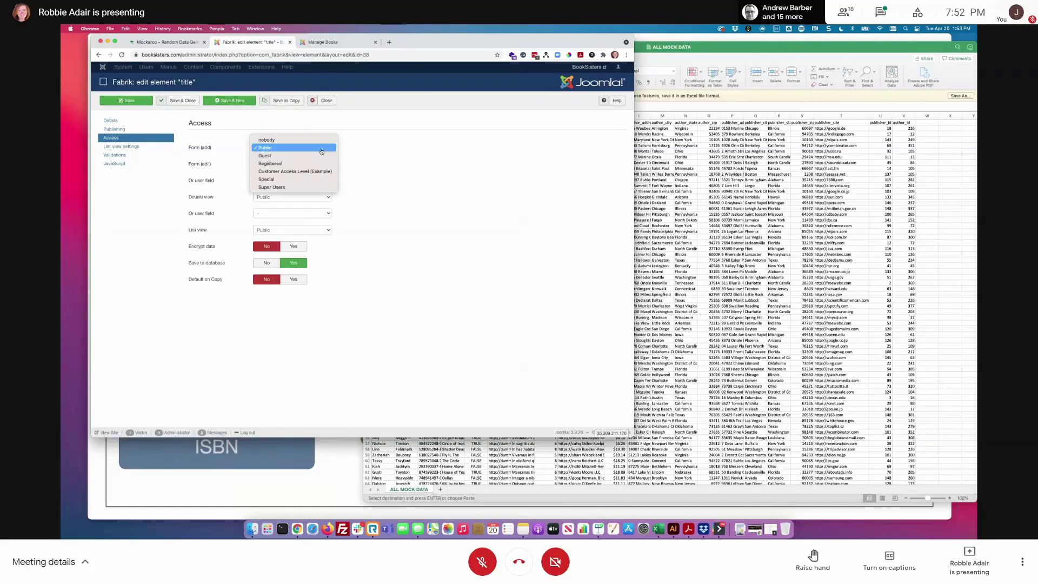
click(542, 168)
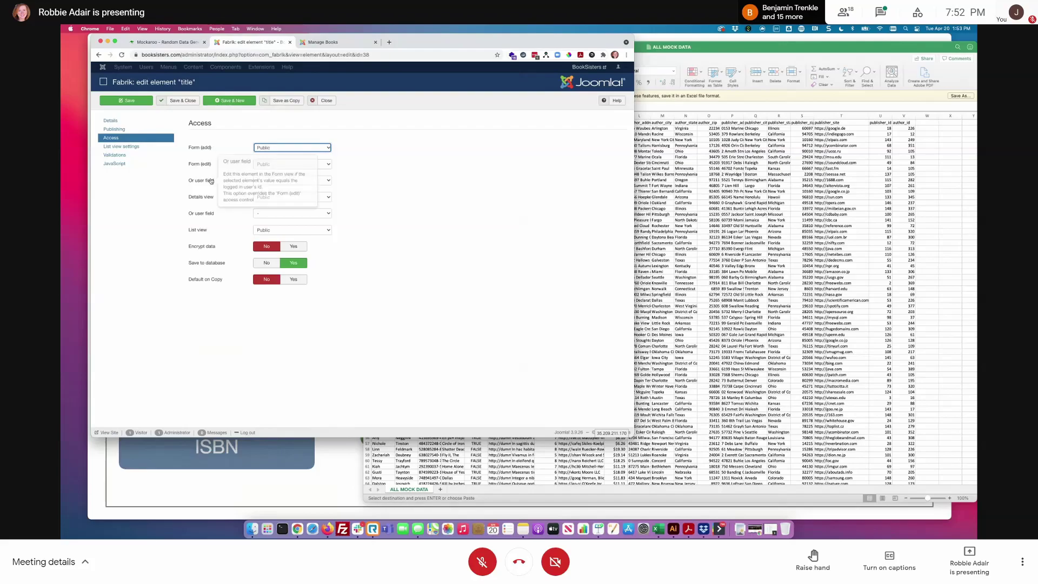
click(292, 180)
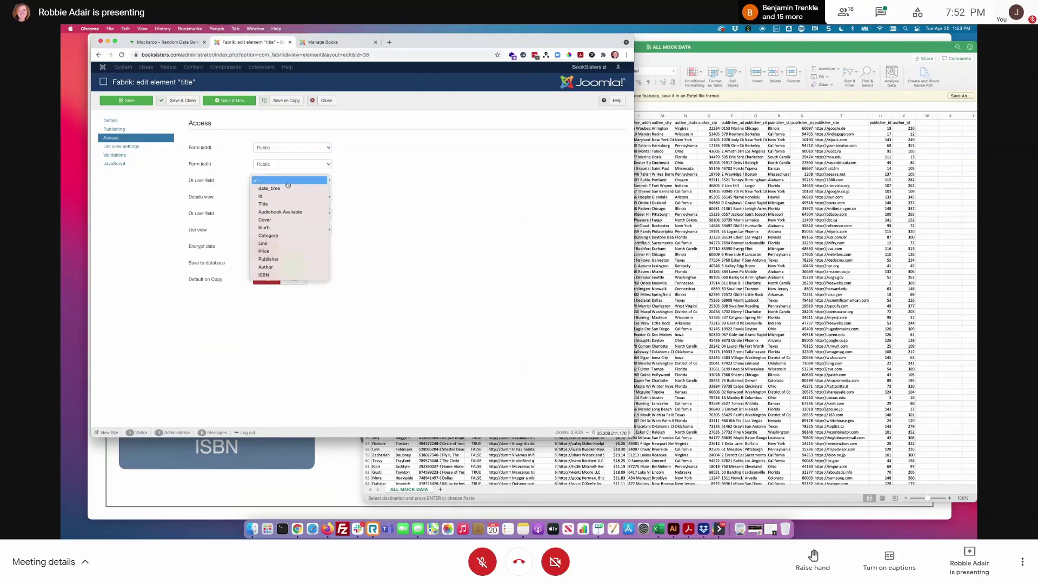
click(408, 166)
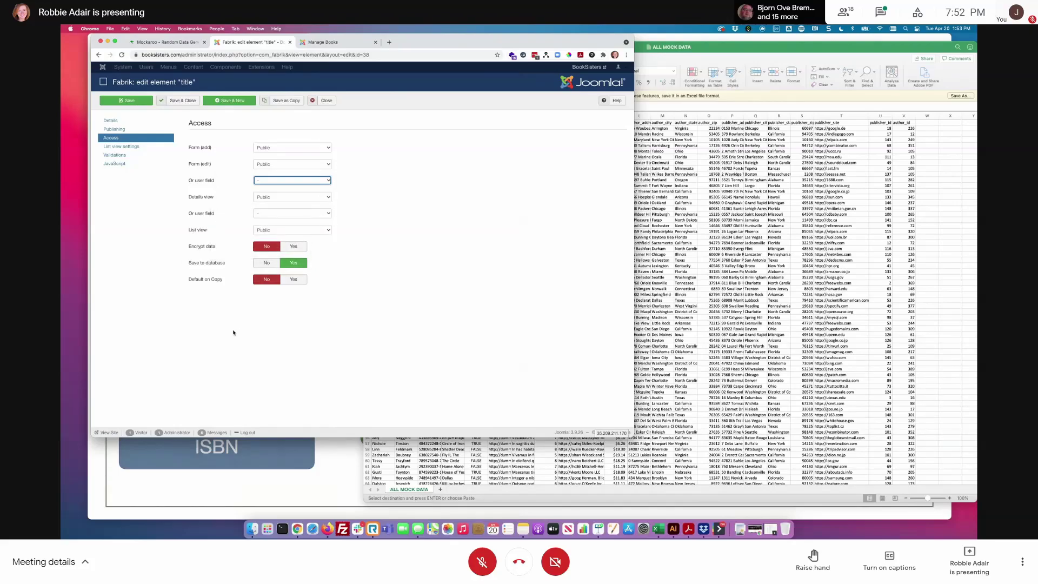
- Set Allow ordering to Yes in title's list view settings and save
click(134, 150)
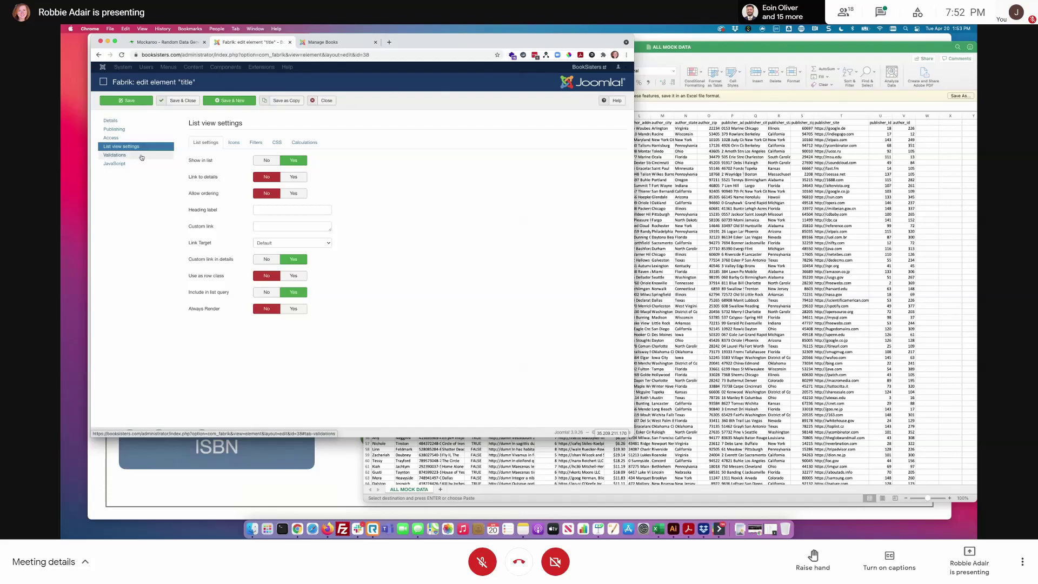
click(293, 193)
click(126, 101)
- Reload Manage Books and sort by Title ascending, then descending, then remove the sort
click(339, 43)
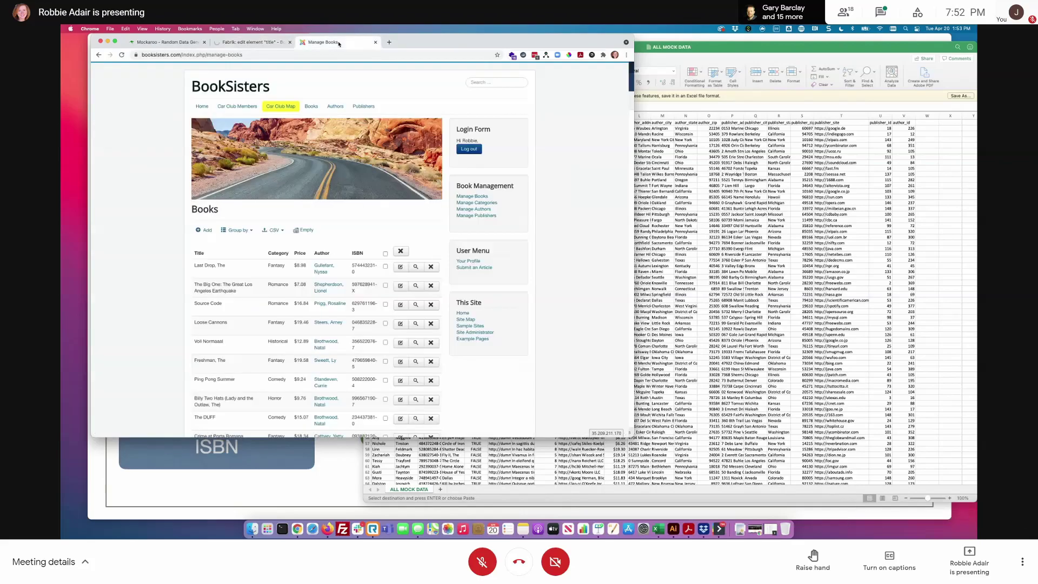
key(super+r)
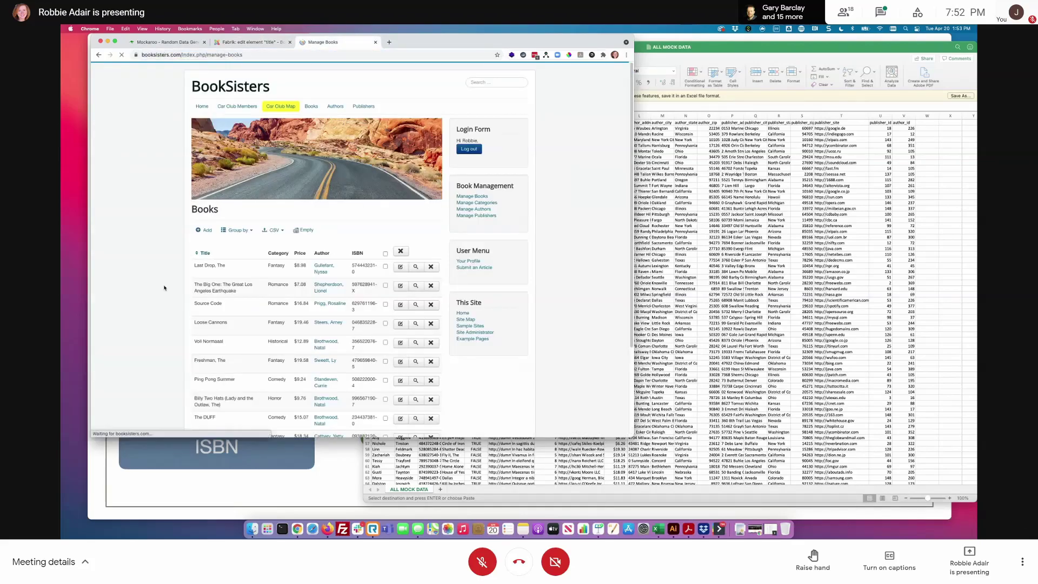
click(206, 253)
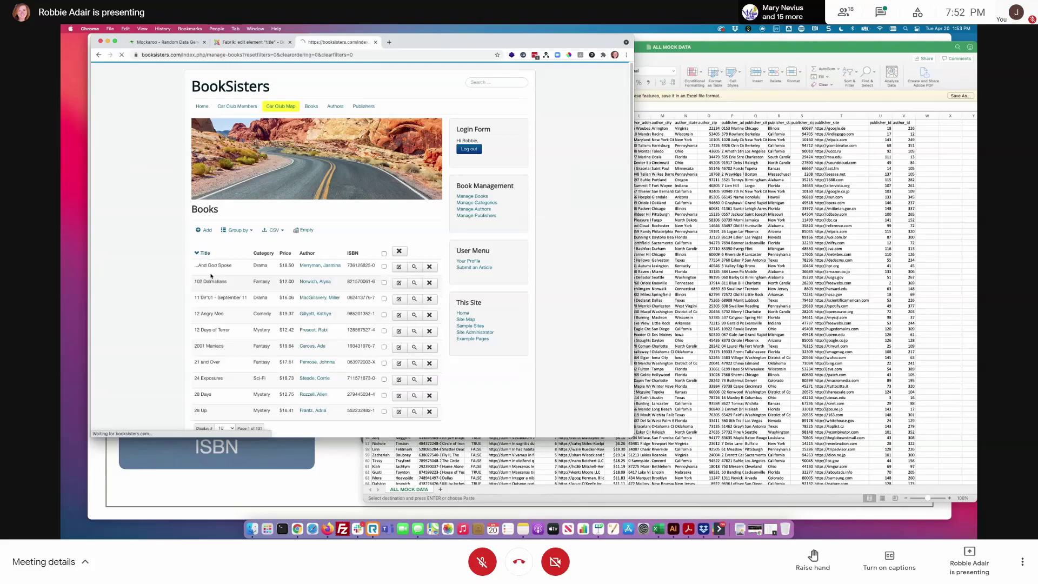
click(204, 254)
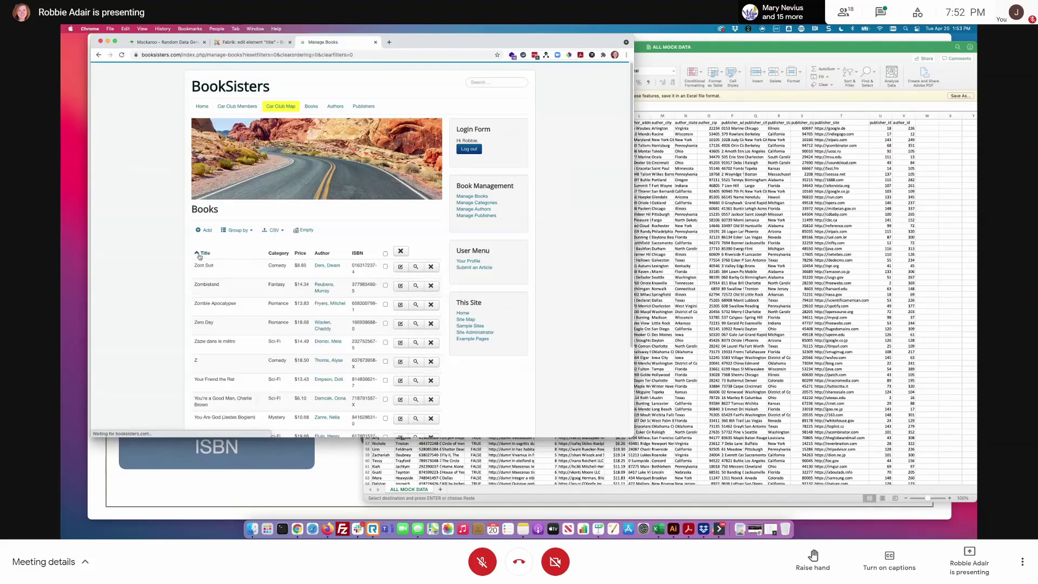
click(203, 253)
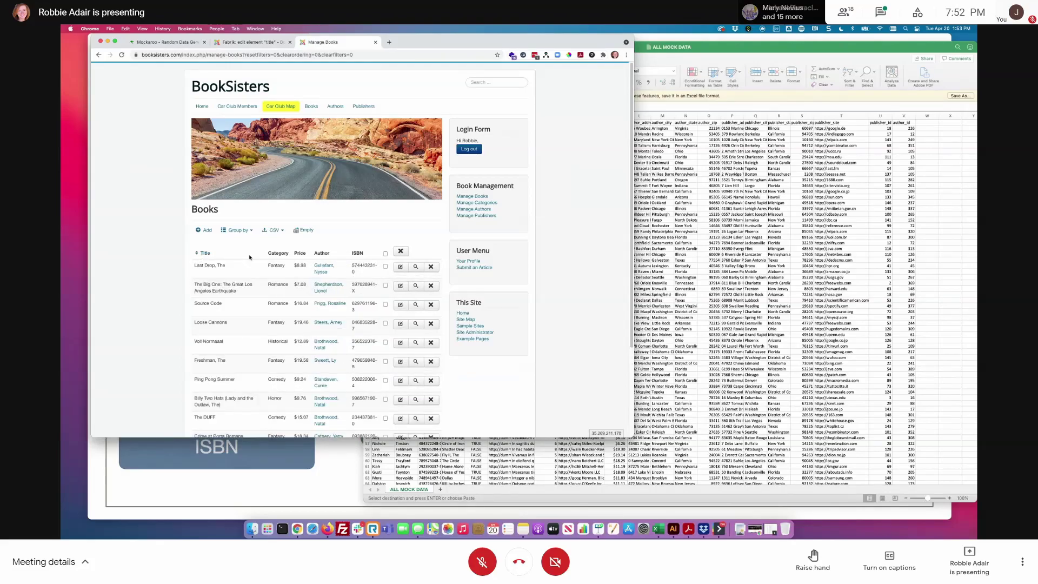
- Return to the title element editor's List view settings
click(262, 42)
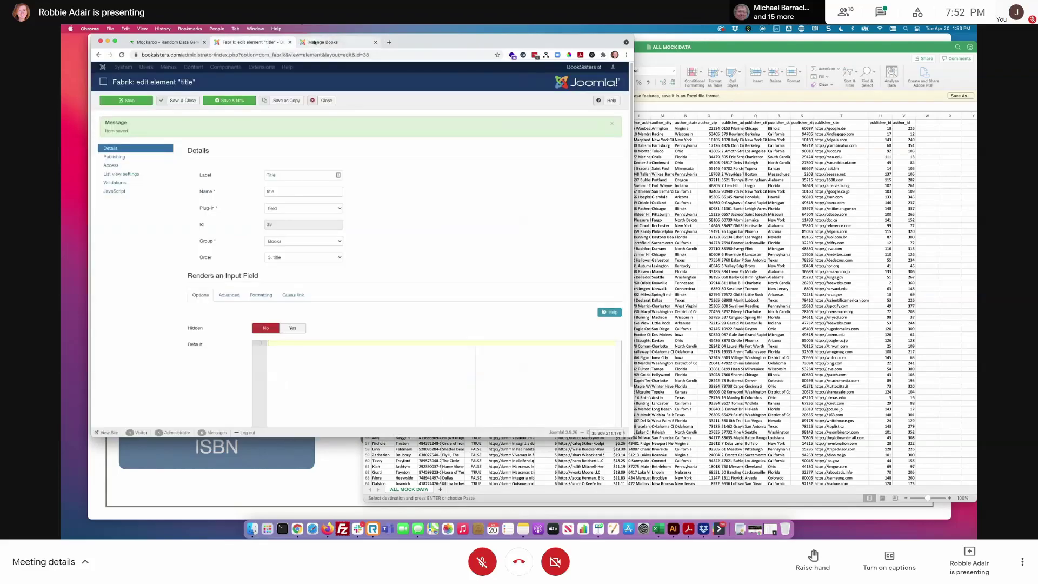
click(316, 44)
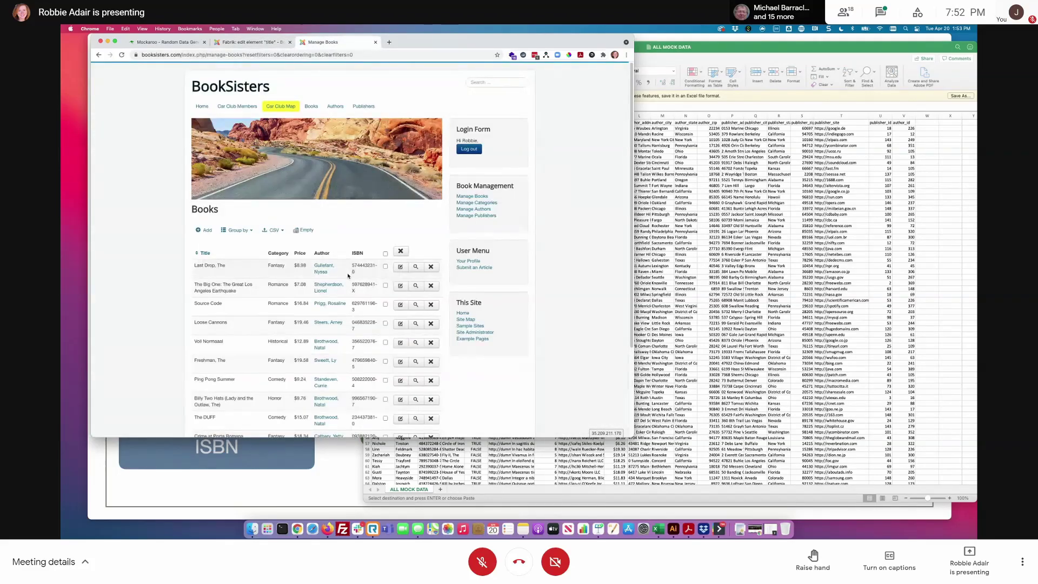
click(244, 42)
click(124, 173)
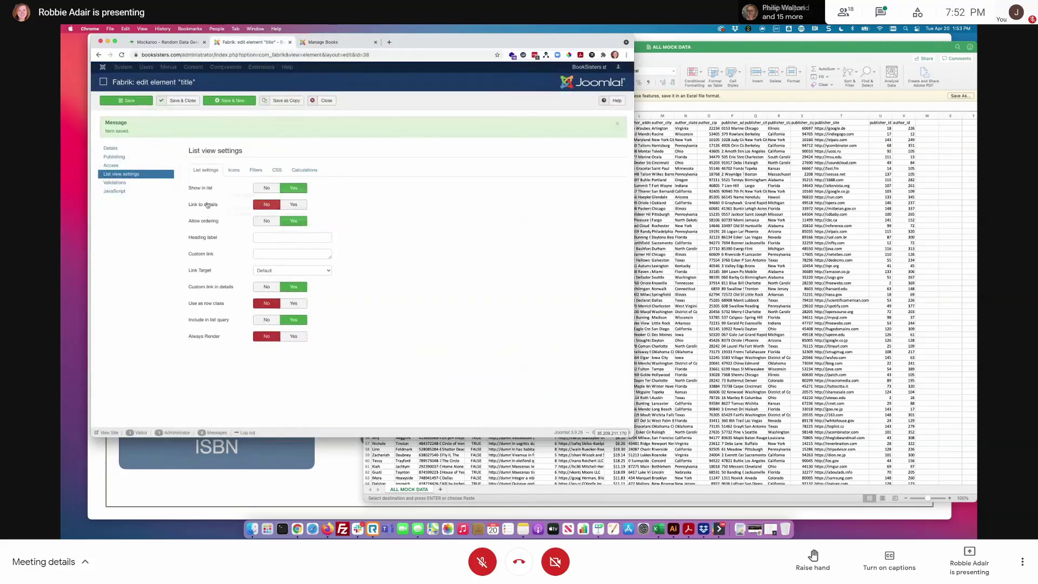
- Set the title element's filter type to Auto-complete and save
click(261, 171)
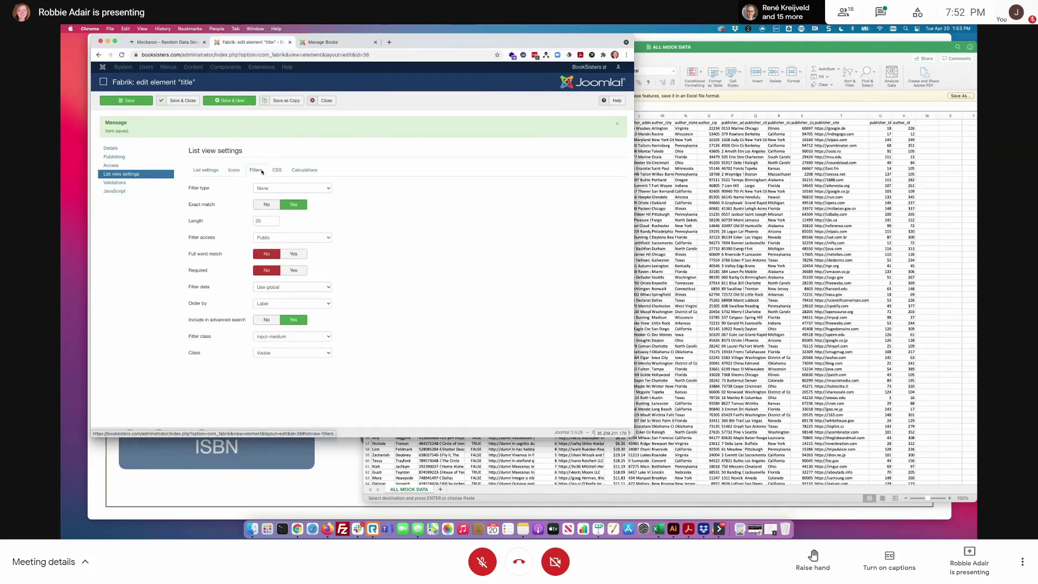
click(303, 190)
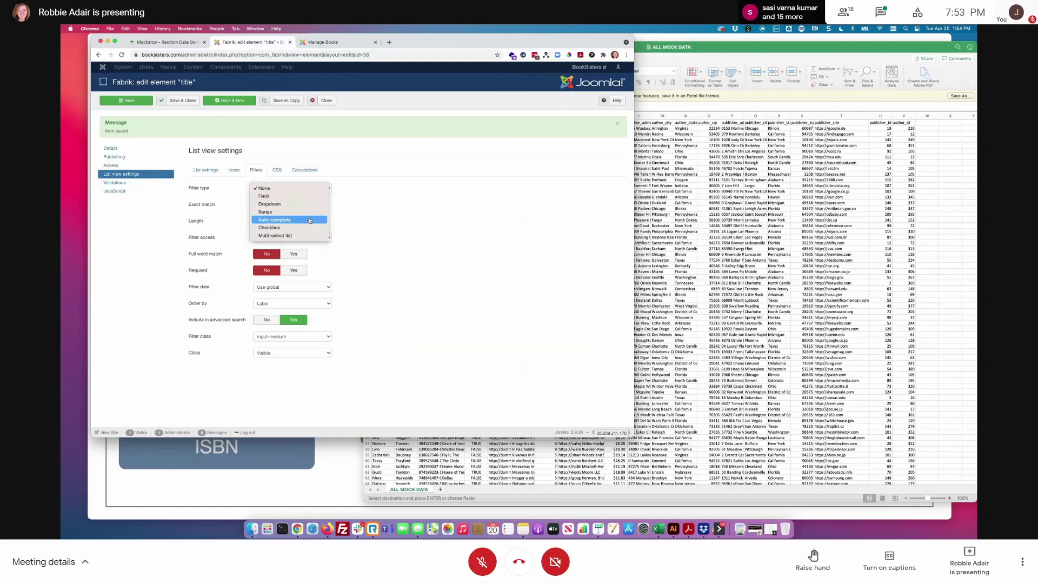
click(279, 220)
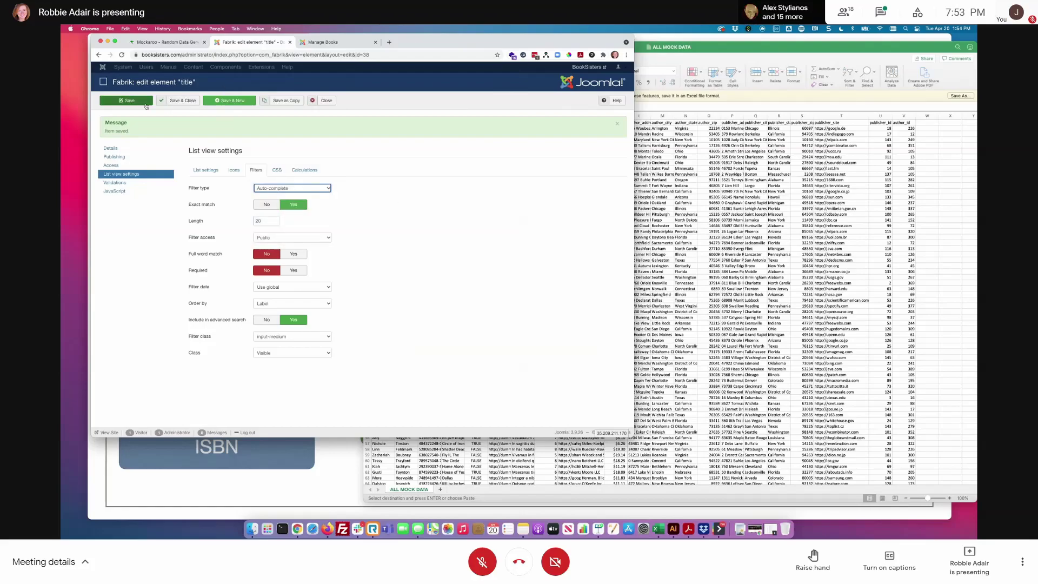
click(295, 190)
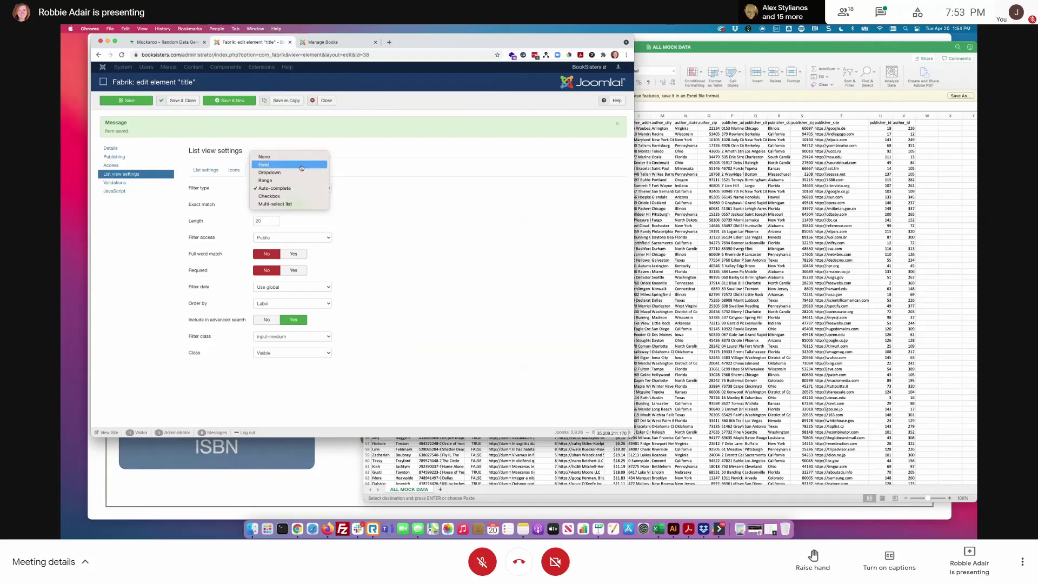
click(302, 165)
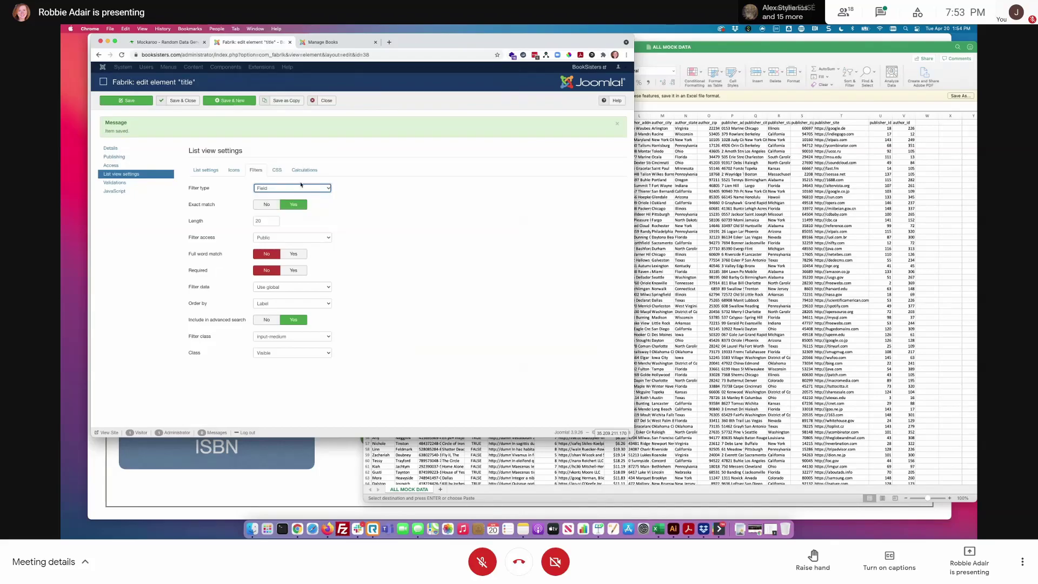
click(296, 188)
click(296, 211)
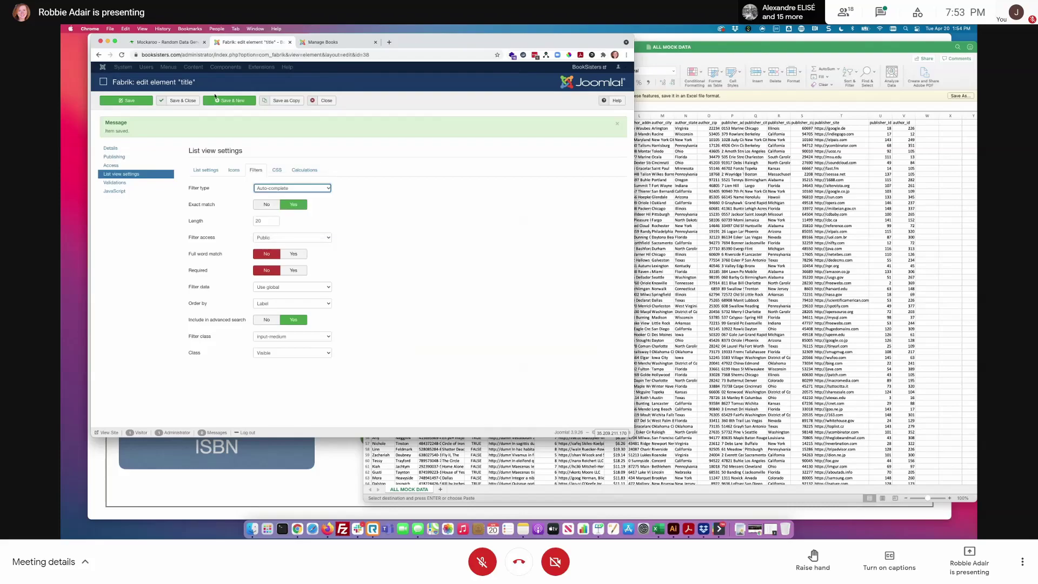
click(140, 102)
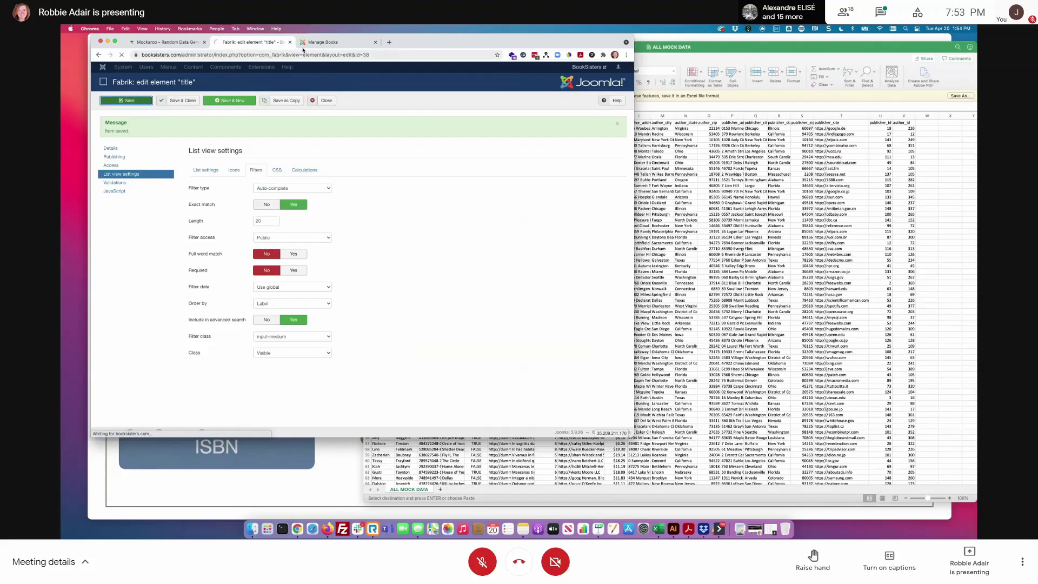
- Reload the site's Books page, confirming resubmission, to show the new Title search
click(307, 46)
click(122, 55)
key(Return)
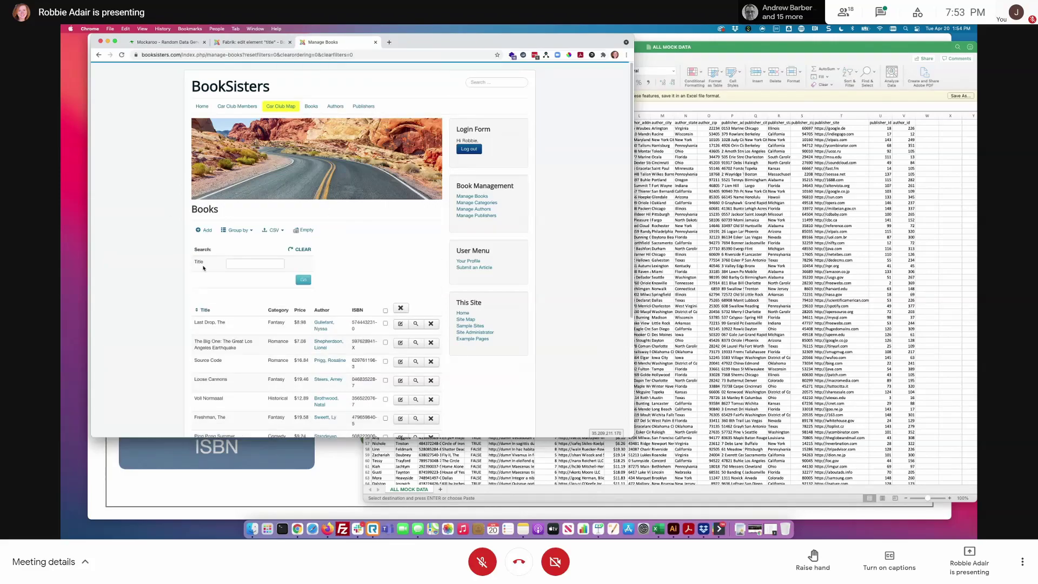
- Filter Books to Voll Normaal via the Title auto-complete, clear it, and return to the editor
click(256, 264)
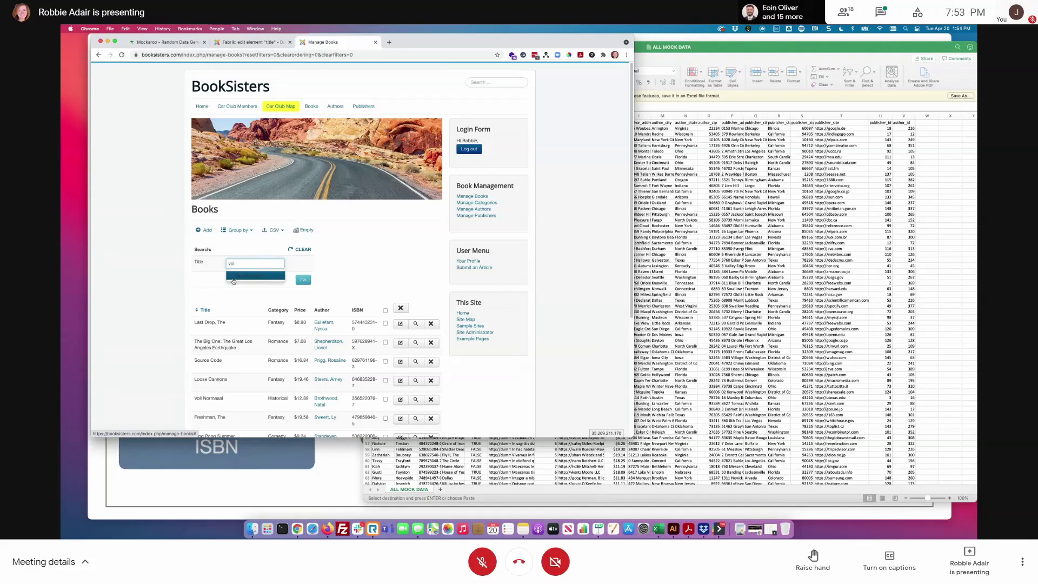
click(236, 277)
click(304, 279)
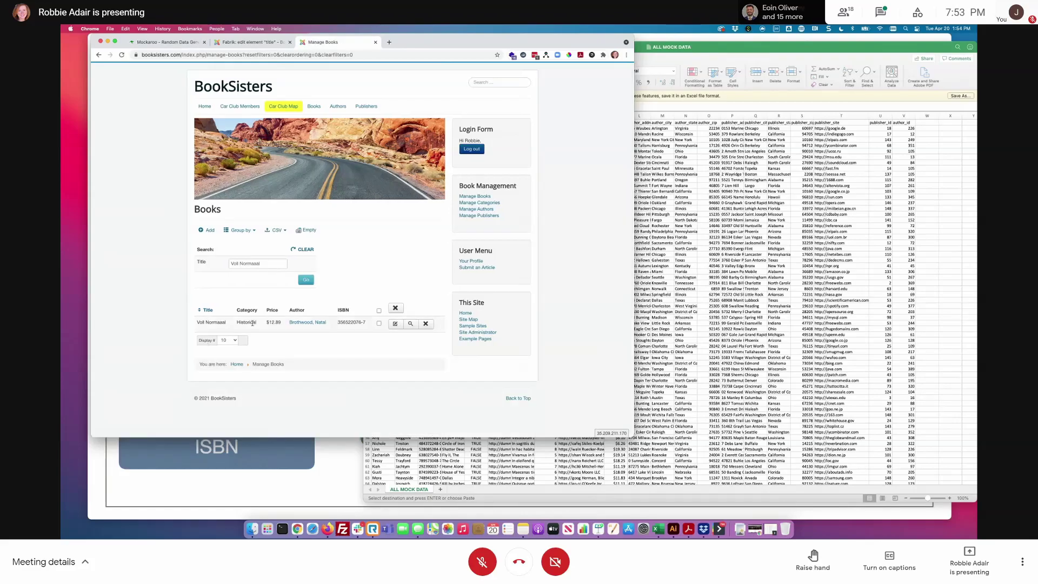
click(302, 250)
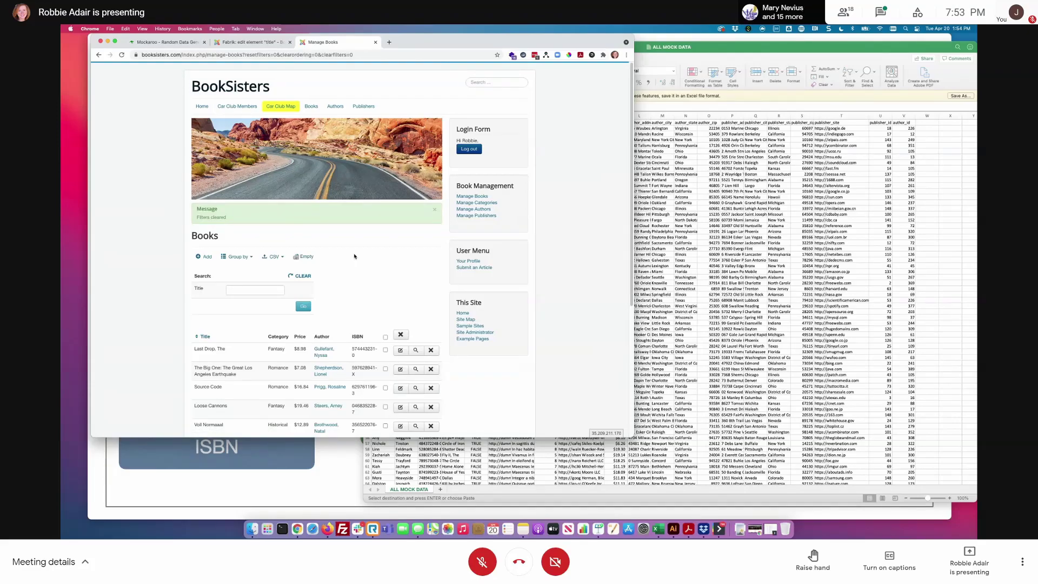
key(ctrl+shift+Tab)
- Set the title filter to Field with exact match off, save, and open category_id's list settings
click(121, 173)
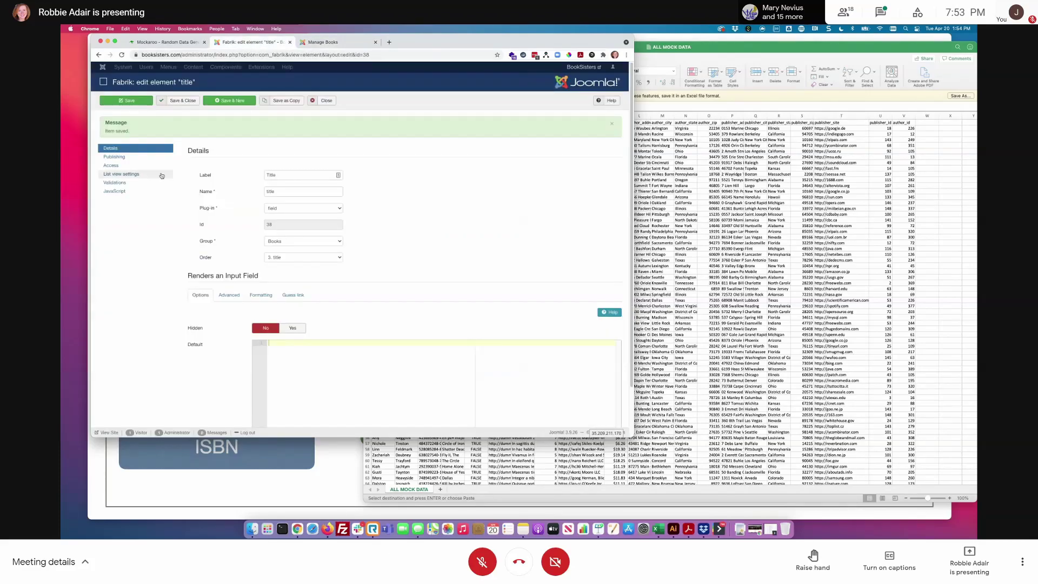
click(256, 170)
click(321, 189)
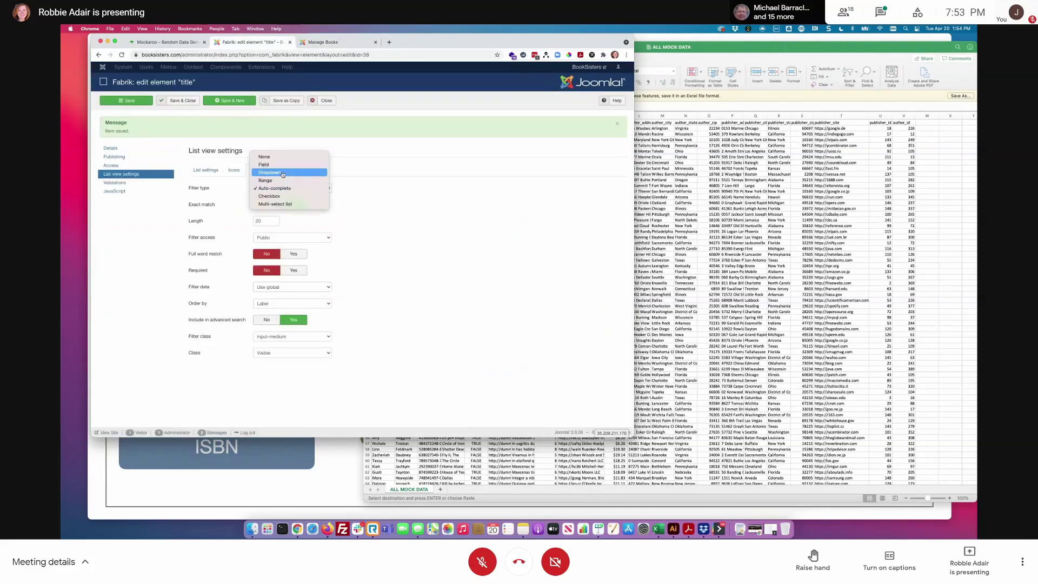
click(278, 169)
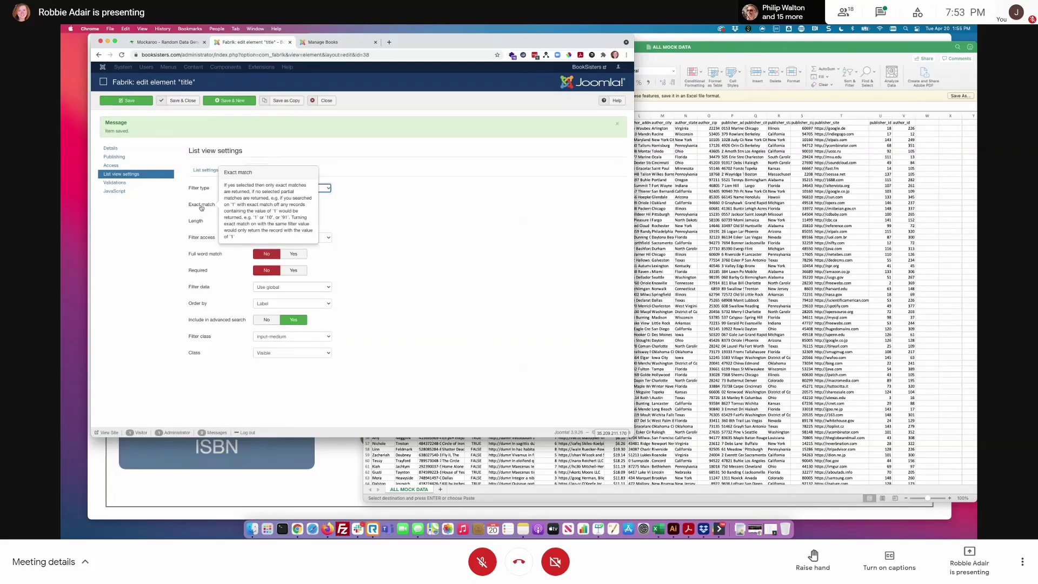
mouse_move(208, 209)
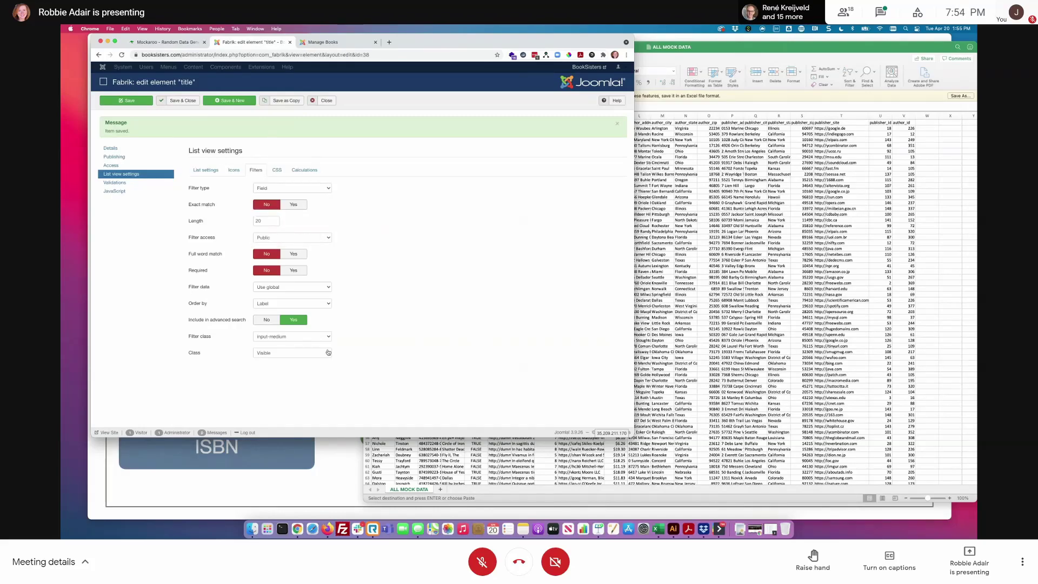
click(184, 101)
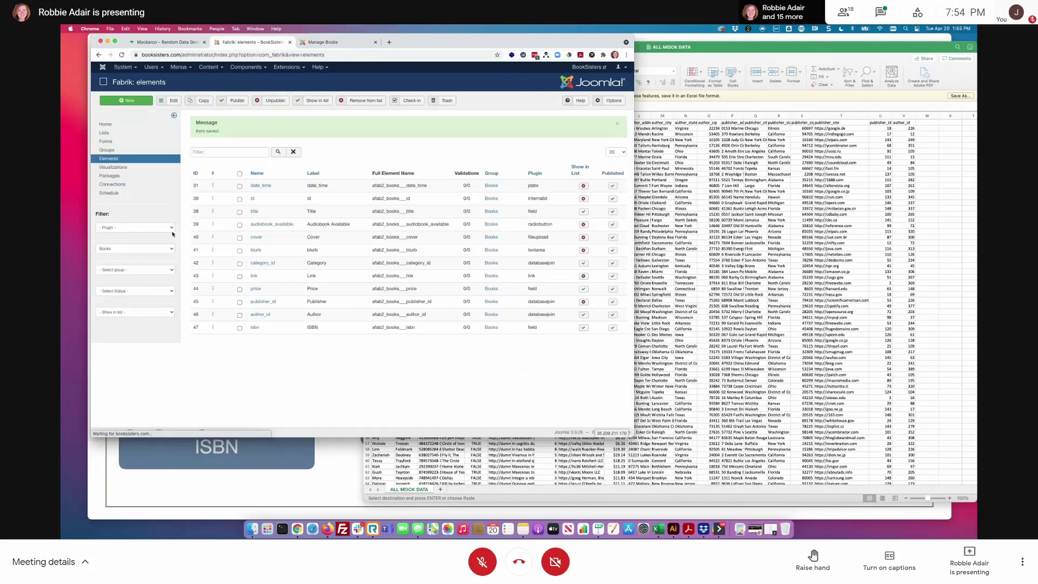
click(263, 263)
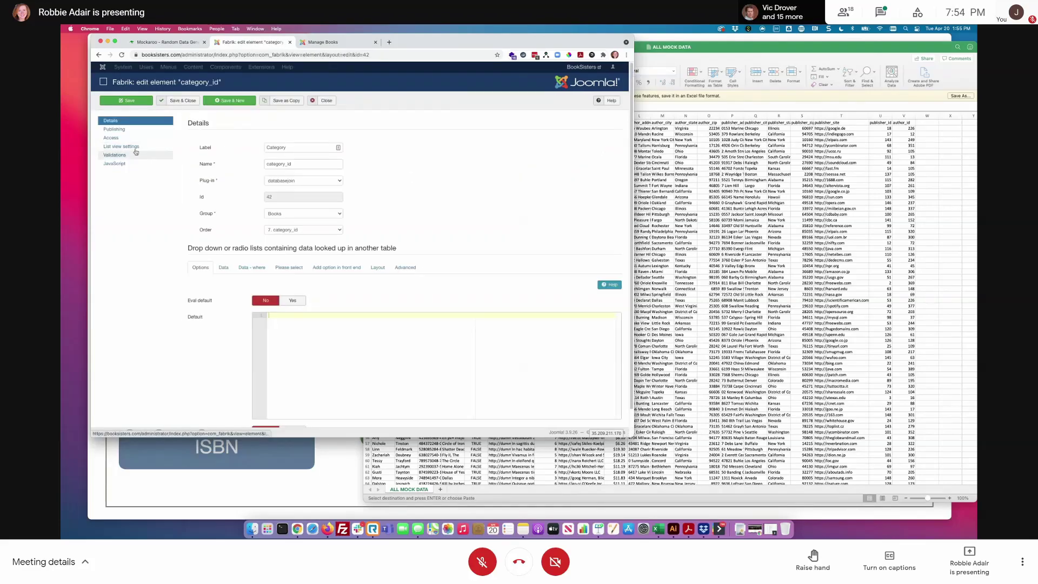
click(136, 148)
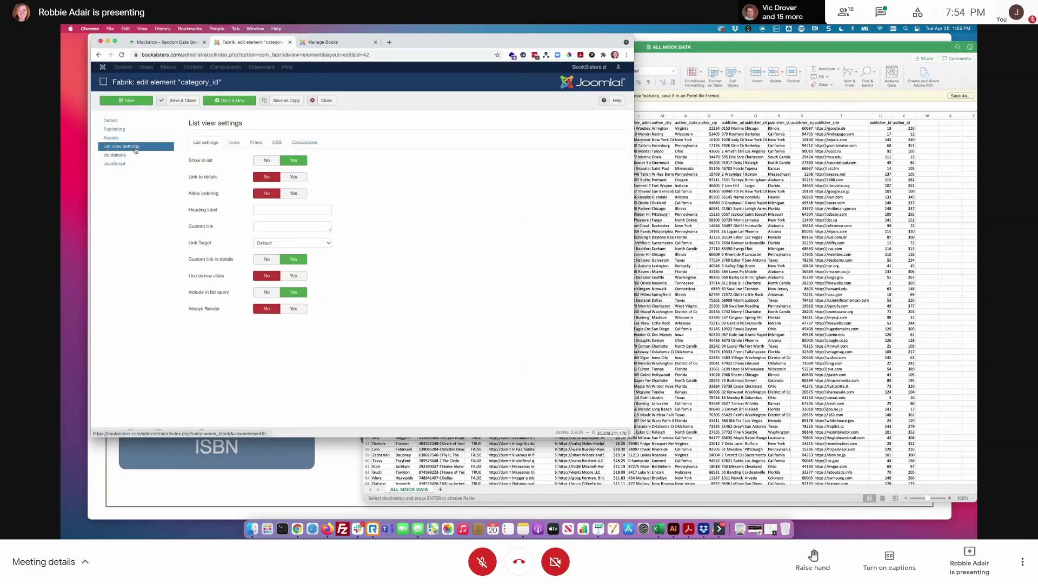
- Set the category_id element's filter type to Dropdown and save it
click(257, 142)
click(287, 160)
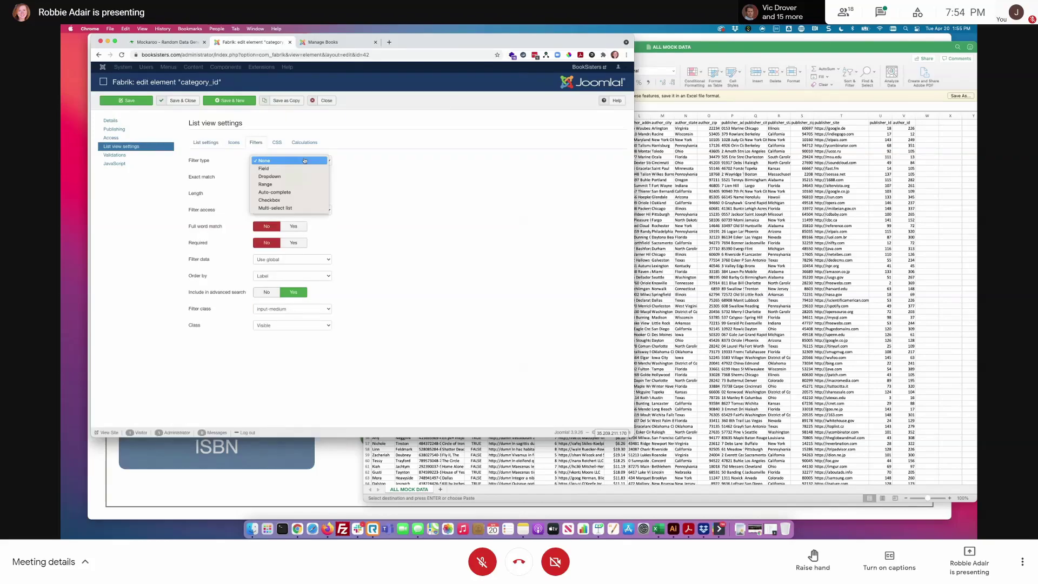
click(308, 176)
click(181, 101)
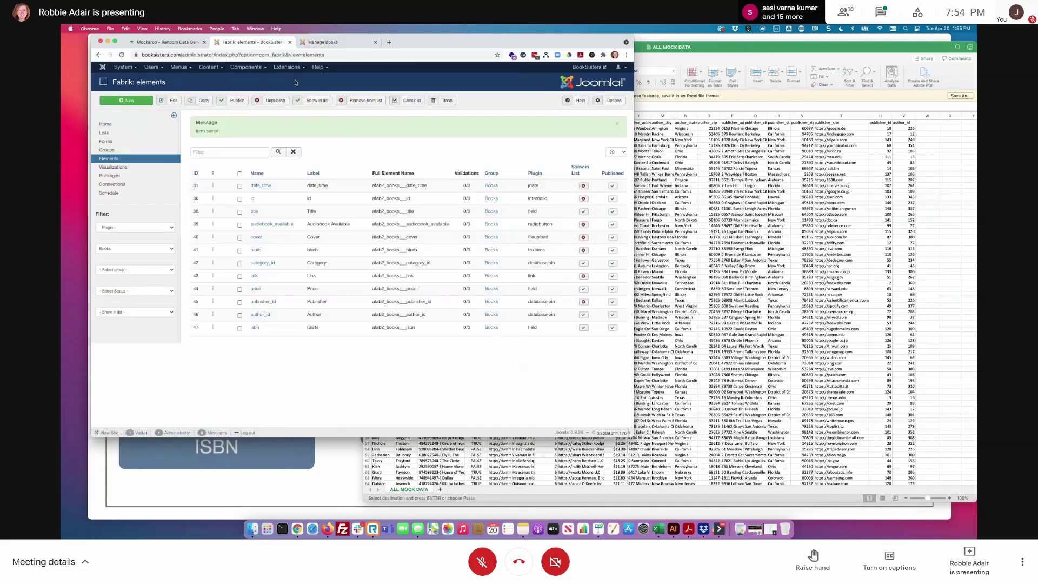
- Filter the front-end Books list to the Fantasy category
click(326, 42)
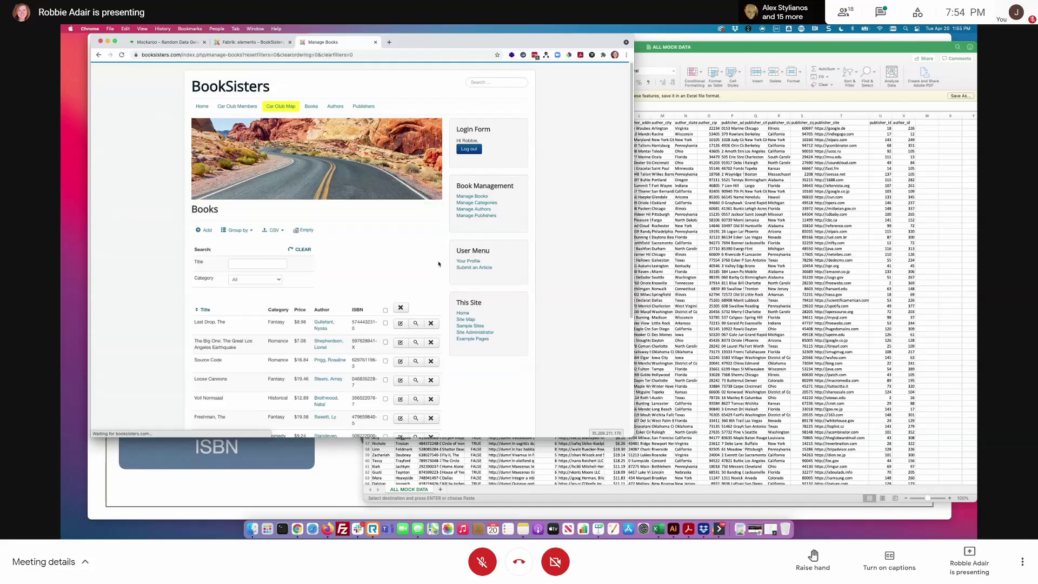
click(271, 277)
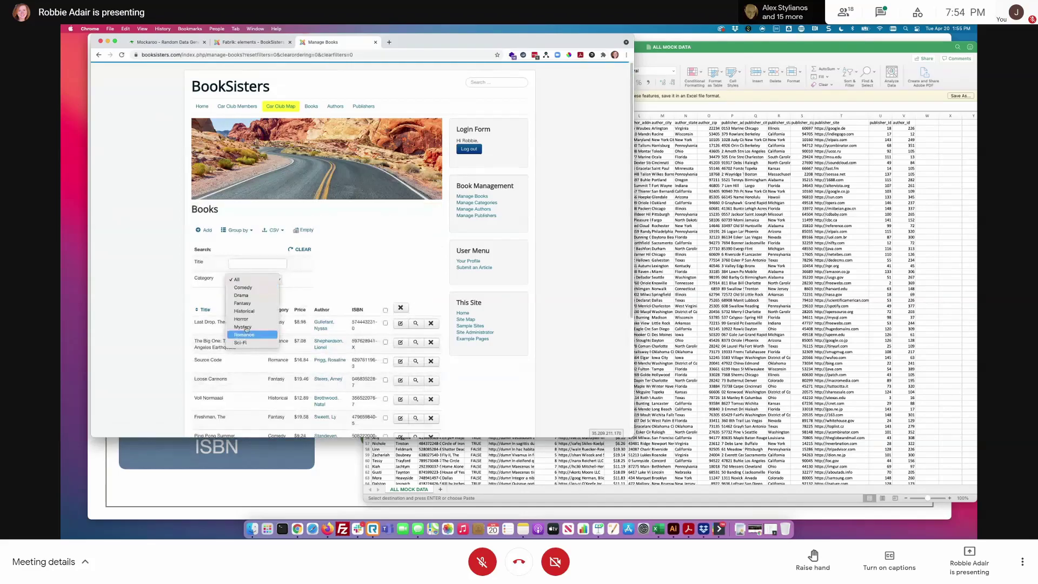
click(248, 305)
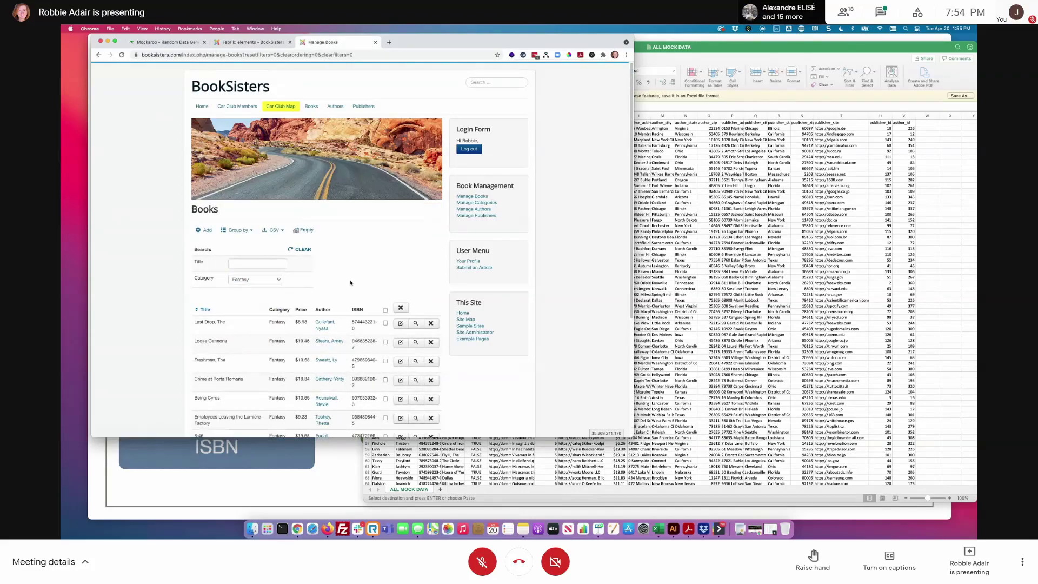
scroll(354, 285, down, 3)
scroll(354, 285, down, 1)
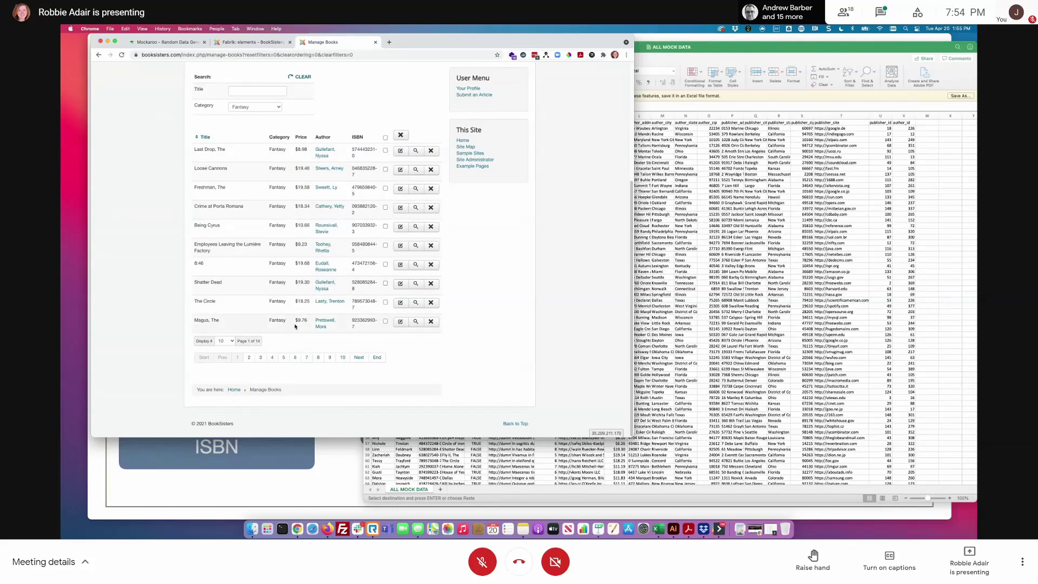
- Clear the filter so all books show again
scroll(295, 326, up, 5)
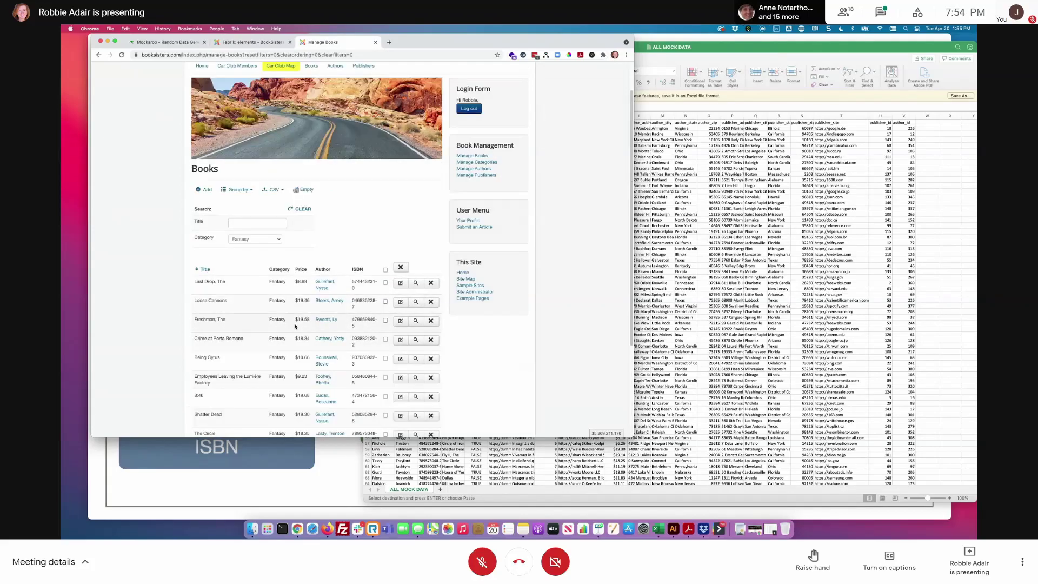
click(301, 212)
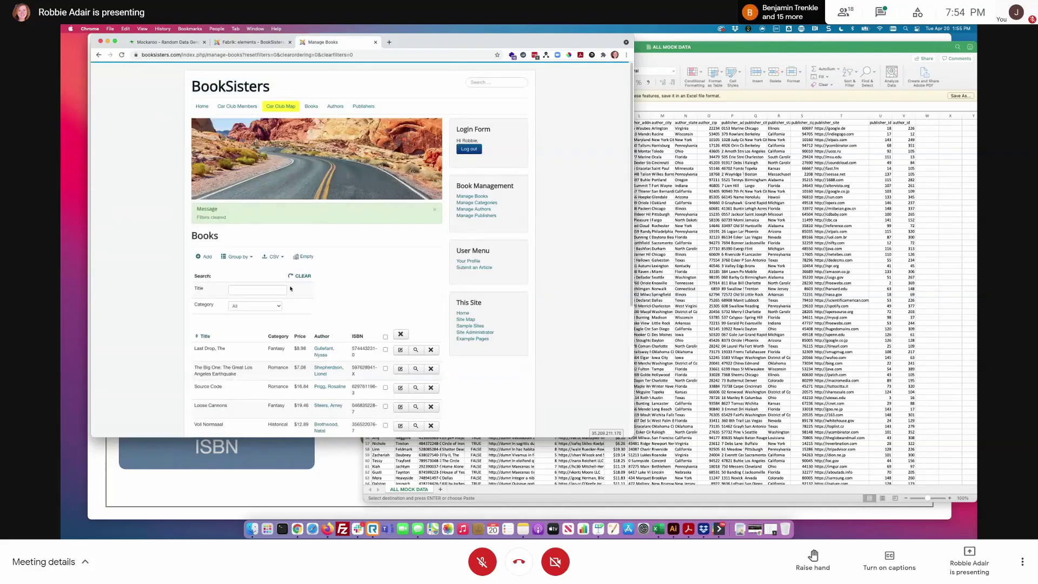
click(238, 257)
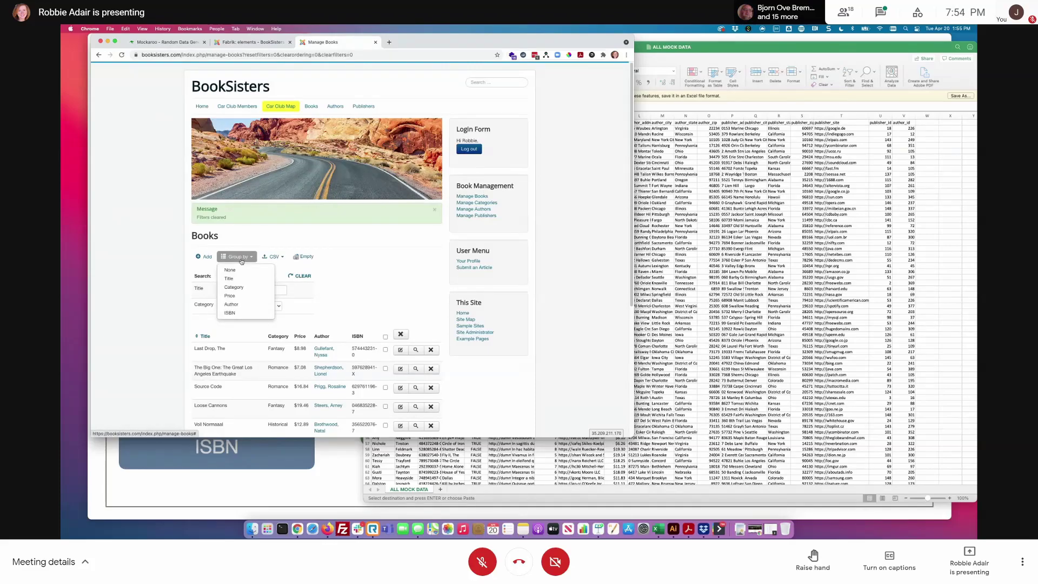
- Group the books by Category and show 100 rows per page
click(233, 287)
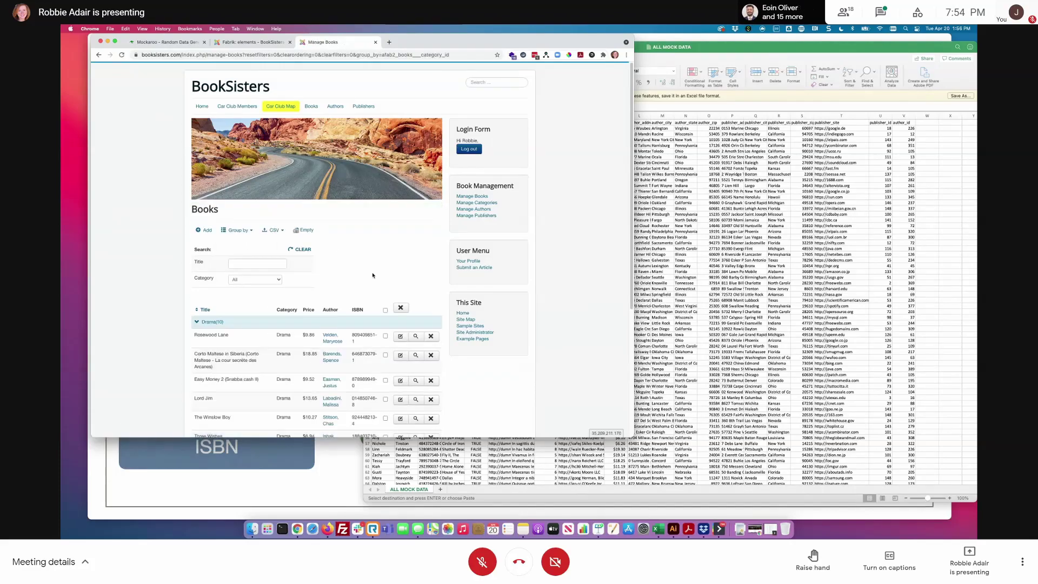
scroll(248, 335, down, 2)
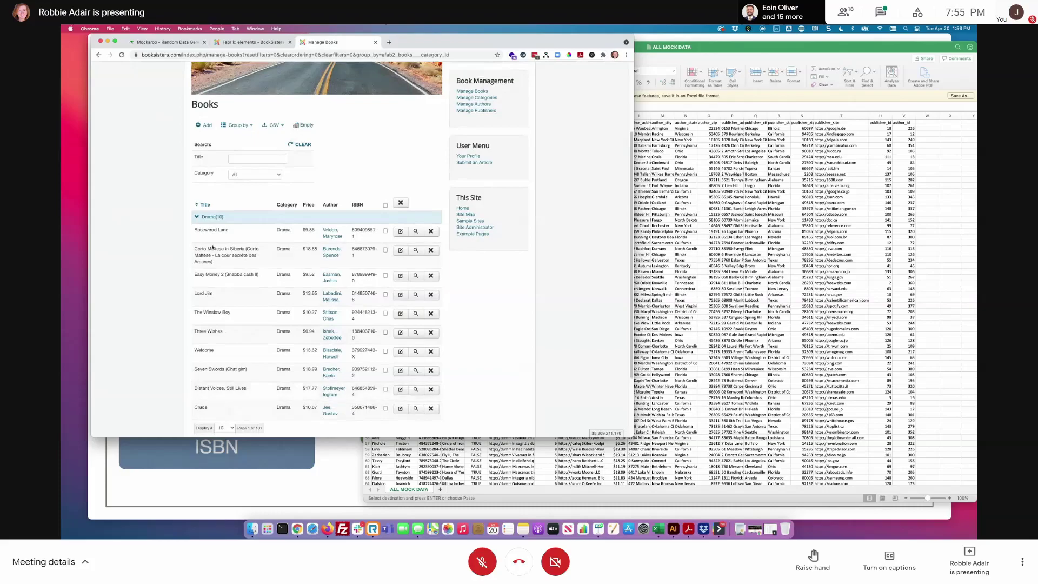
scroll(233, 416, down, 1)
scroll(226, 418, down, 2)
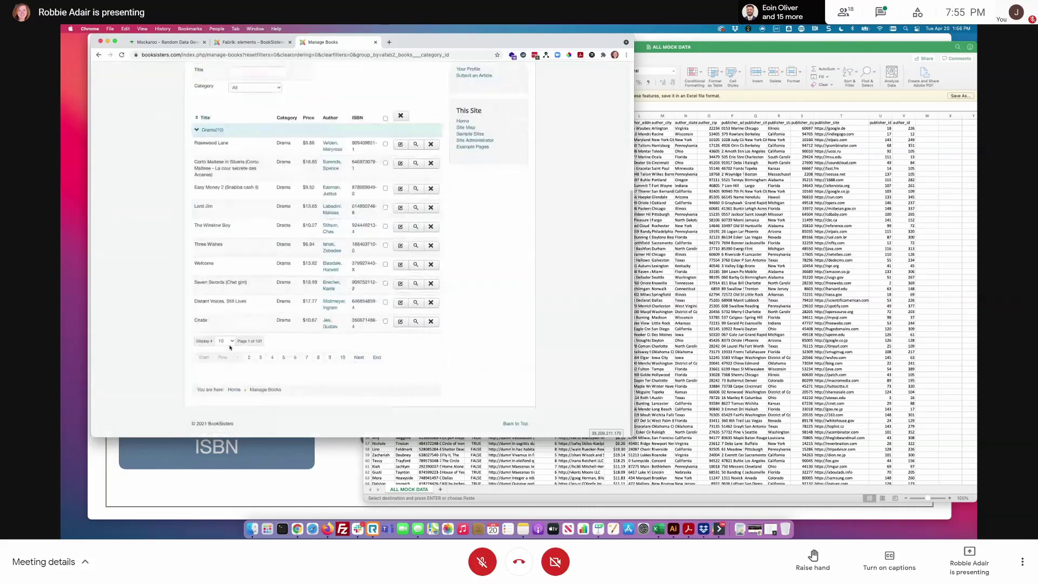
click(224, 341)
click(223, 388)
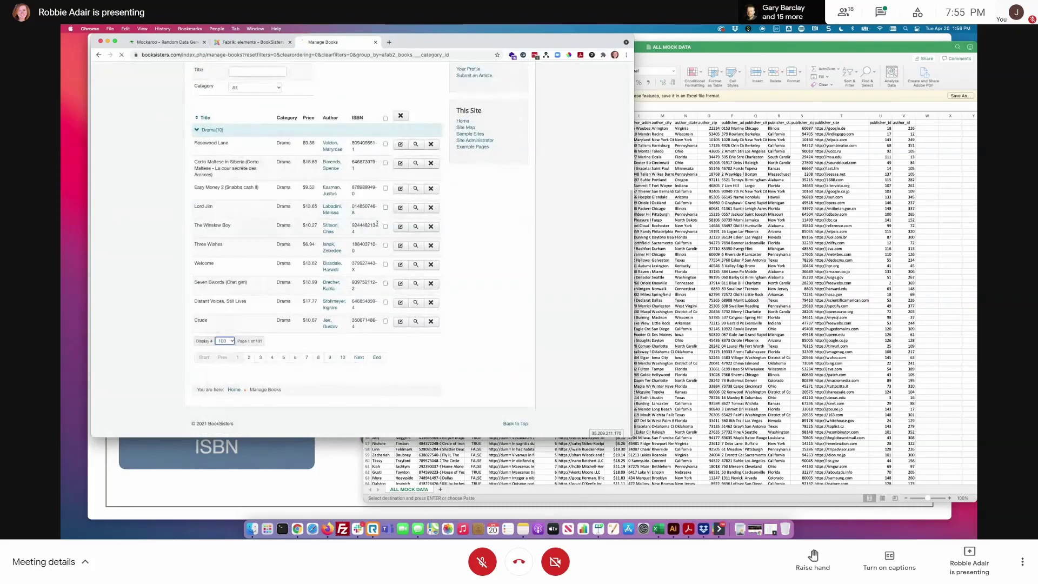
- Collapse and re-expand the Drama group to check its books
scroll(454, 277, down, 3)
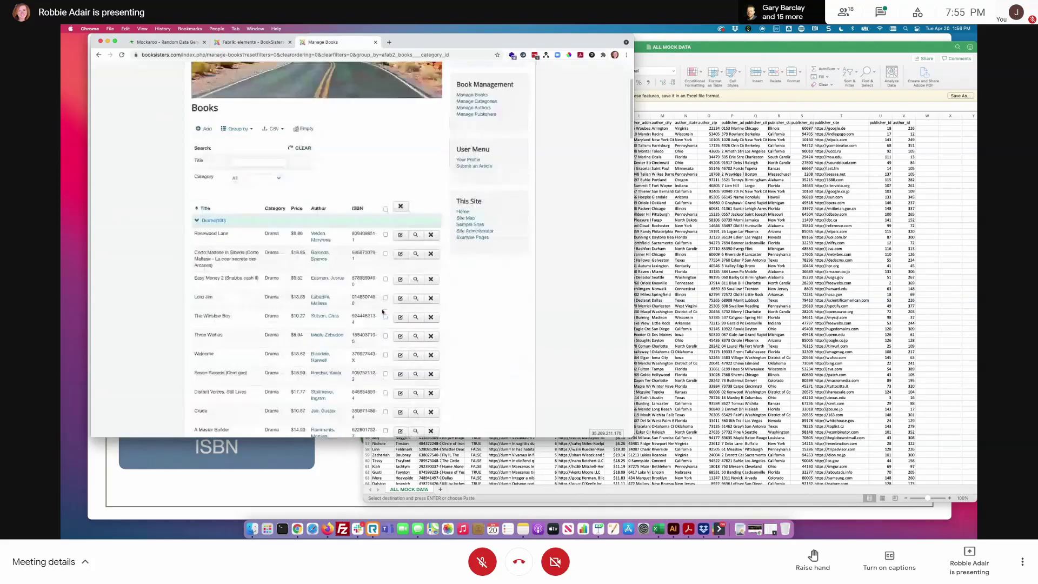
click(205, 162)
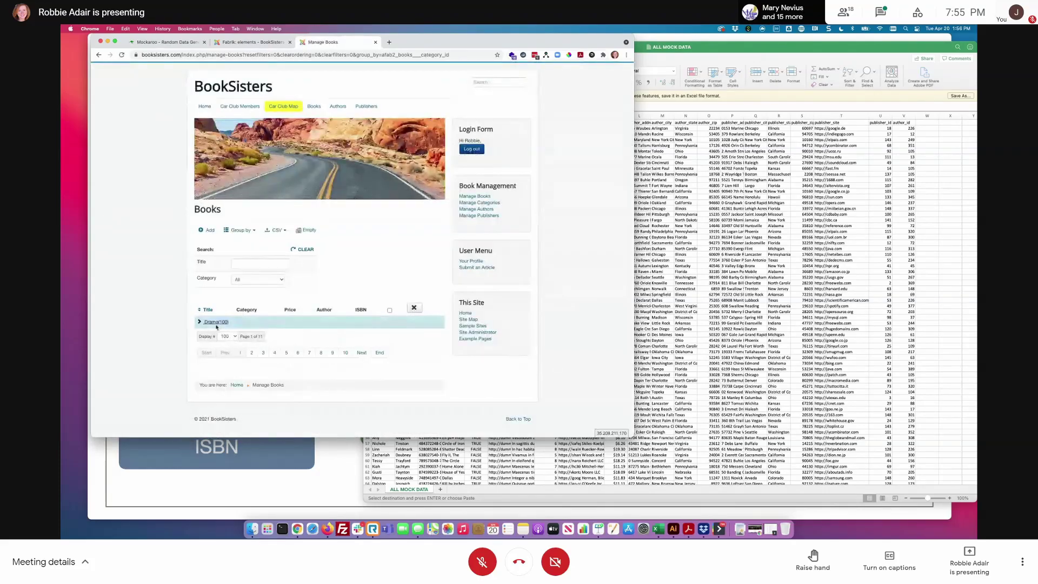
click(199, 322)
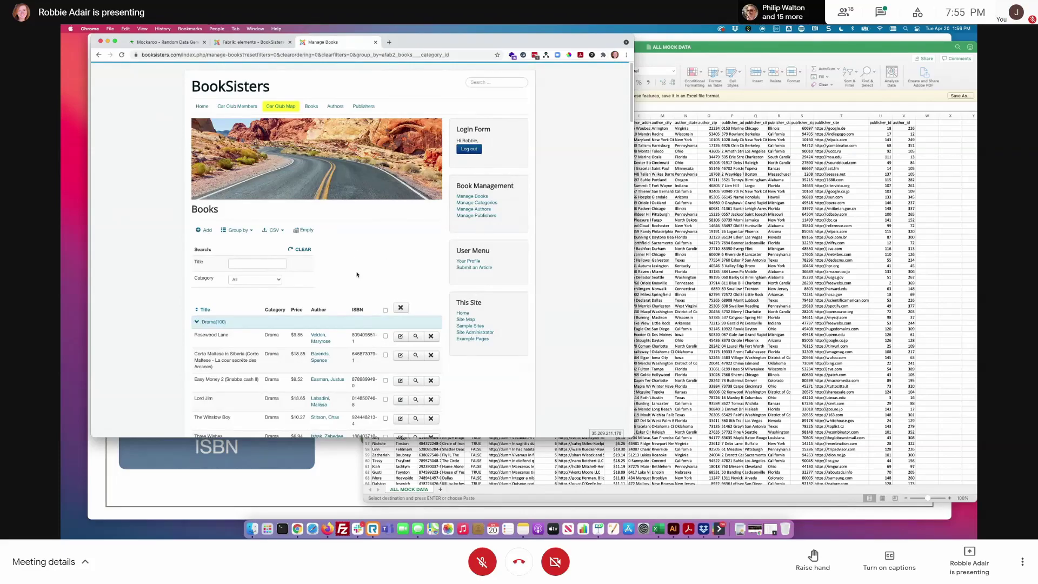
scroll(362, 256, down, 10)
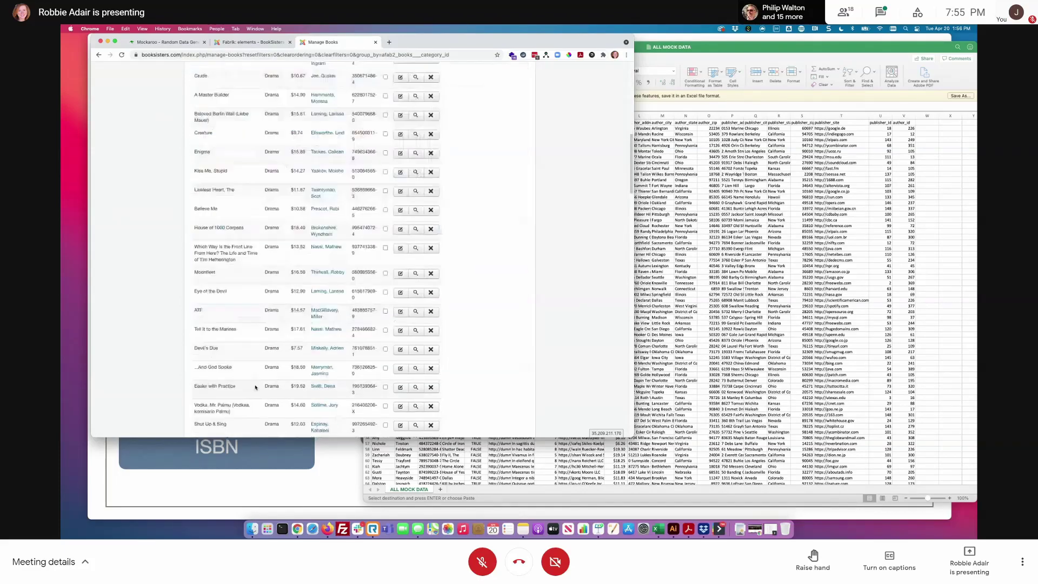
scroll(243, 382, up, 10)
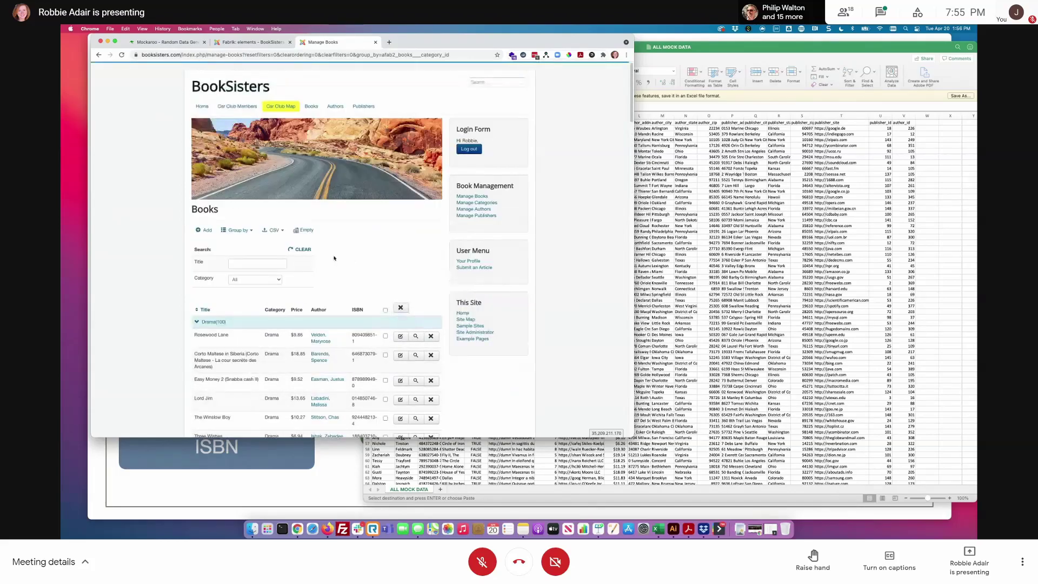
click(237, 230)
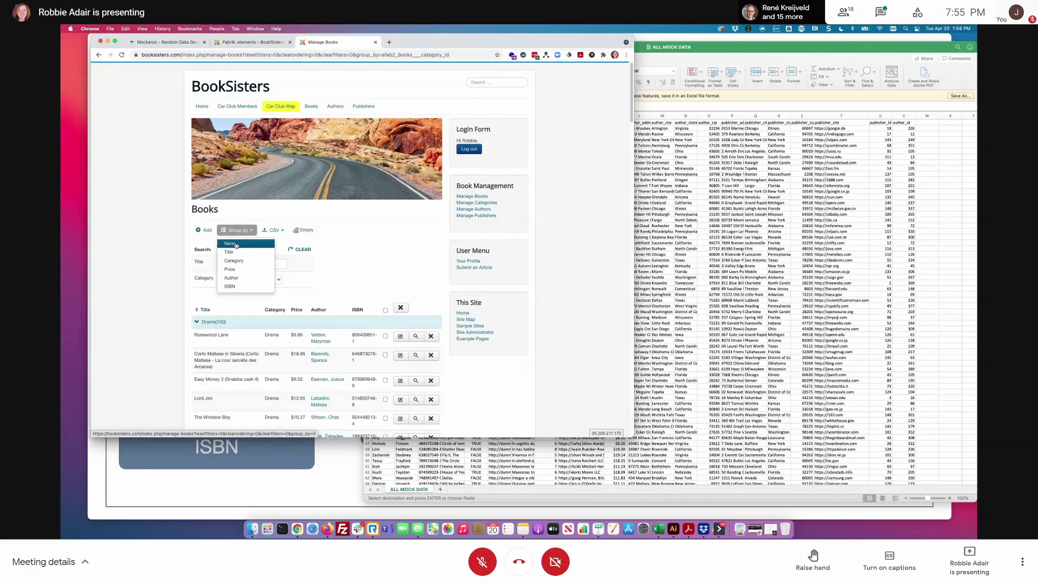
- Set Group by to None so the Books list is a single ungrouped list
click(235, 244)
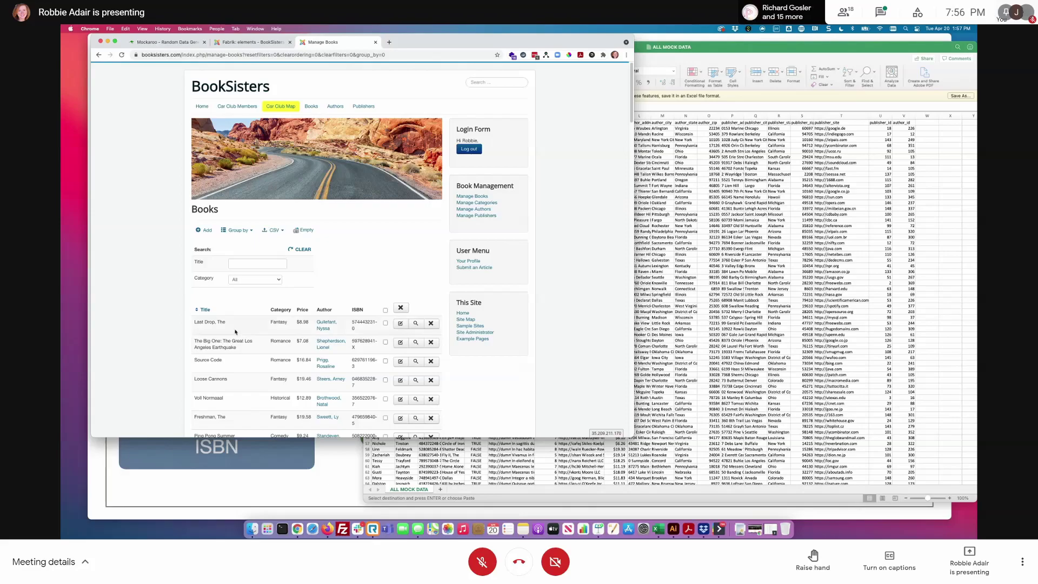
right_click(284, 311)
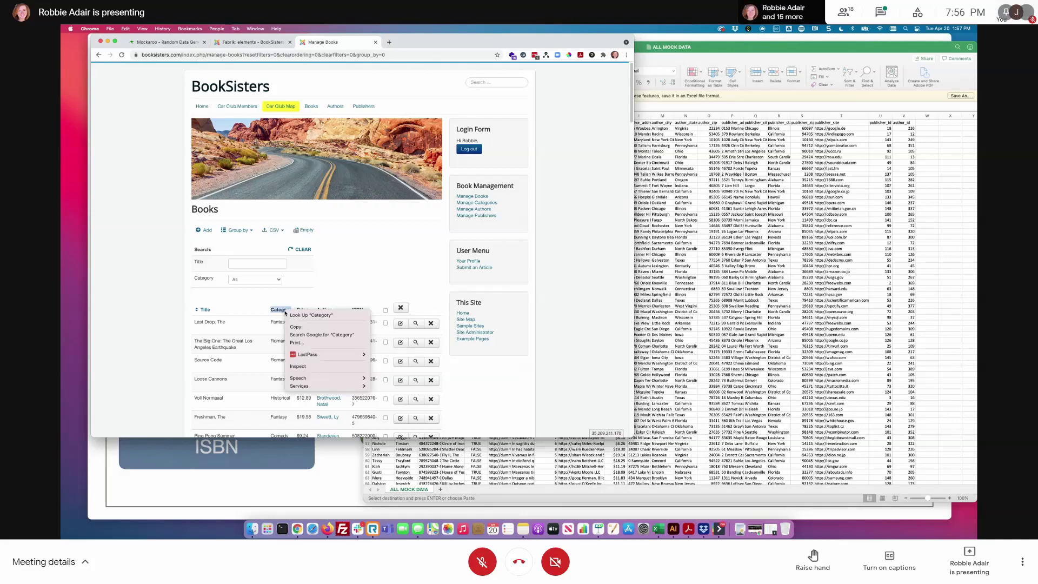
click(317, 367)
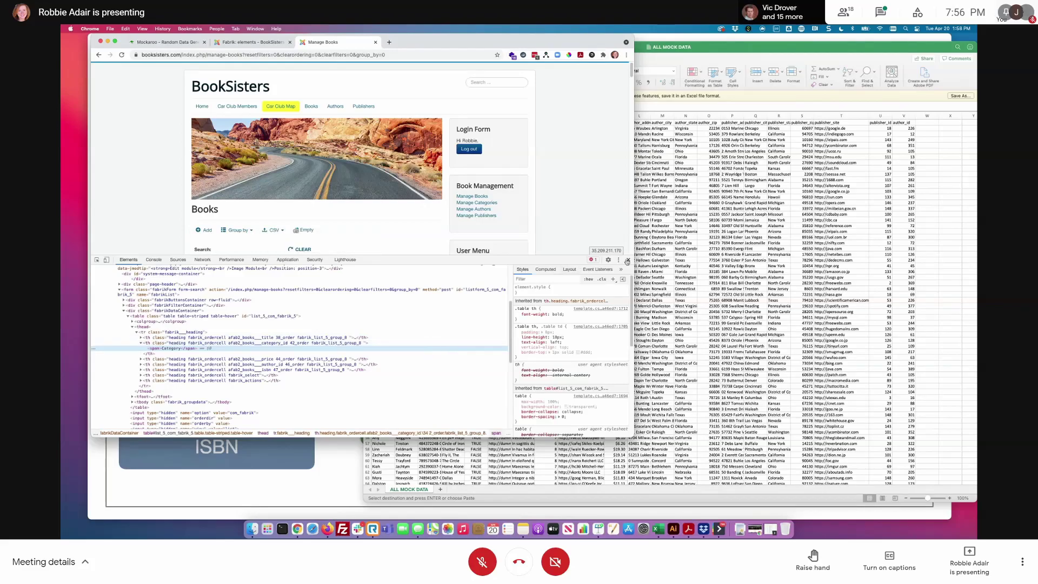
click(627, 261)
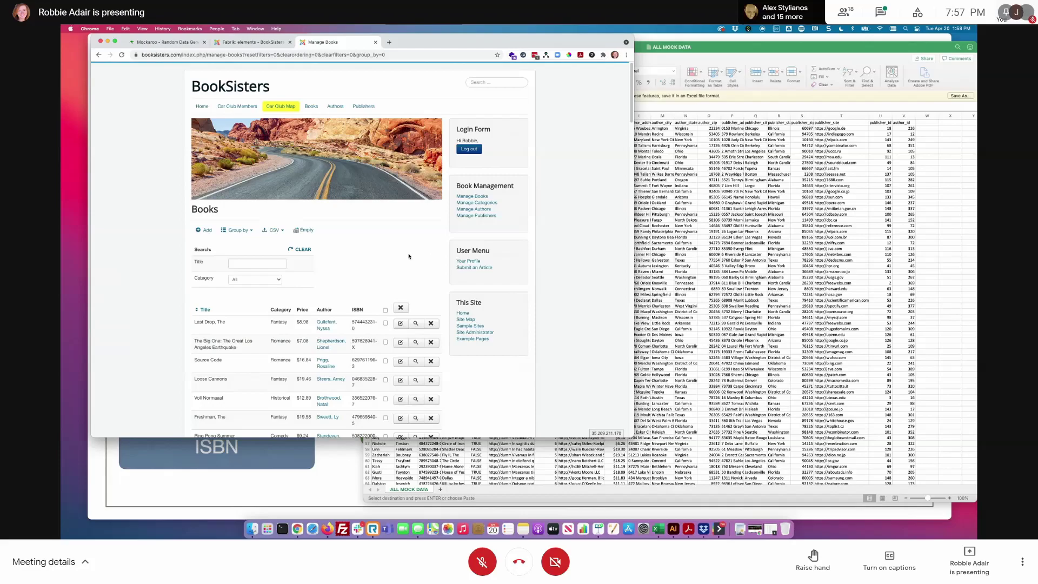
- Log out and browse to the public Books page as a guest
click(468, 148)
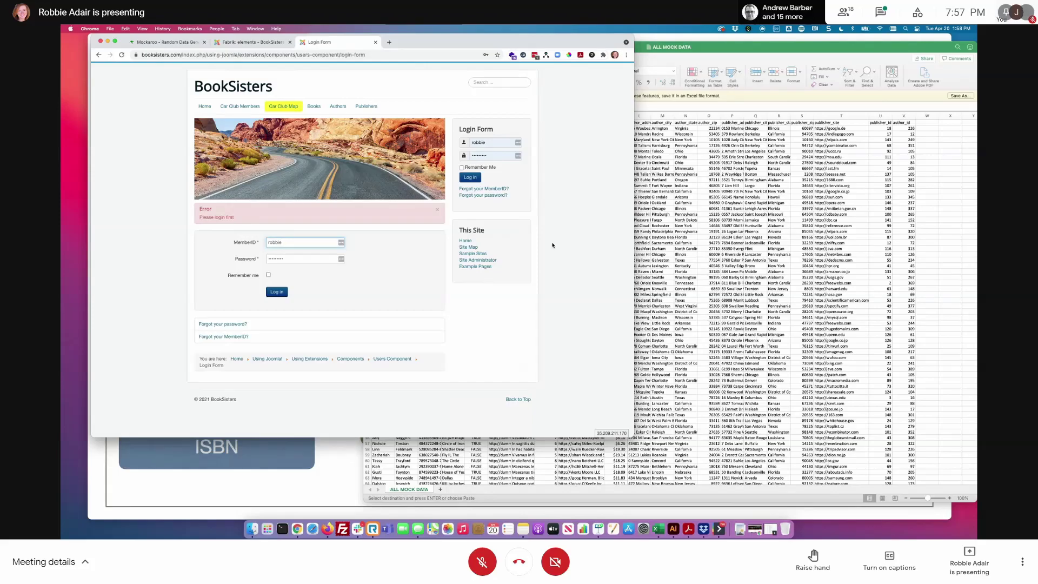
click(204, 106)
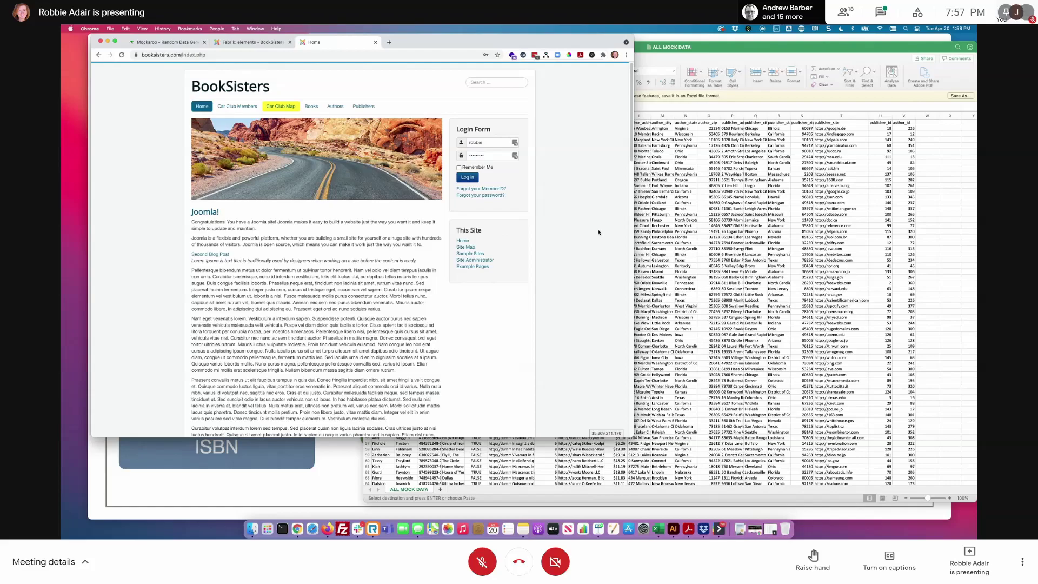
click(310, 106)
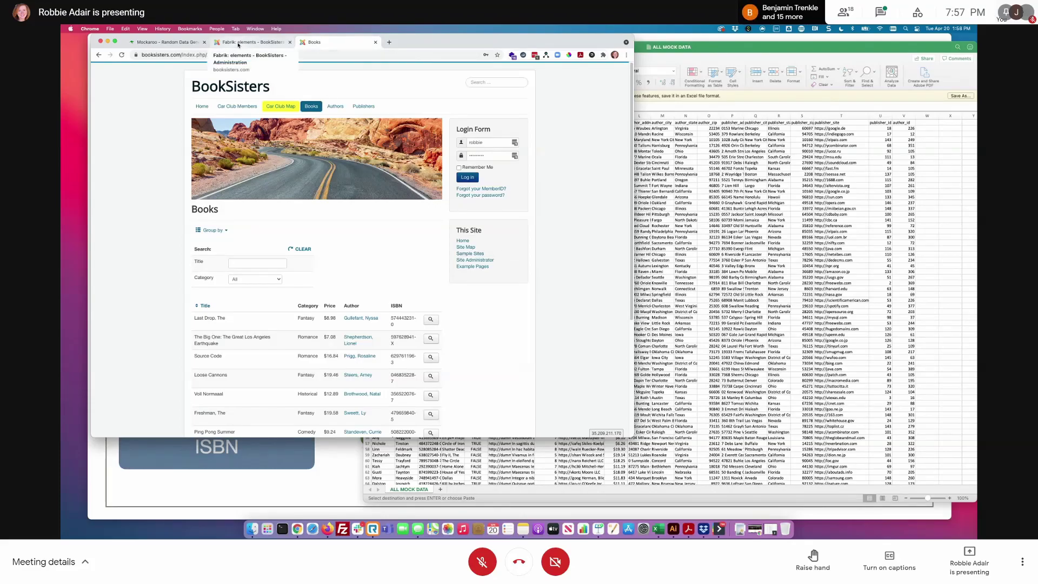
- Return to the Fabrik Elements admin page and bring up the Menus menu
click(246, 42)
click(185, 69)
mouse_move(194, 149)
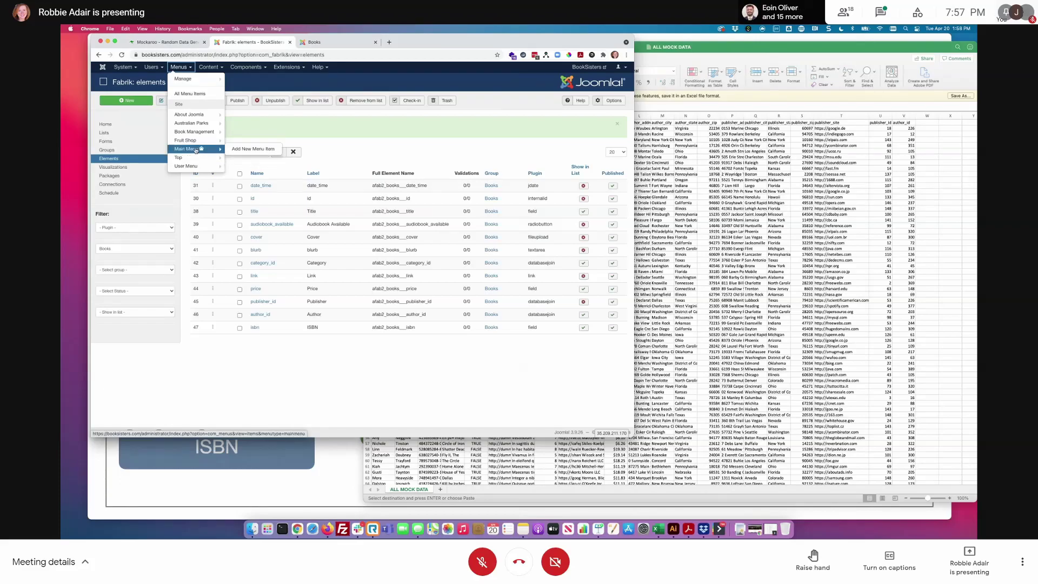
- Set the Top menu's Books item list template to div and save it
click(194, 161)
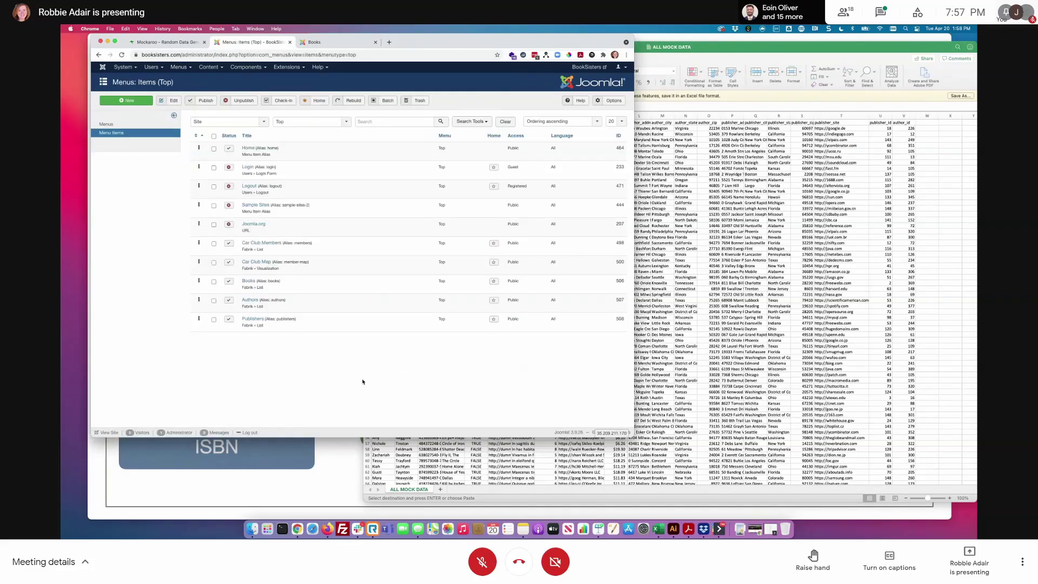
click(248, 281)
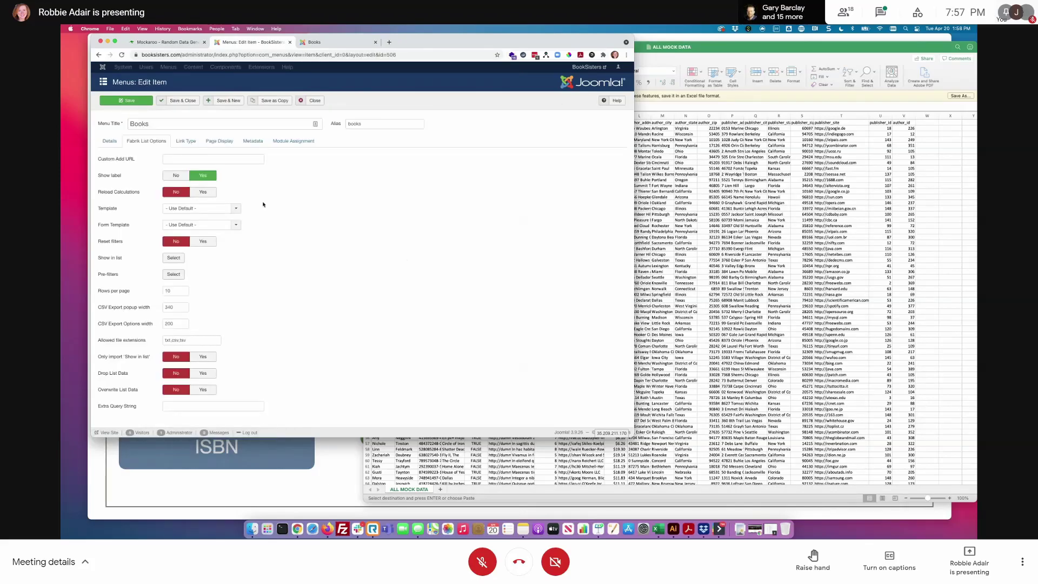
click(181, 209)
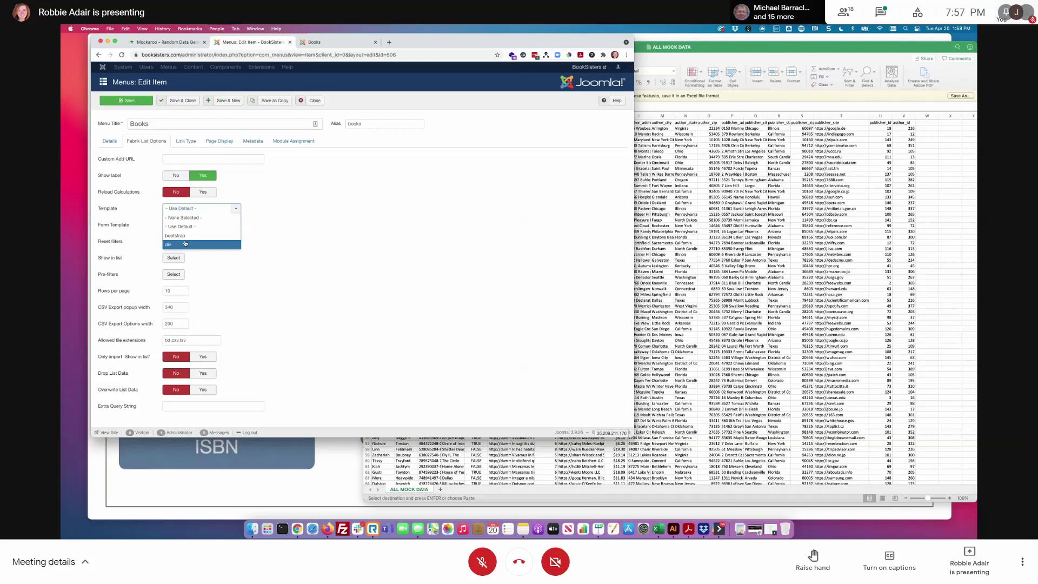
click(185, 243)
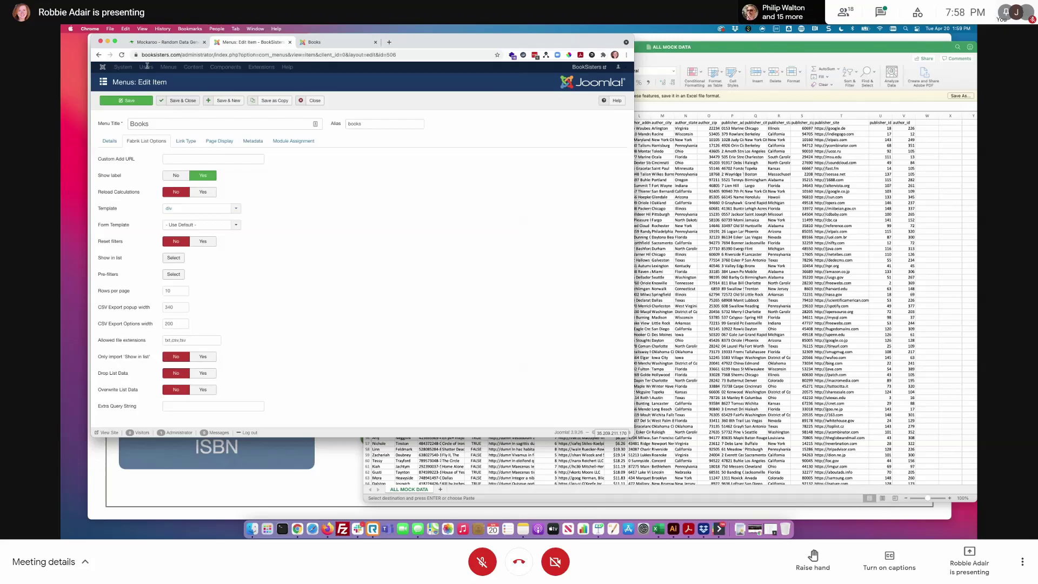
click(121, 103)
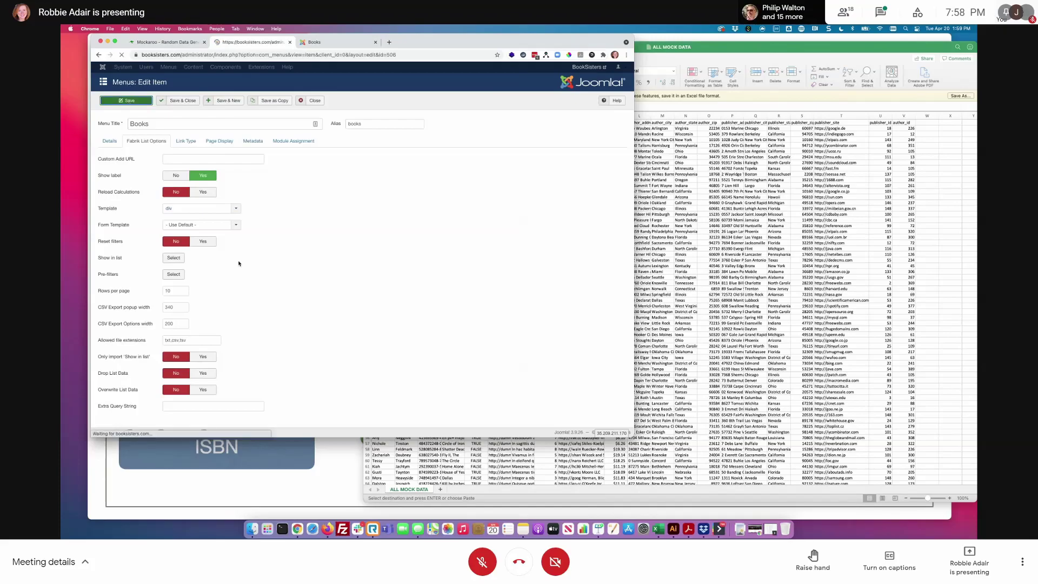
click(338, 43)
- Reload the front-end Books page to check the new card layout
key(super+r)
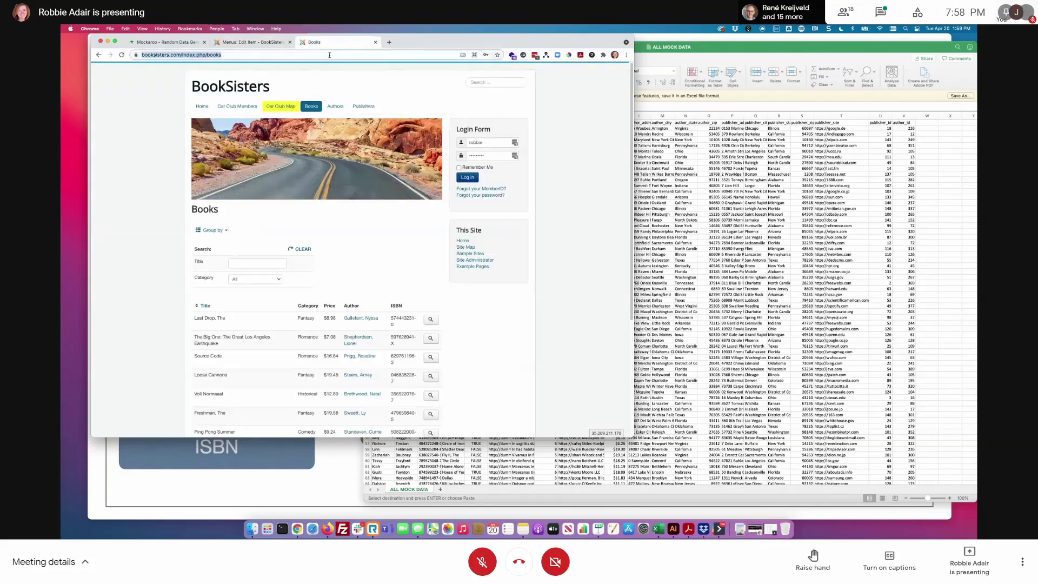
scroll(426, 279, down, 5)
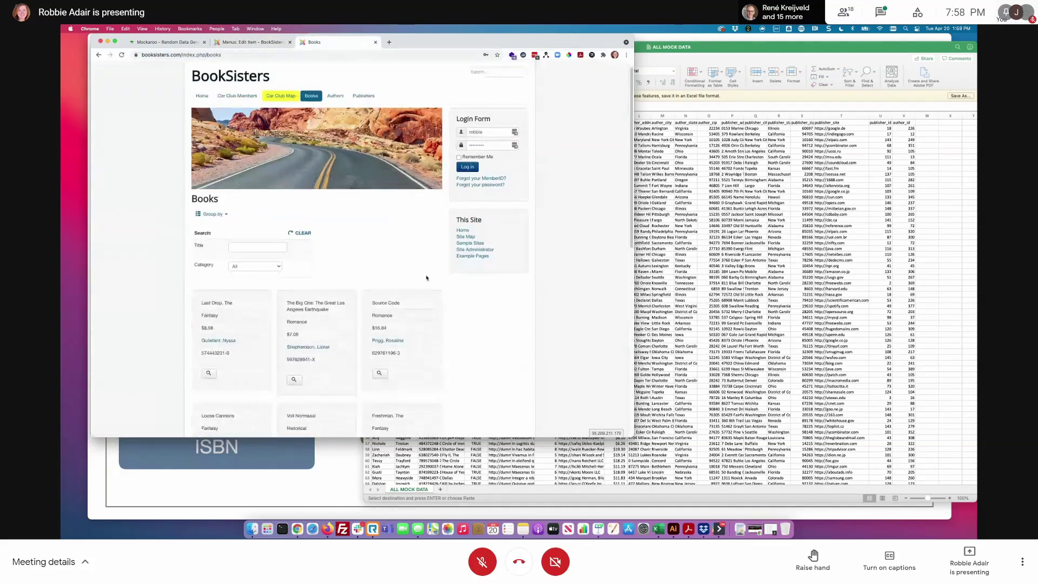
scroll(415, 371, up, 5)
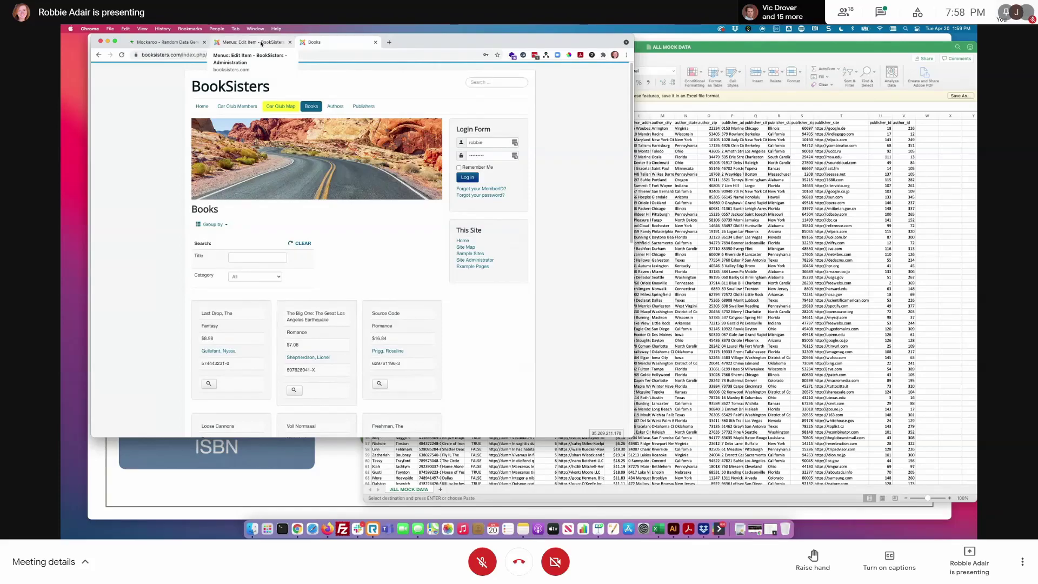
click(261, 43)
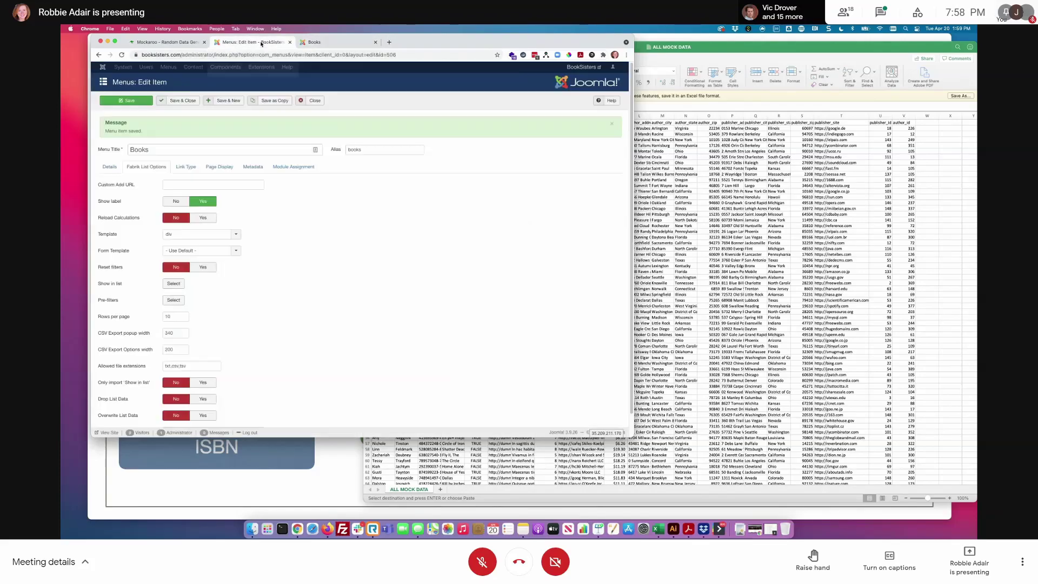
- Add Cover and Title as the first shown list elements on the Books menu item
click(106, 168)
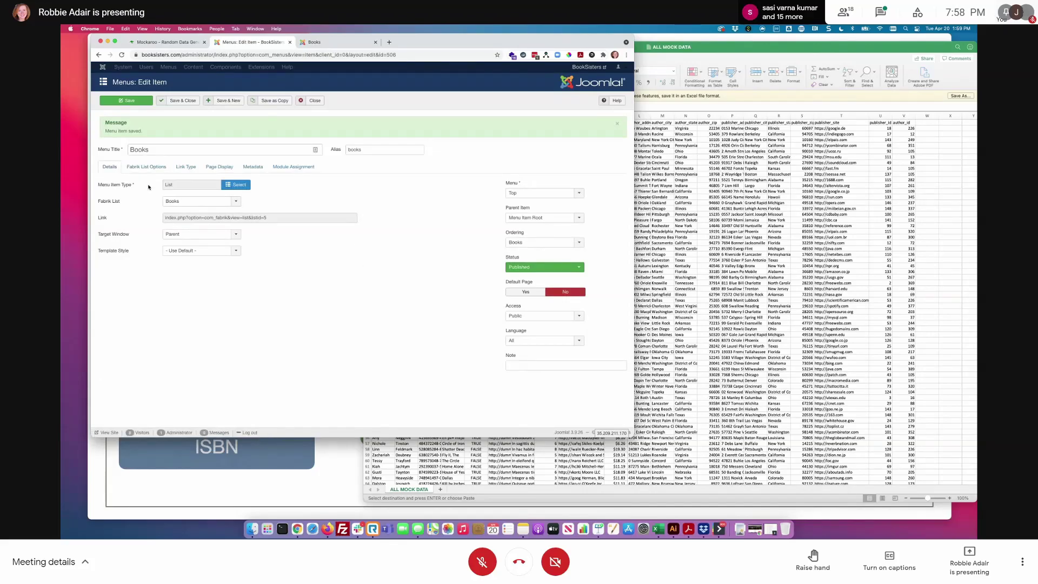
click(144, 168)
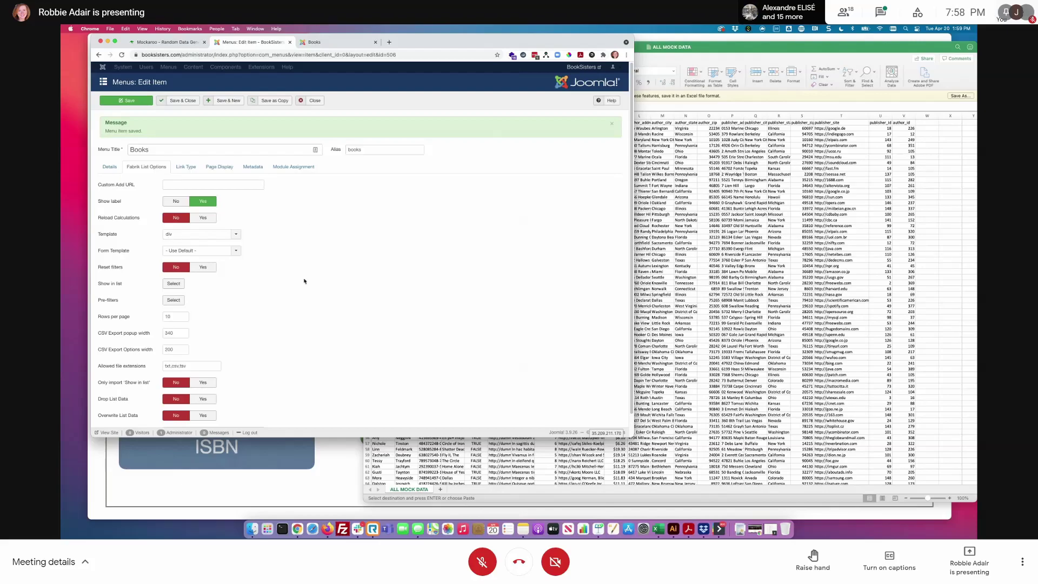
scroll(304, 281, down, 2)
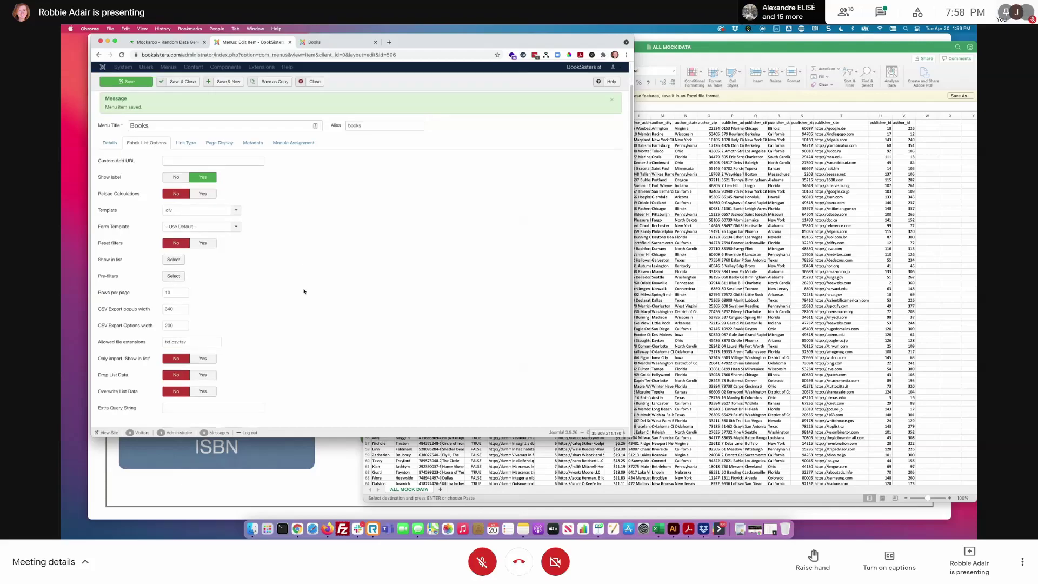
click(171, 260)
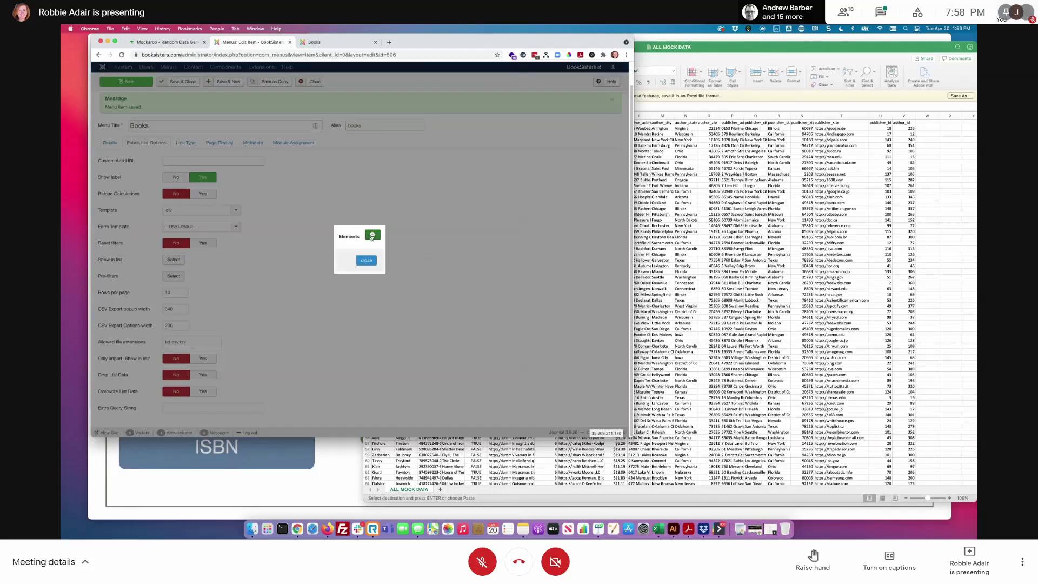
click(372, 236)
click(325, 242)
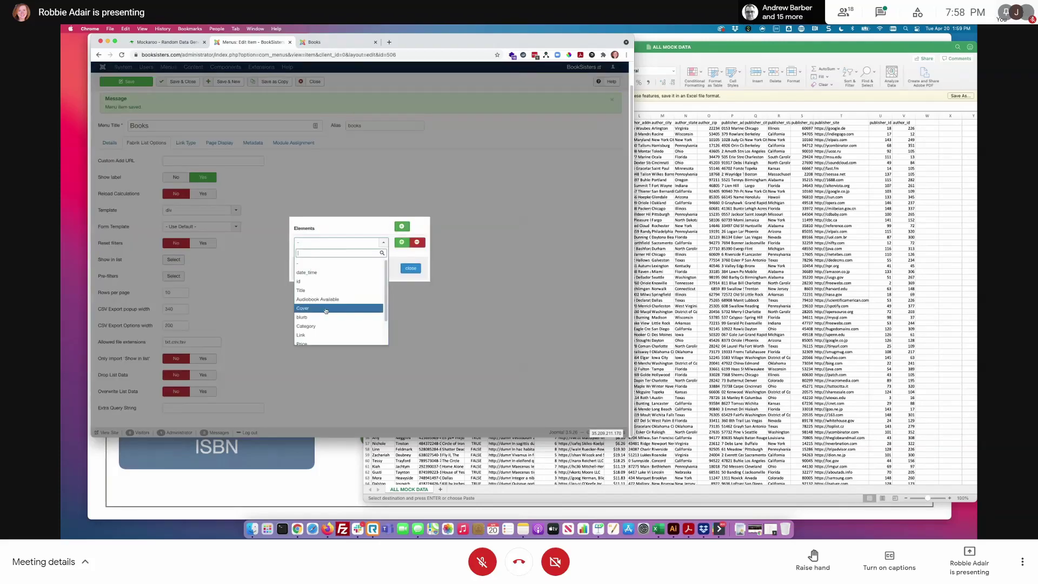
click(307, 308)
click(402, 242)
click(344, 251)
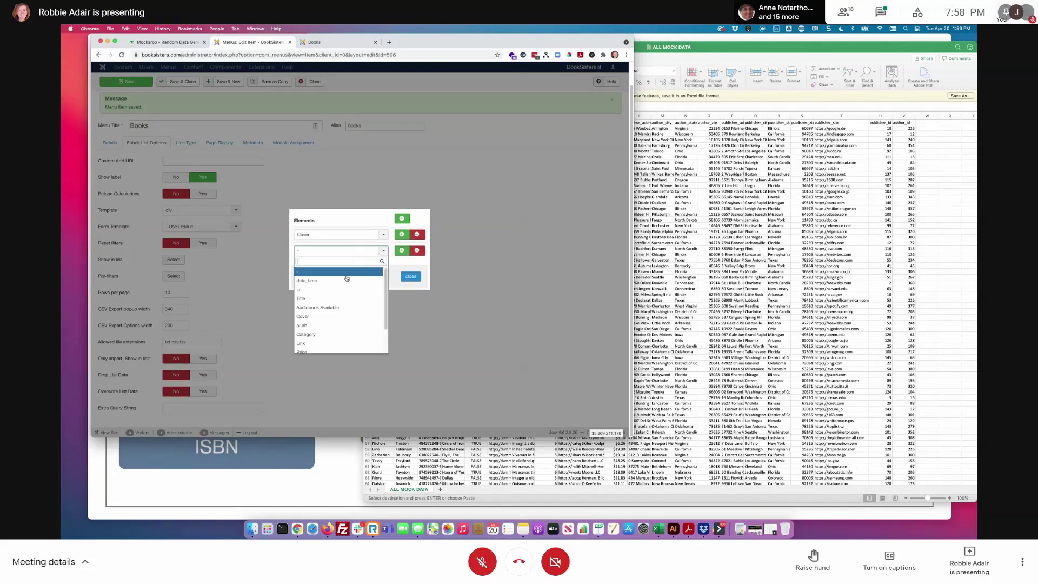
click(346, 298)
- Add Author and Price as the third and fourth shown elements, then save
click(401, 251)
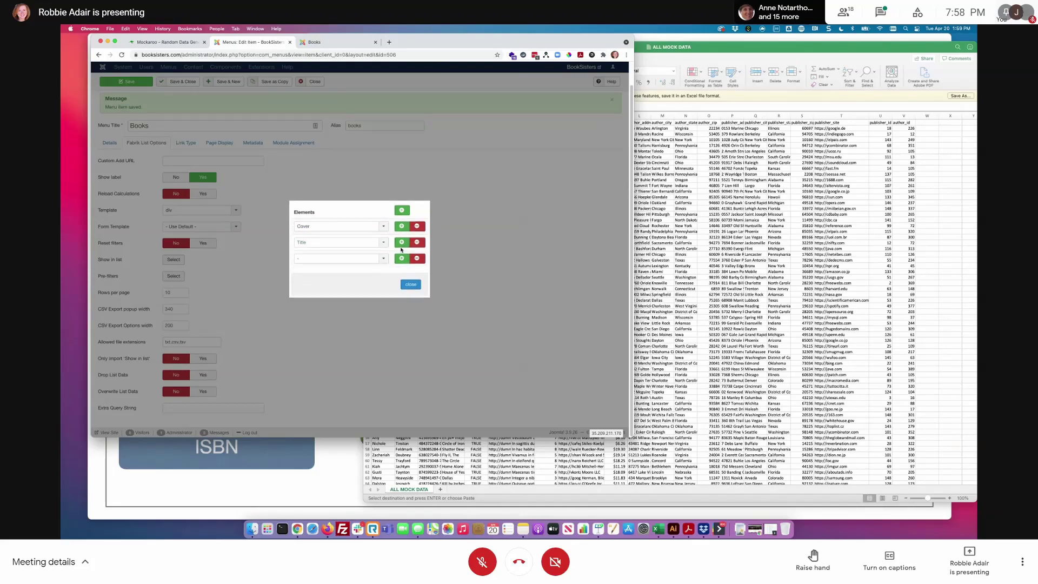
click(346, 259)
scroll(375, 352, down, 1)
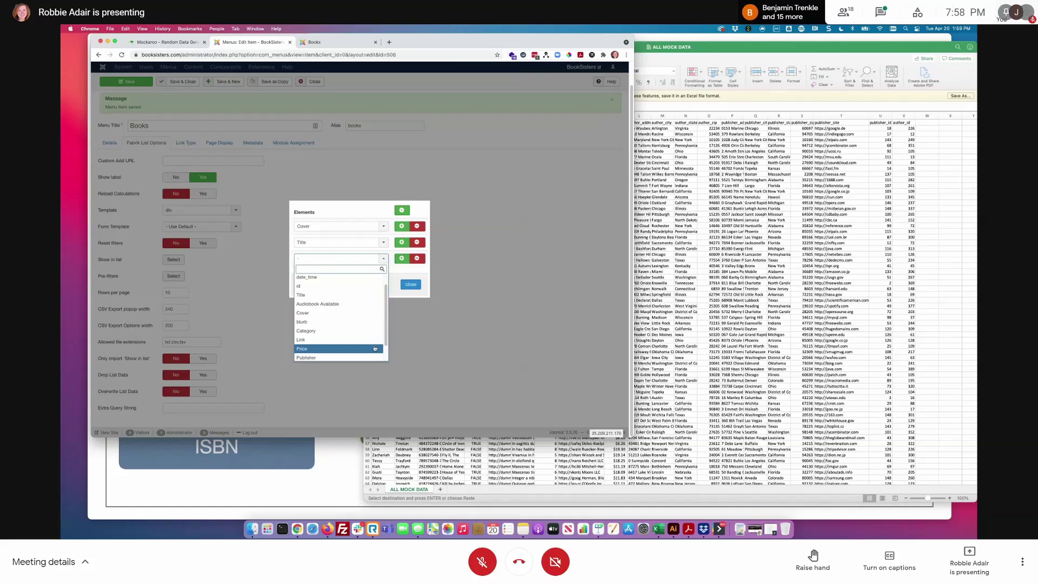
click(374, 349)
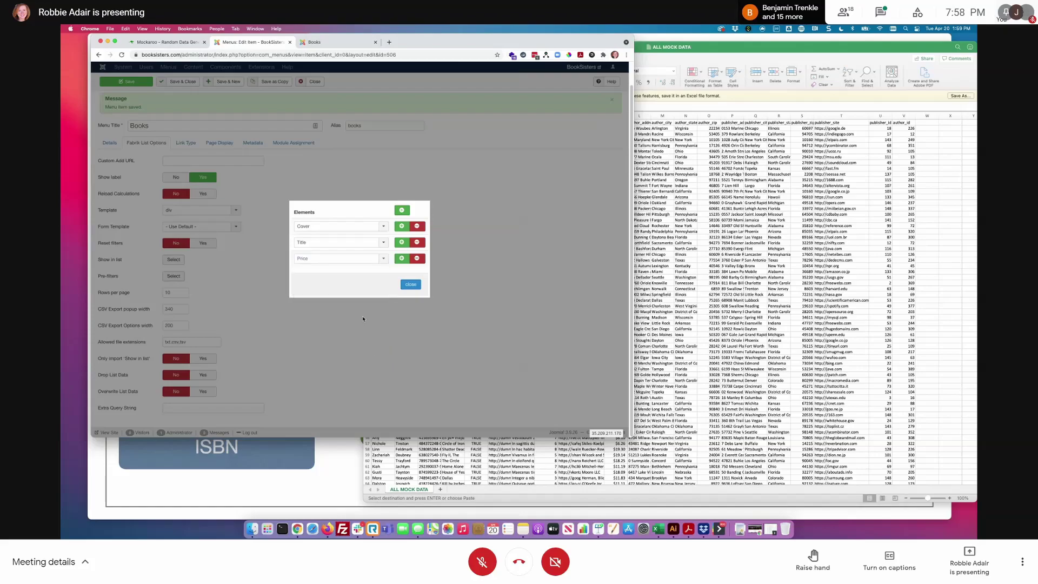
click(402, 258)
click(342, 267)
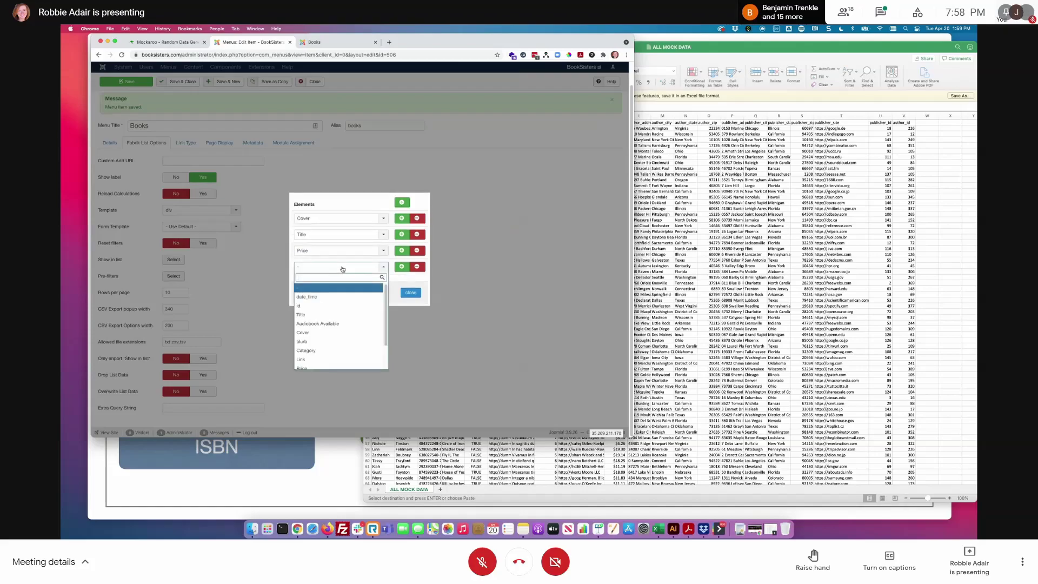
click(384, 253)
scroll(346, 335, down, 1)
click(346, 344)
click(379, 269)
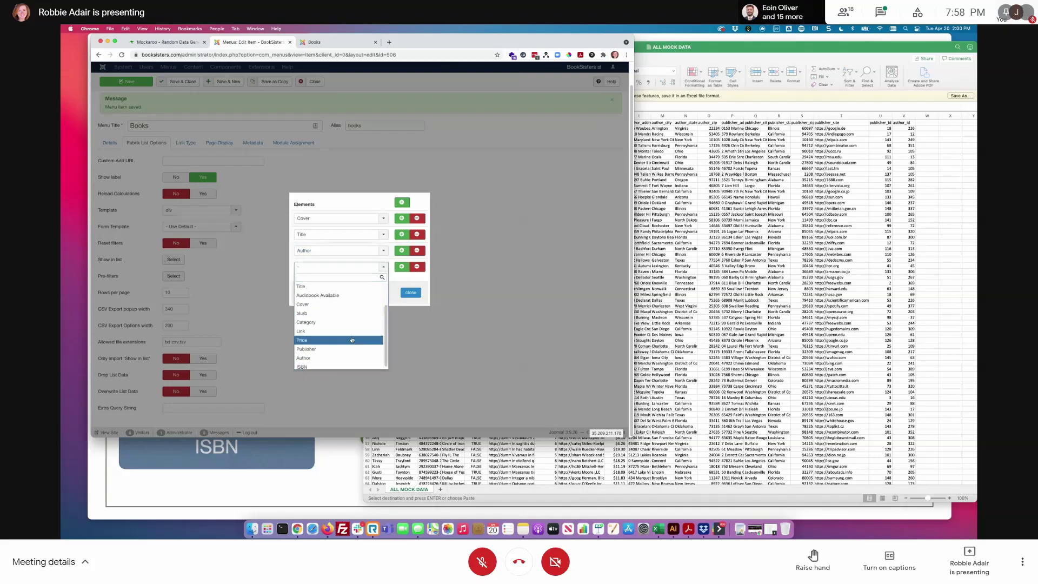
click(349, 341)
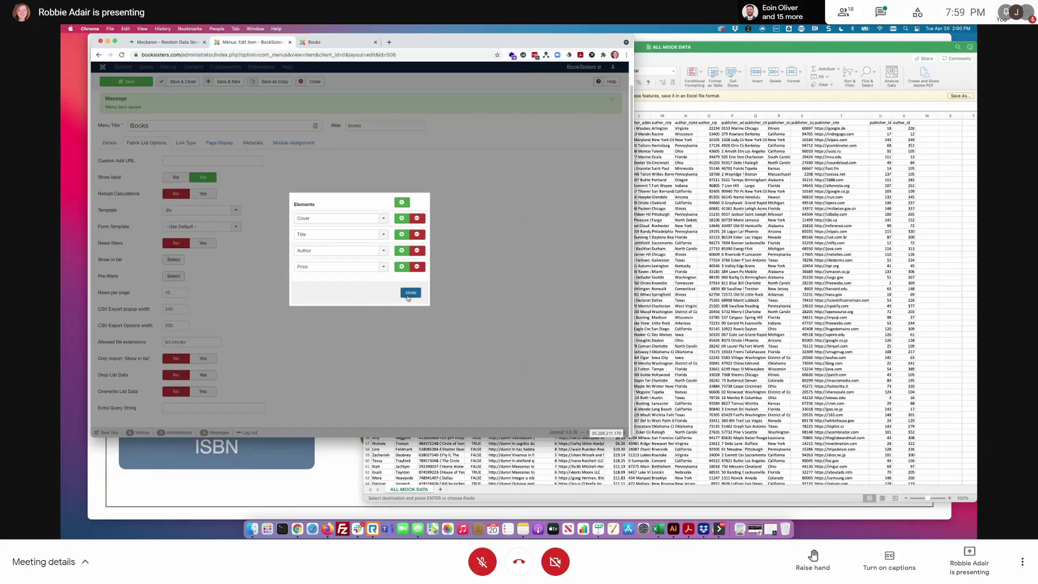
click(411, 293)
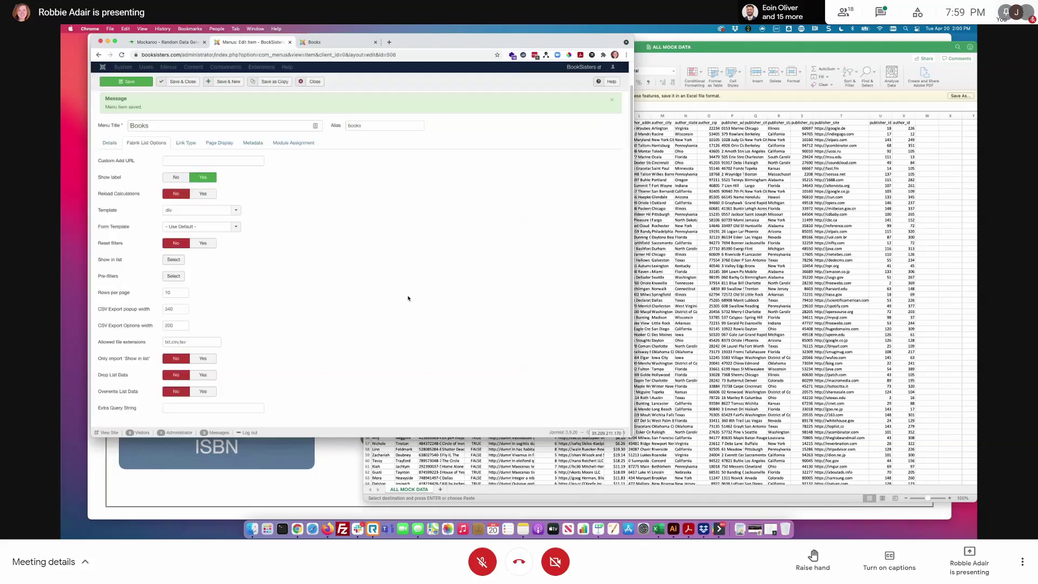
click(137, 85)
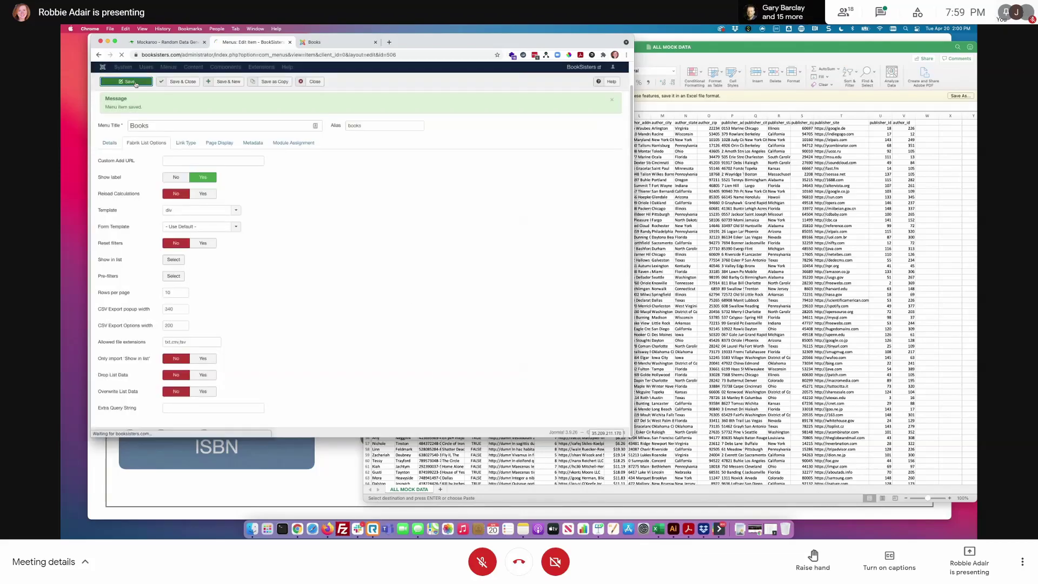
- Reload the Books page and inspect a card's cover image in DevTools
click(339, 48)
key(super+r)
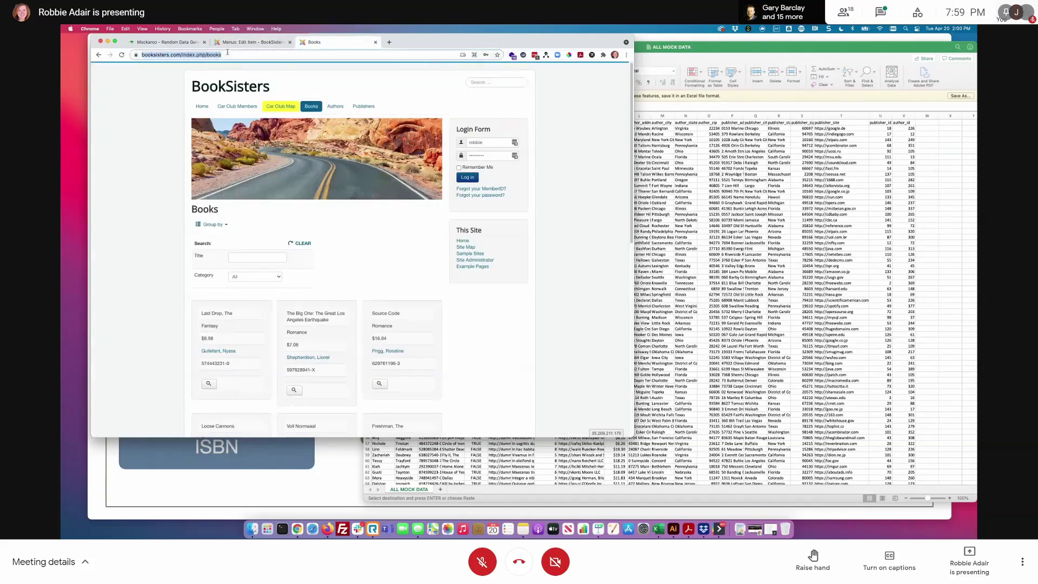
scroll(487, 325, down, 4)
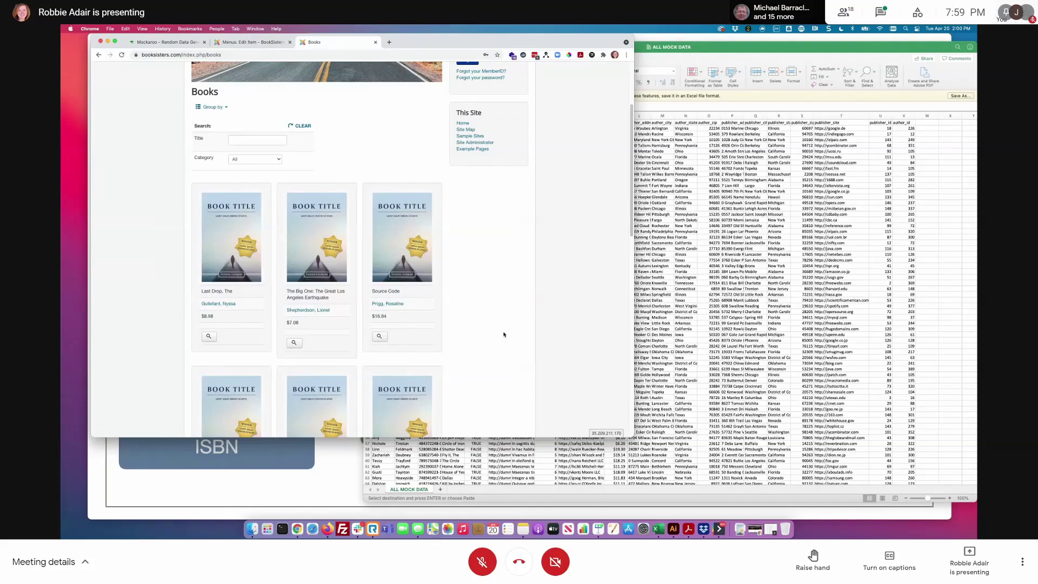
right_click(240, 226)
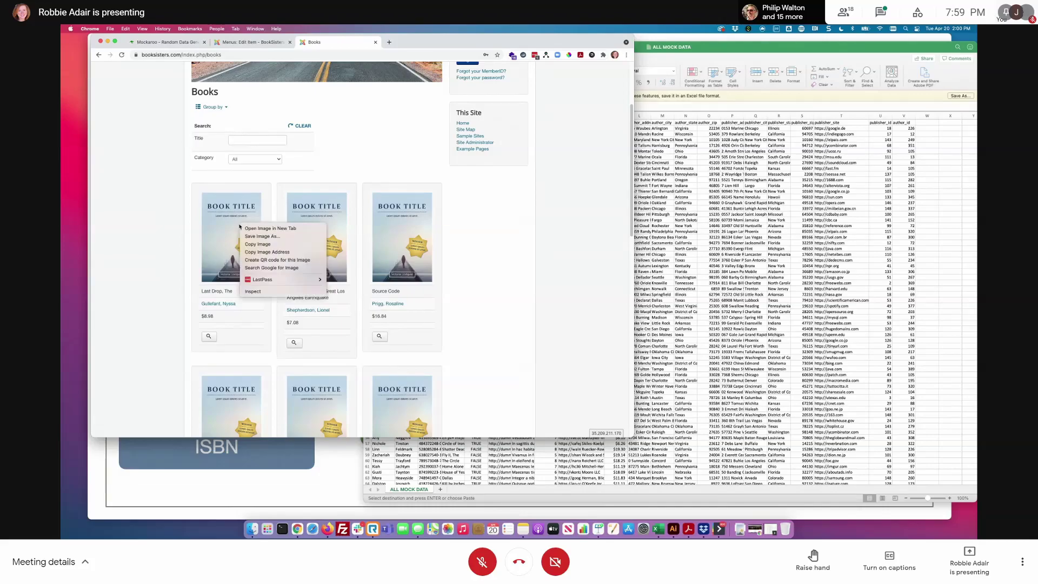
click(271, 291)
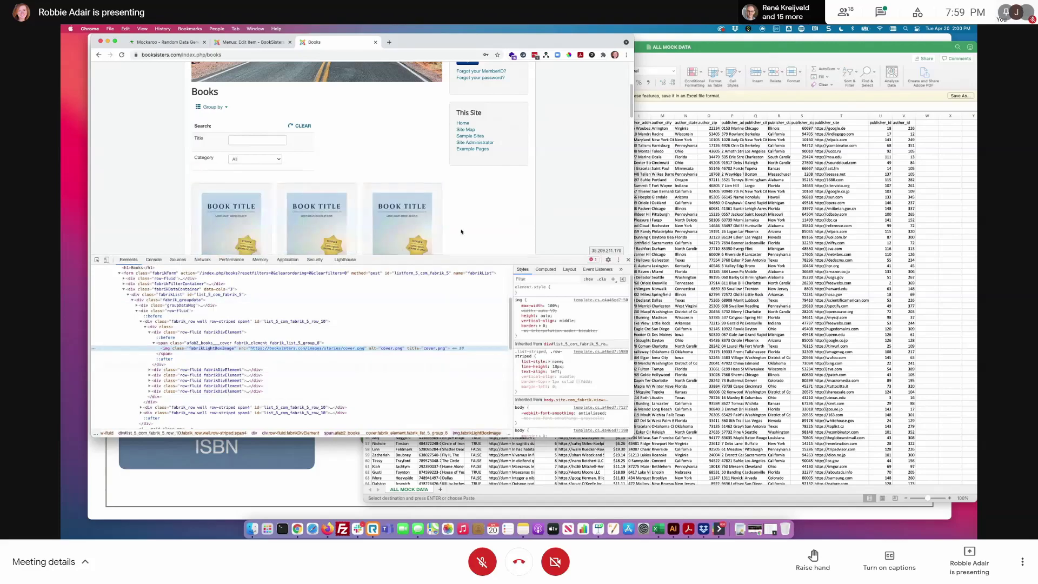
click(628, 260)
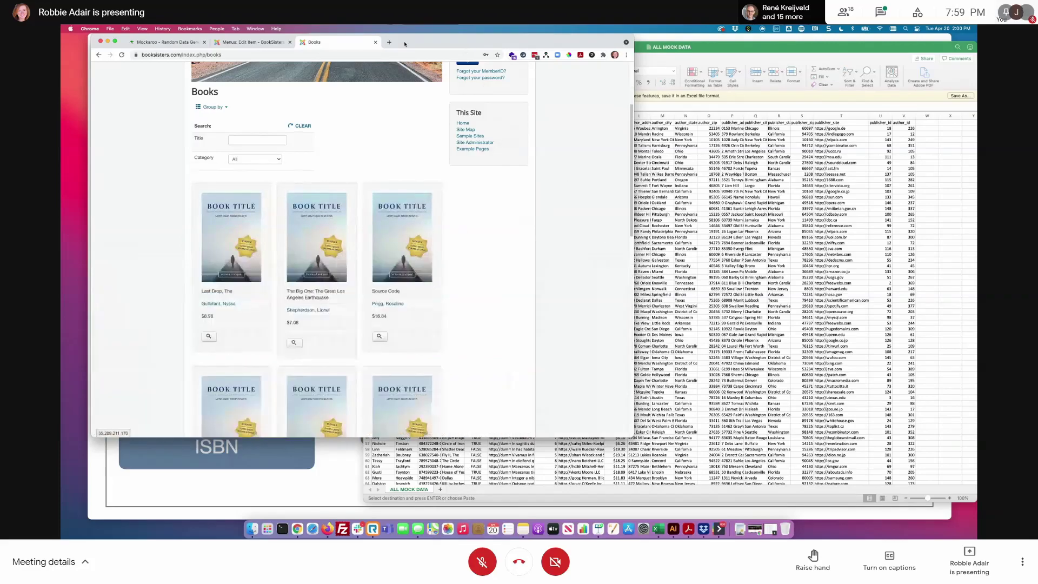
click(389, 42)
text([ood)
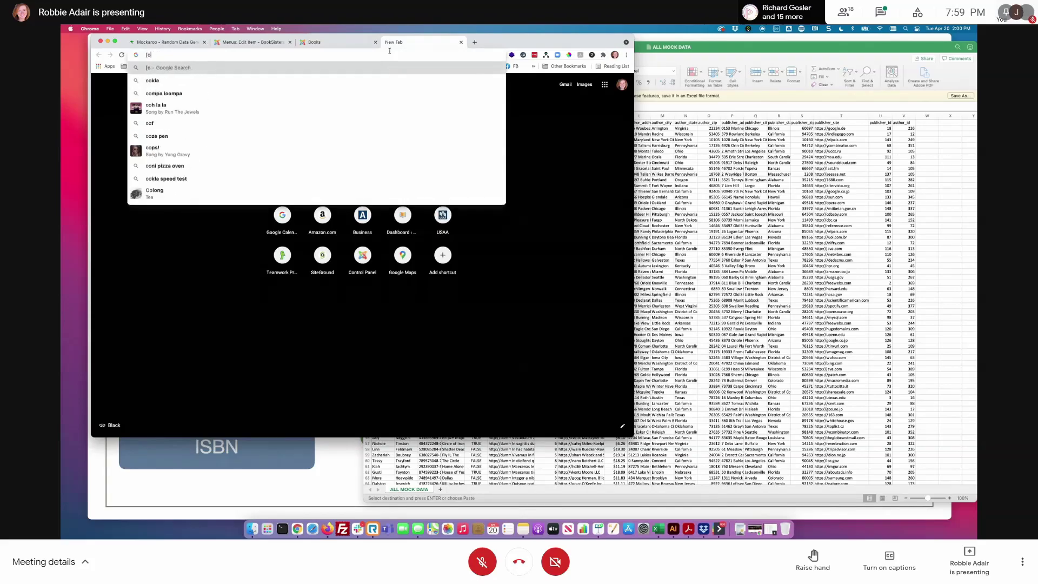
key(Escape)
text(poodlerescueofhouston.org)
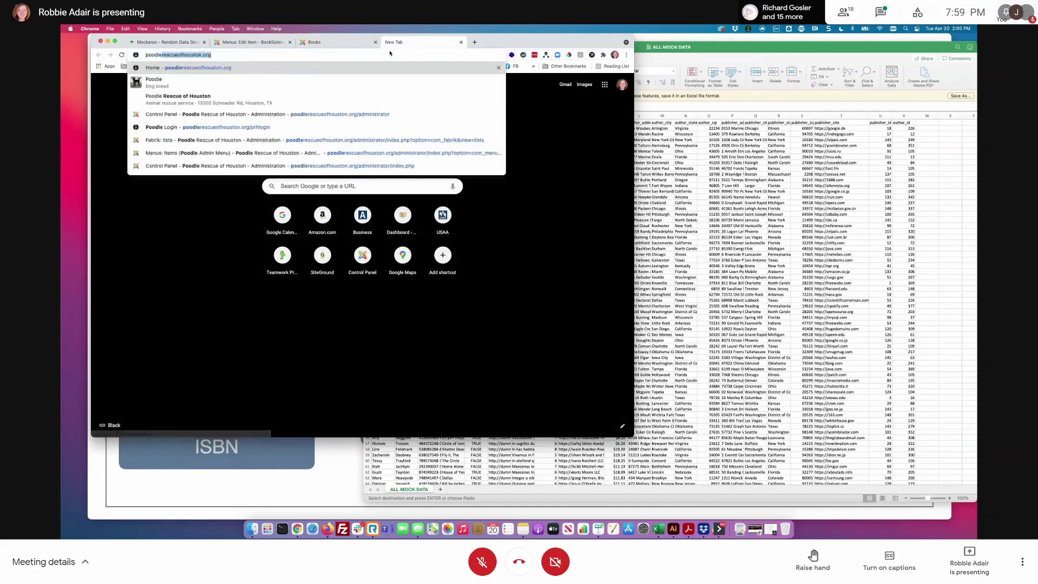
key(Return)
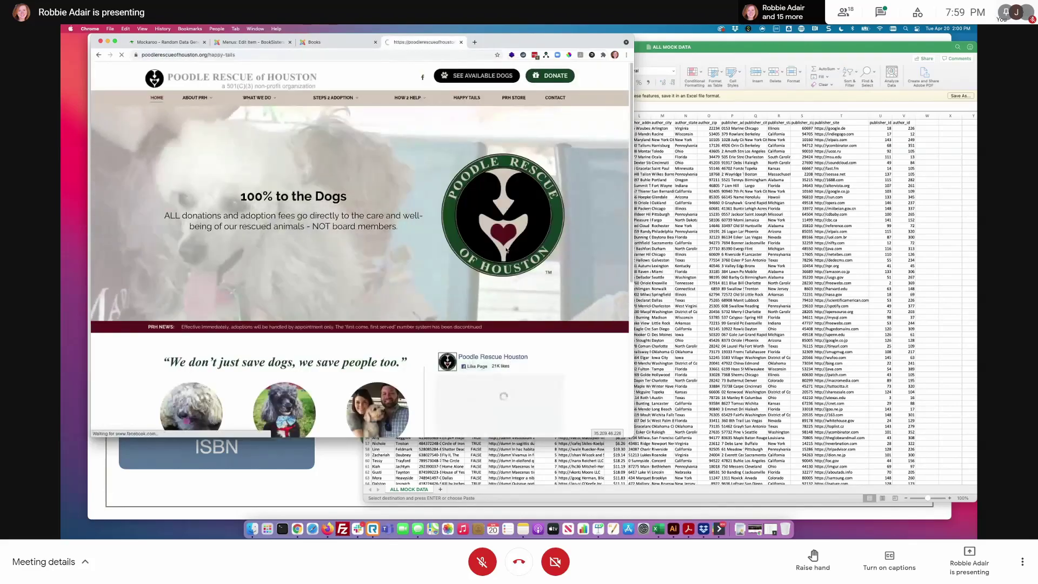
click(461, 99)
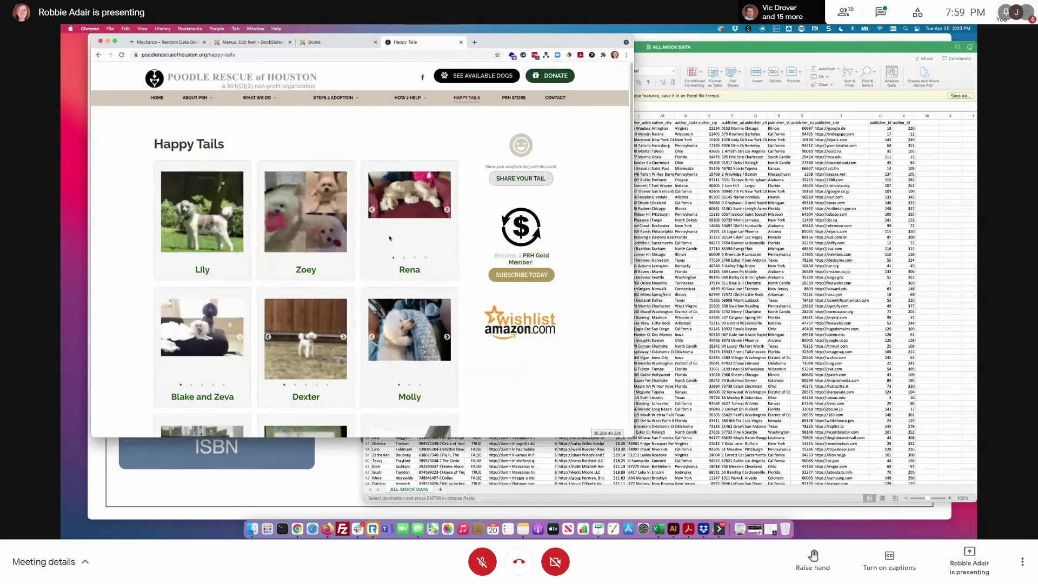
click(342, 336)
click(342, 337)
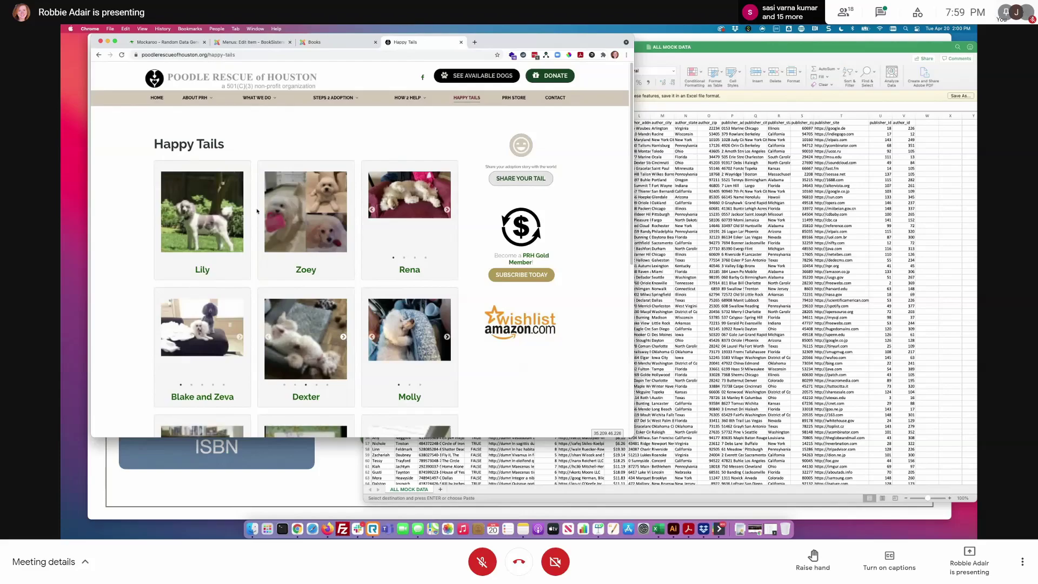
scroll(465, 366, down, 4)
scroll(465, 364, up, 4)
- Go to blue-bird.com in a new browser tab
click(475, 47)
text(blue-bird.com)
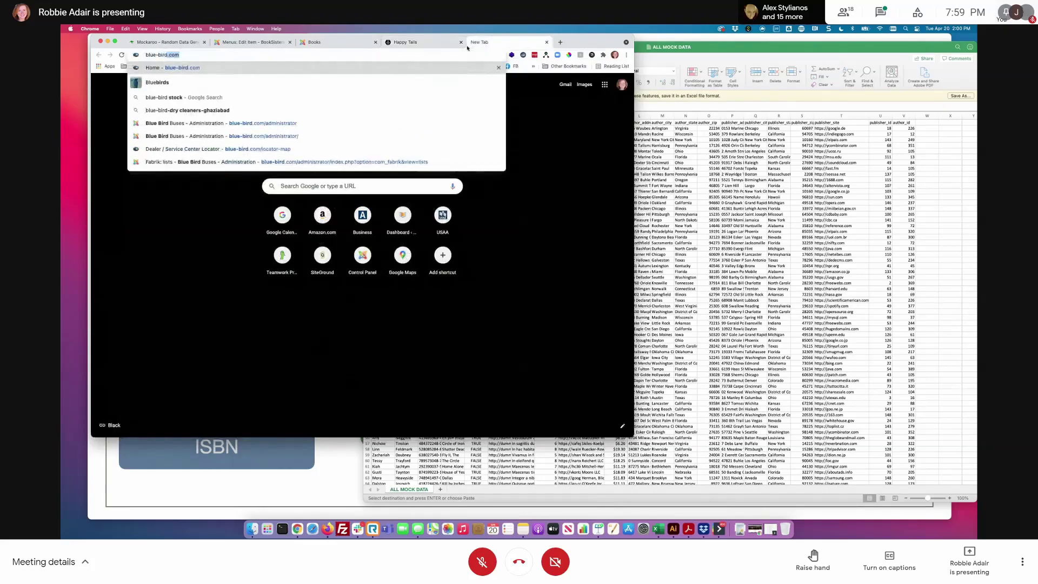
key(Return)
- Browse Blue Bird's Bus Finder school bus models, then return to the BookSisters Books page
mouse_move(303, 111)
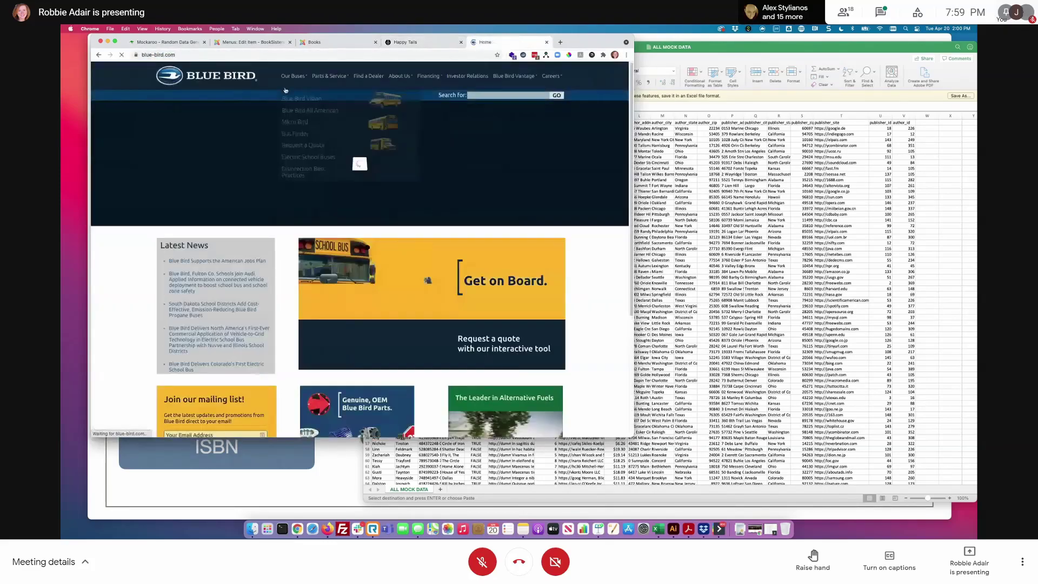
click(296, 134)
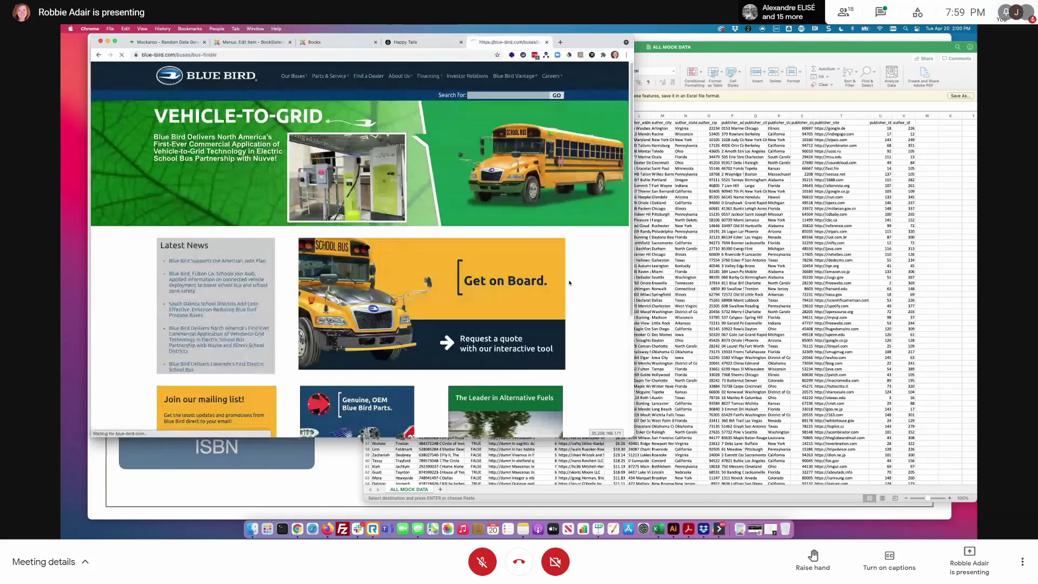
scroll(569, 283, down, 3)
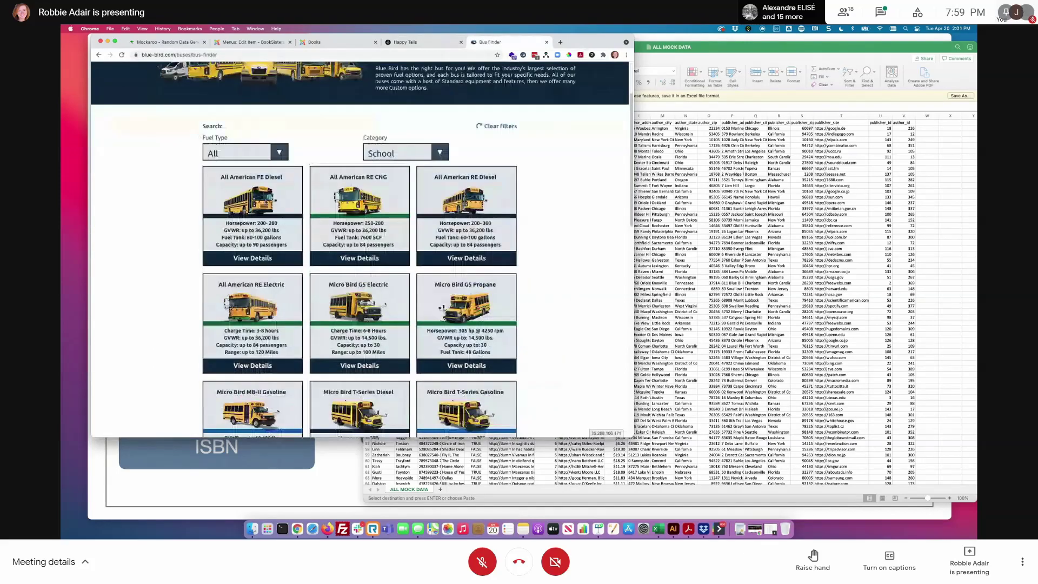
scroll(552, 321, down, 3)
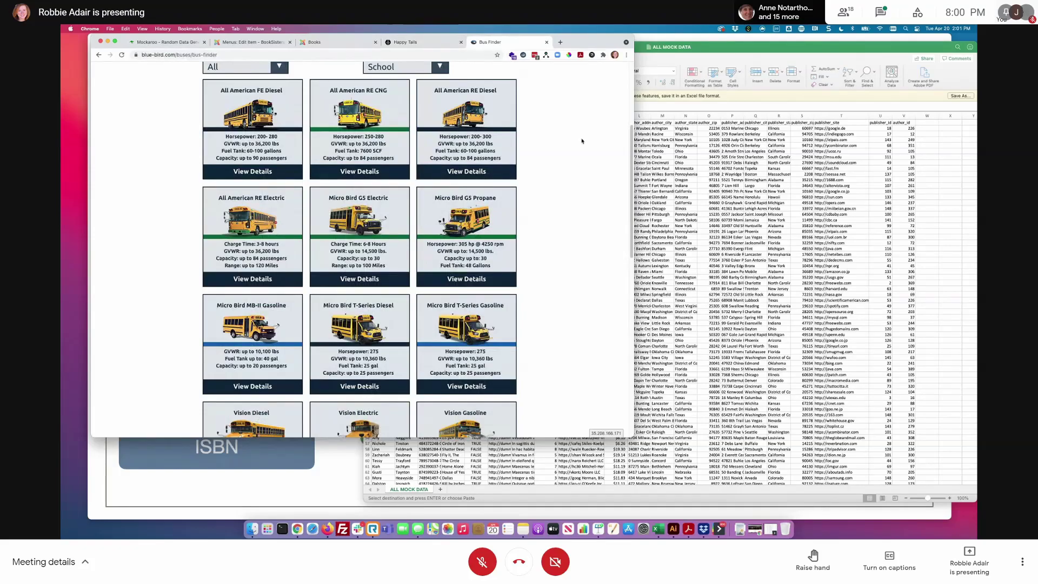
click(432, 42)
click(338, 46)
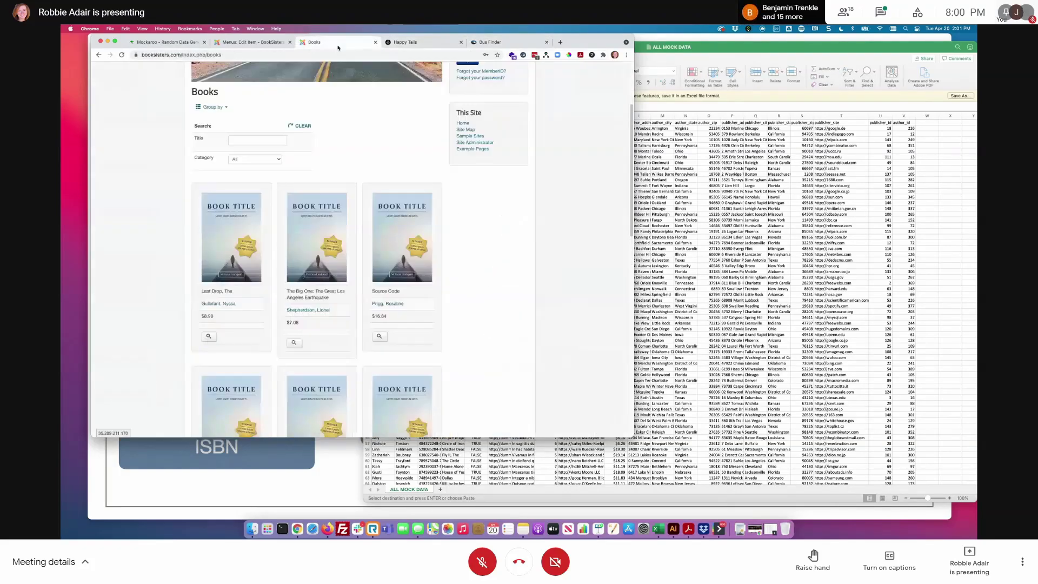
scroll(474, 236, down, 2)
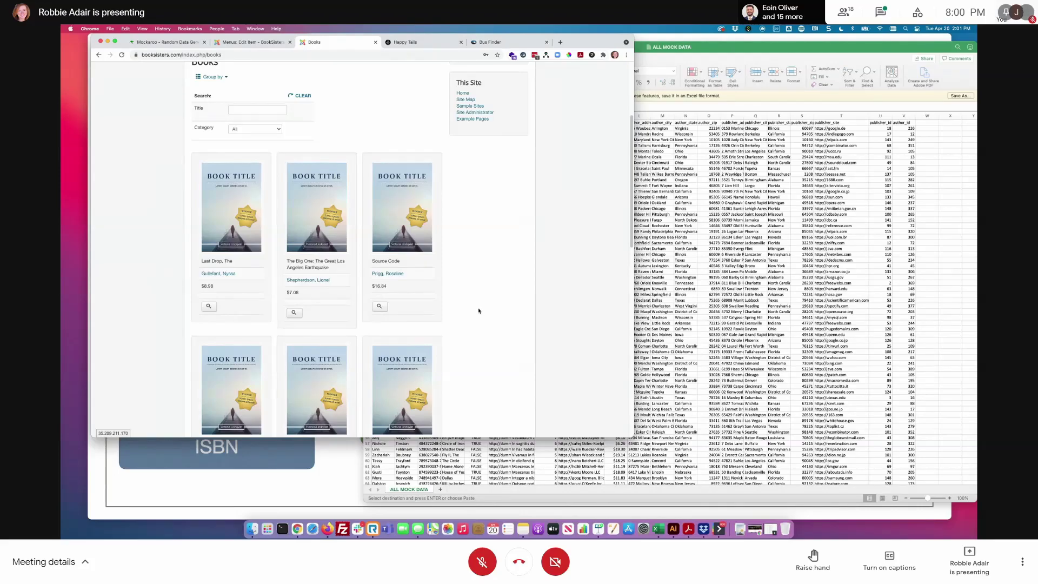
scroll(475, 317, down, 3)
scroll(474, 323, up, 5)
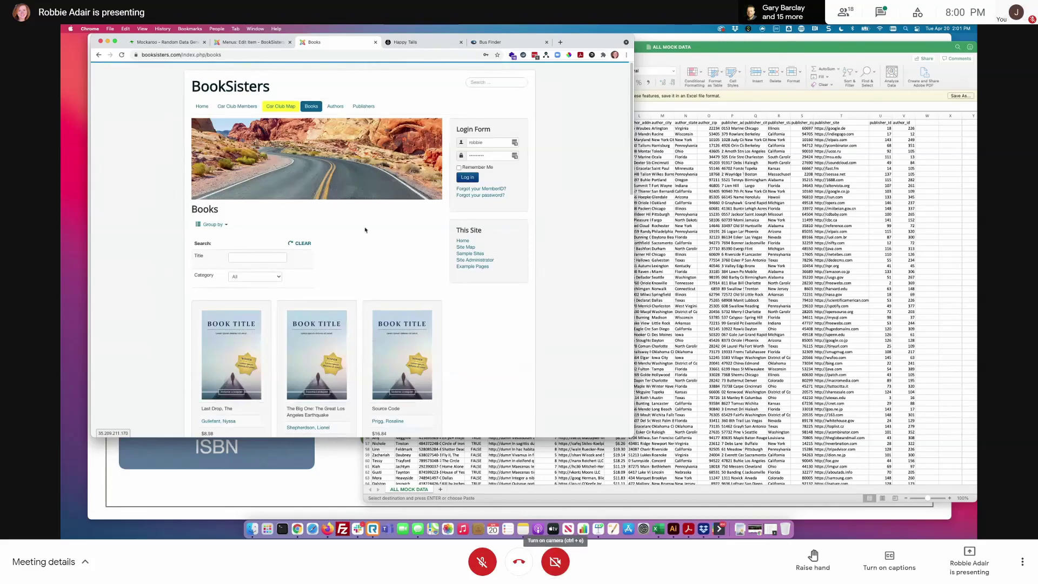
click(336, 106)
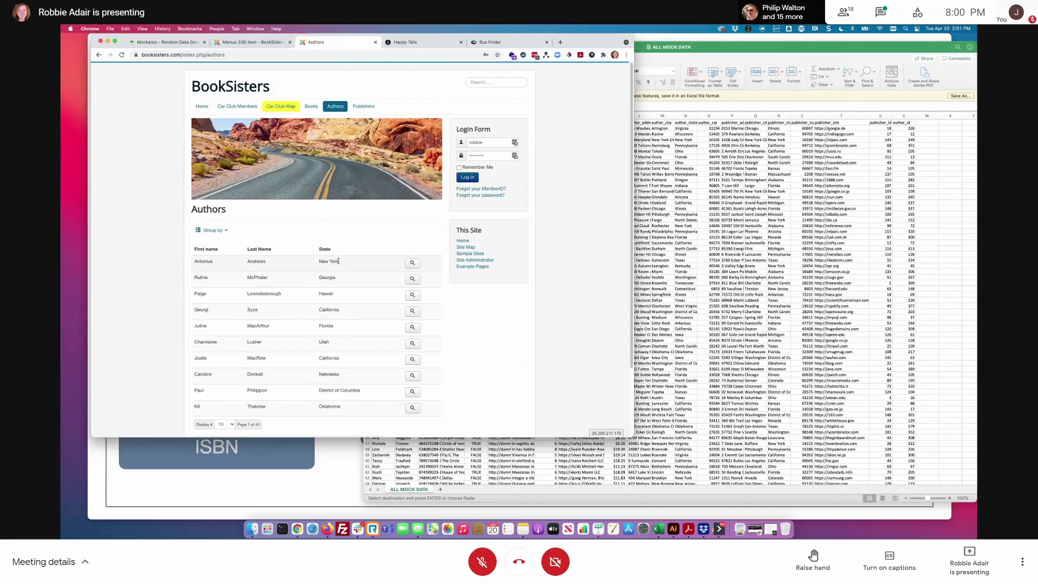
click(311, 106)
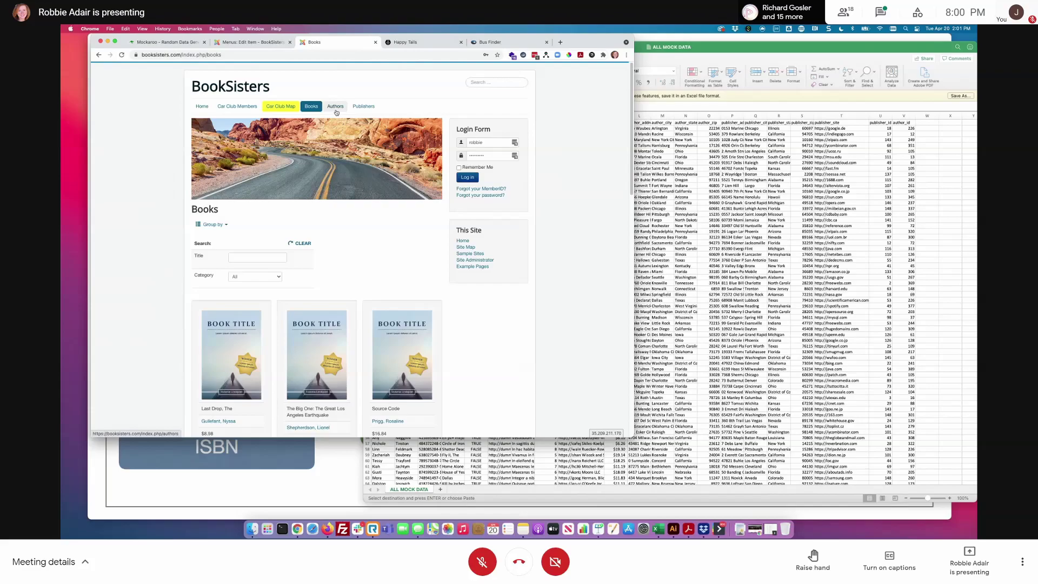
- View publisher Batz-Rolfson's details and map, then return to Books and the Books menu item editor
click(373, 110)
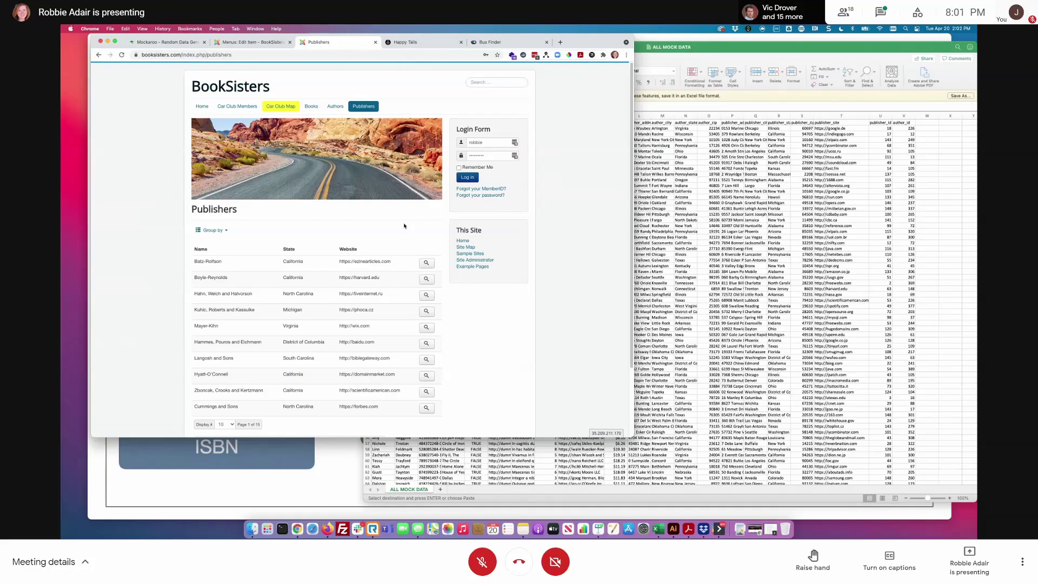
click(426, 262)
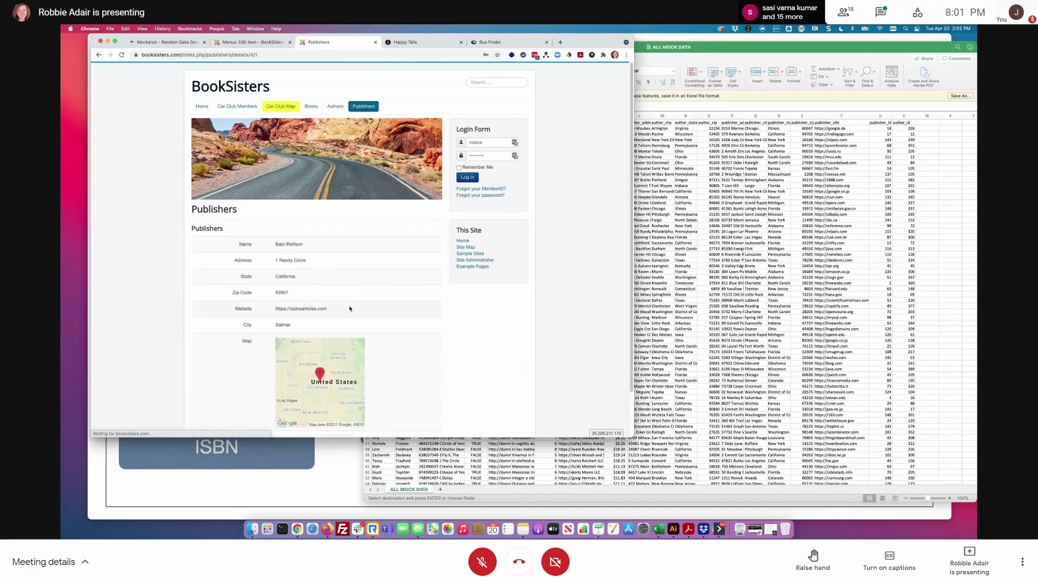
scroll(349, 308, down, 2)
scroll(408, 280, up, 2)
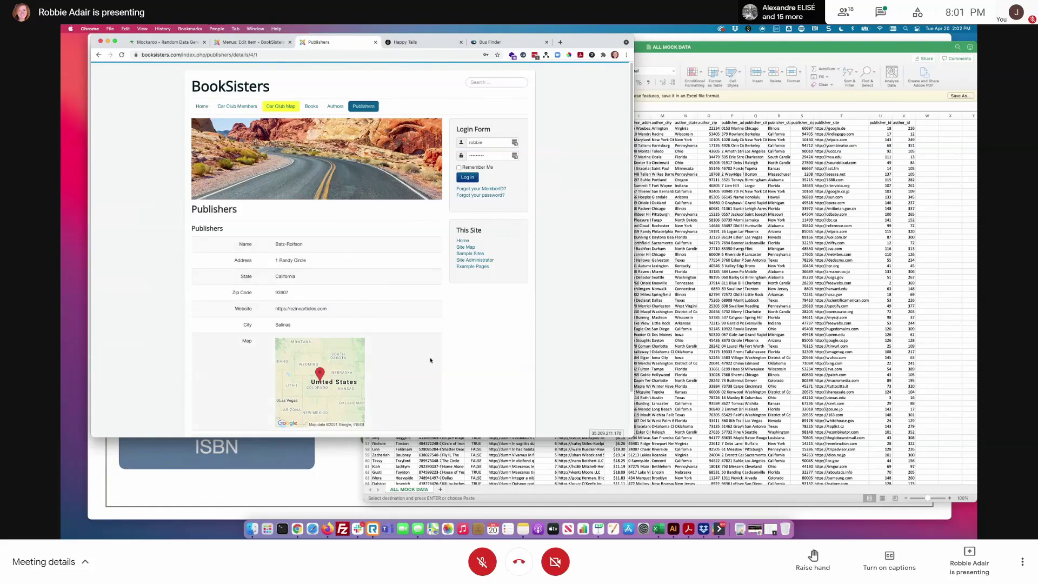
click(311, 106)
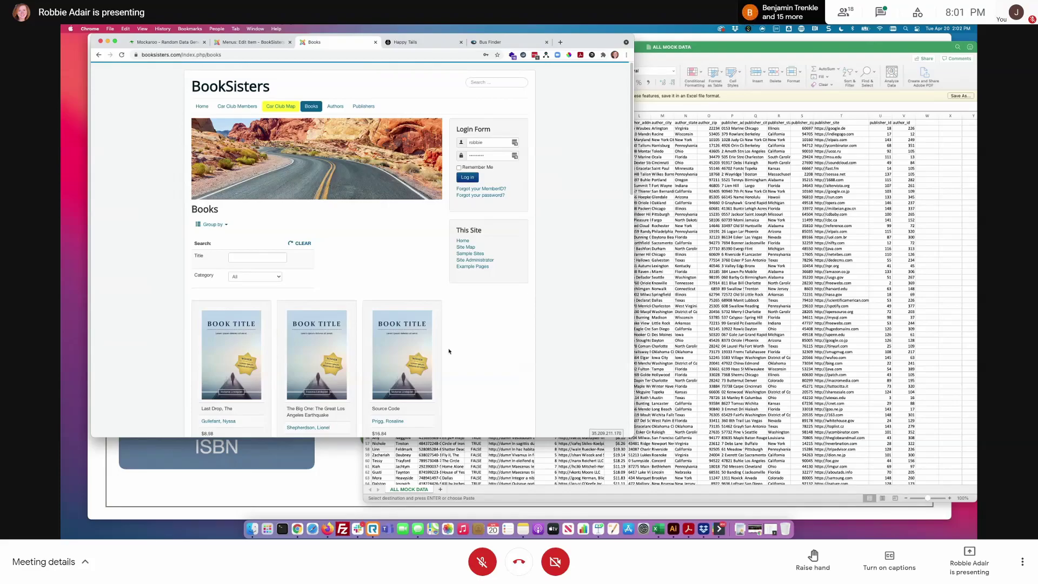
click(265, 40)
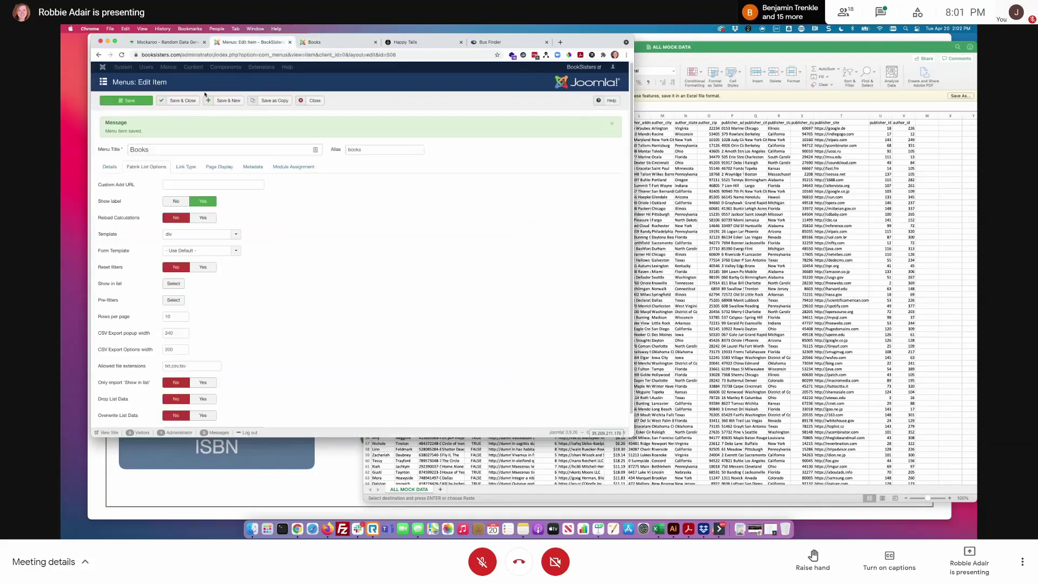
- Close the Books menu item editor and go to the Fabrik Elements list
click(312, 100)
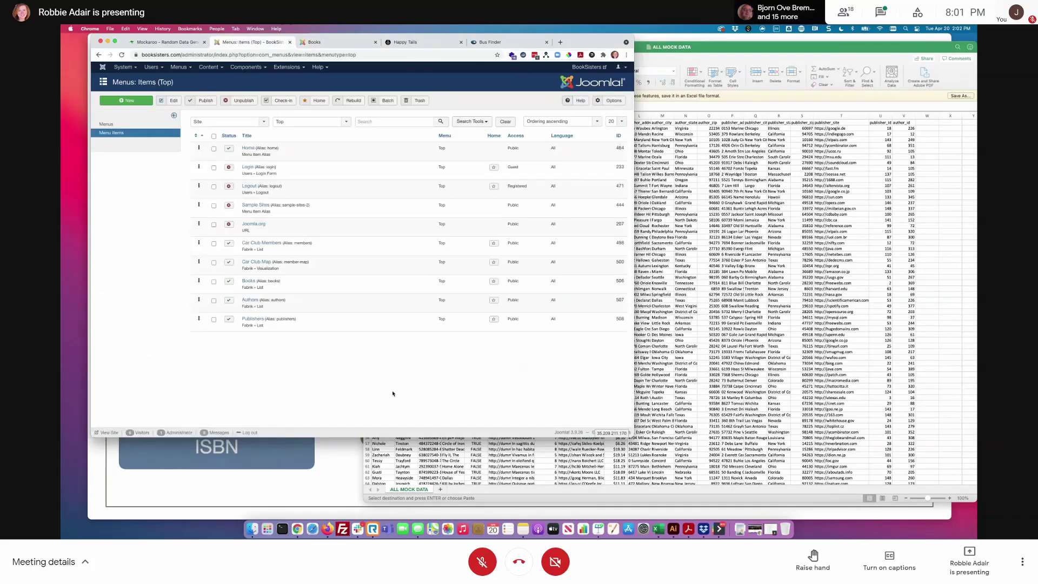
click(246, 66)
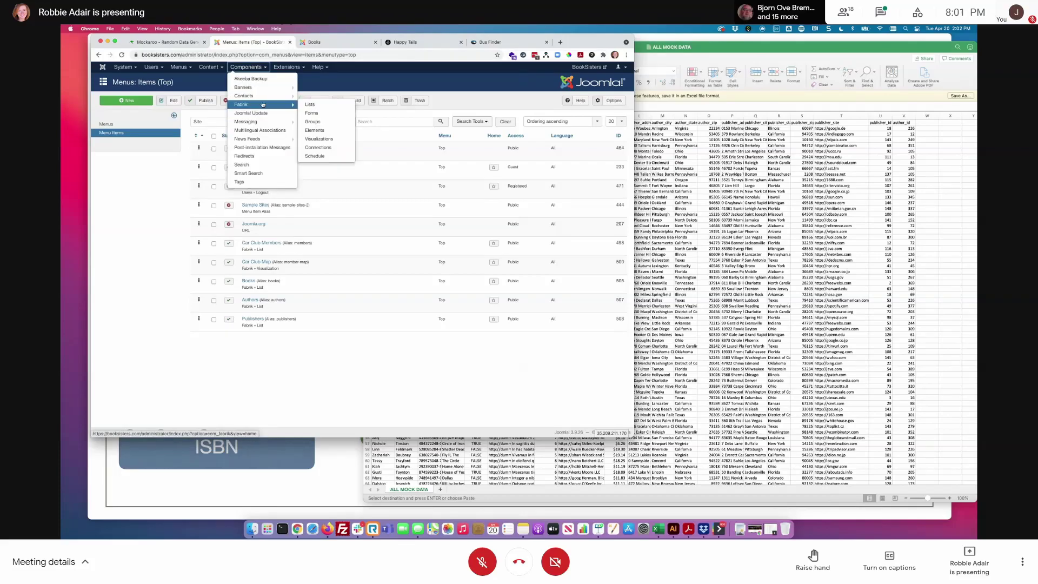
click(302, 104)
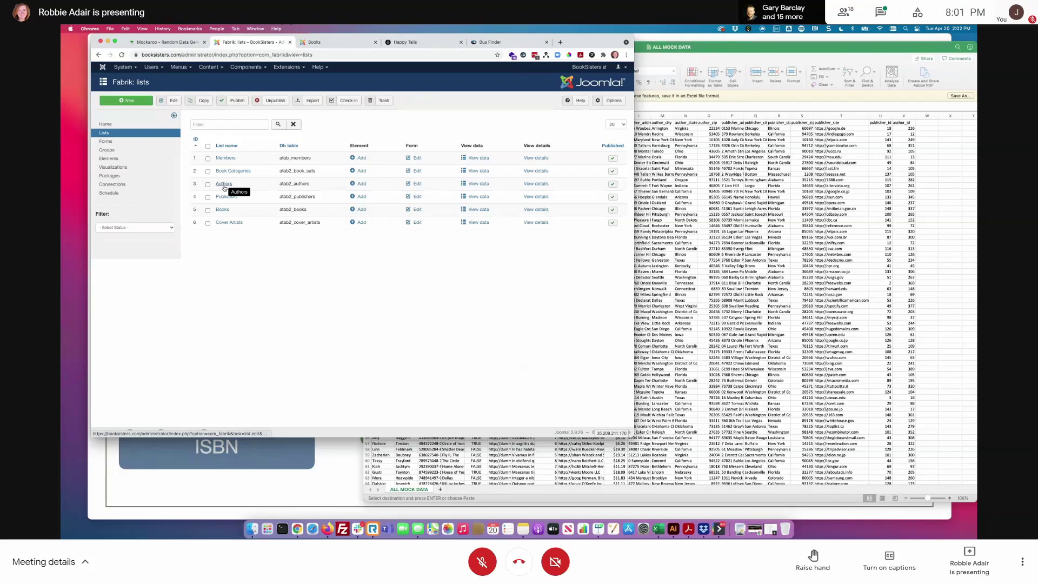
click(108, 158)
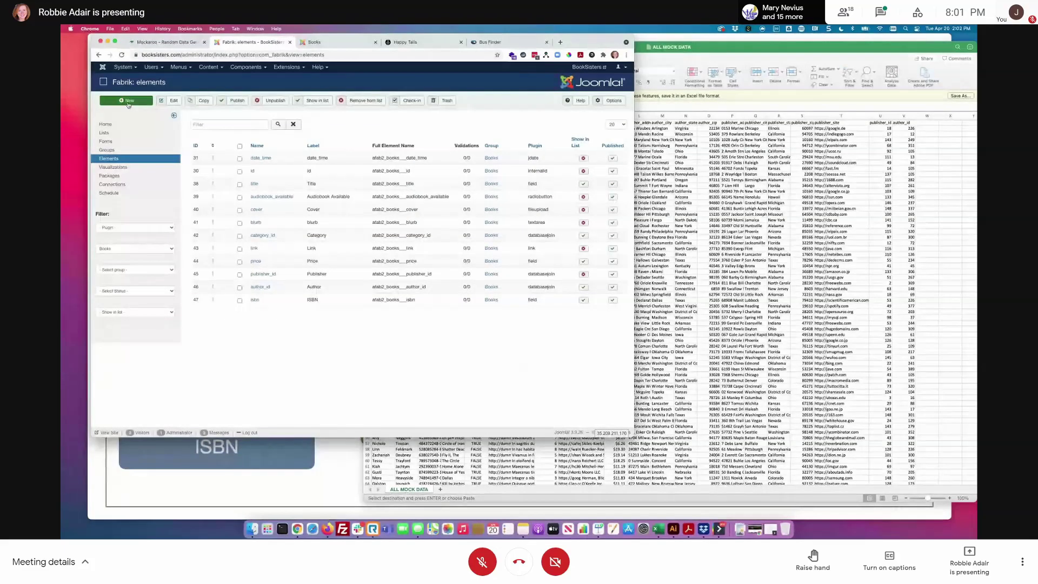
- Filter the elements to the Authors form and start a new element
click(118, 249)
click(111, 235)
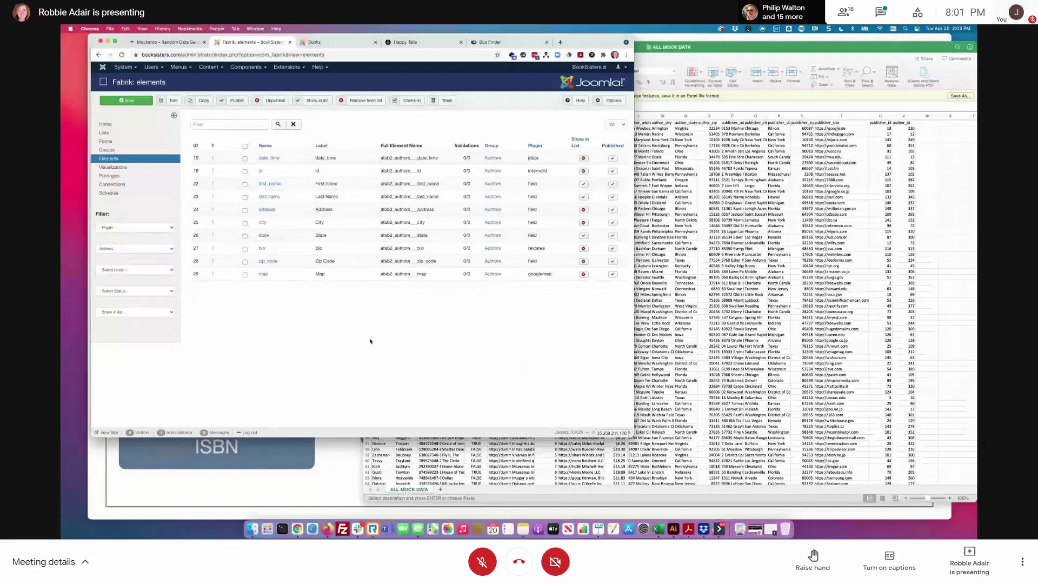
click(145, 101)
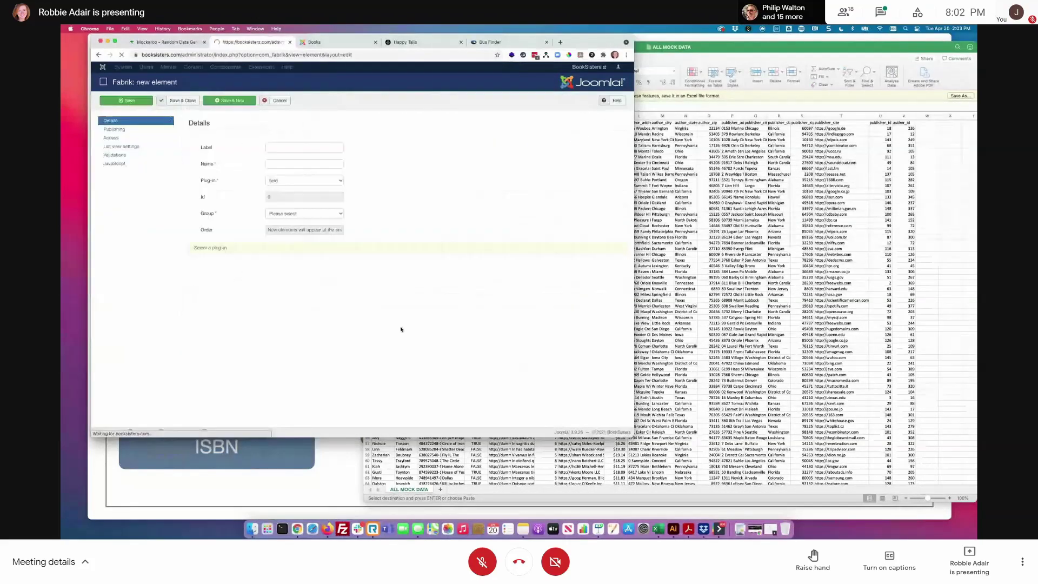
- Make the new element a user plug-in labelled 'User ID' with the auto-filled name user_id
click(294, 184)
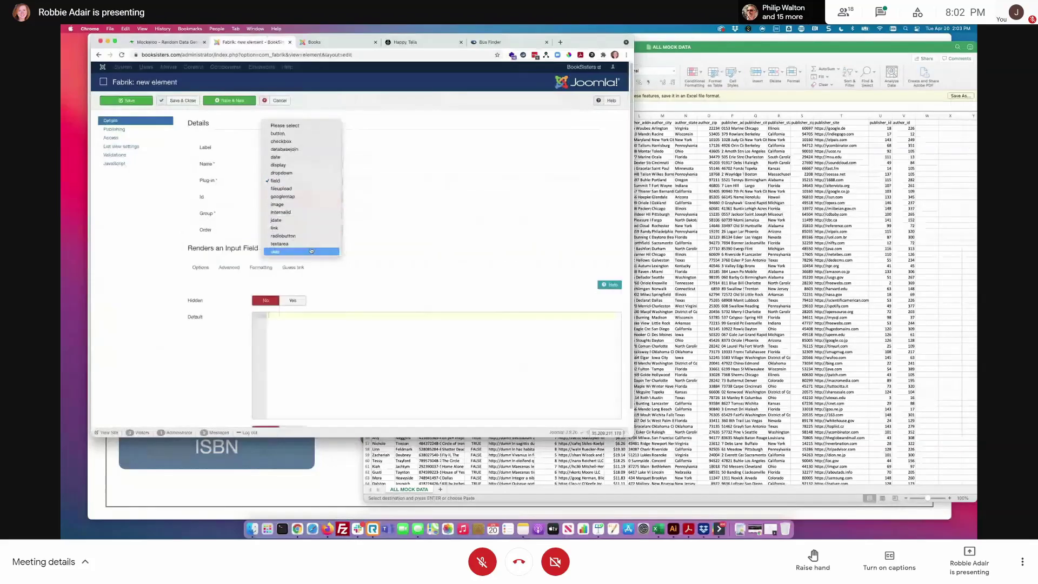
click(269, 254)
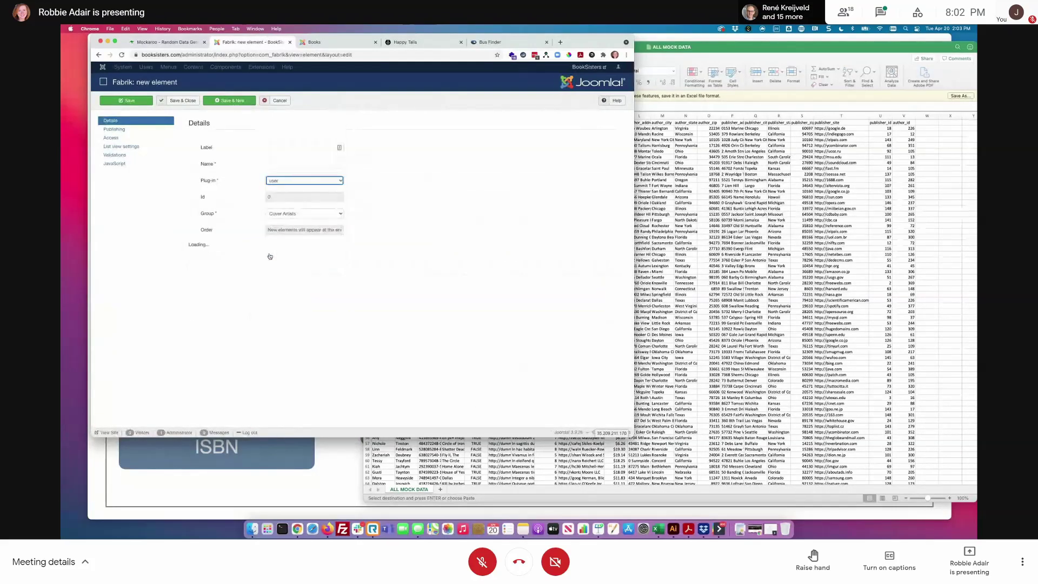
click(283, 148)
text(User ID)
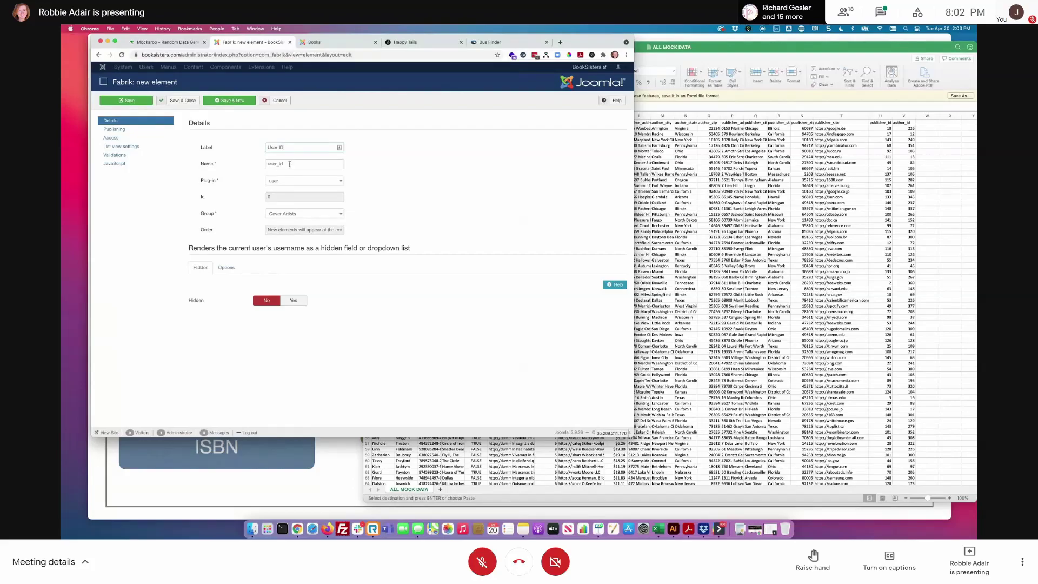
double_click(290, 164)
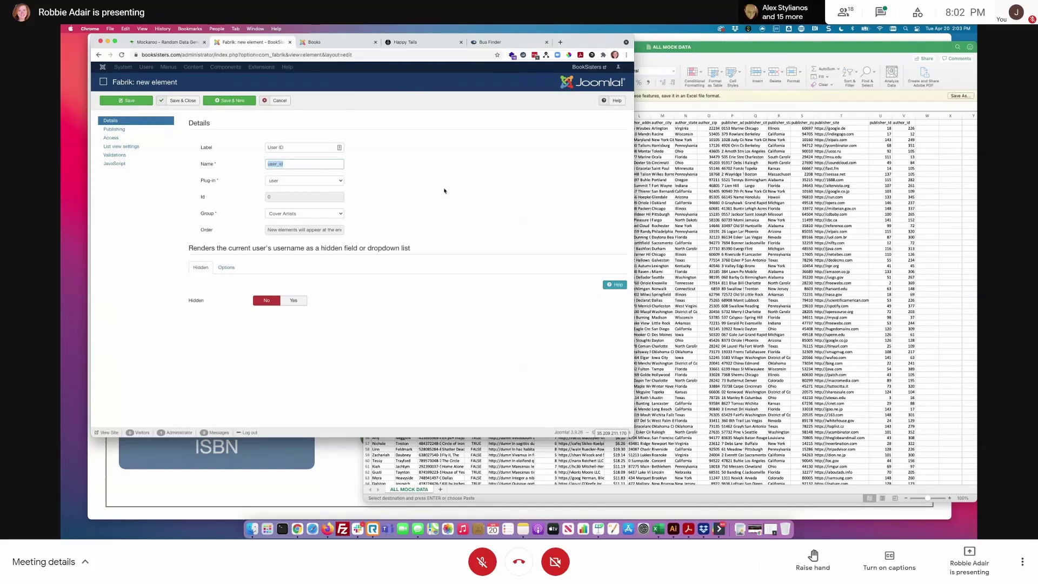
click(444, 190)
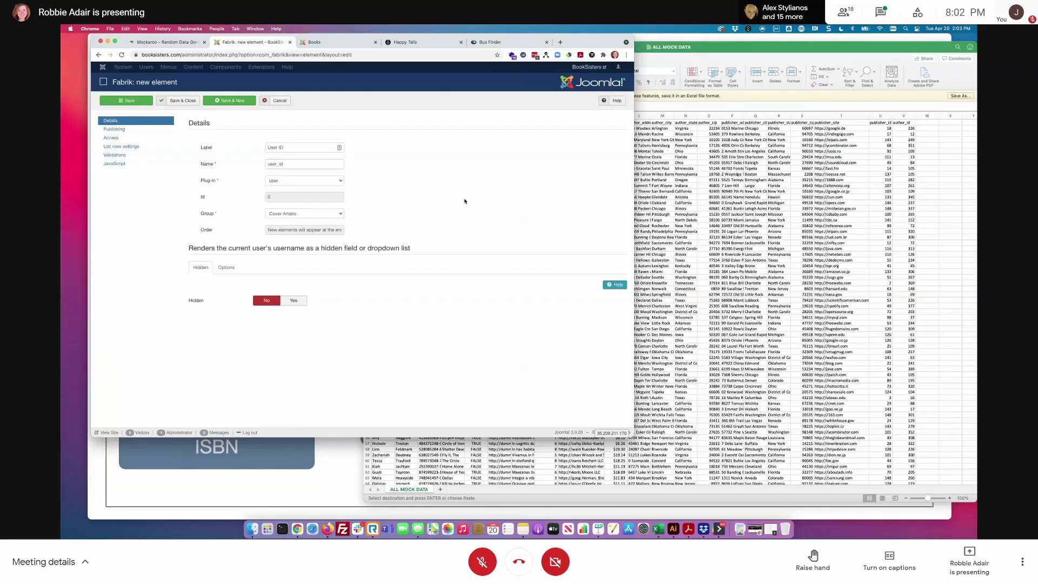
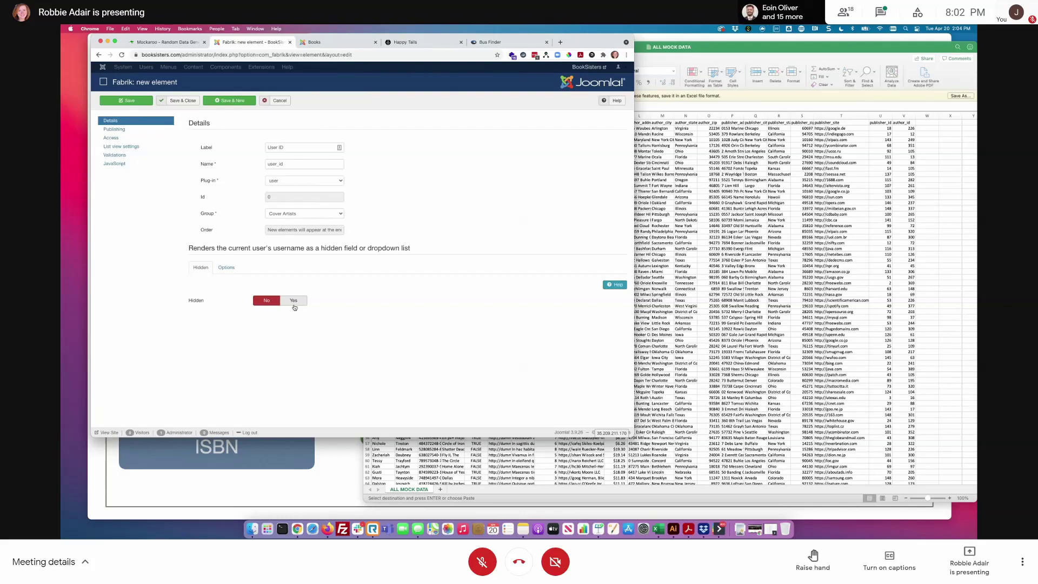
- In the element's options, set User Data to store the user's ID
click(225, 267)
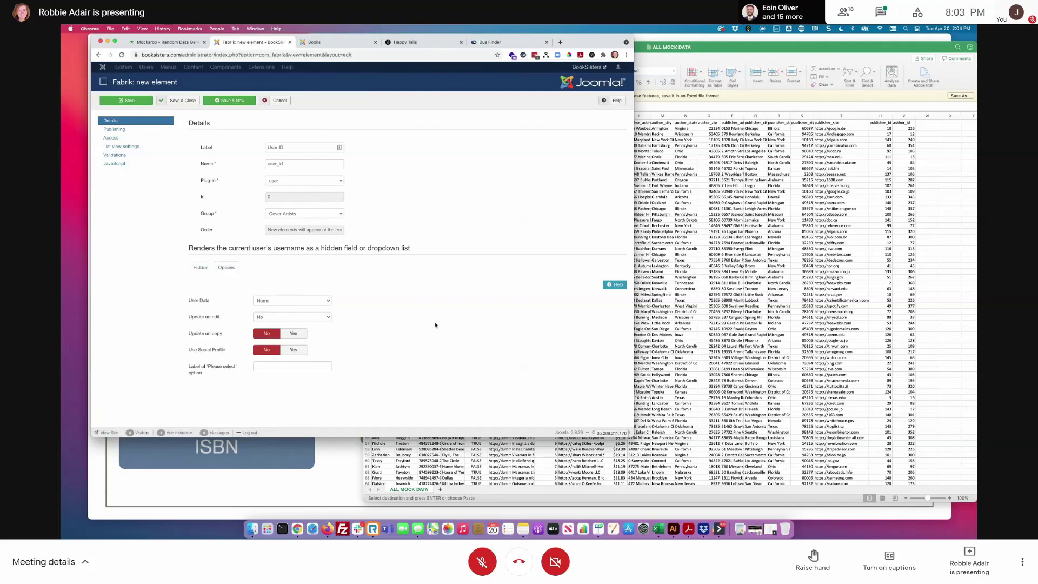
click(306, 301)
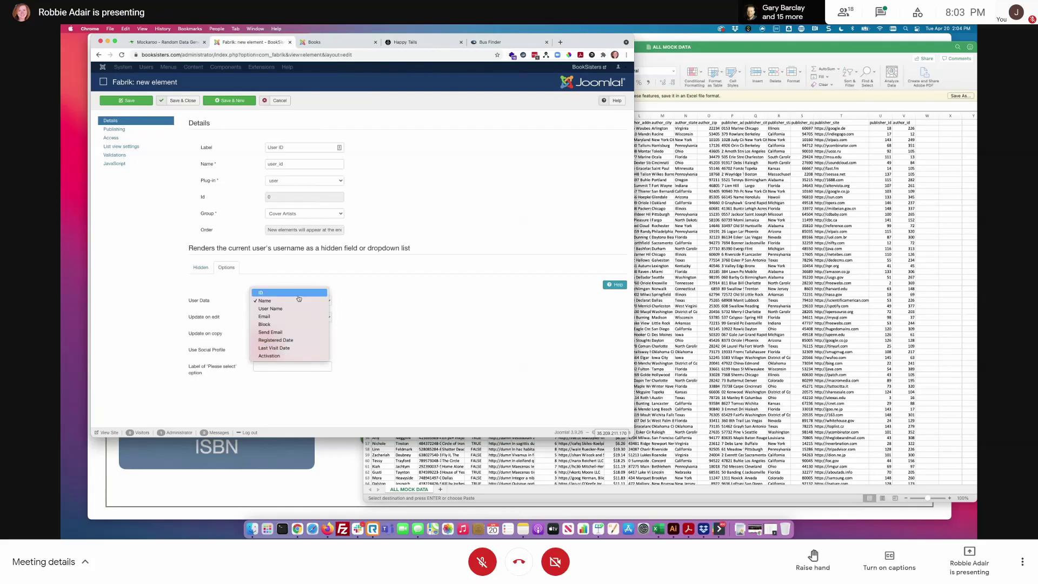
click(299, 295)
- Set Update on edit to 'Yes - if element not accessible or hidden' and save the element
mouse_move(199, 317)
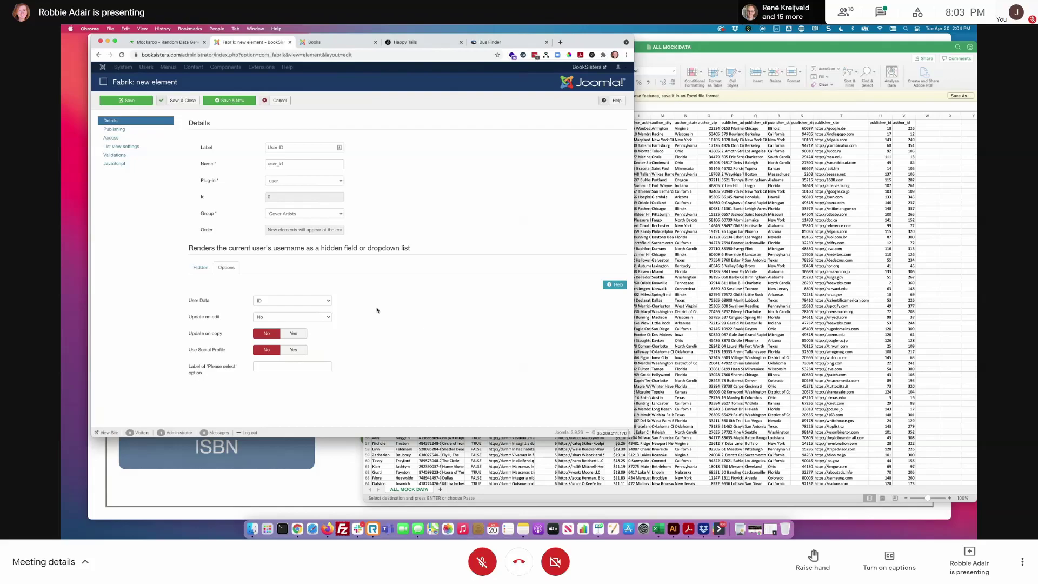
click(319, 316)
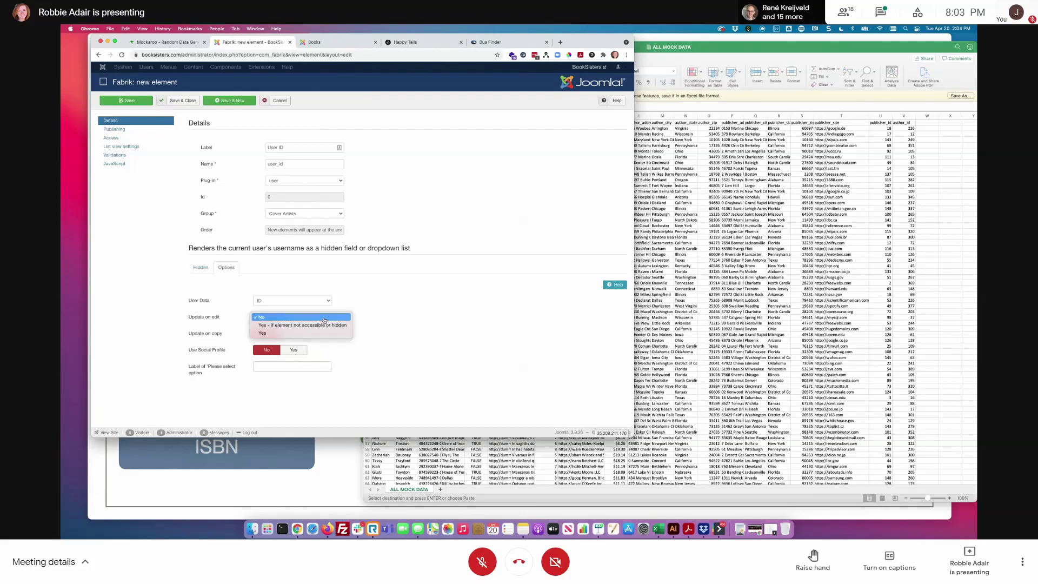
click(485, 315)
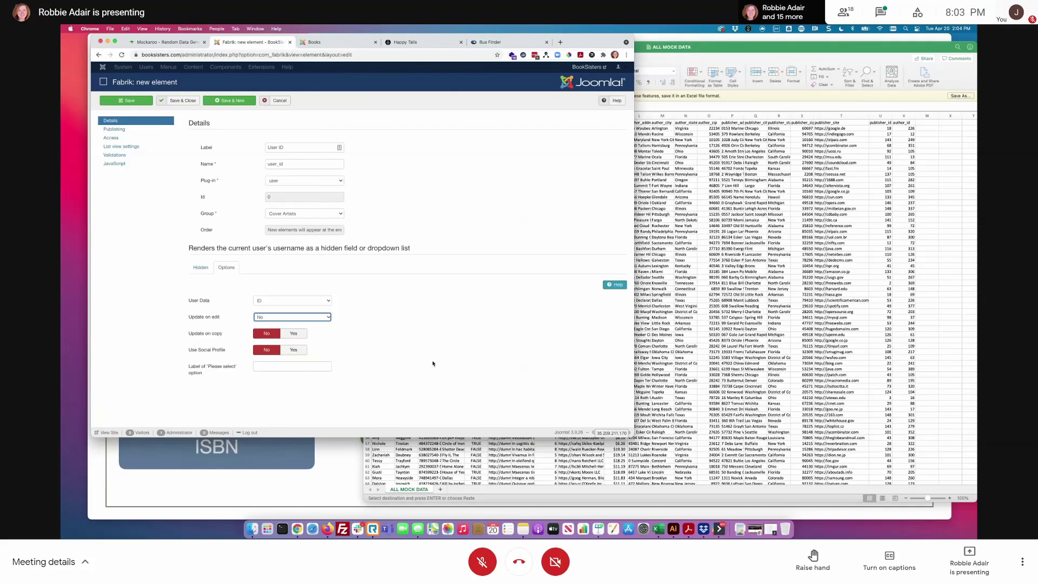
click(448, 348)
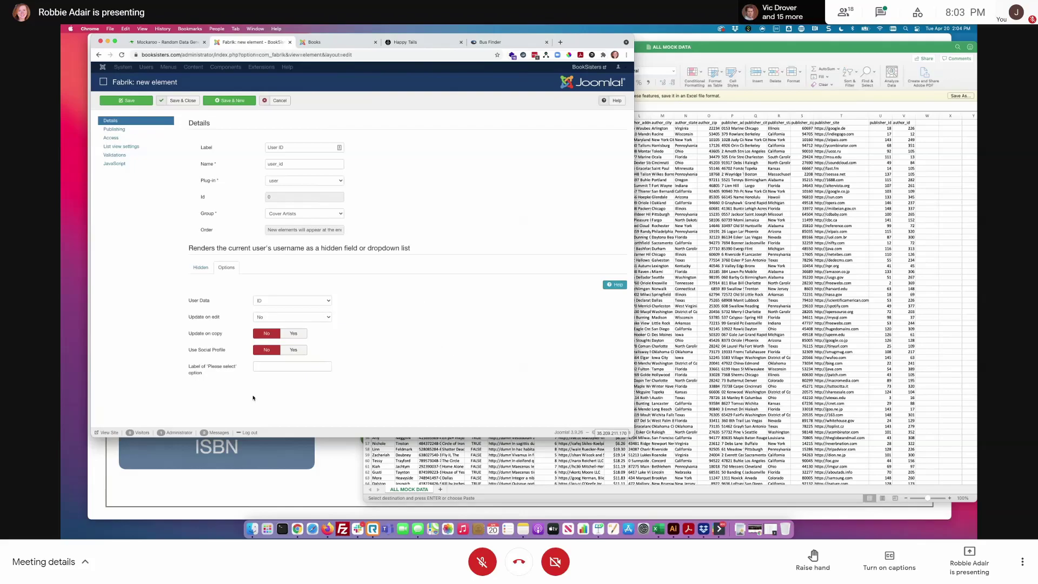
click(288, 319)
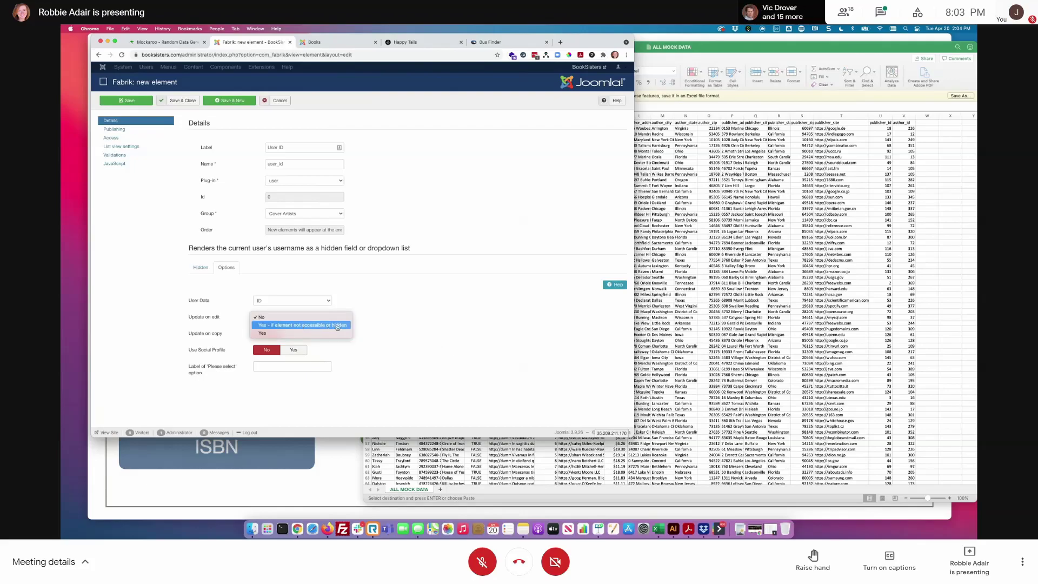
click(337, 326)
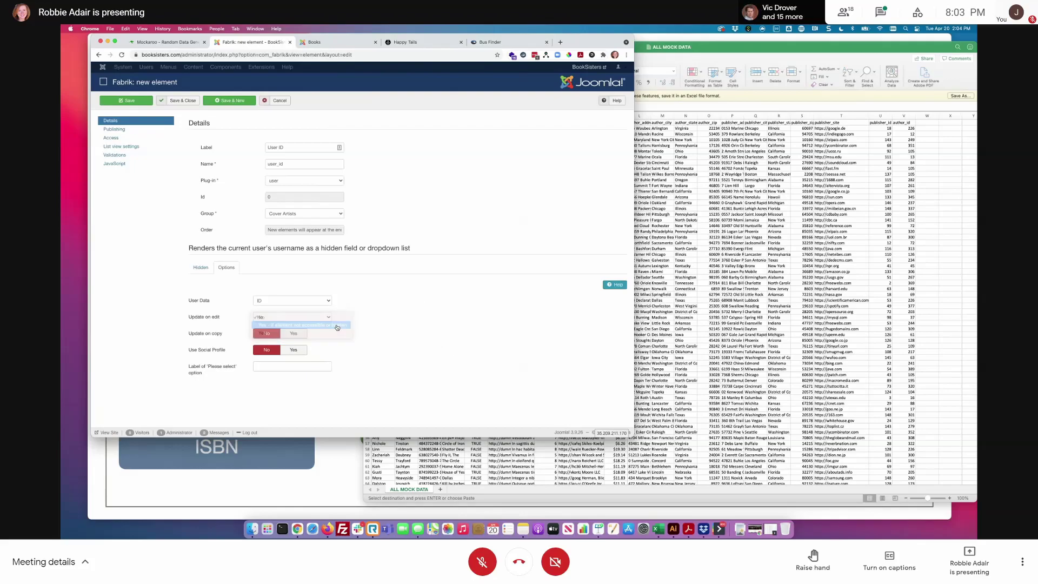
click(408, 328)
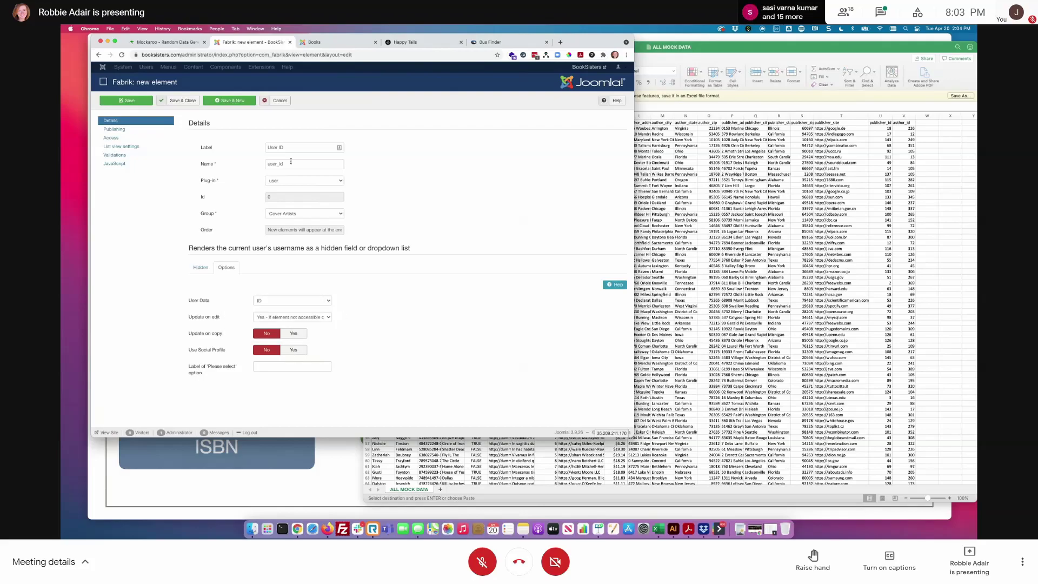
click(184, 101)
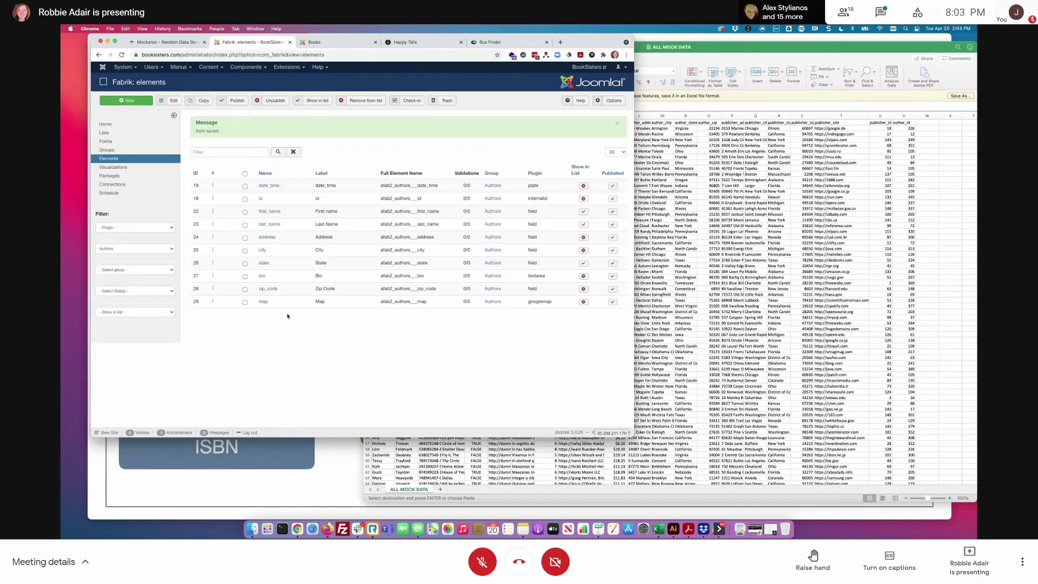
- Among the Cover Artists elements, move user_id into the Authors group and save it
click(126, 248)
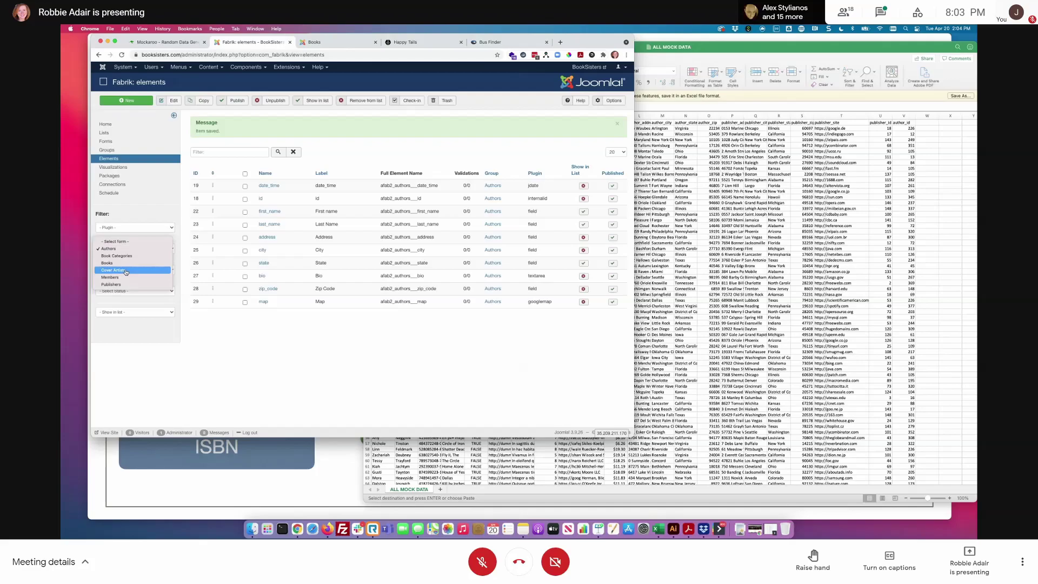
click(126, 271)
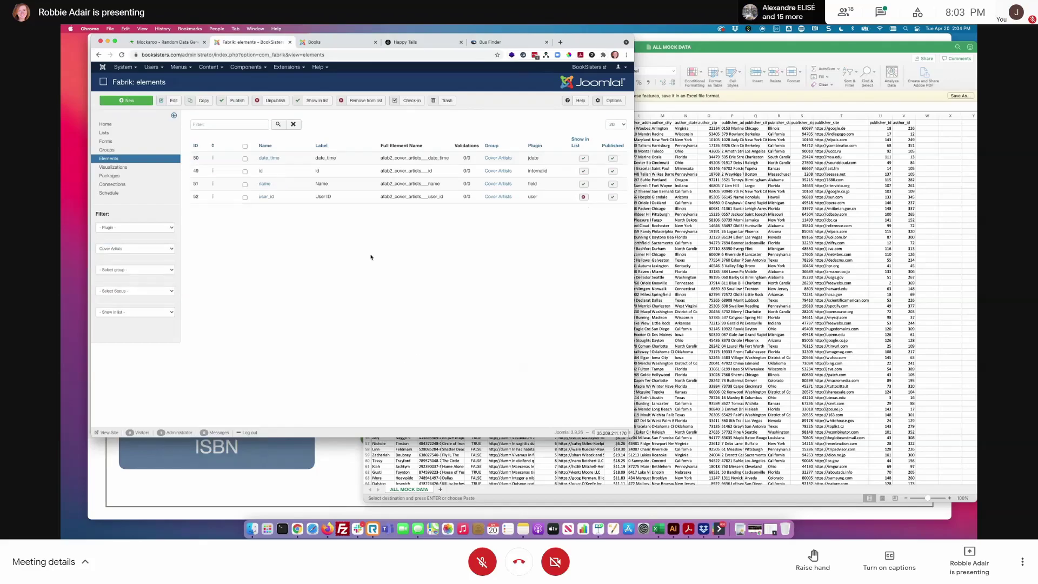
click(262, 197)
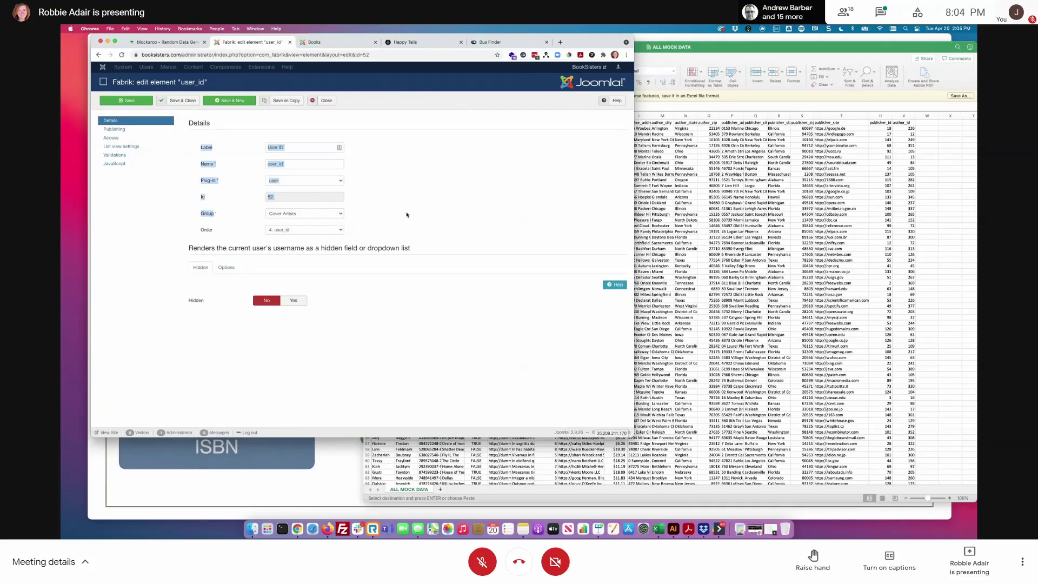
click(331, 213)
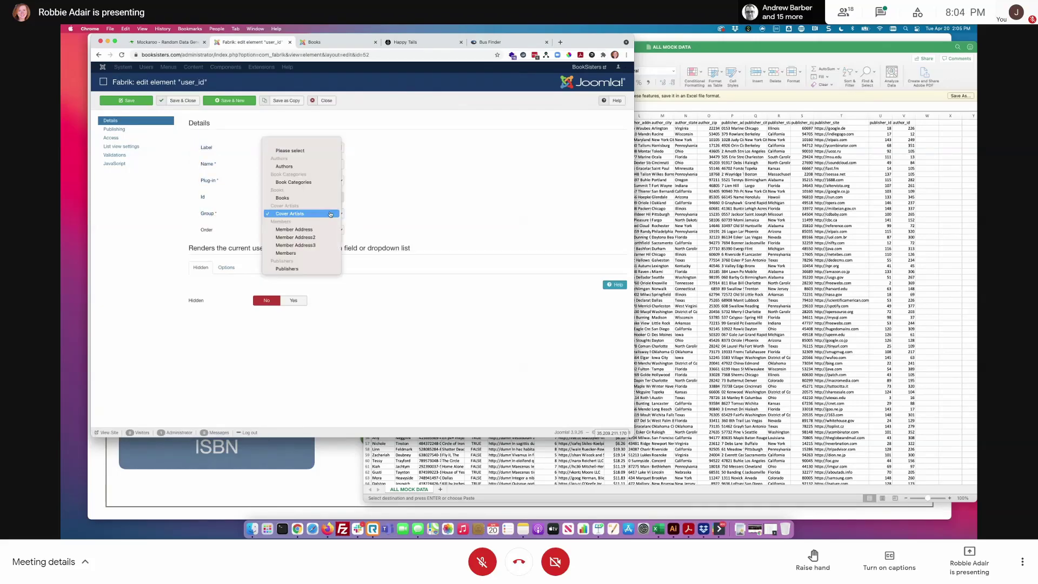
click(312, 170)
click(188, 102)
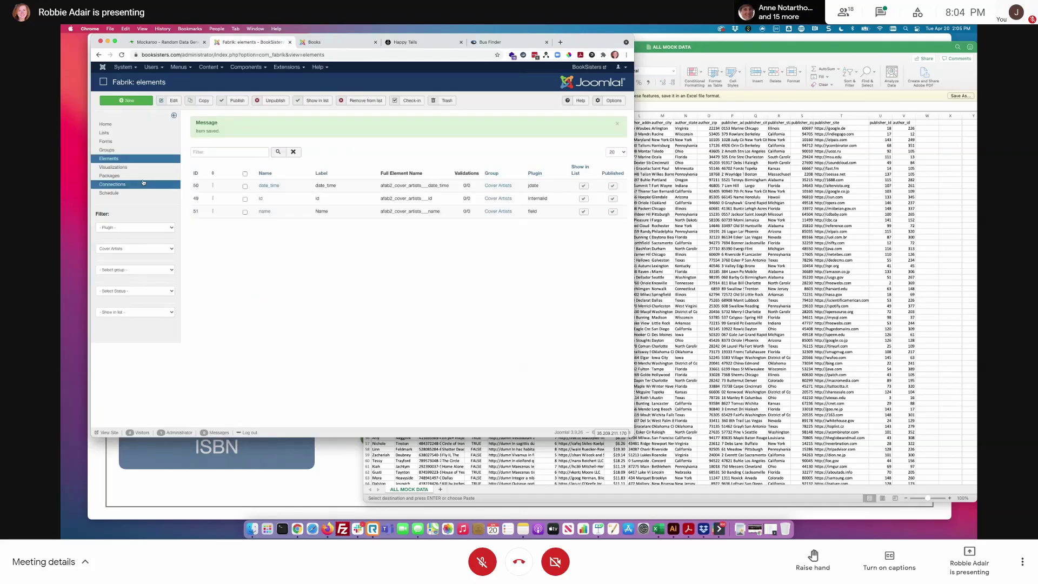
- Filter the element list to the Authors form to confirm the User ID element is there
click(128, 251)
click(128, 229)
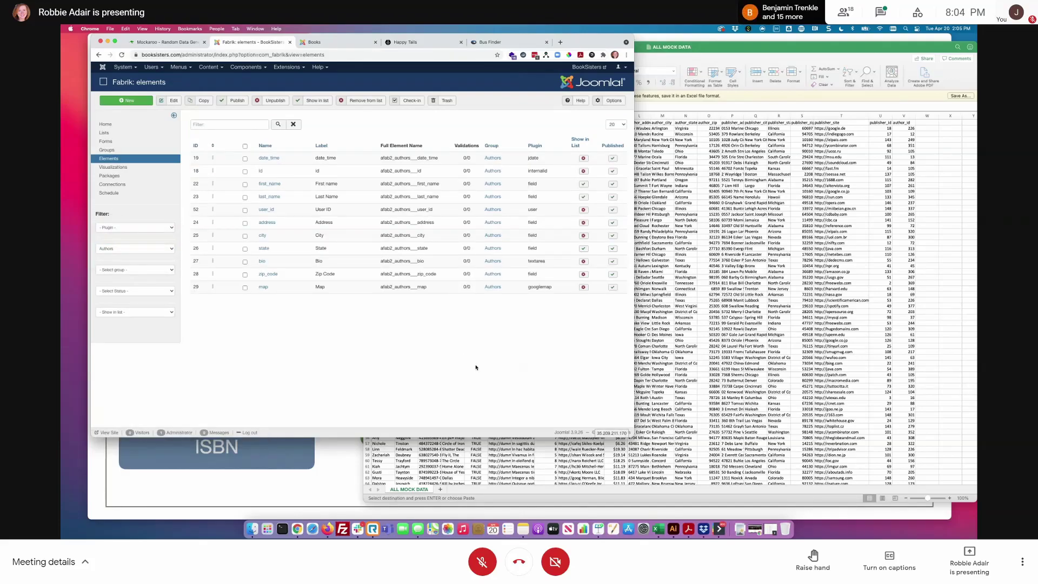
drag(308, 210, 333, 212)
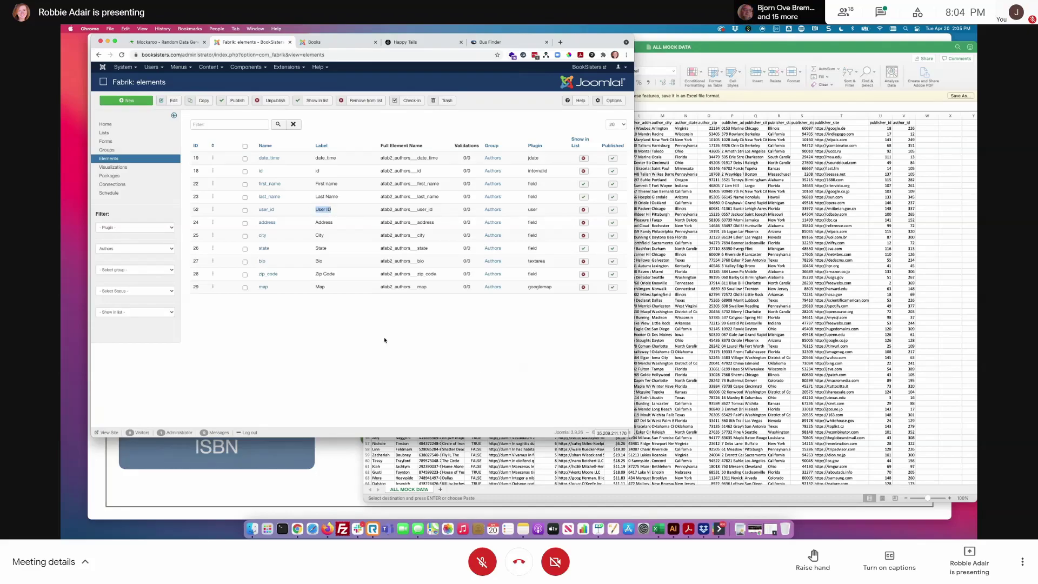
click(152, 67)
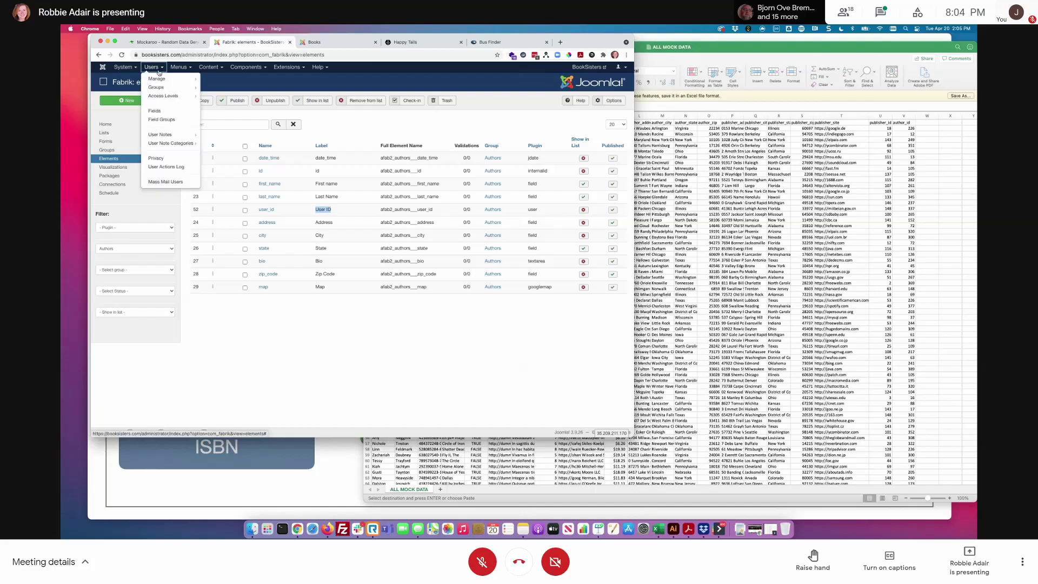
- Start a new Joomla user and enter the author test account's name and login name
click(157, 76)
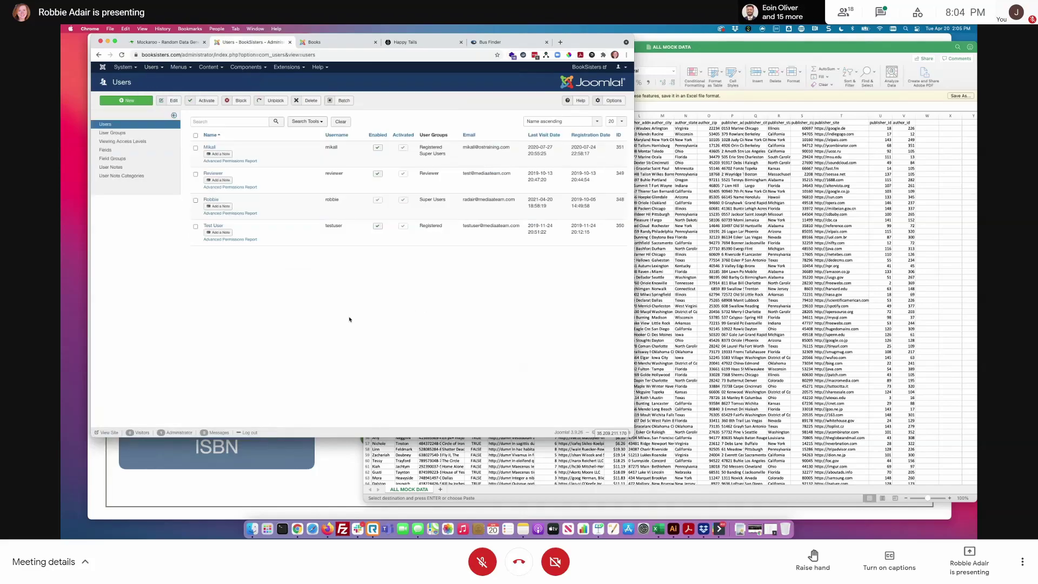
click(105, 150)
click(204, 140)
text(Author1)
drag(190, 142, 161, 140)
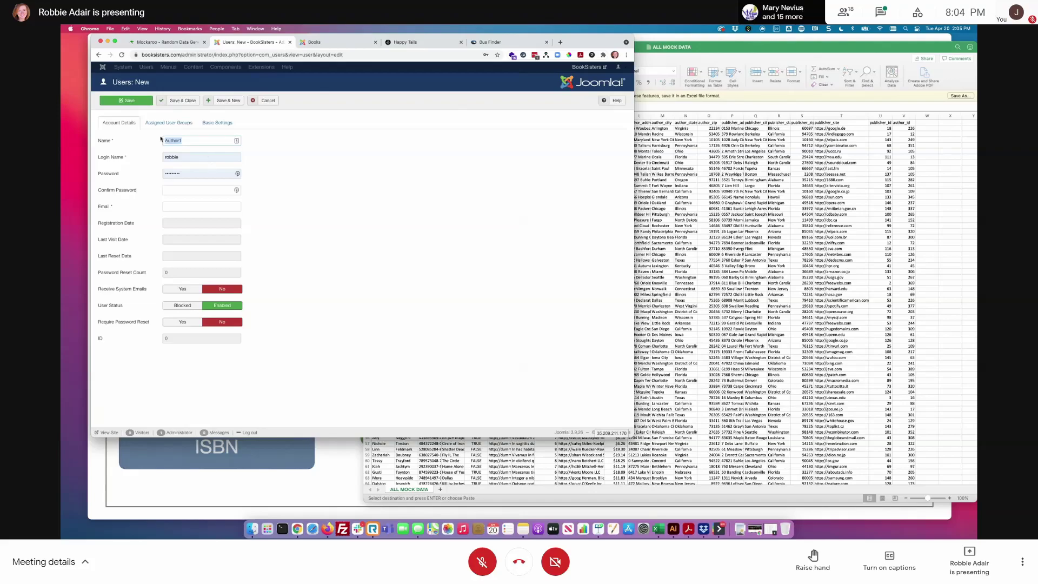
double_click(177, 157)
text(auth)
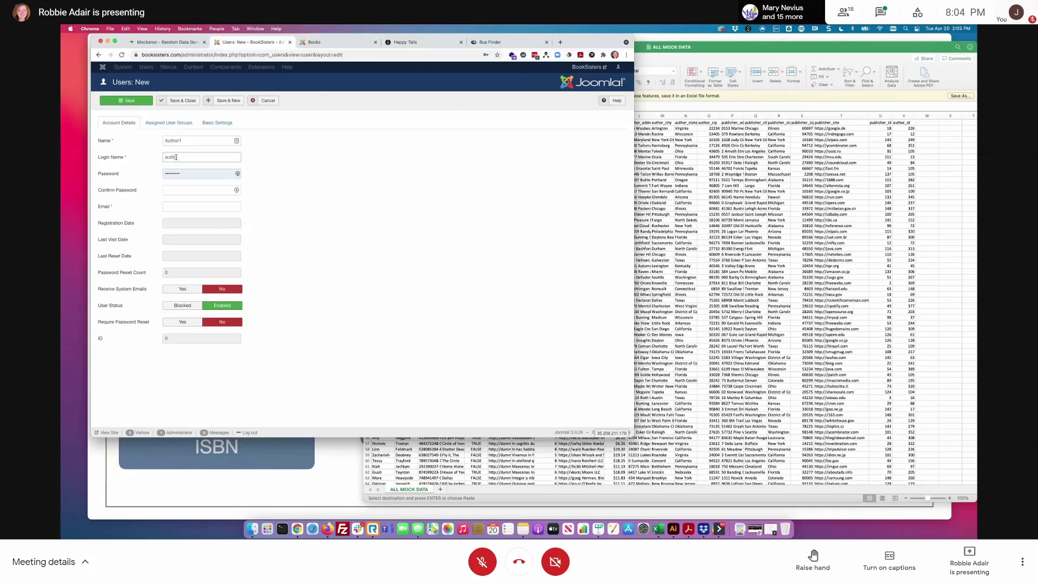
text(or1)
- Set and confirm the account password and fill in the user's e-mail address
double_click(163, 173)
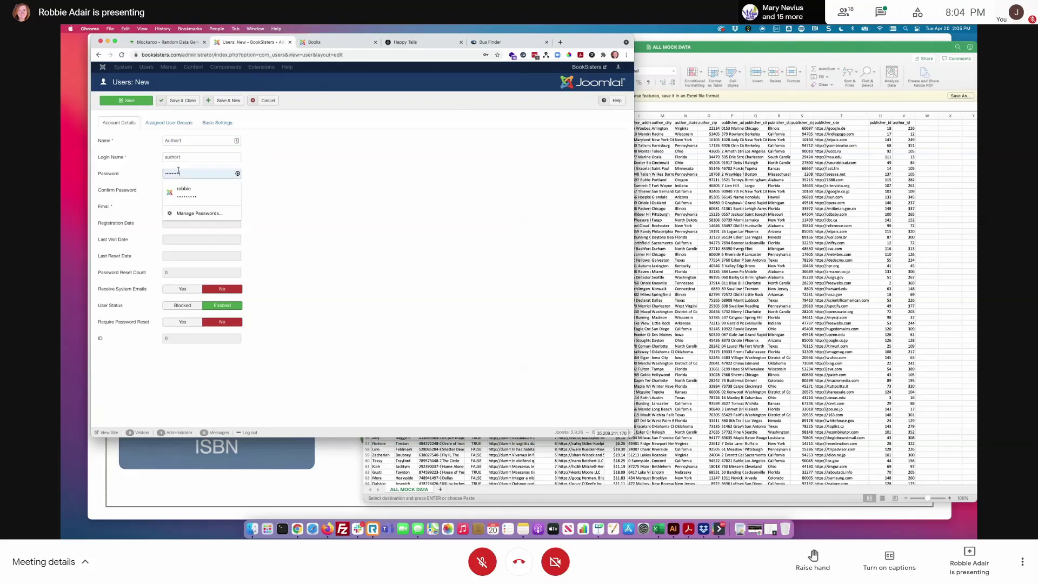
key(BackSpace)
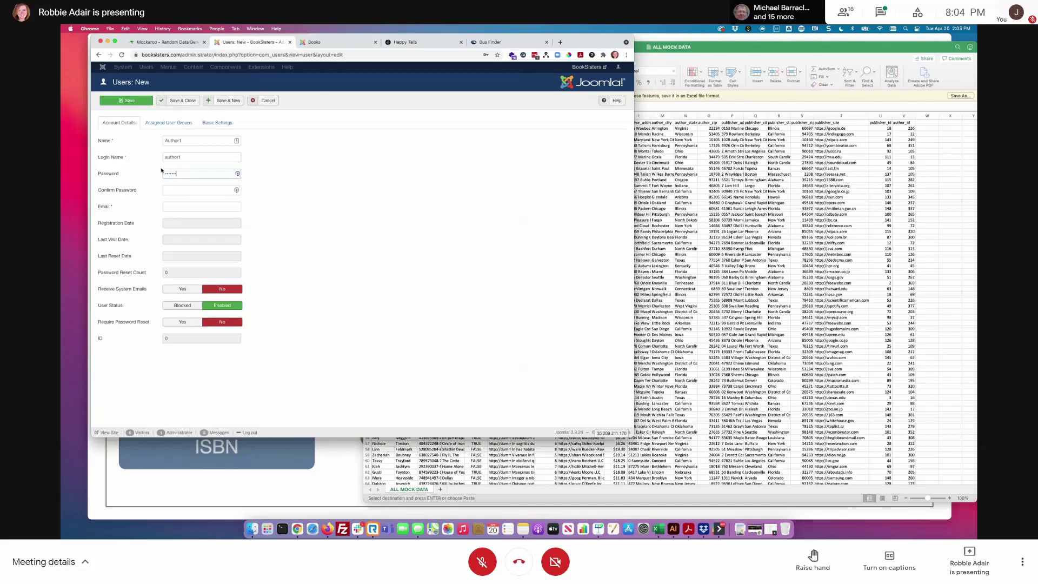
click(174, 190)
text(pass)
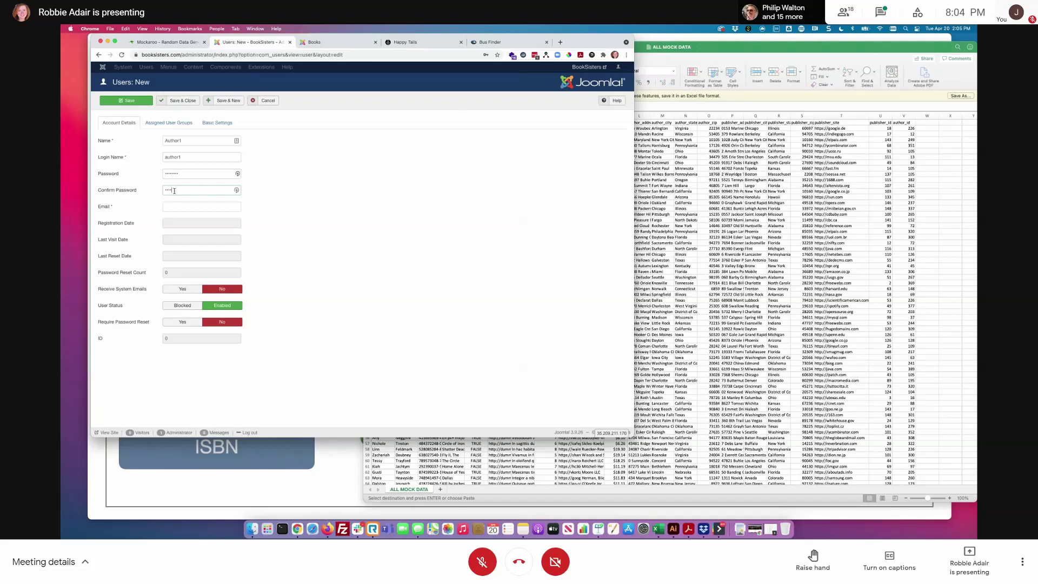
text(word)
click(193, 205)
text(@mediatema.co)
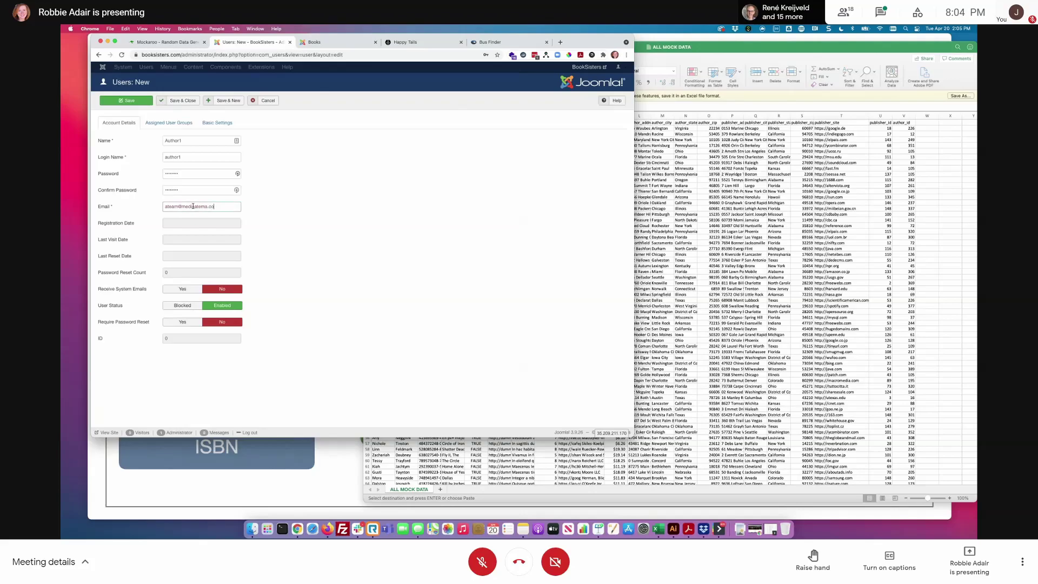
key(BackSpace)
key(BackSpace)
text(eam.com)
- Check the Registered group assignment, save the user, and dismiss the save-password prompt
click(169, 123)
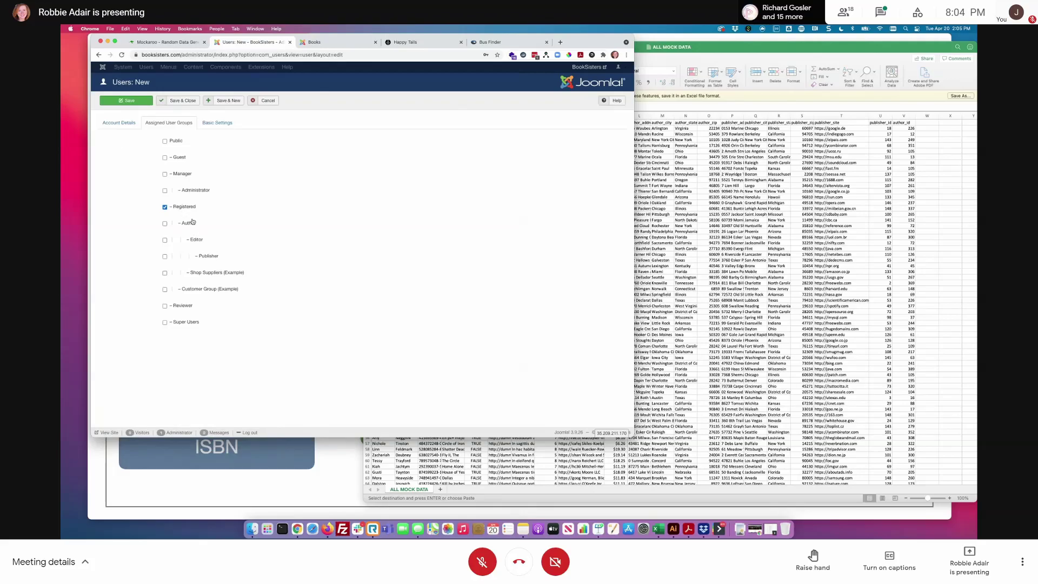
click(124, 123)
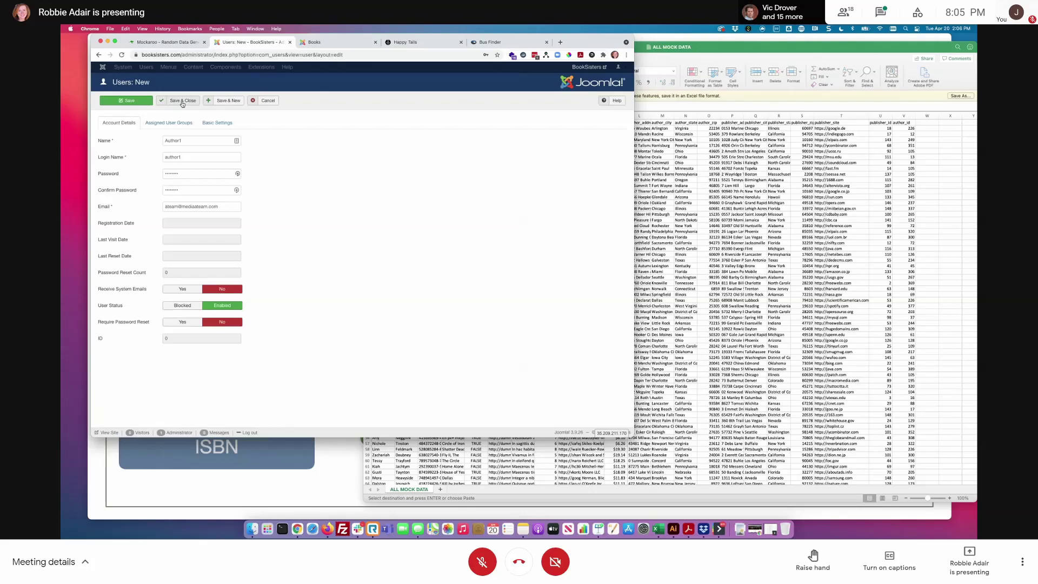
click(183, 102)
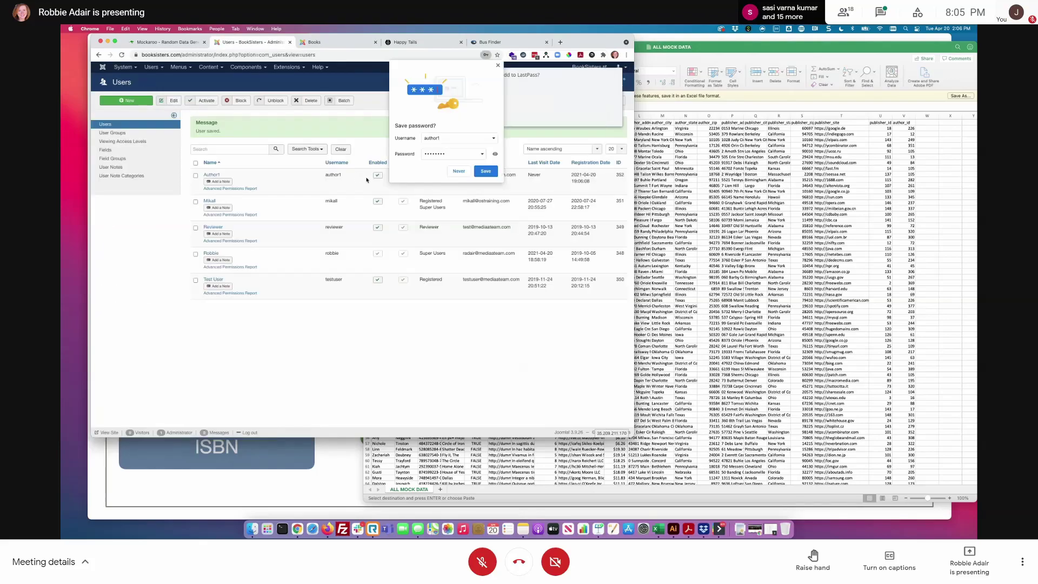
click(498, 66)
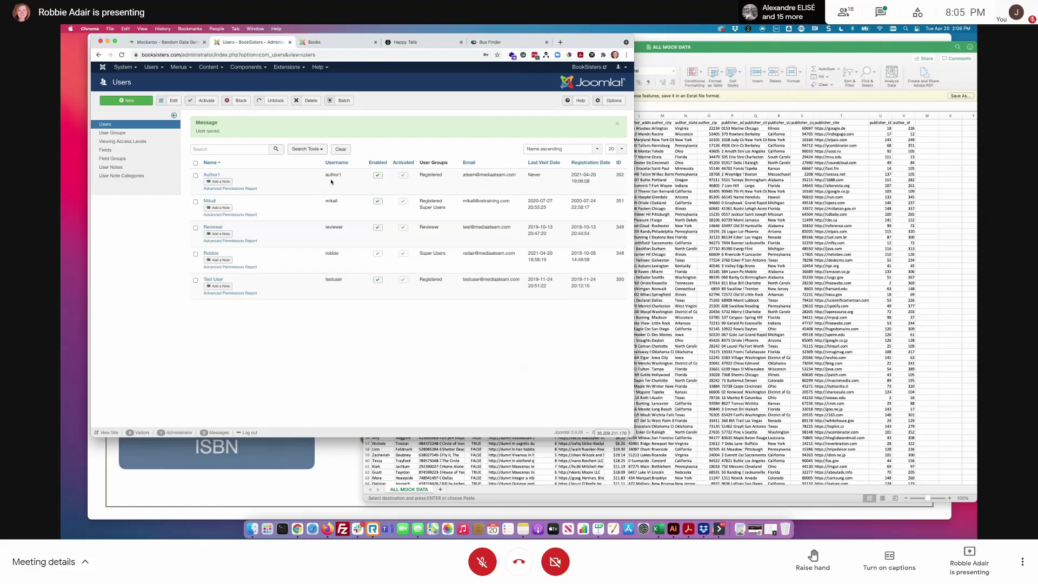
click(326, 44)
- Go to the Fabrik lists overview and view the Authors list records
click(252, 41)
click(246, 67)
mouse_move(241, 105)
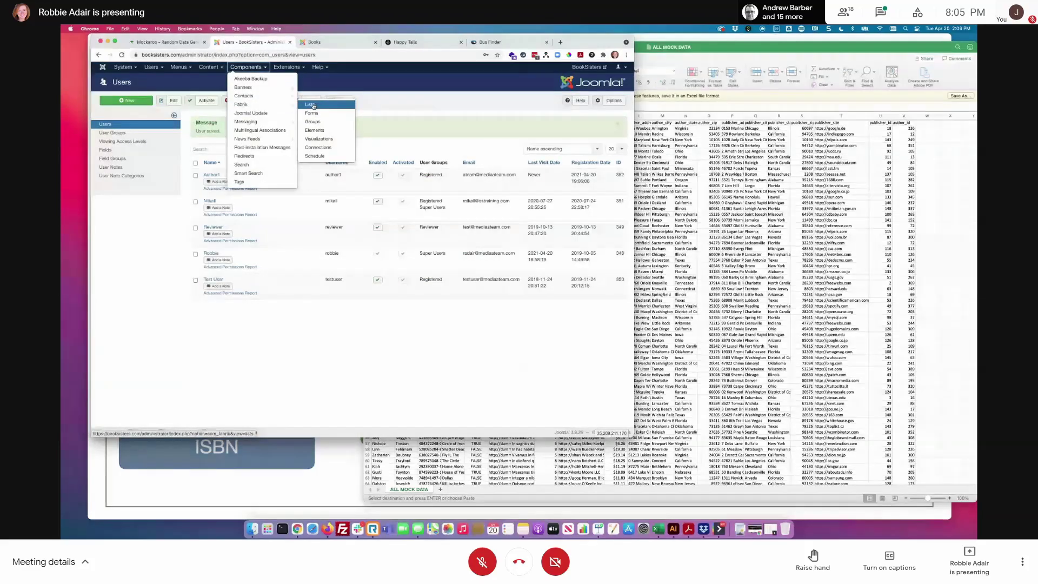
click(312, 105)
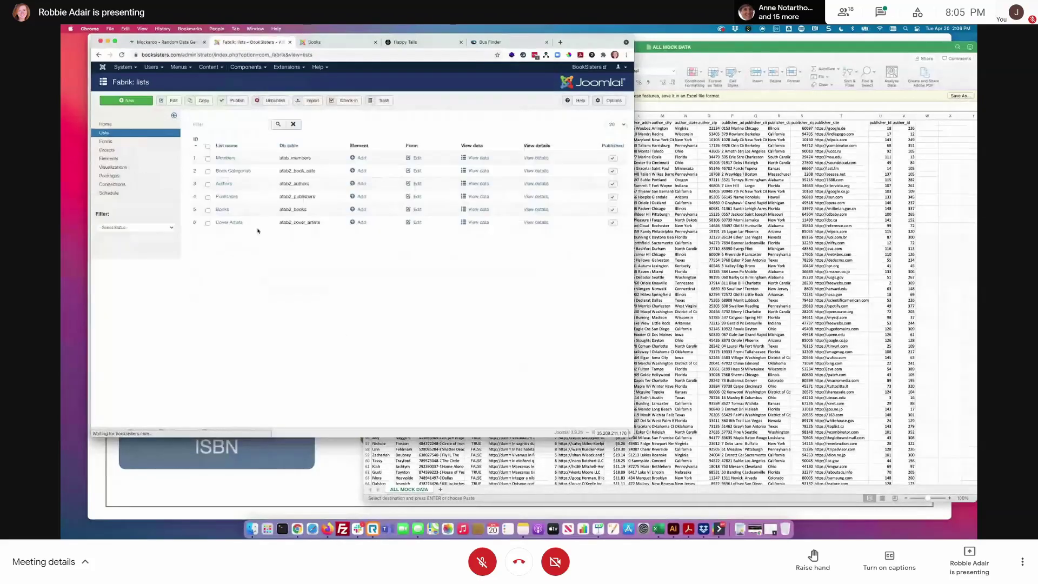
click(483, 186)
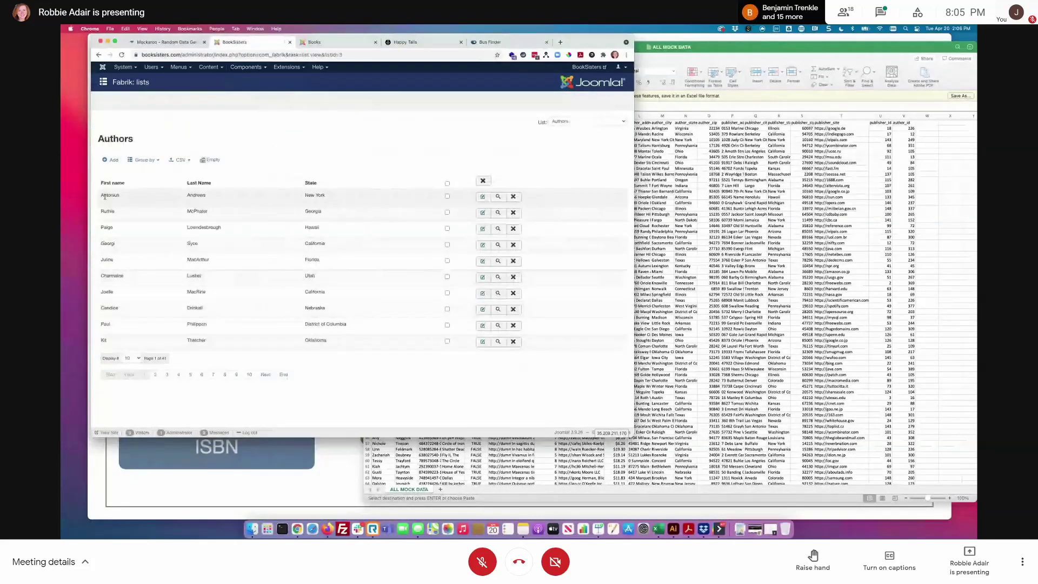
- Set the first author record's User ID to 352 and save it
click(481, 197)
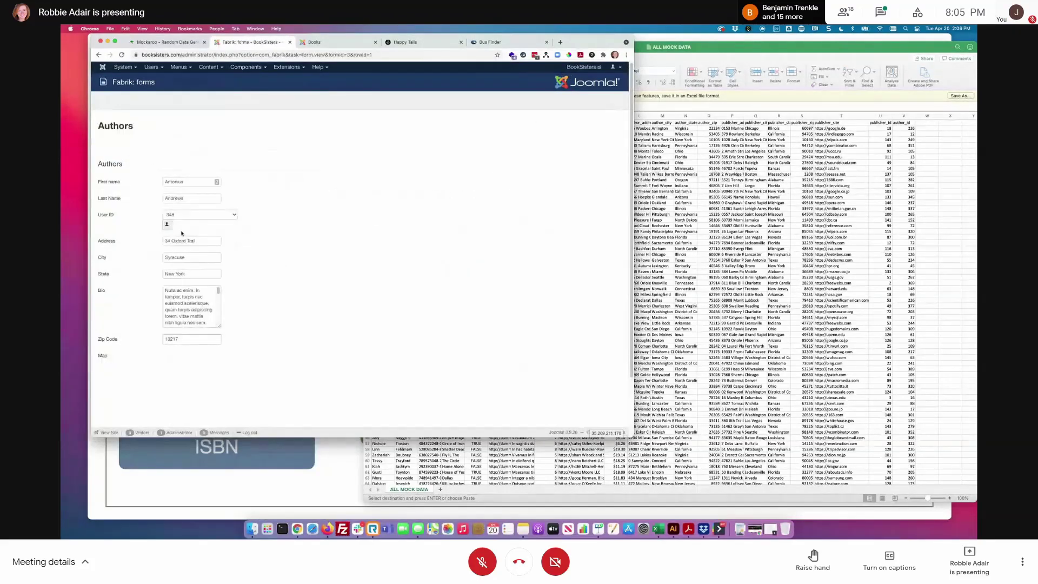
click(187, 215)
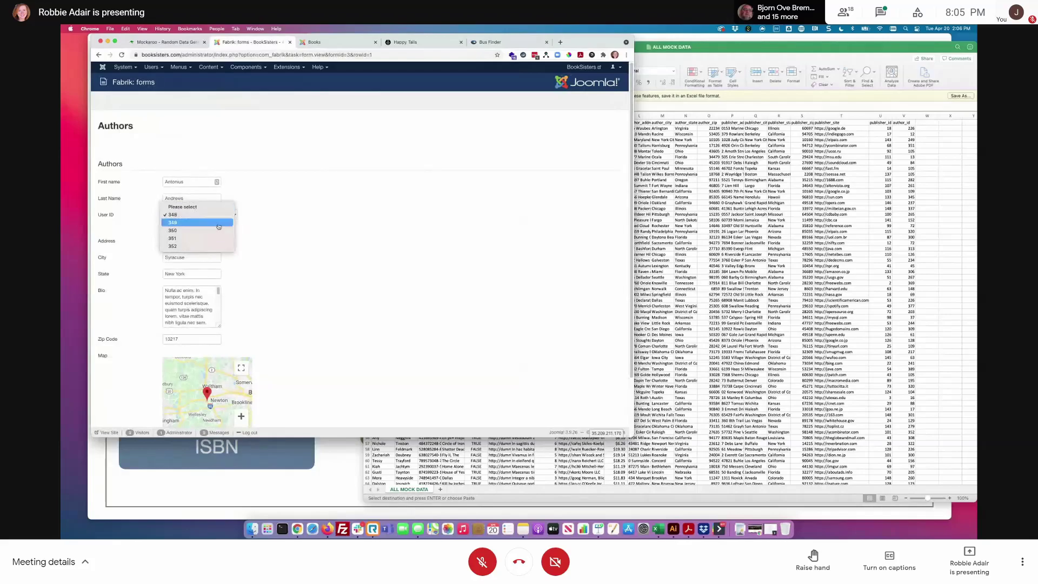
click(182, 247)
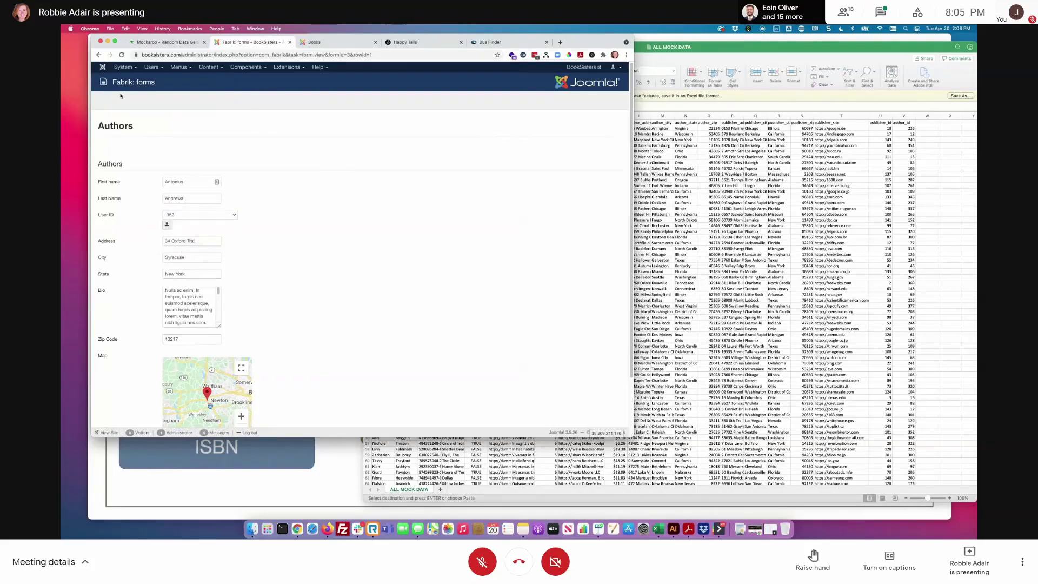
scroll(367, 270, down, 3)
click(112, 401)
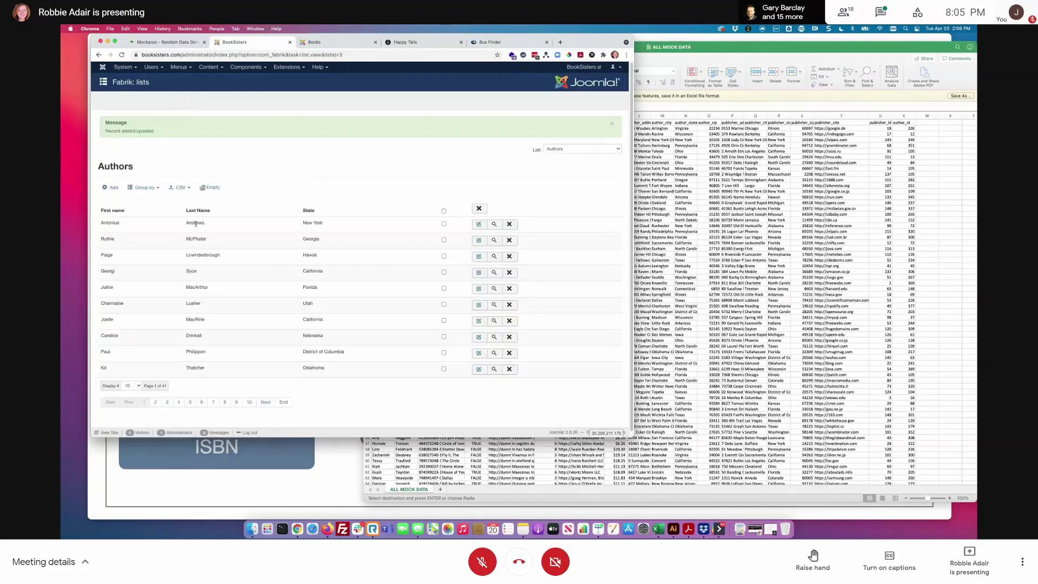
drag(100, 222, 254, 239)
click(361, 195)
click(249, 69)
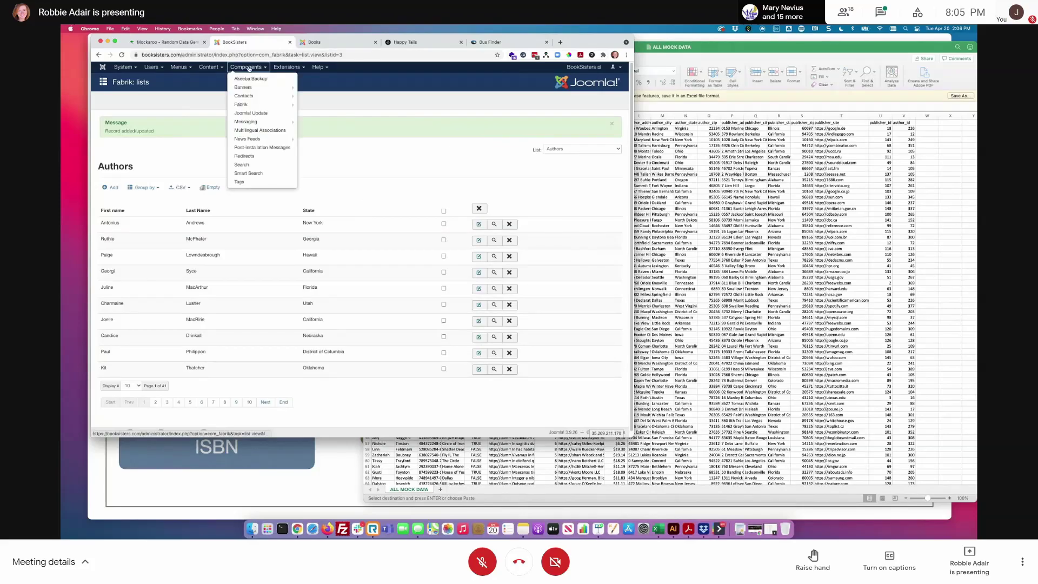
- Open the Authors list settings at the Access tab to review its edit, add and delete permissions
mouse_move(254, 104)
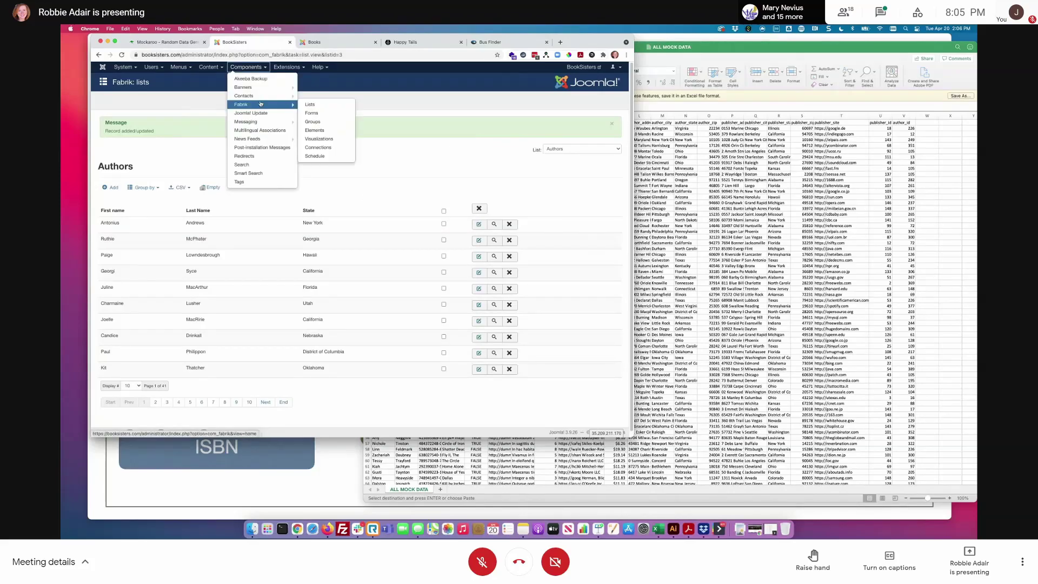
click(313, 106)
click(224, 184)
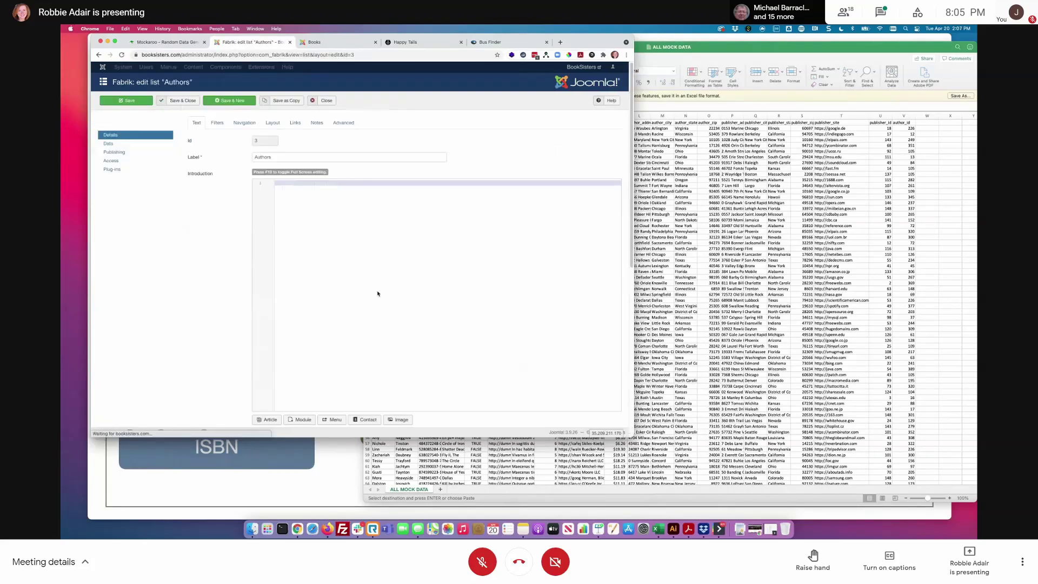
click(124, 164)
mouse_move(198, 151)
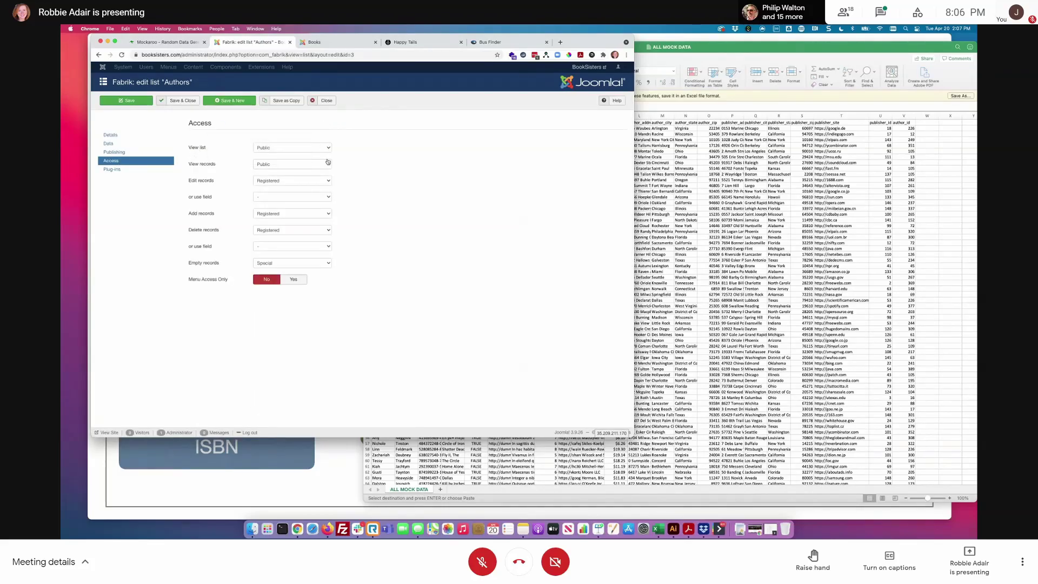
click(345, 42)
- On the front end, open the Authors page and view the first author's details
click(335, 106)
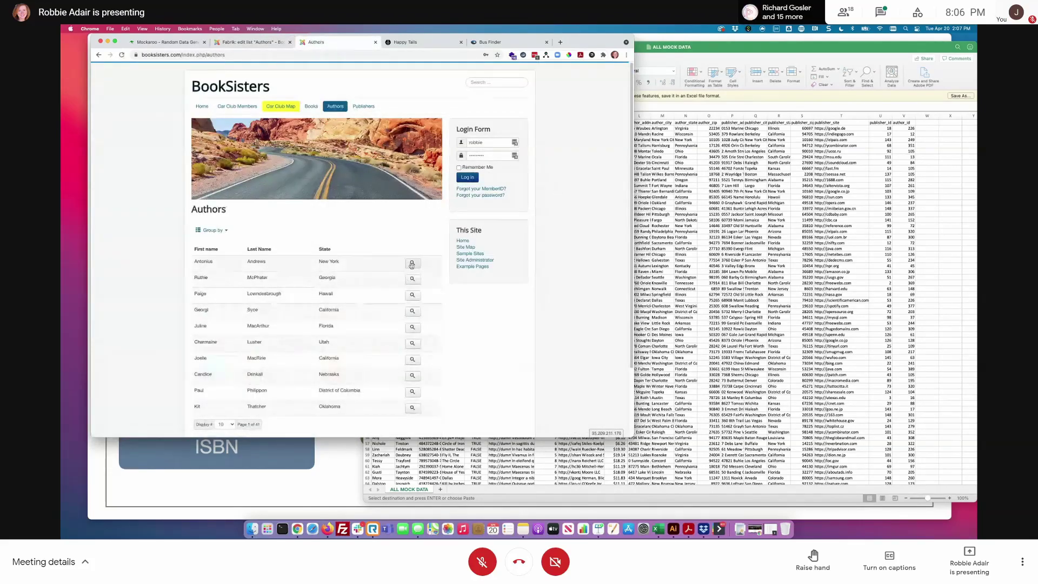
click(412, 262)
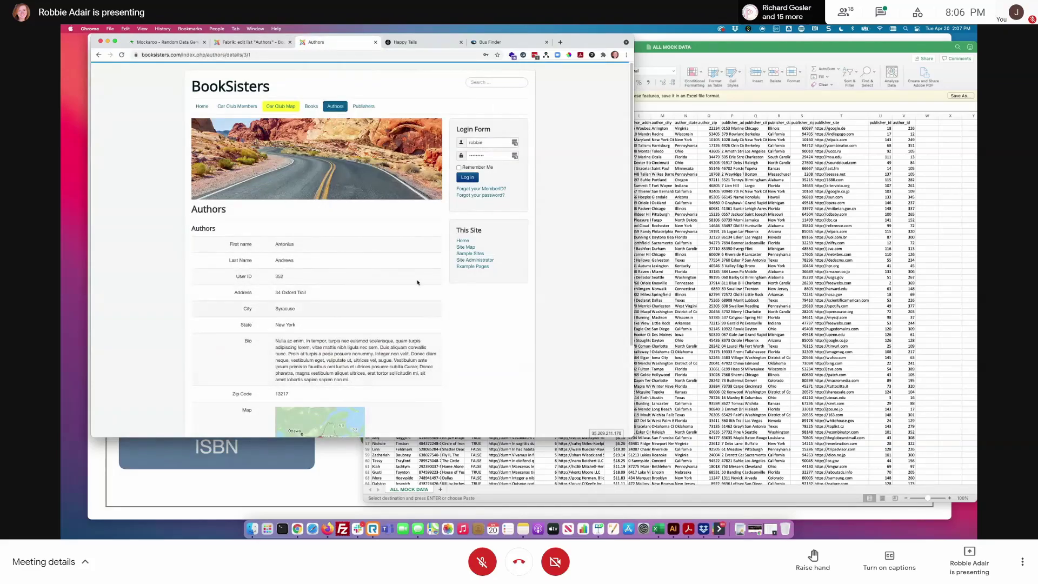
- Limit editing Authors records to Super Users, or the author matching the User ID field
click(270, 42)
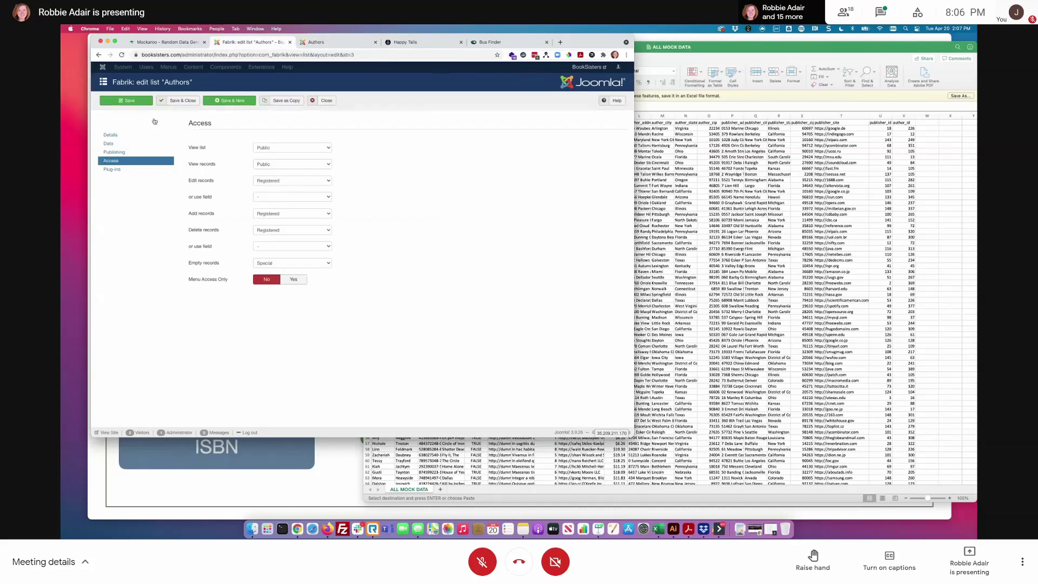
click(296, 183)
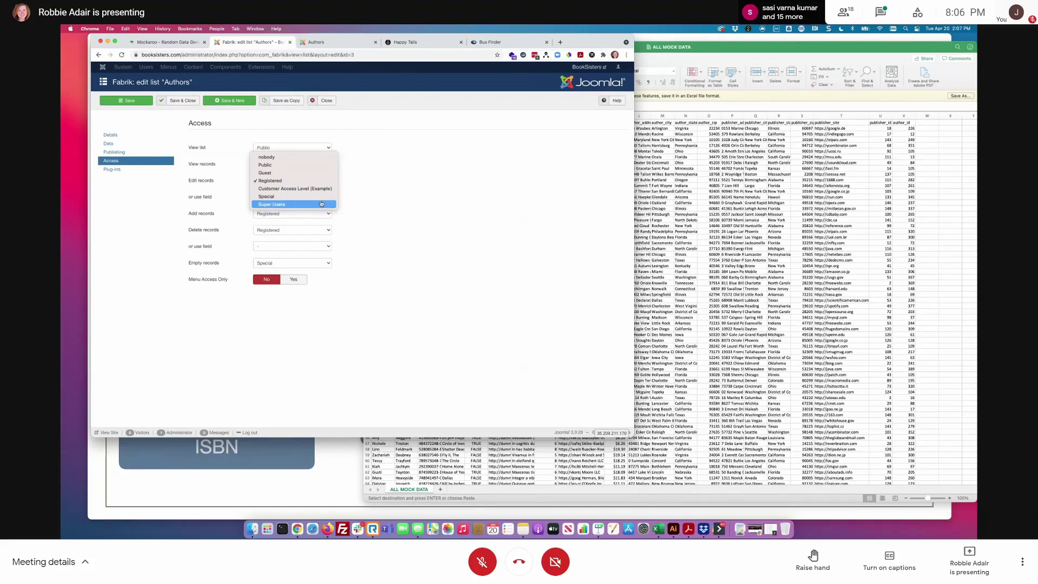
click(321, 204)
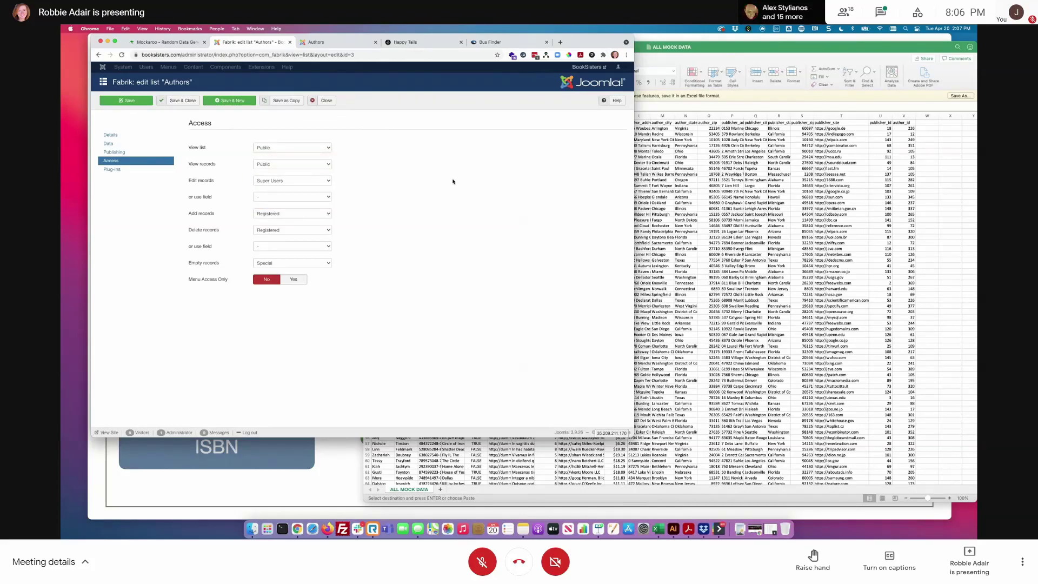
click(267, 199)
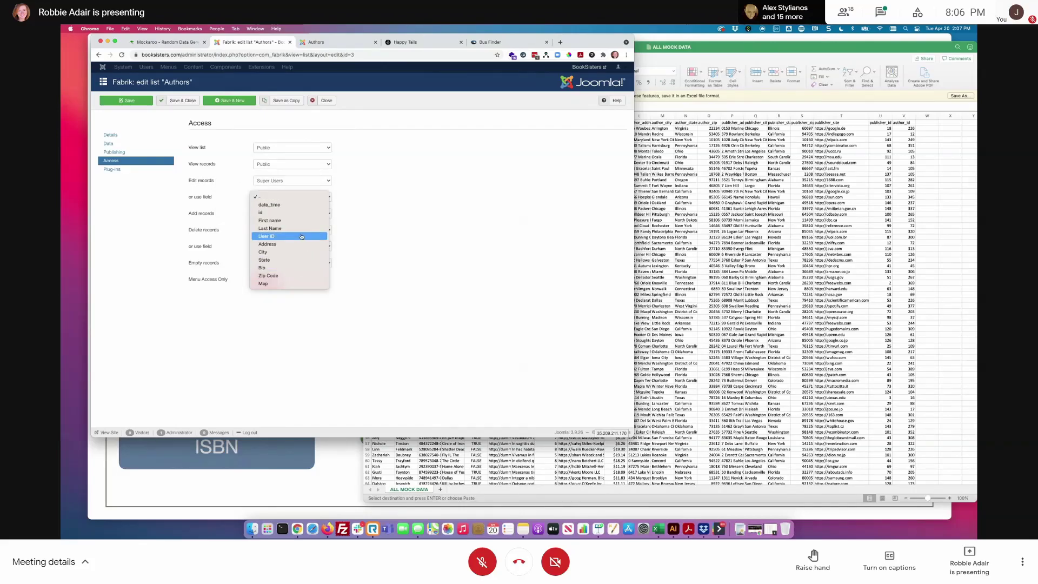
click(266, 236)
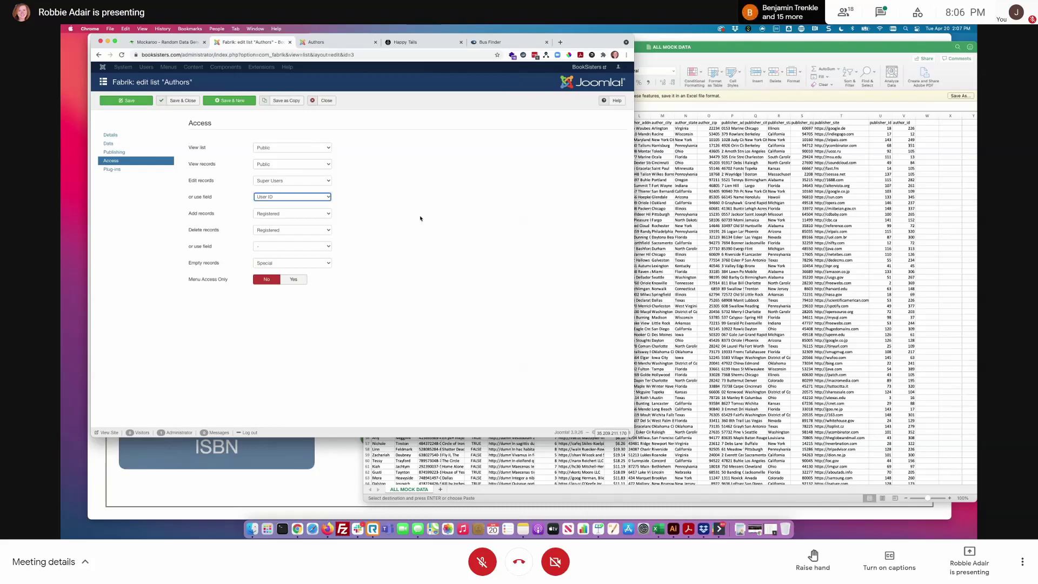
- Limit adding Authors records to Super Users
click(278, 214)
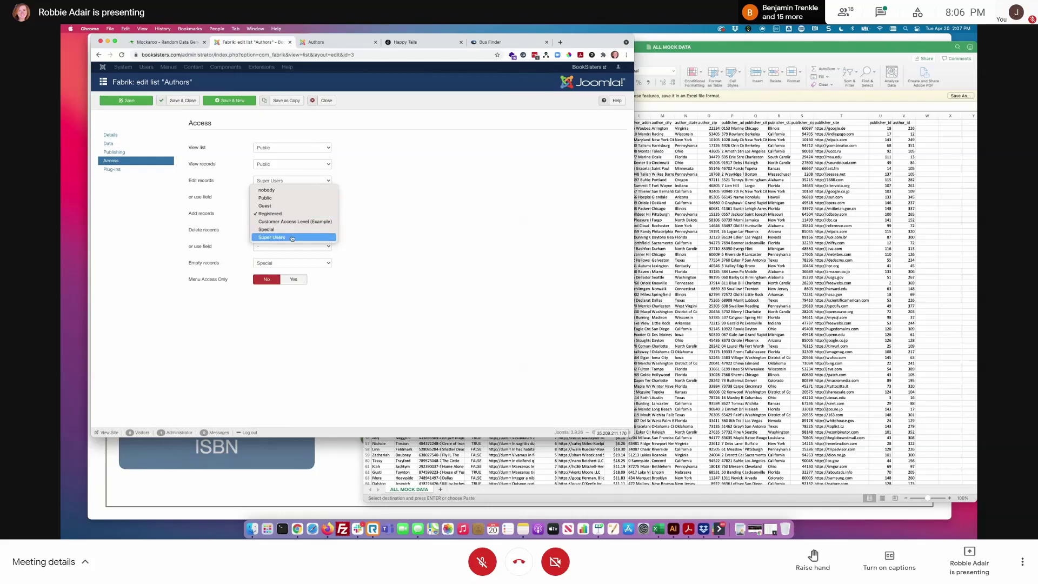
click(292, 238)
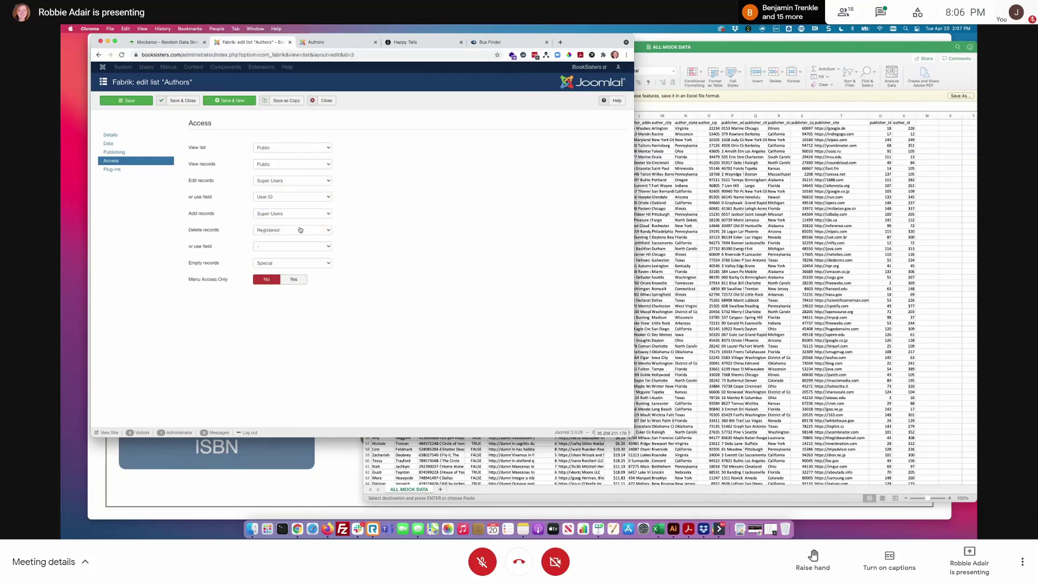
click(297, 232)
- Set Delete records to Super Users with no owner field, keep adding at Super Users, and save
click(292, 254)
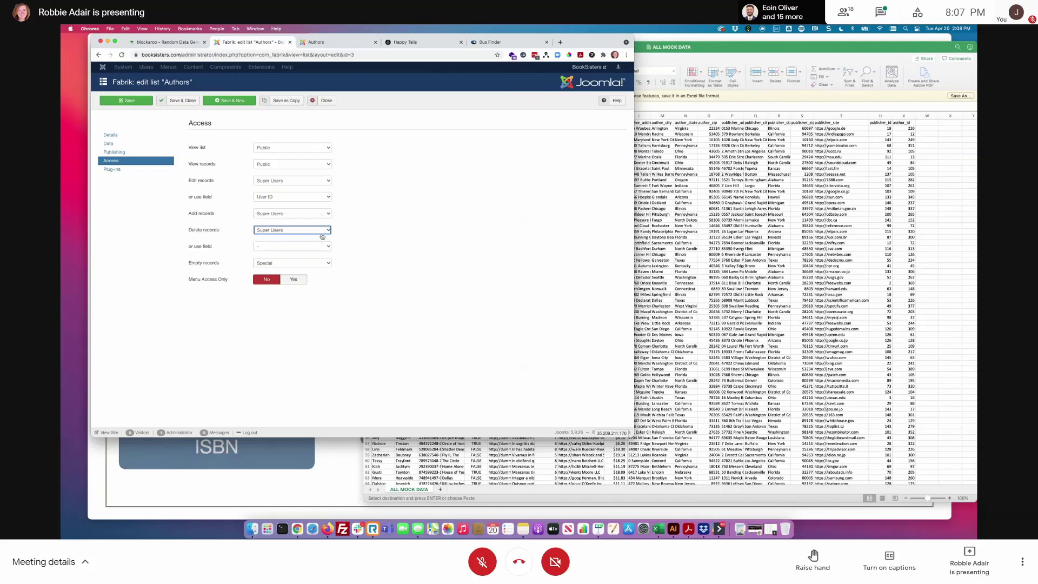
click(268, 214)
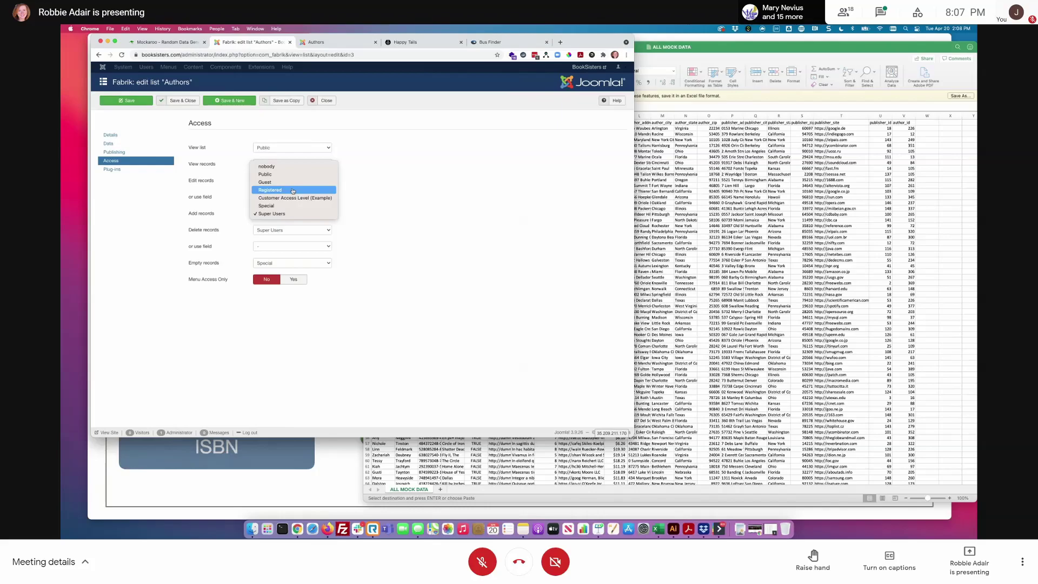
click(393, 198)
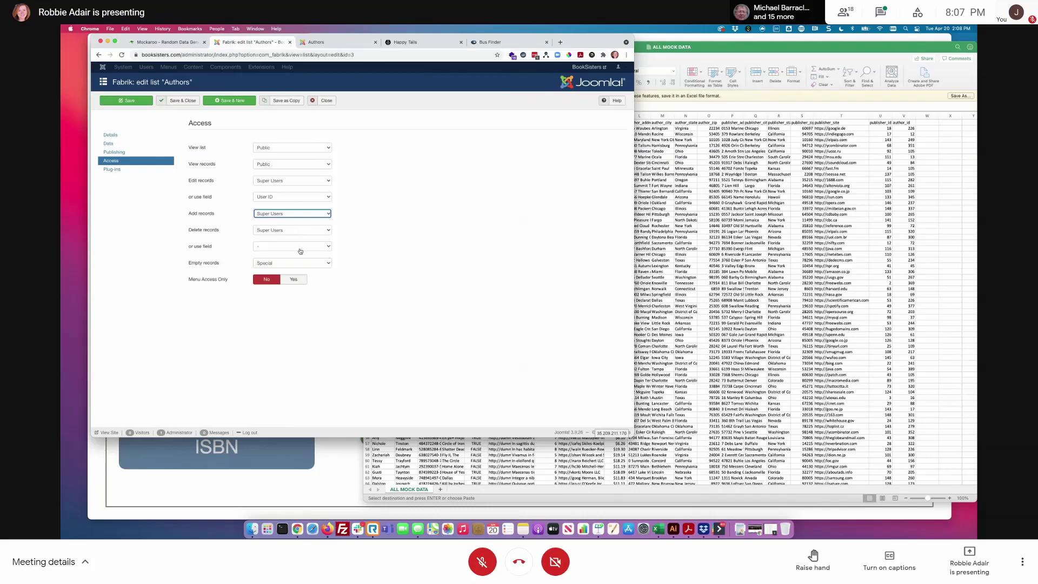
click(300, 247)
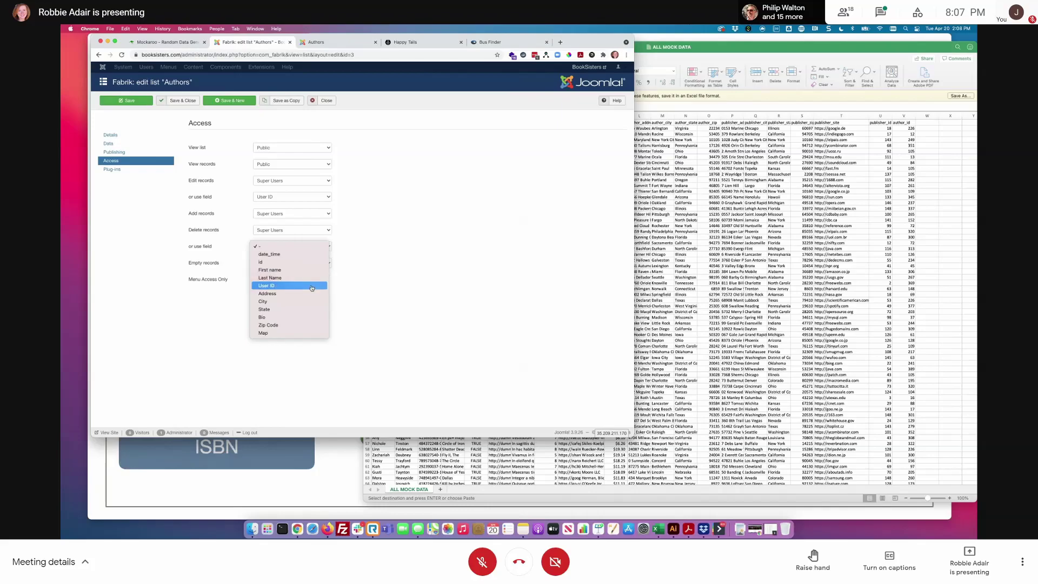
click(422, 257)
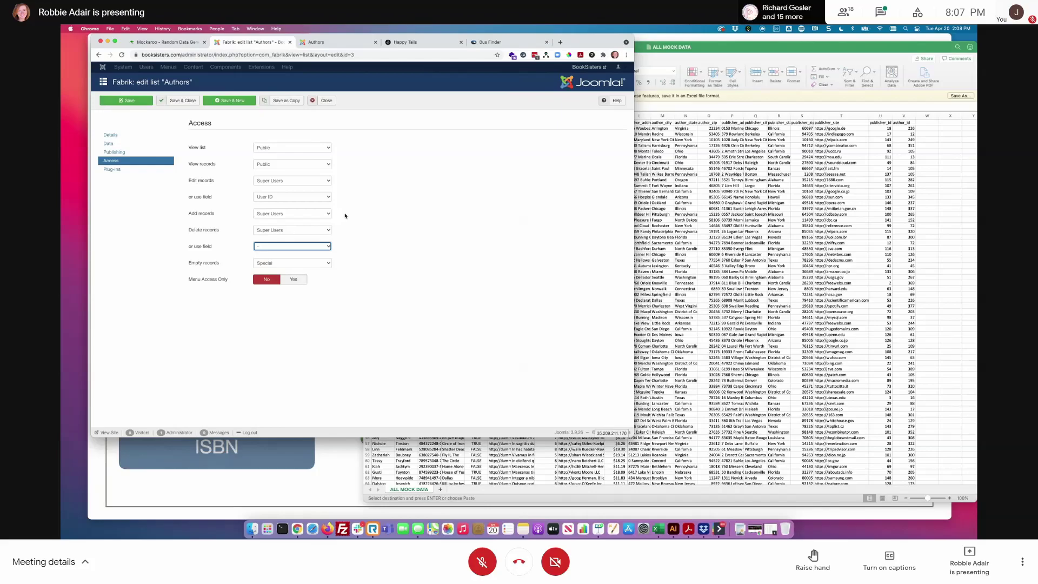
click(182, 101)
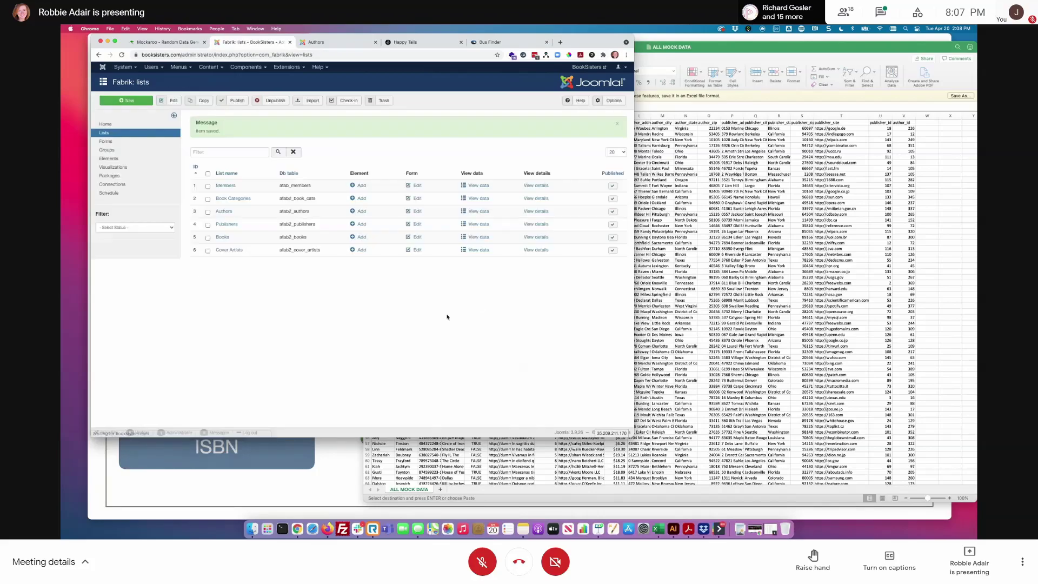
- Log in on the front end with the author test account's username and password
click(334, 46)
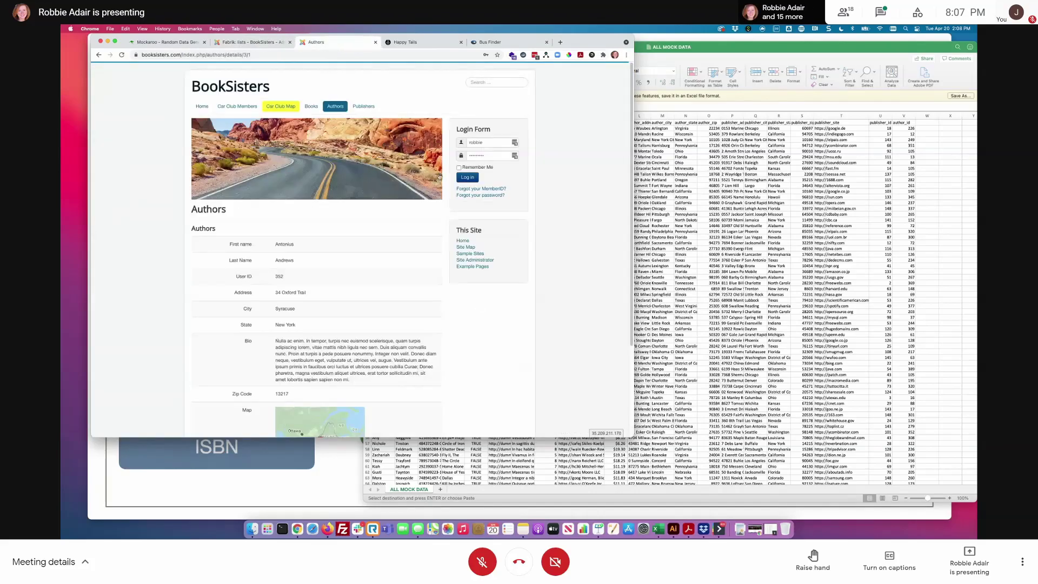
double_click(490, 141)
text(author1)
key(Tab)
text(•••)
key(Return)
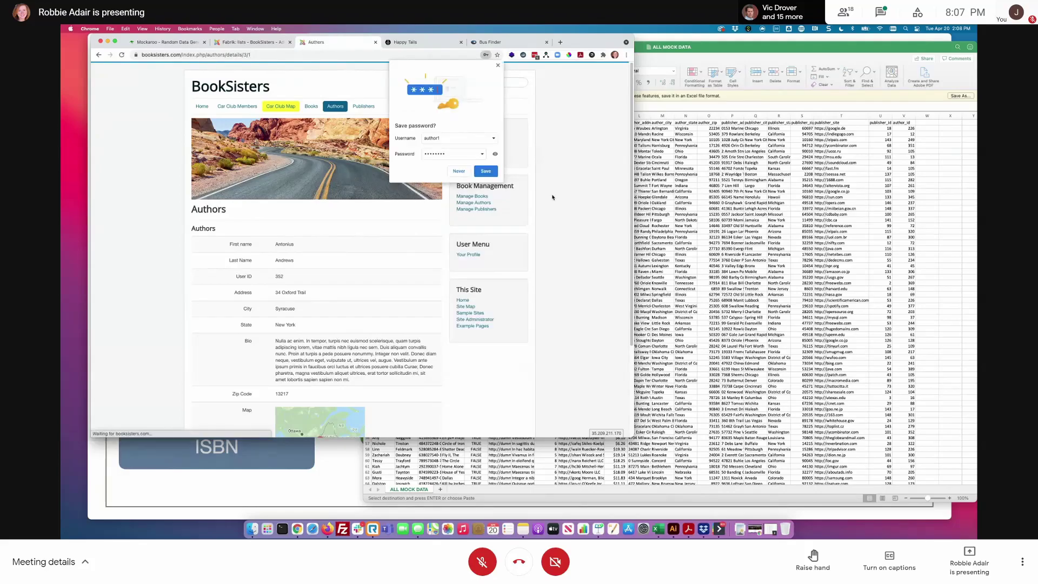
click(498, 67)
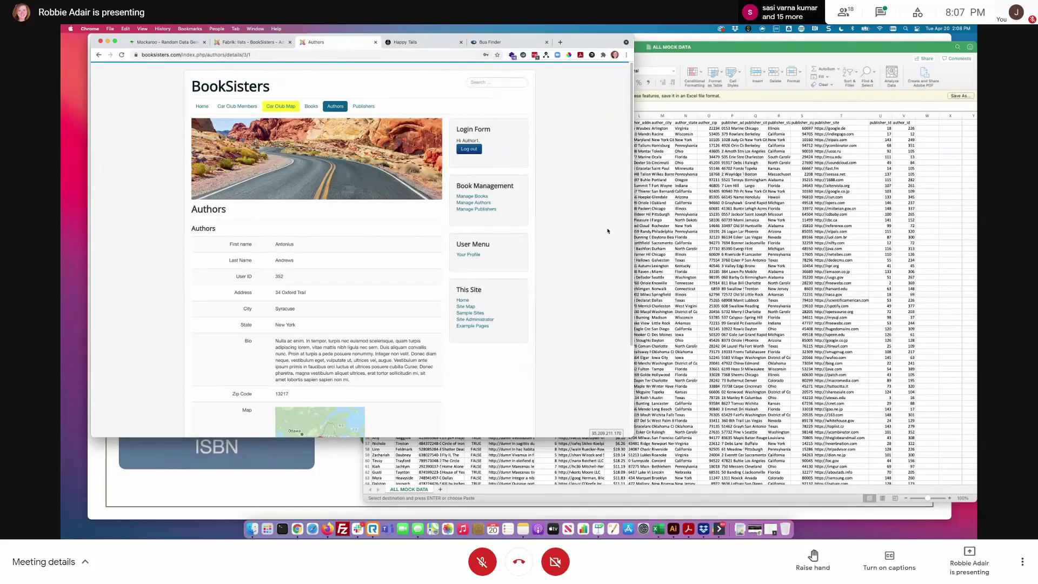
- Open Manage Authors and scroll to see that only the linked author is editable
click(472, 196)
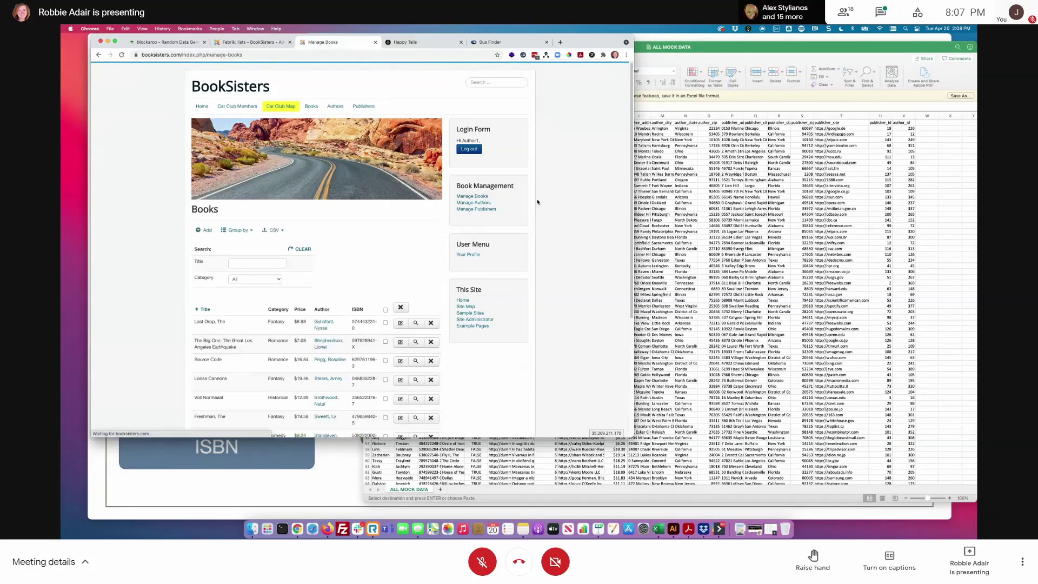
click(485, 204)
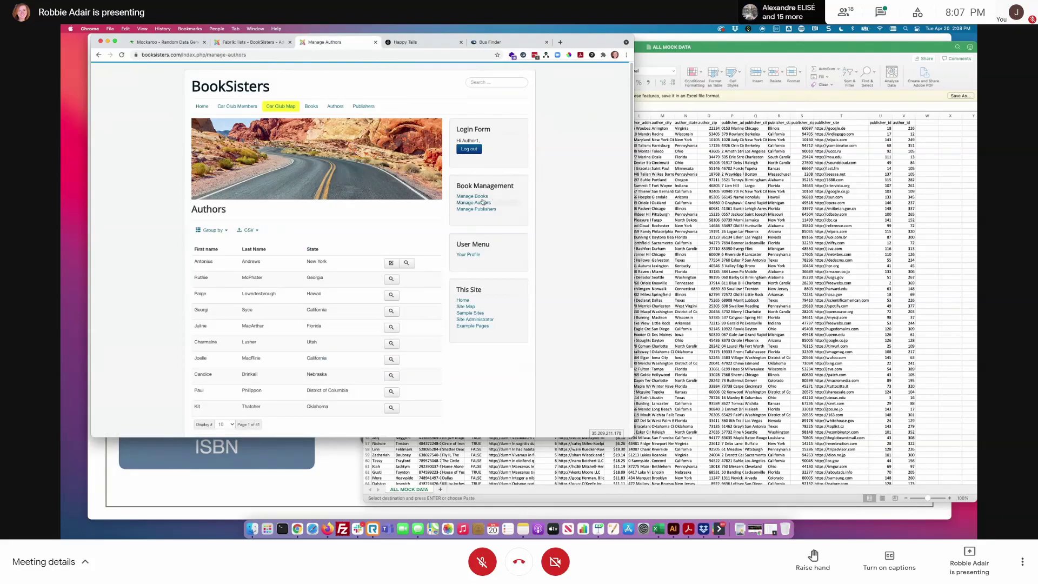
scroll(314, 272, down, 1)
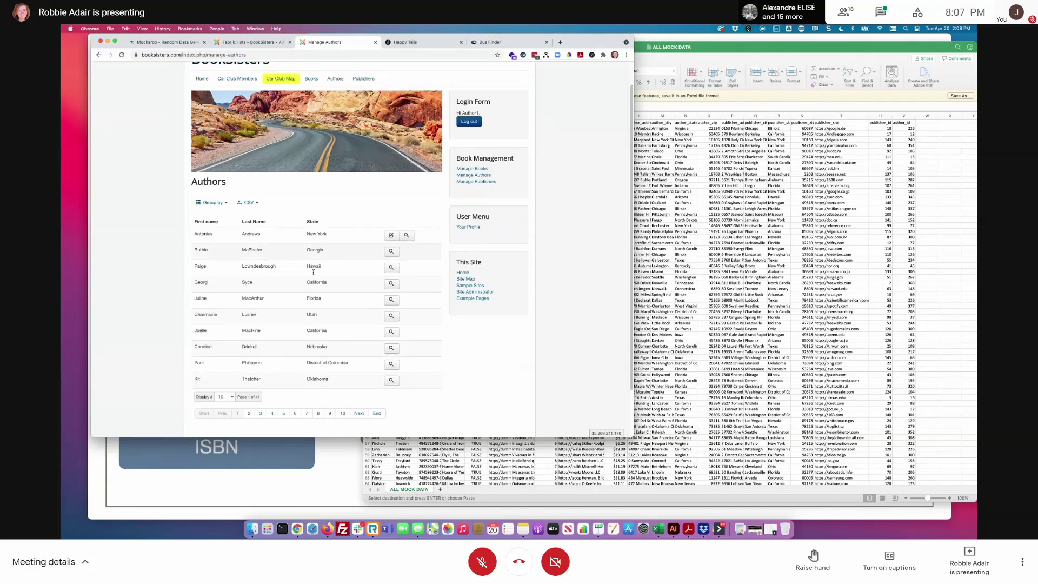
scroll(314, 272, down, 2)
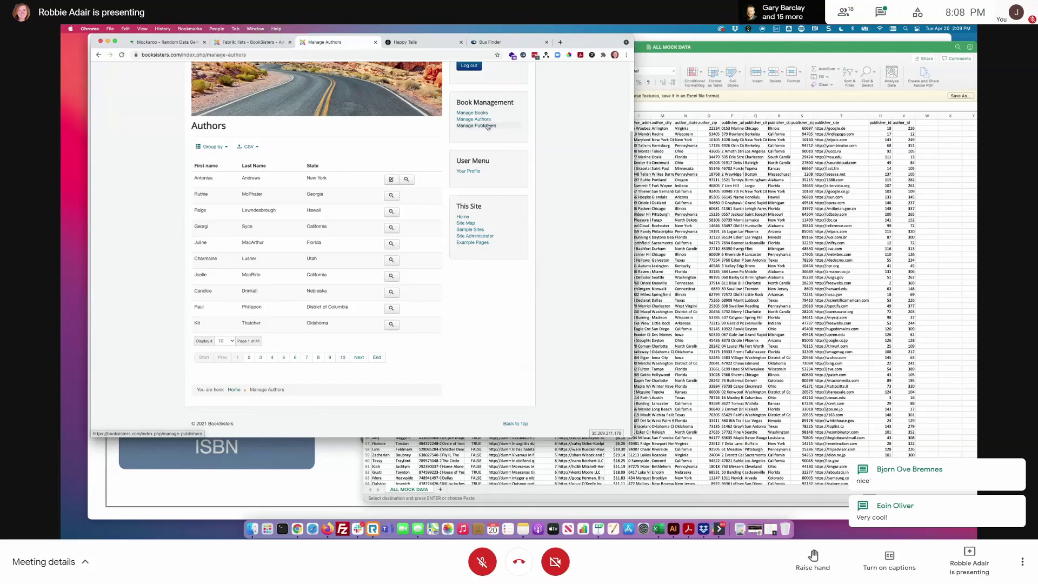
- After viewing Manage Publishers, inspect the Books list's Access tab, close it, and raise the ALL MOCK DATA sheet
click(487, 126)
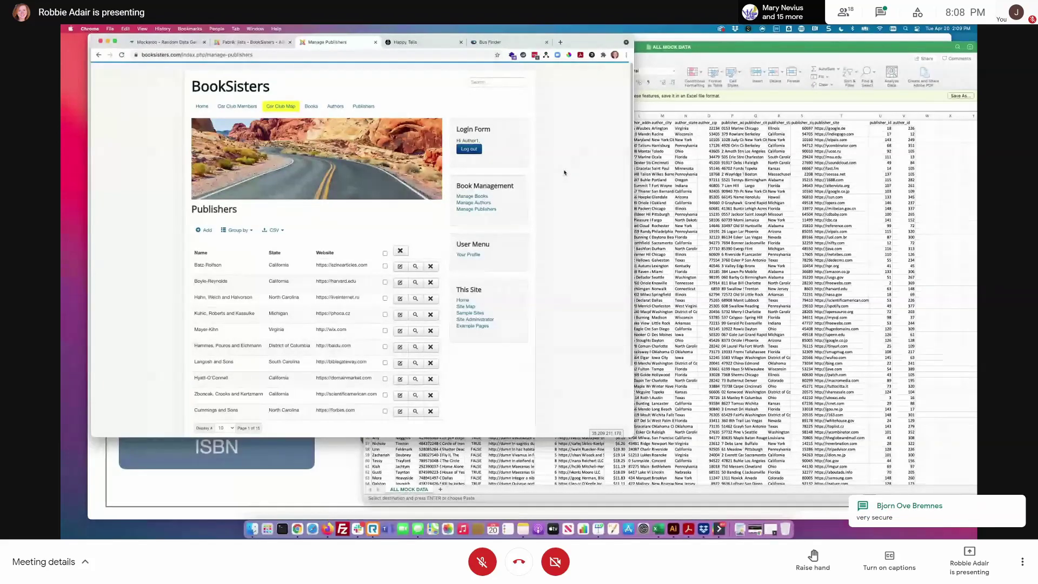
click(251, 42)
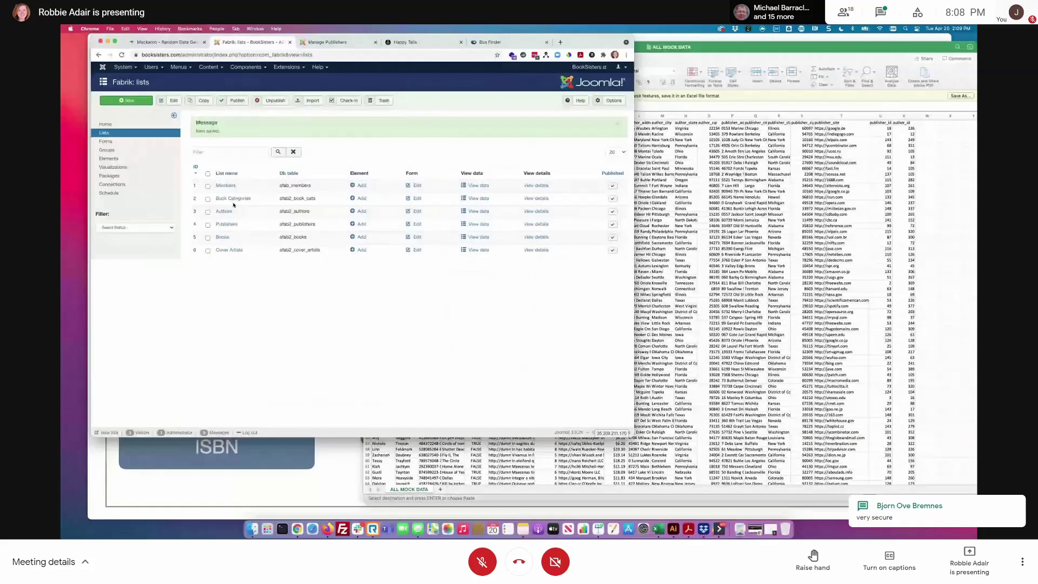
click(223, 237)
click(139, 161)
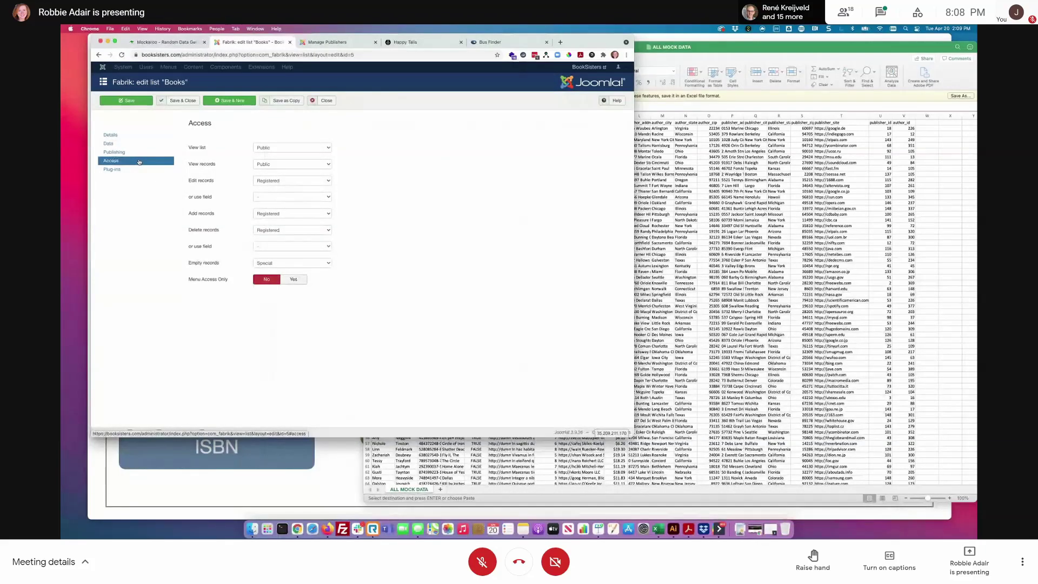
click(326, 101)
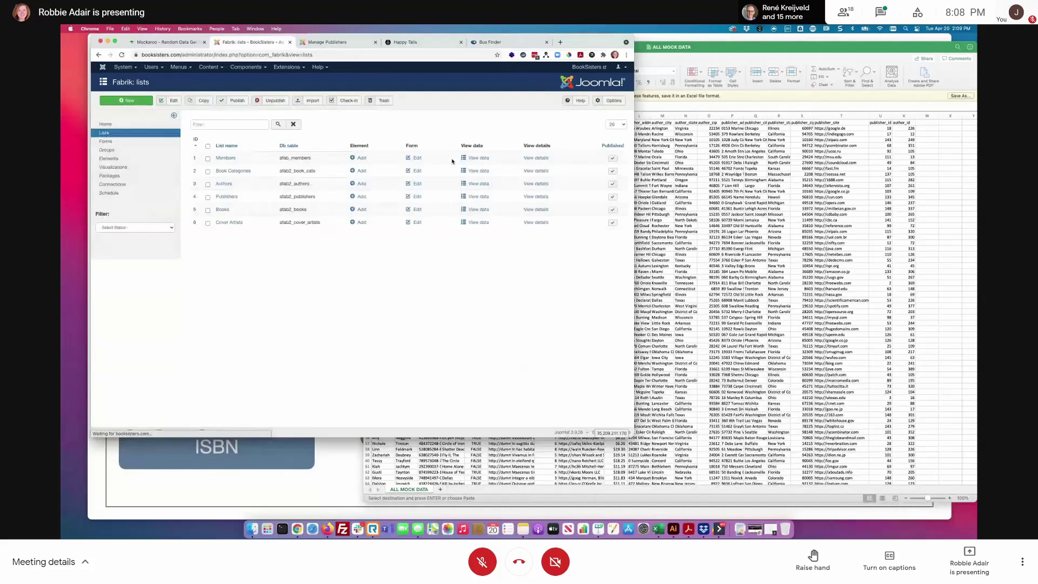
click(778, 47)
drag(779, 47, 765, 68)
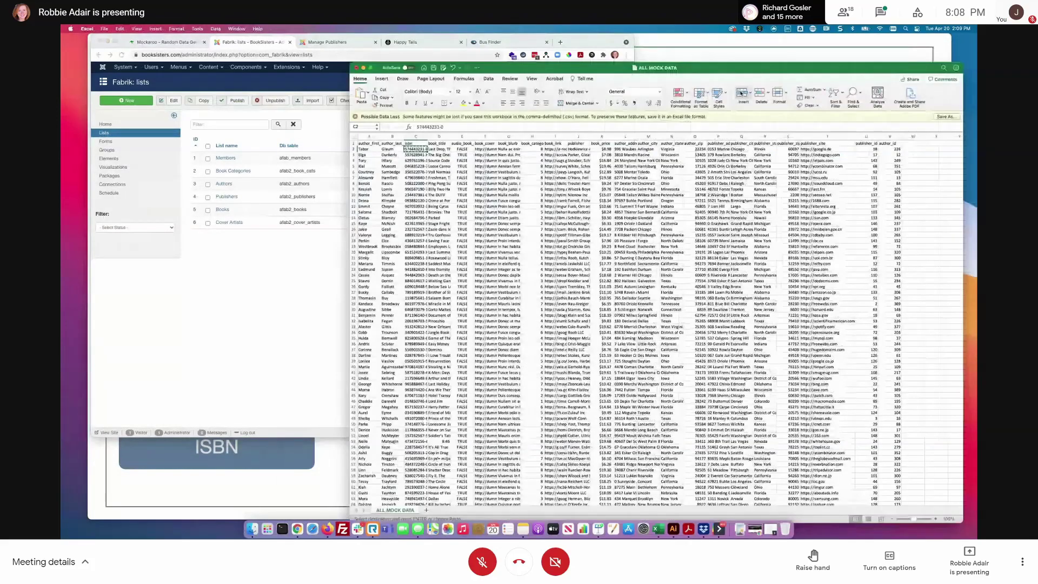
- Compare the books, publishers and authors workbooks, checking publisher_id in row 2 of books
key(ctrl+Up)
click(754, 70)
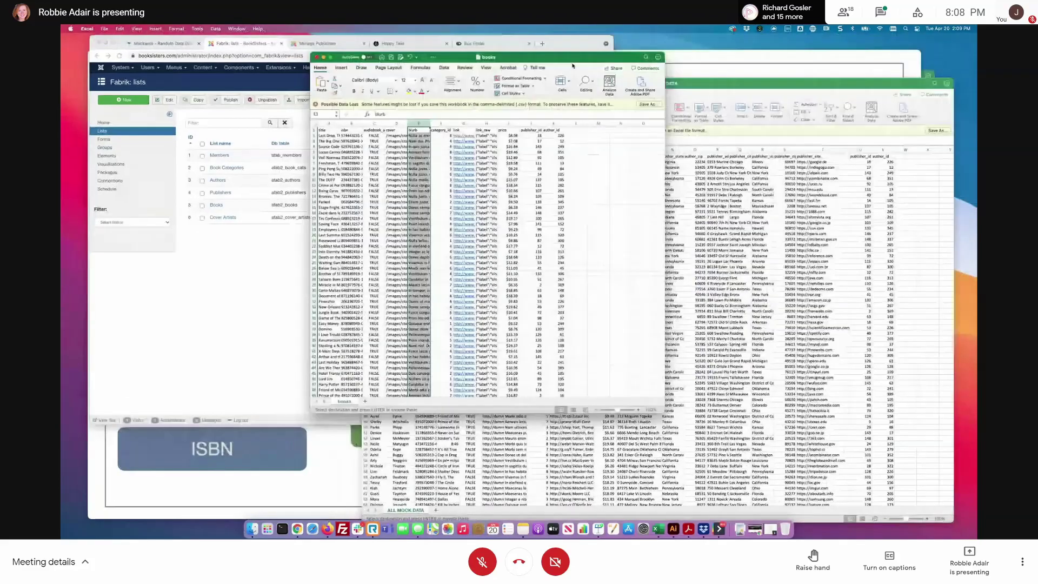
key(ctrl+Up)
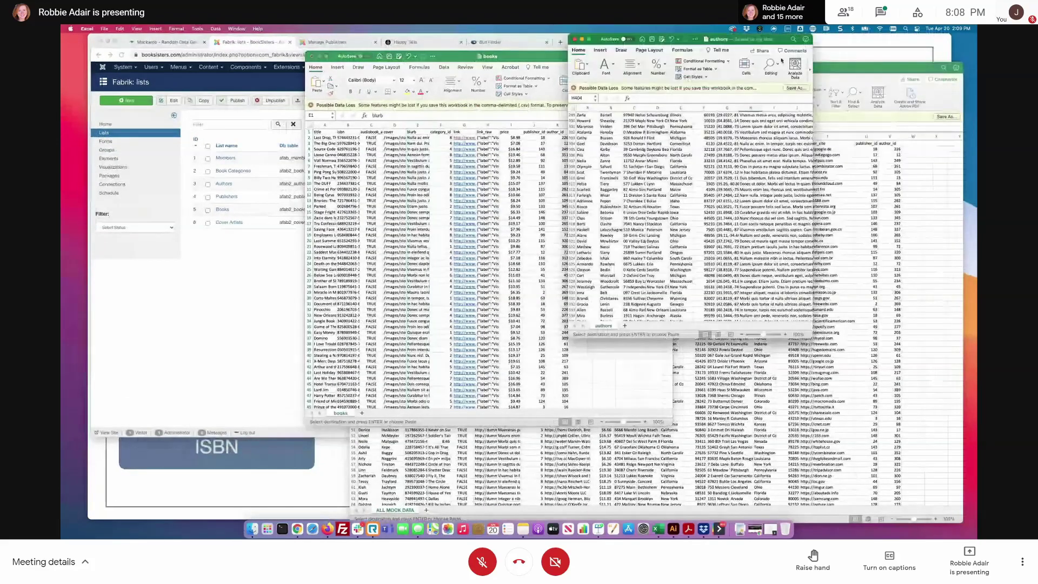
click(856, 108)
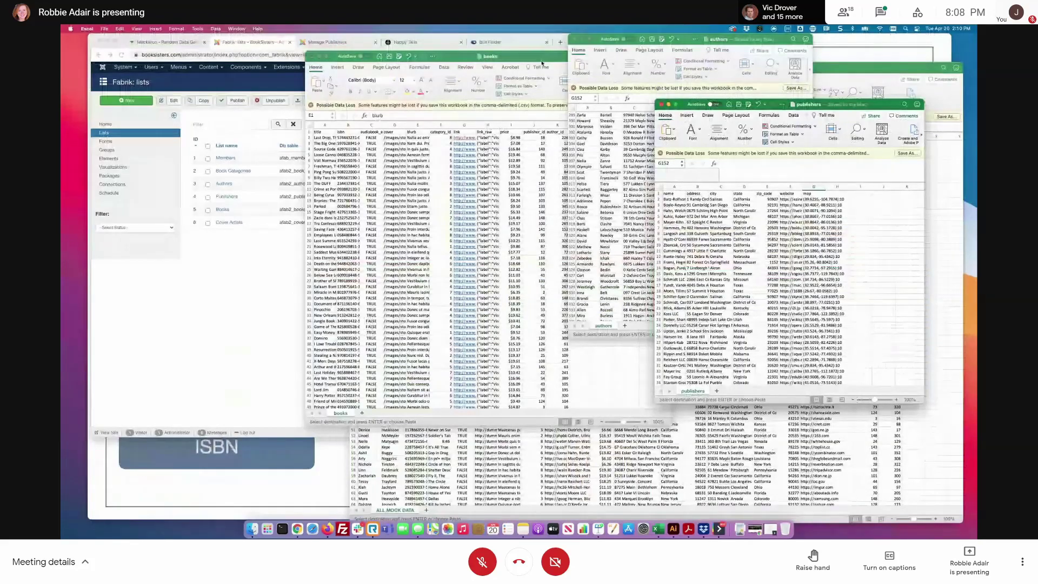
click(777, 42)
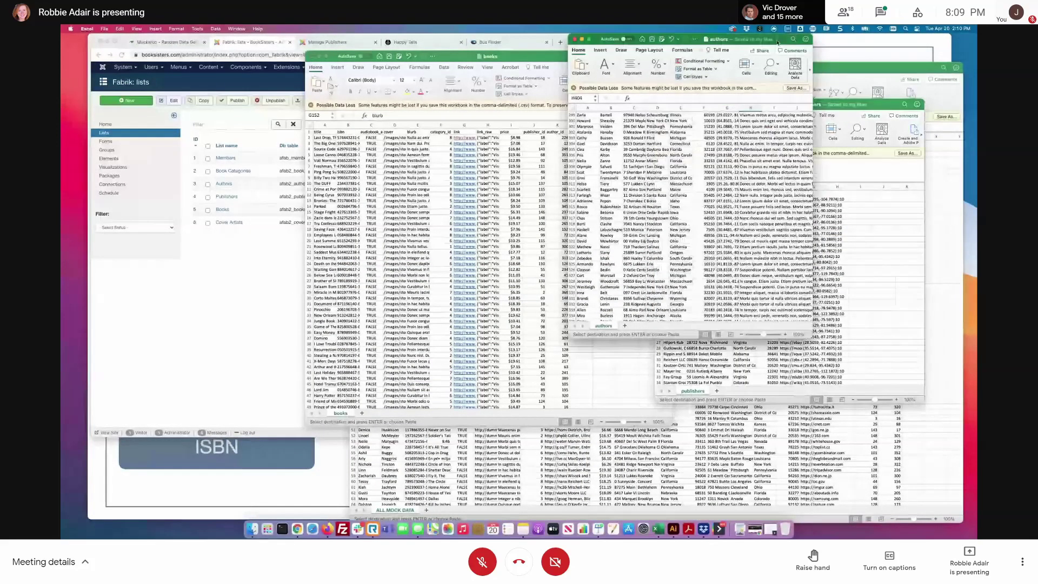
click(881, 105)
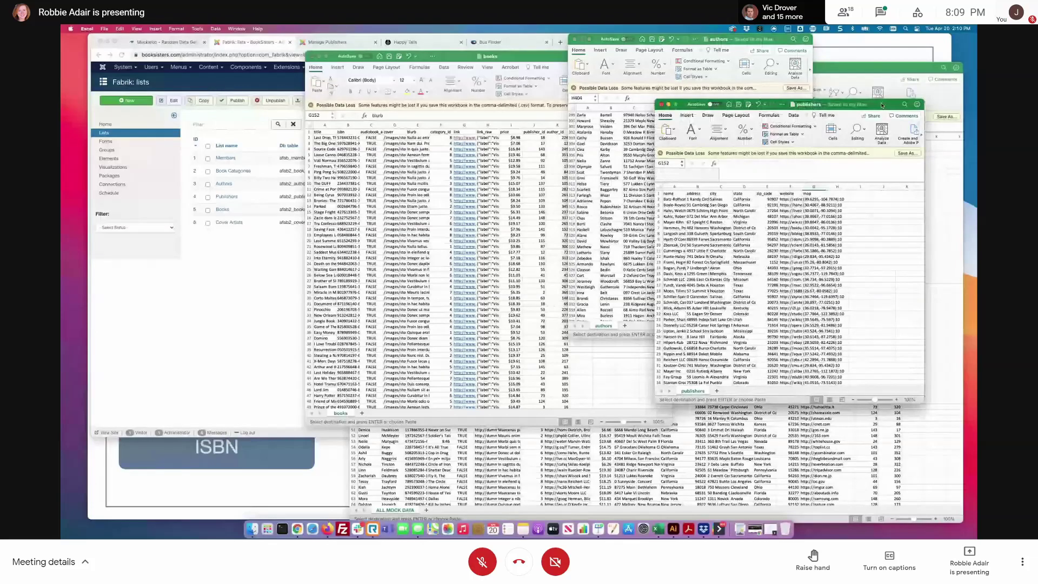
click(417, 125)
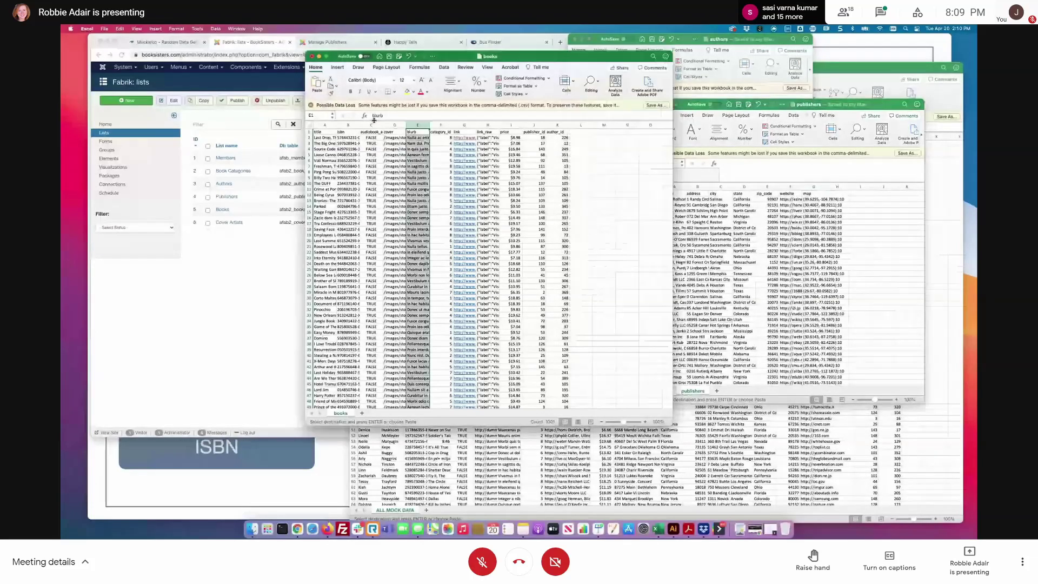
click(541, 138)
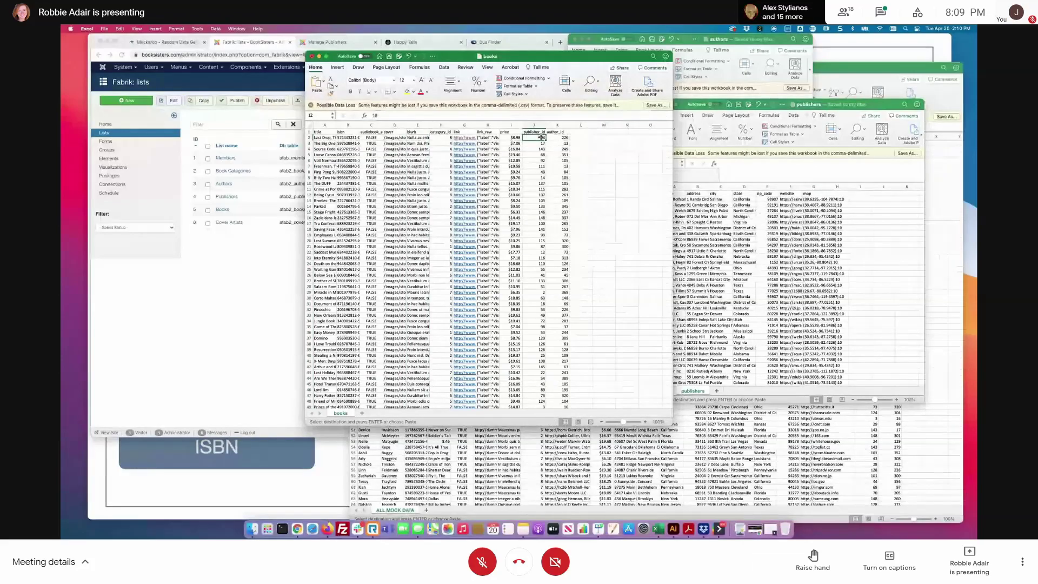
- Arrange the workbook windows, moving books down and right, and return to the Fabrik Authors list
click(863, 106)
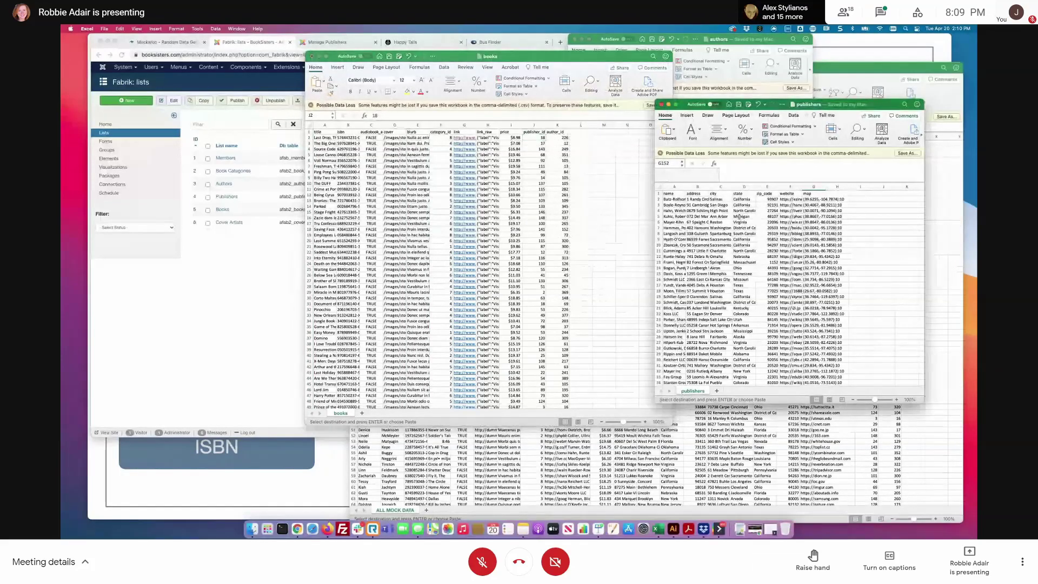
click(742, 43)
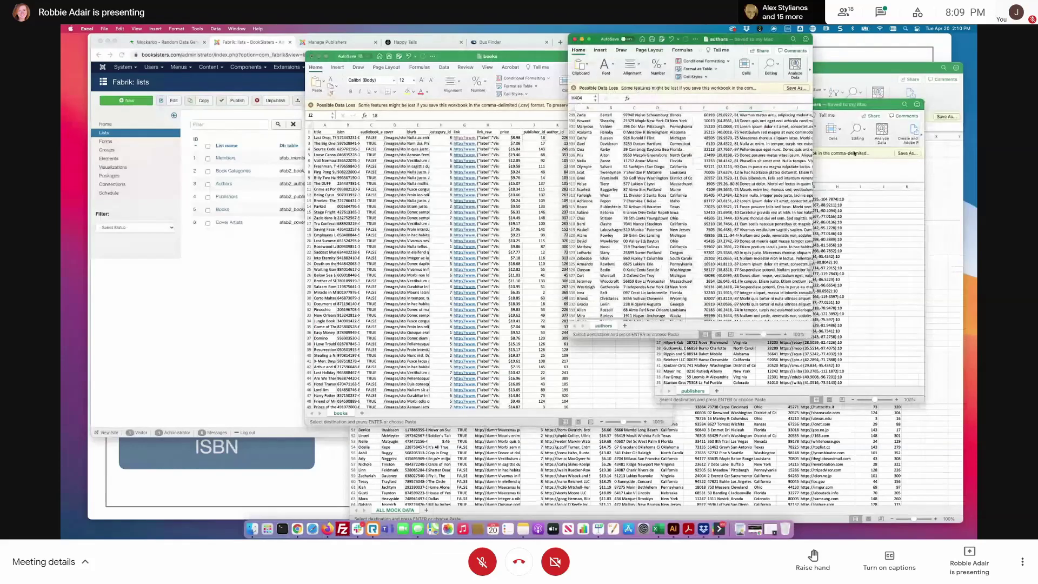
click(770, 104)
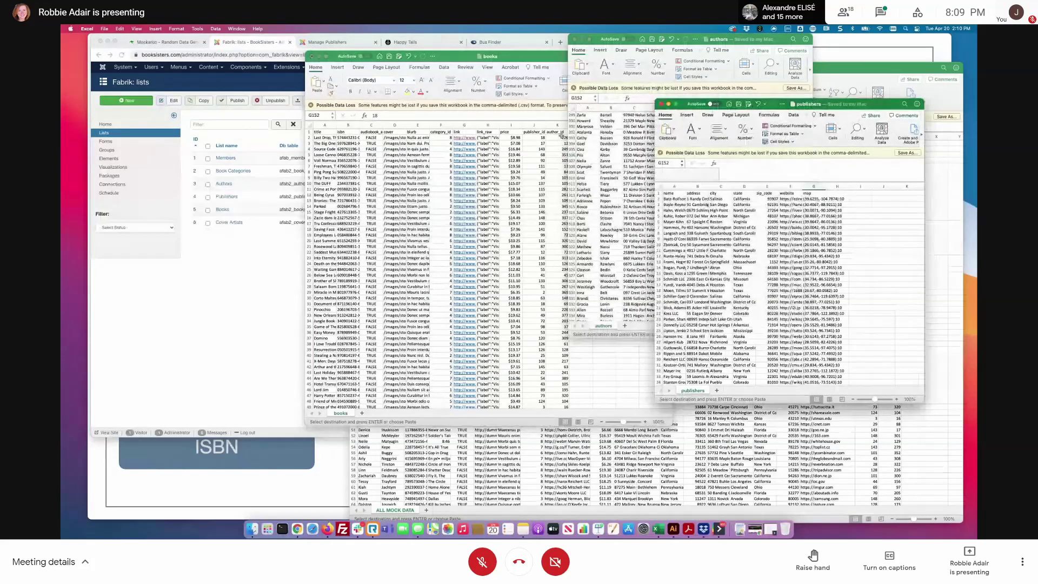
click(529, 138)
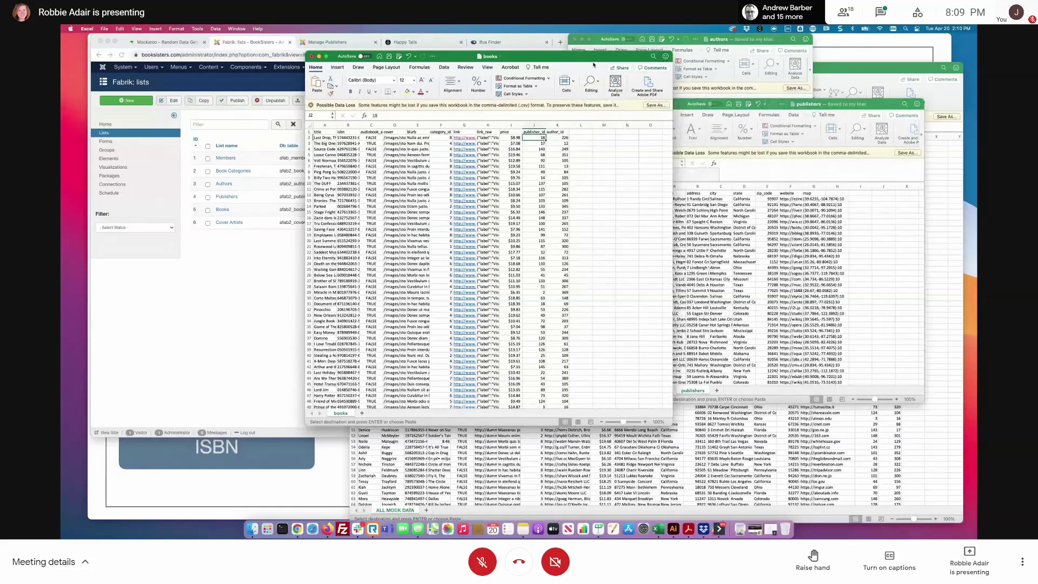
drag(594, 62, 876, 159)
click(768, 44)
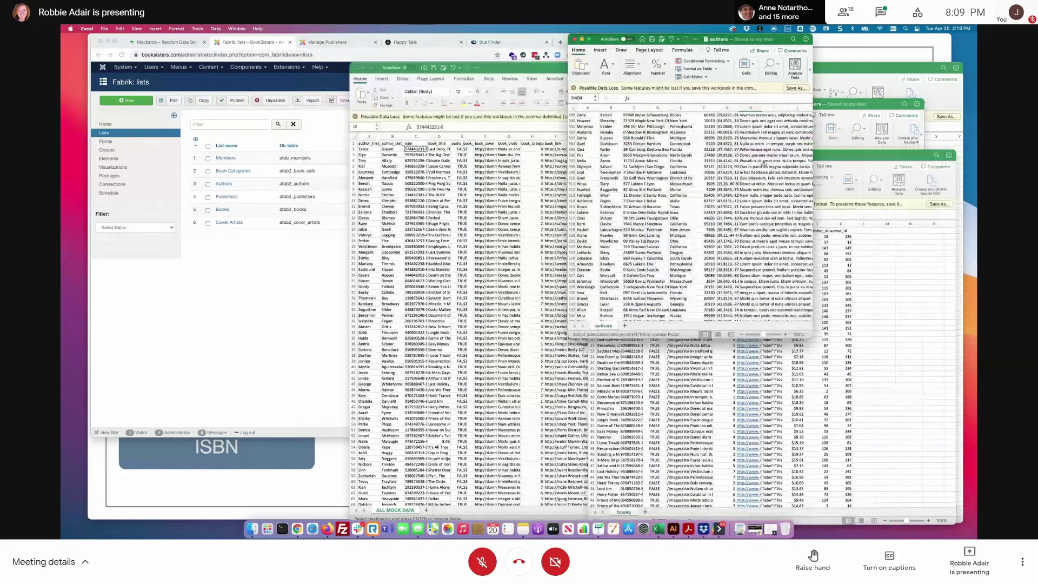
click(324, 227)
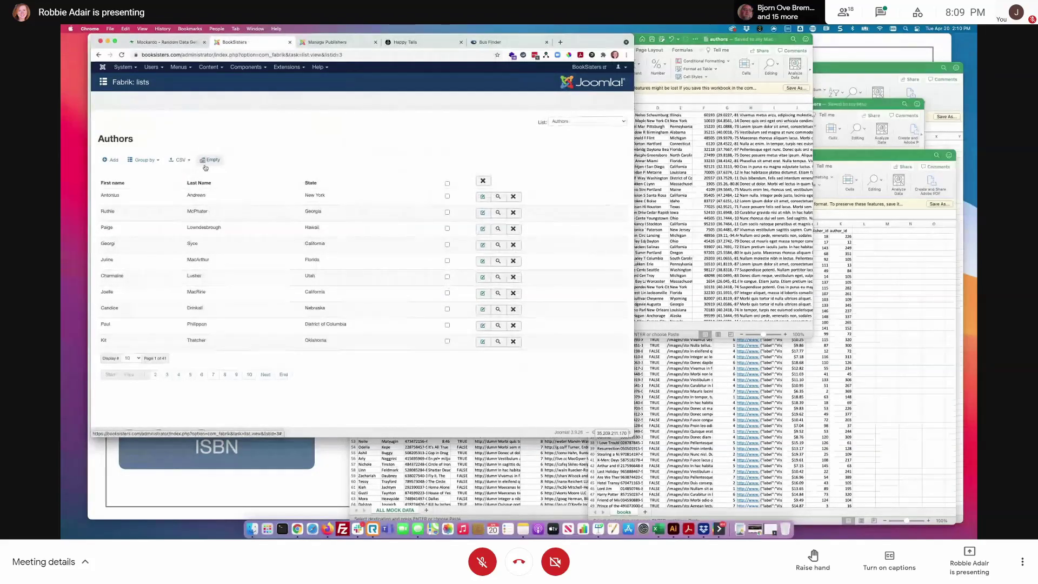
- Delete all Authors list records and verify the front-end Authors listing is empty
click(214, 160)
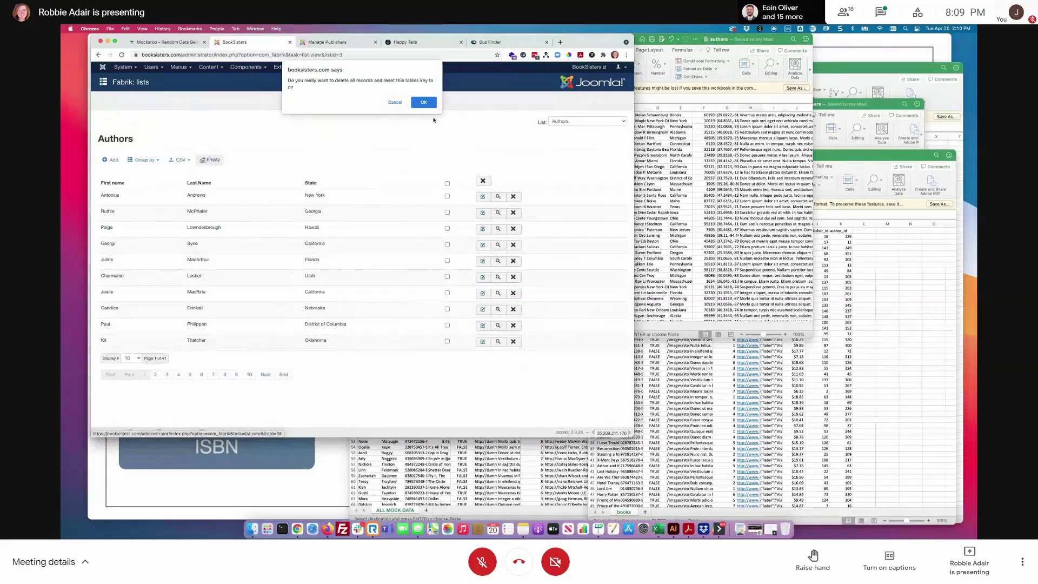
click(427, 101)
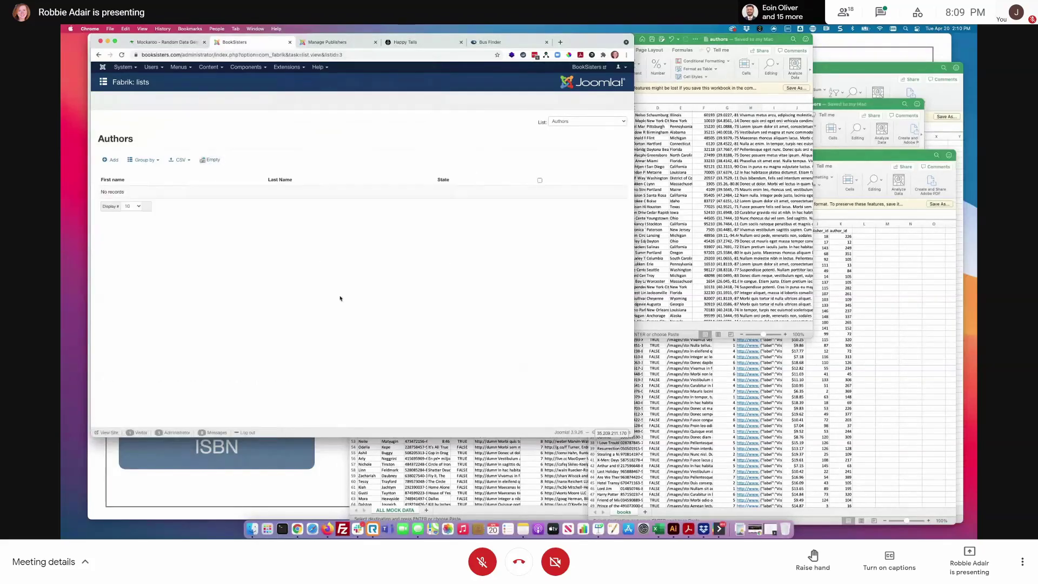
click(359, 42)
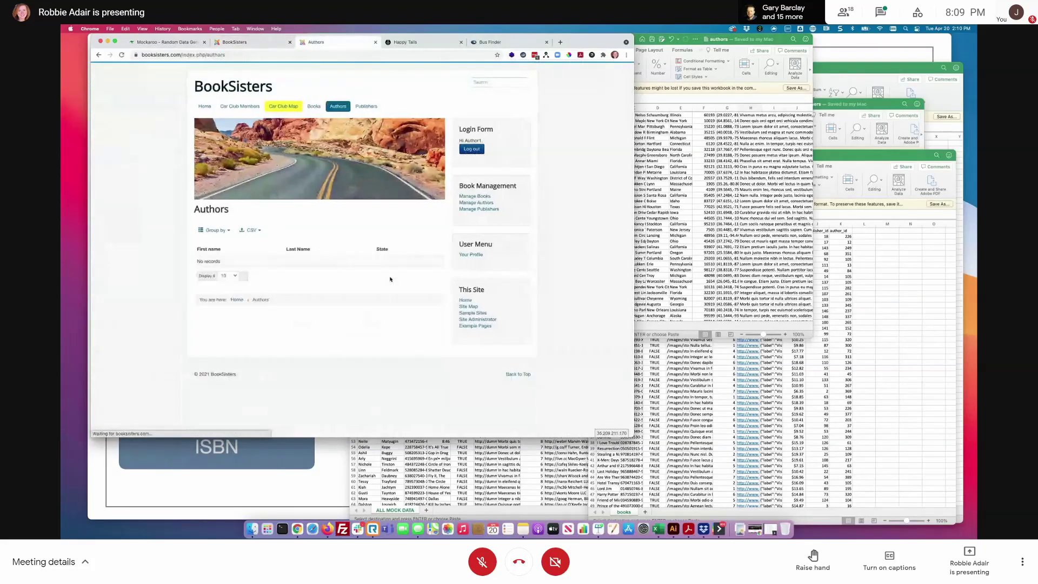
click(250, 41)
- Open the Import from CSV form for the Authors list
click(179, 160)
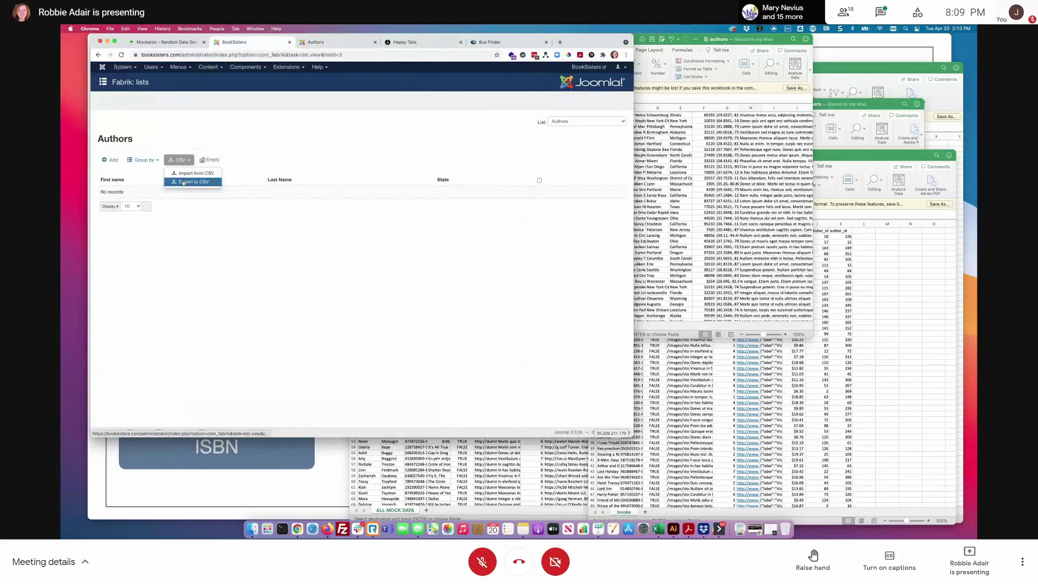
click(196, 174)
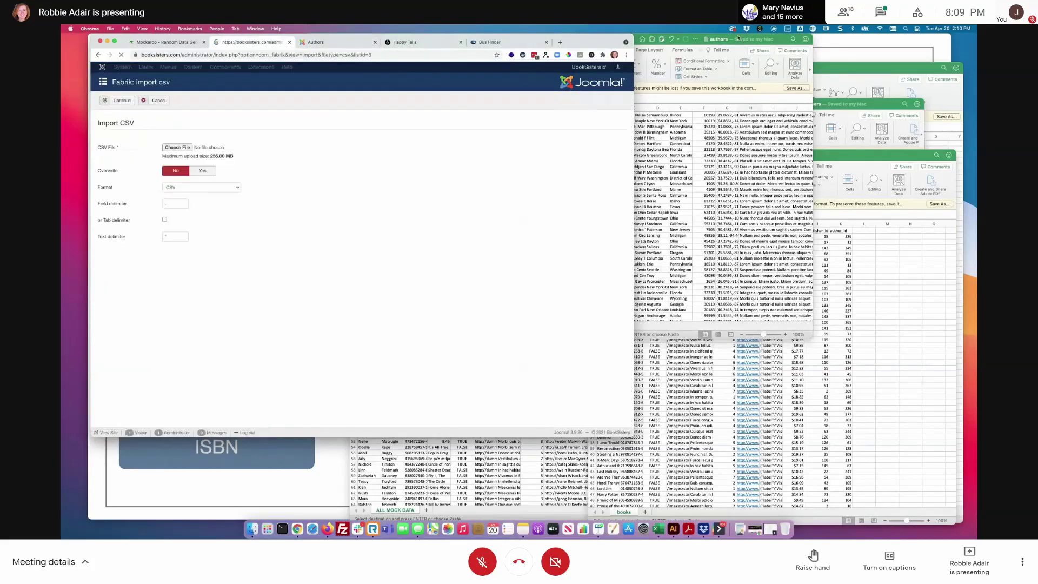
click(747, 126)
scroll(735, 156, up, 15)
- Scroll to the top of the authors sheet and review the row 1 headers, first_name through zip_code
scroll(773, 233, up, 1)
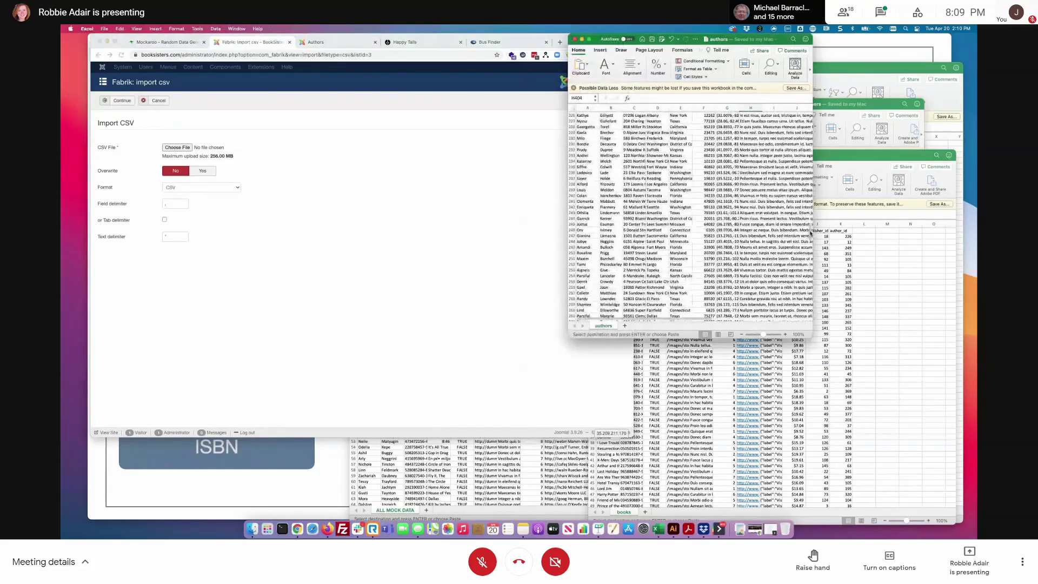
scroll(810, 233, up, 20)
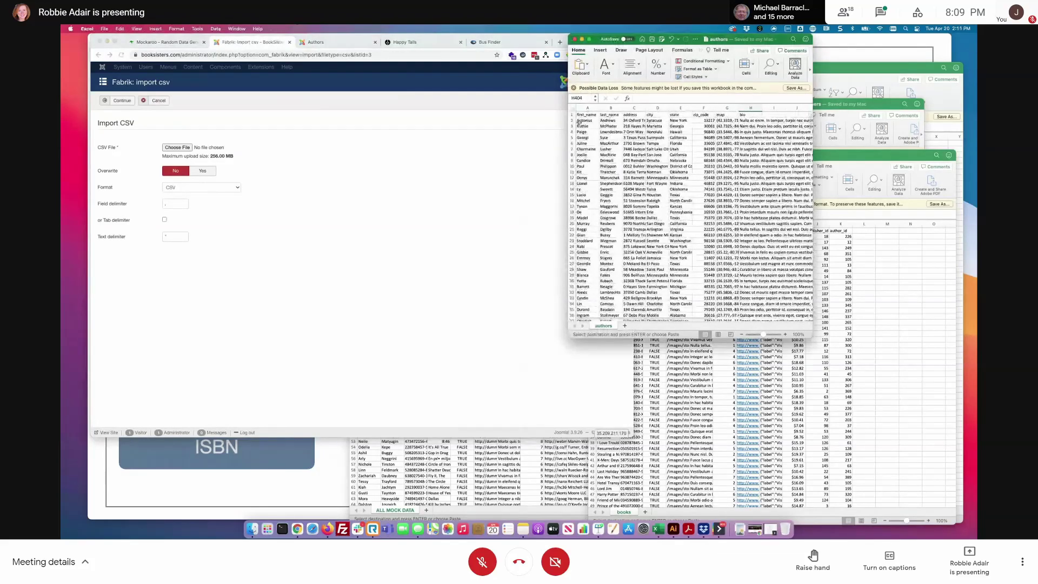
click(587, 115)
click(610, 115)
click(633, 115)
click(657, 115)
click(676, 116)
click(703, 115)
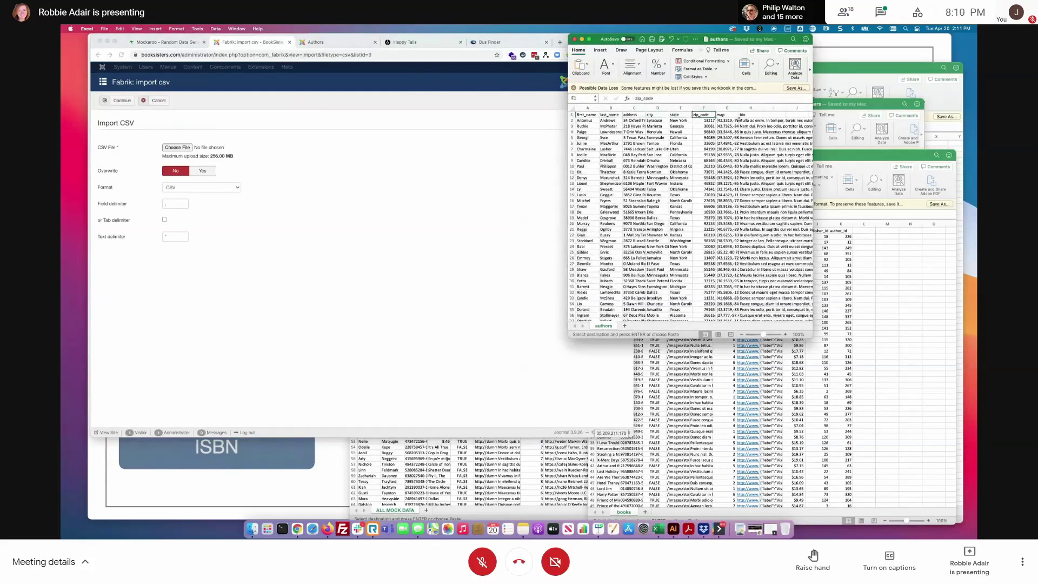
- Change the H1 heading from bio to bio3, then go back to the Fabrik import page
click(745, 115)
click(669, 100)
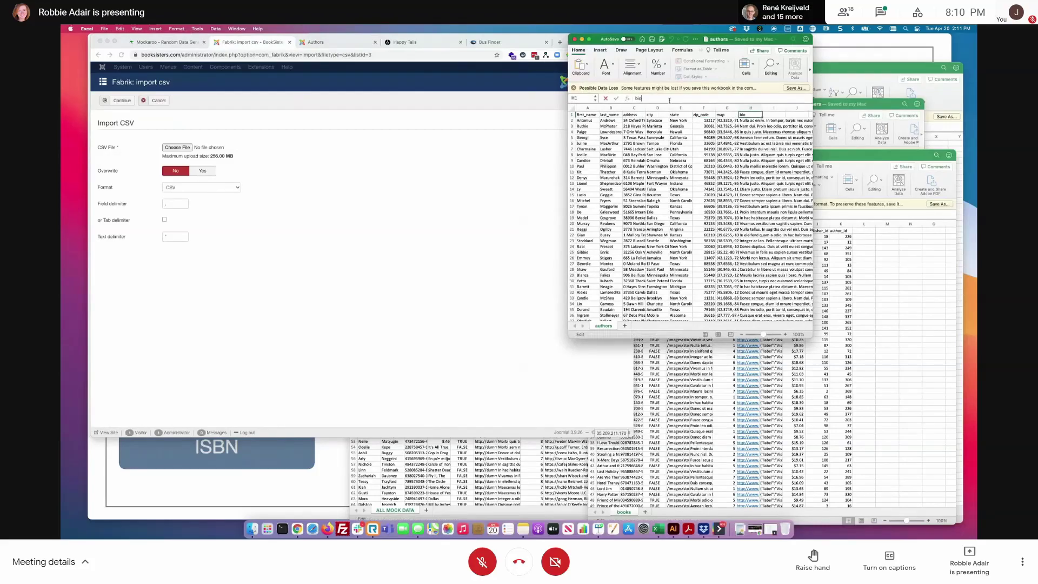
text(3)
click(266, 177)
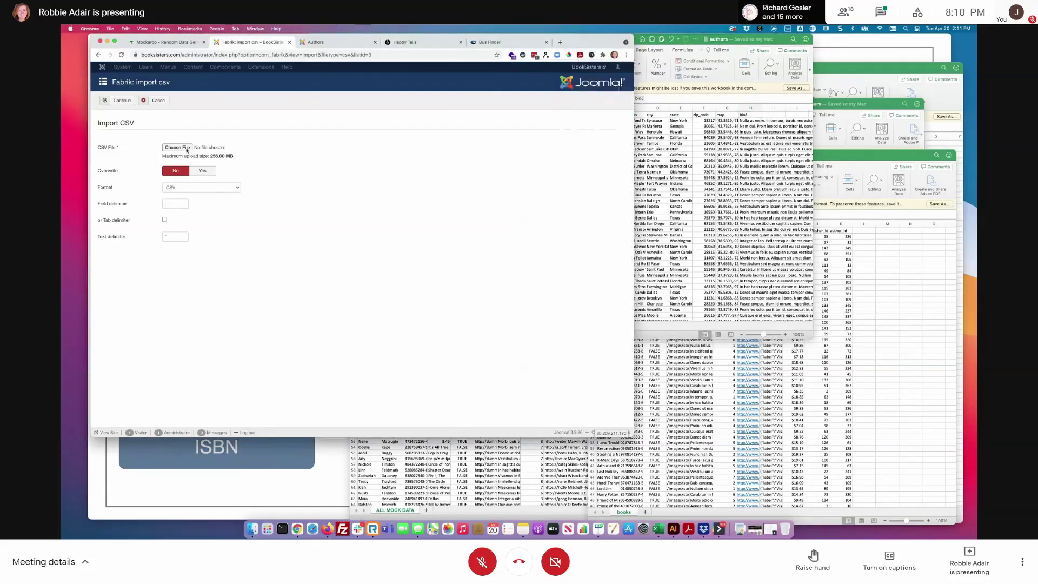
- Try importing authors.csv and cancel when Fabrik reports bio3 as a new heading
click(178, 150)
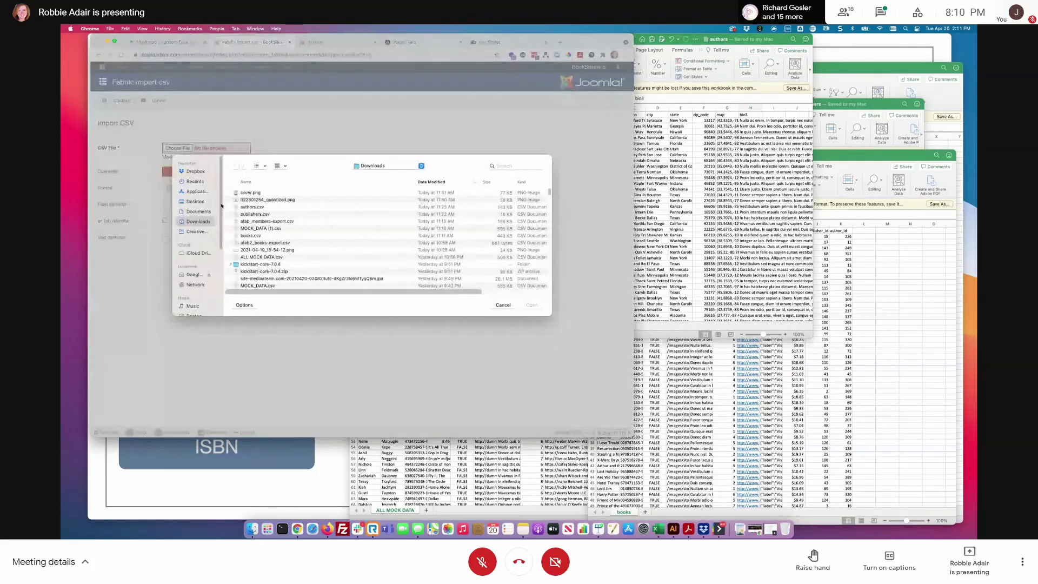
click(250, 193)
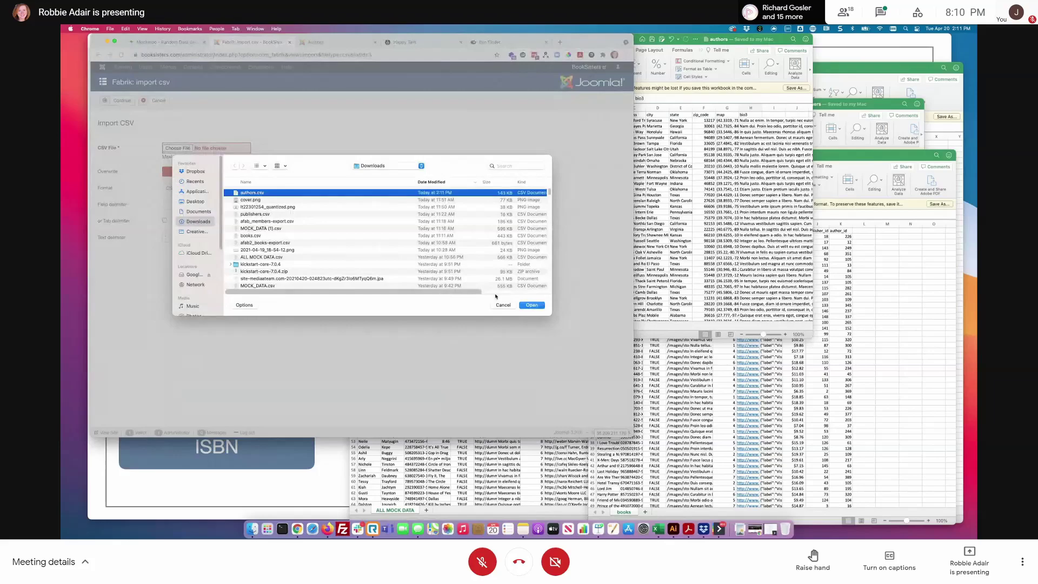
click(529, 307)
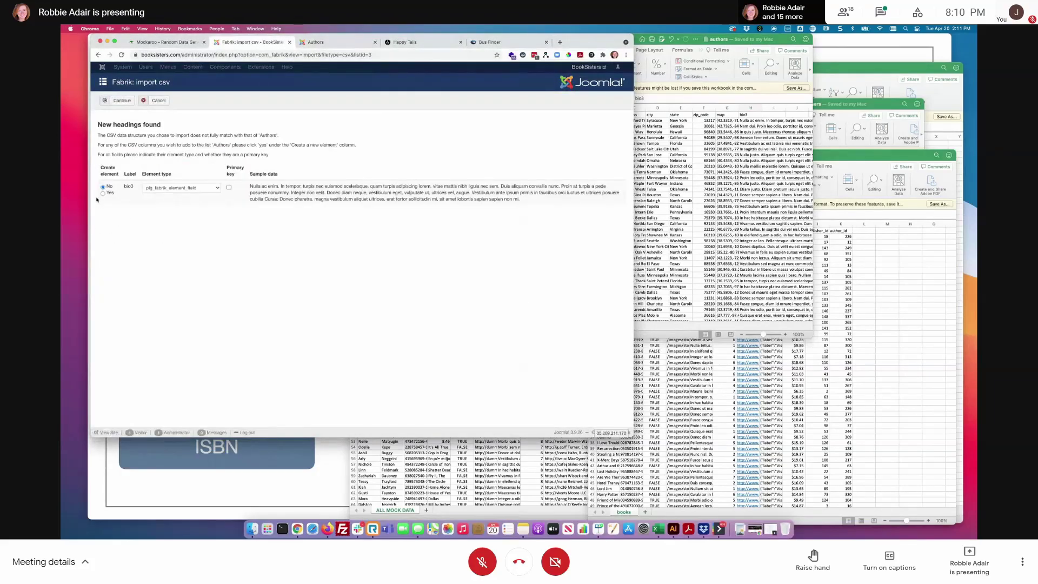
double_click(130, 186)
click(157, 101)
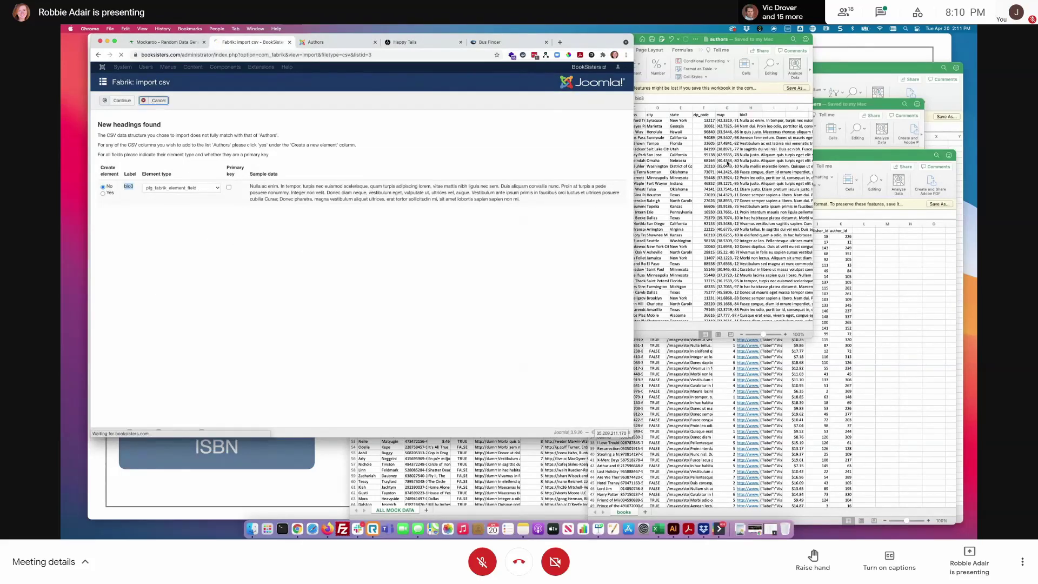
- Restore the authors sheet's H1 heading from bio3 back to bio
click(745, 115)
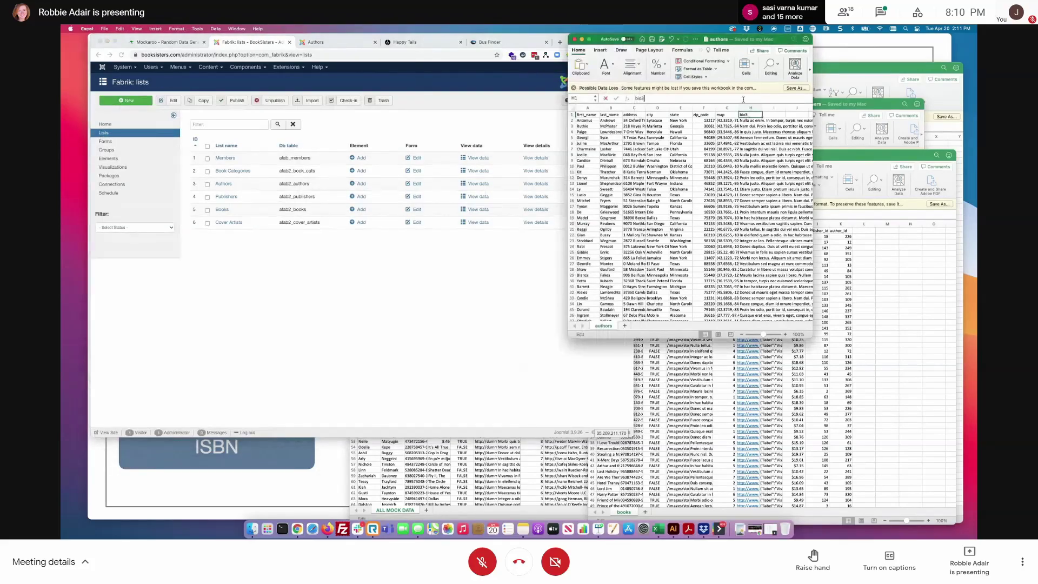
click(744, 100)
key(BackSpace)
key(Return)
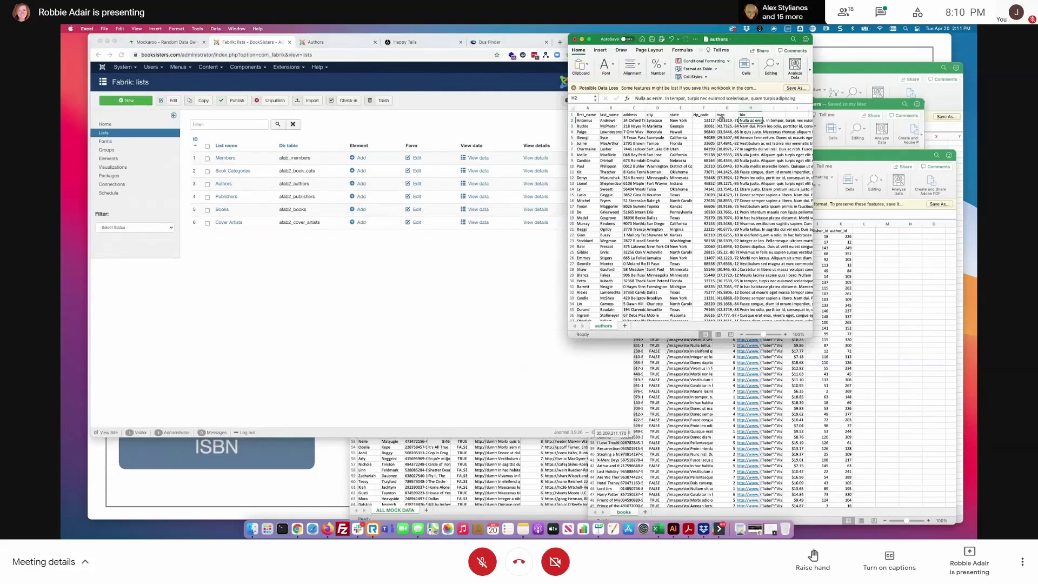
- Reopen Import from CSV for Authors, choose authors.csv again, and abandon it over the mismatched heading
click(315, 237)
click(465, 186)
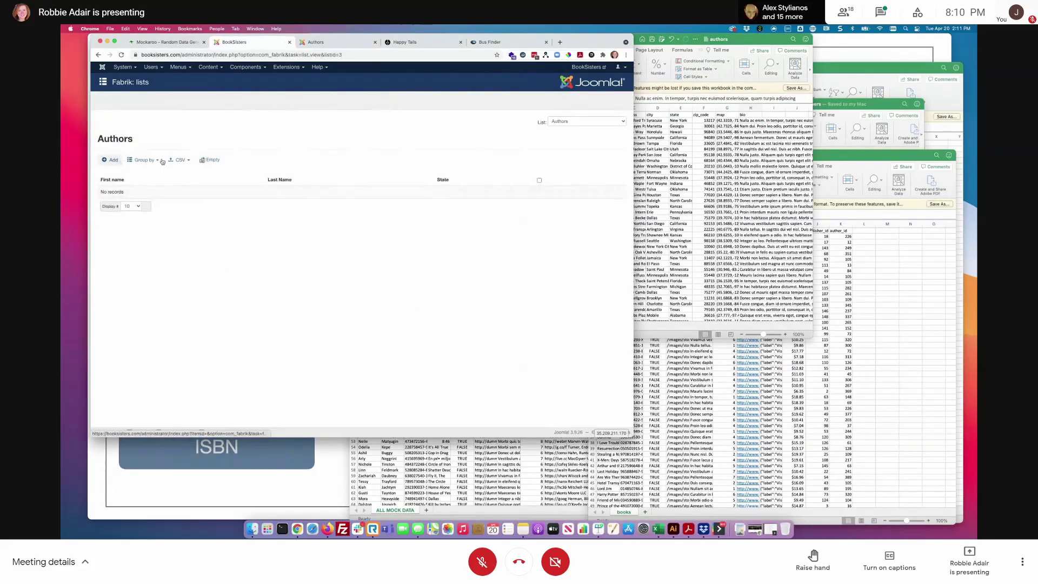
click(168, 160)
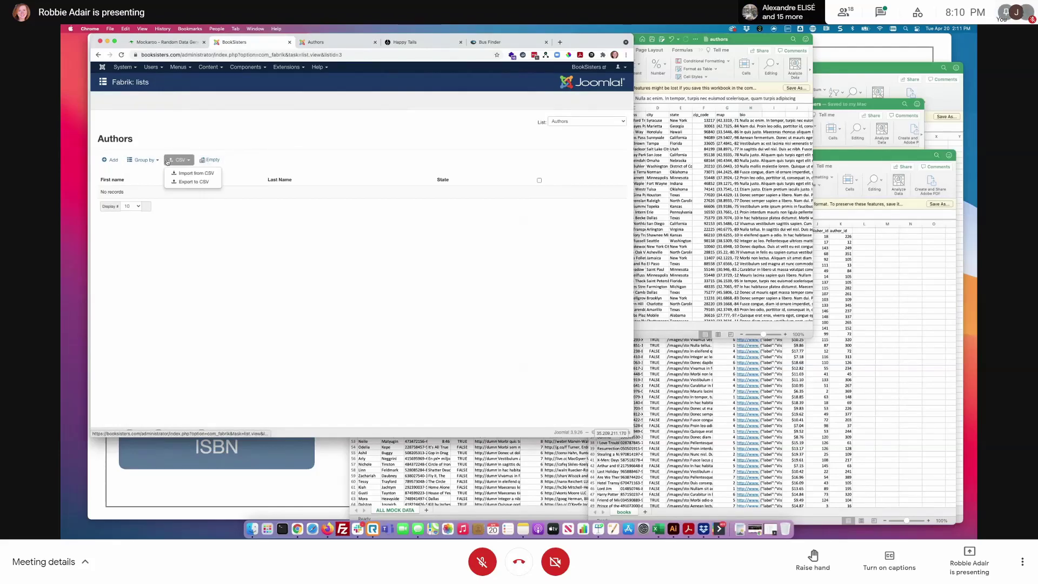
click(192, 173)
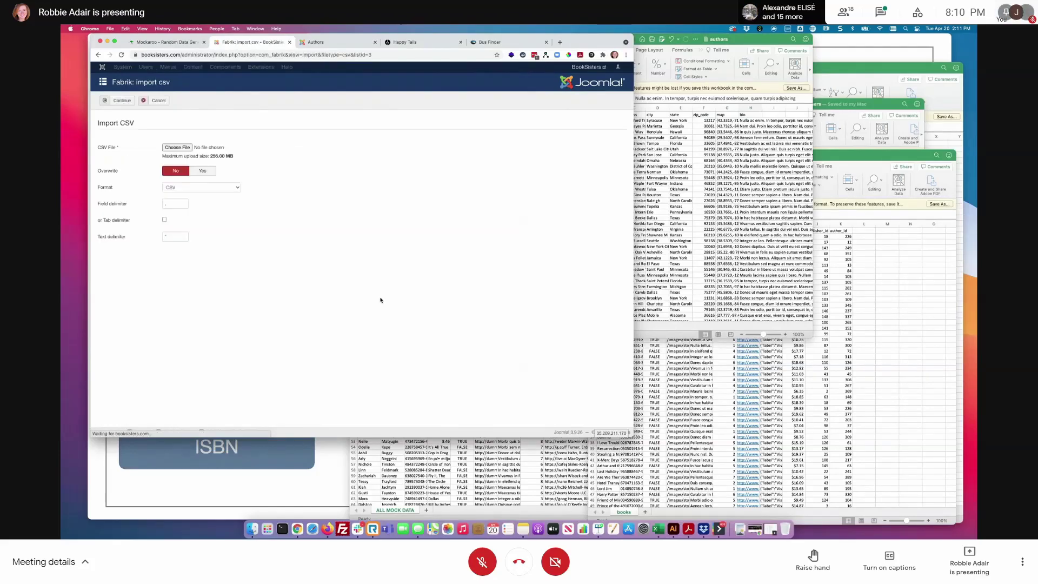
click(177, 147)
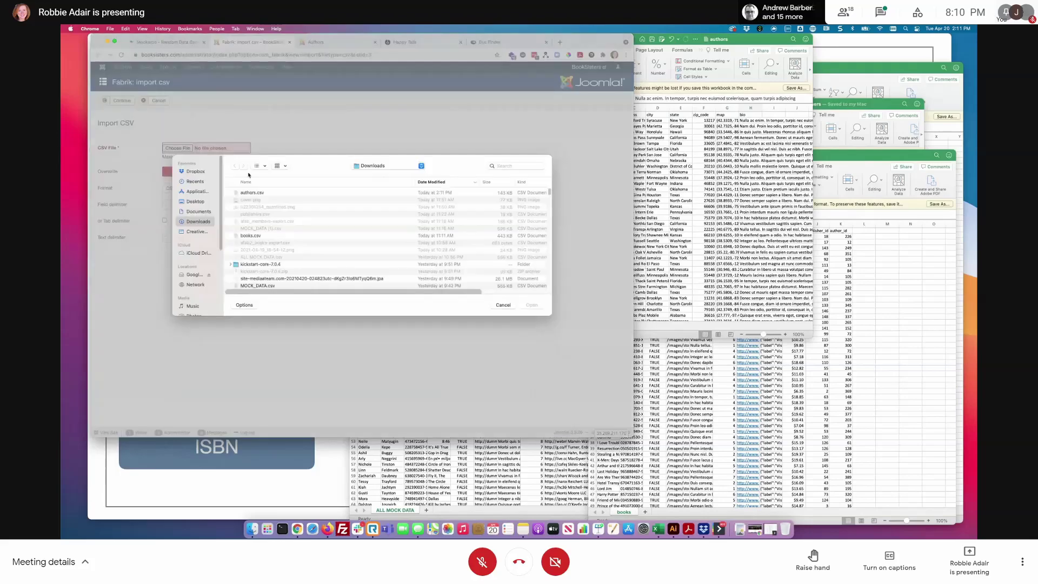
click(252, 192)
key(Return)
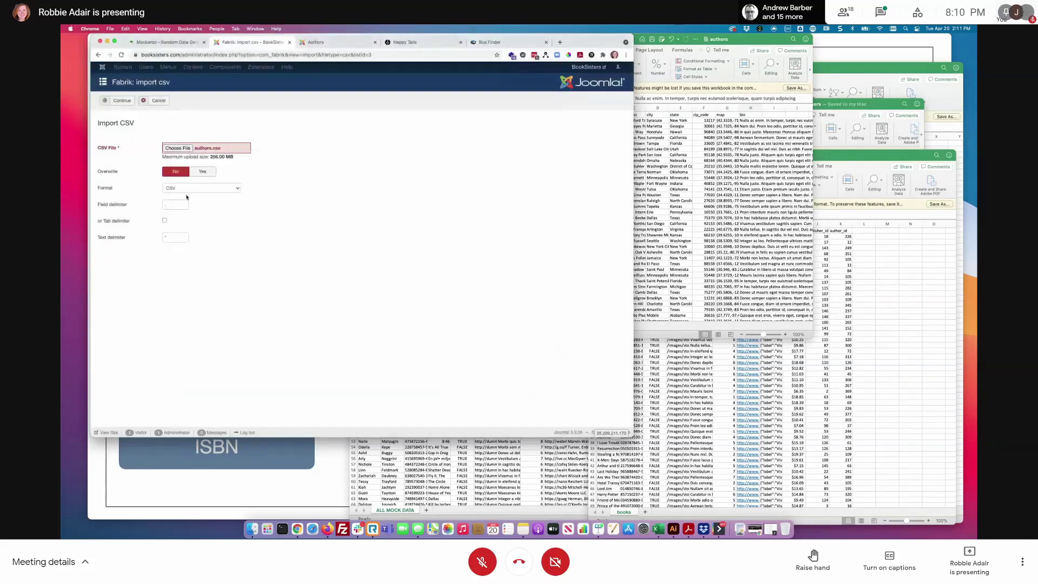
click(124, 101)
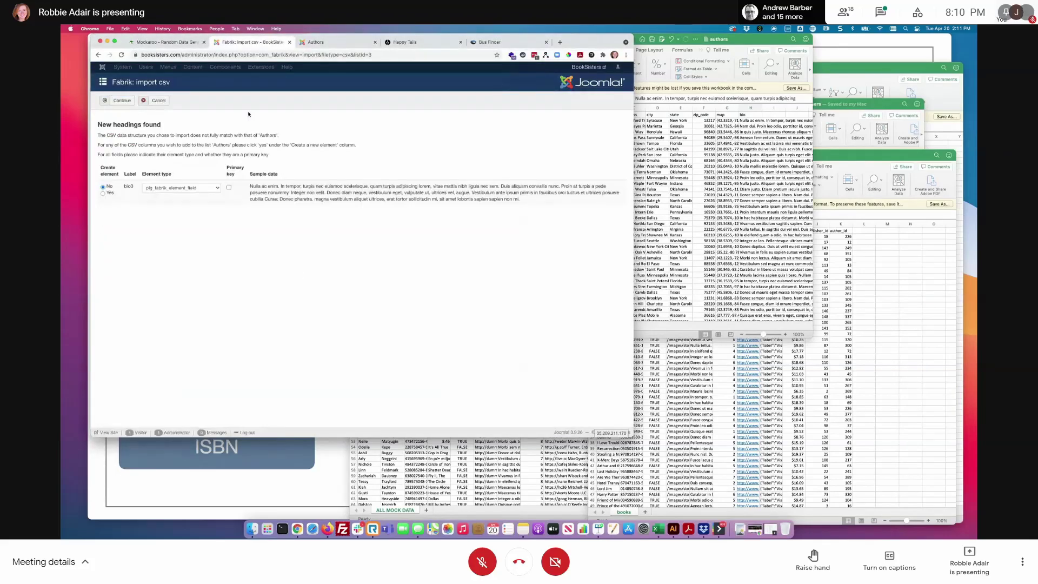
click(158, 101)
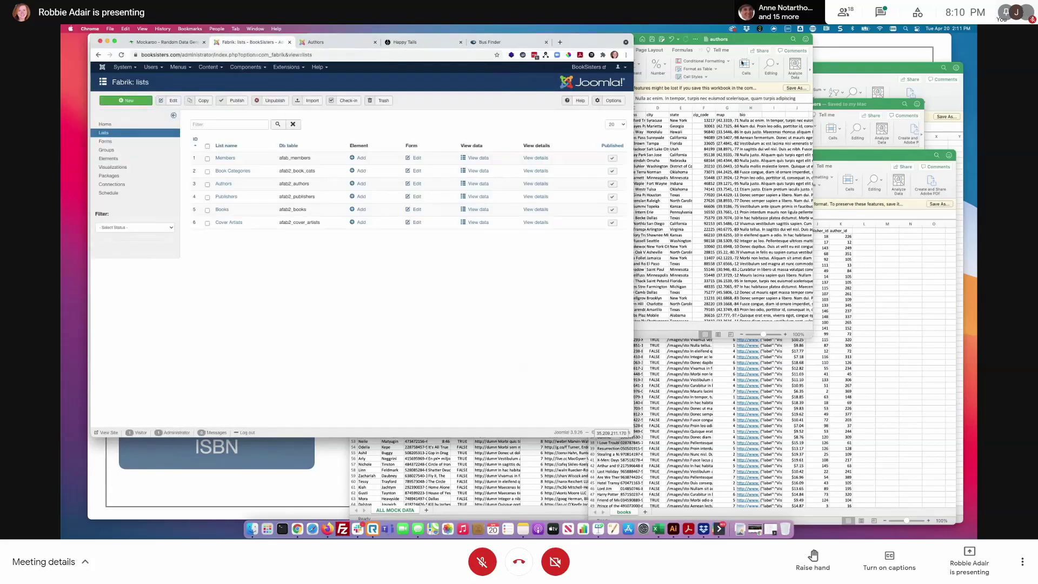
- Retry importing authors.csv into the Authors list and abandon it once more
click(739, 38)
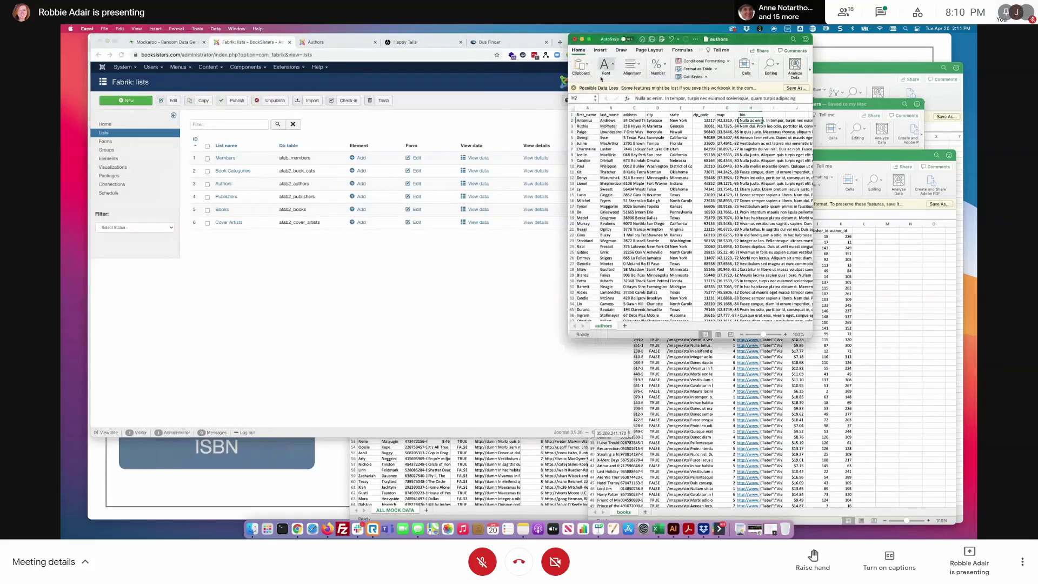
click(417, 297)
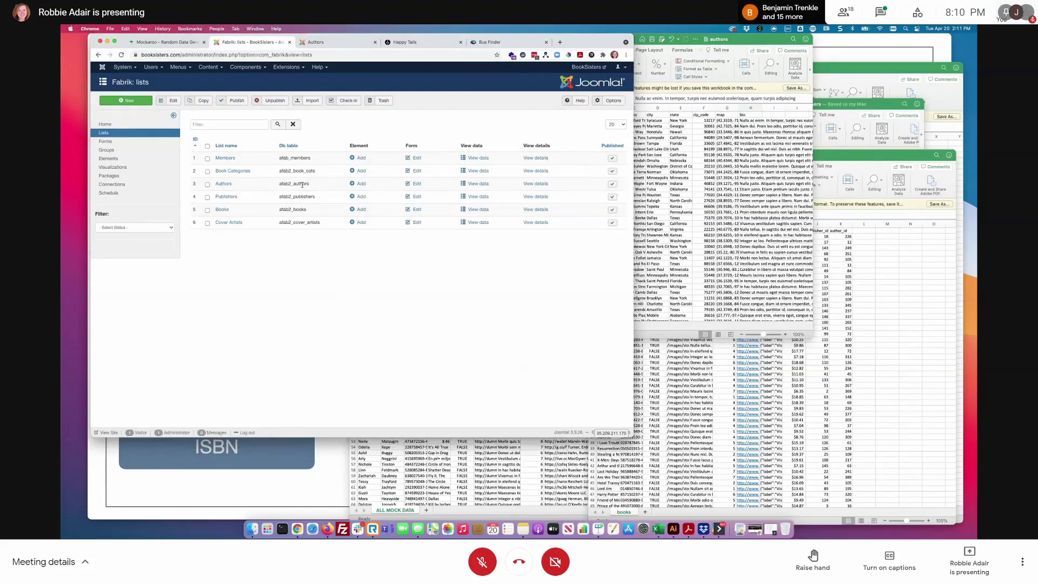
click(468, 183)
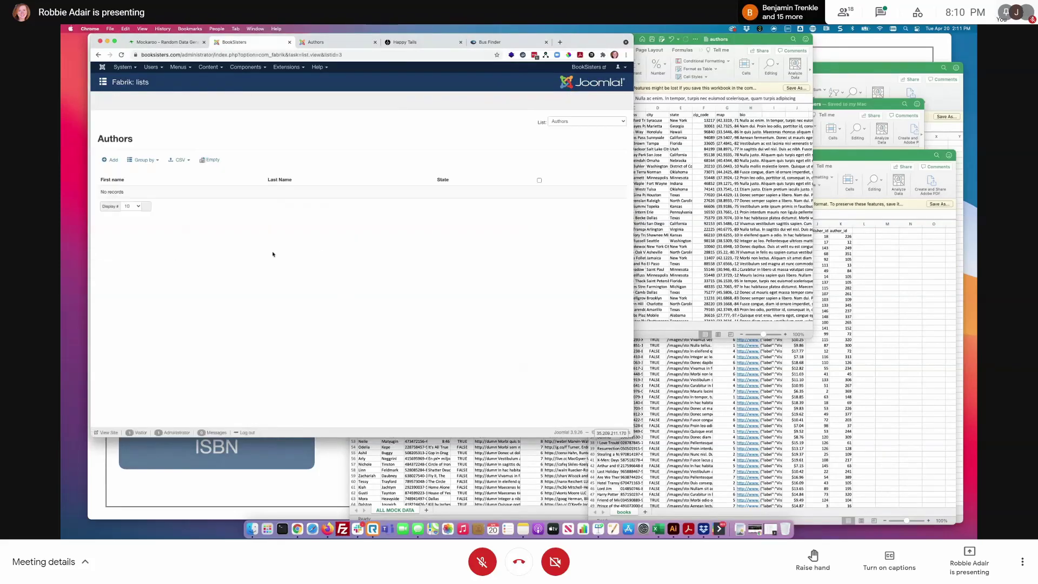
click(180, 160)
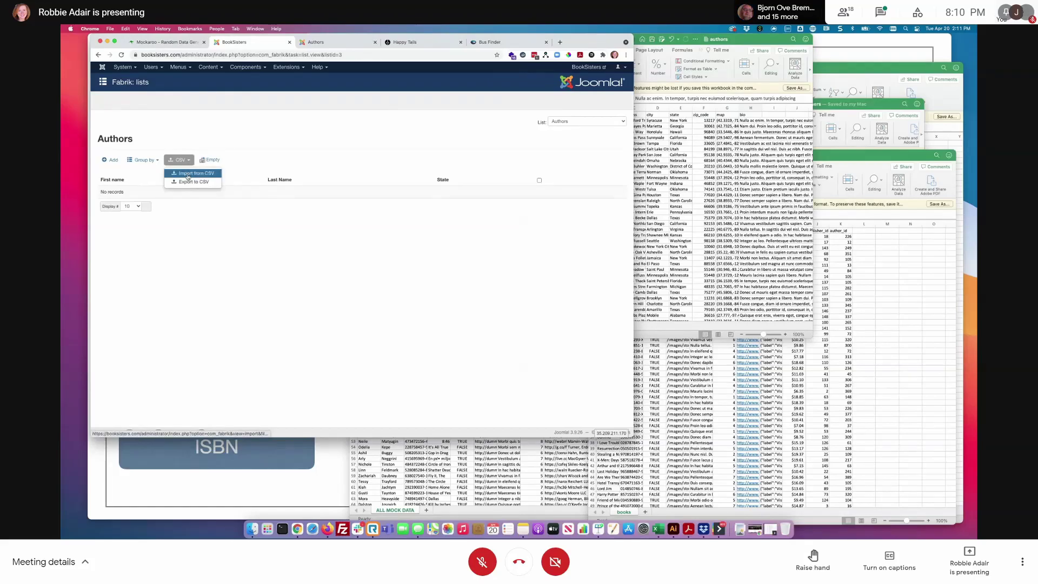
click(187, 174)
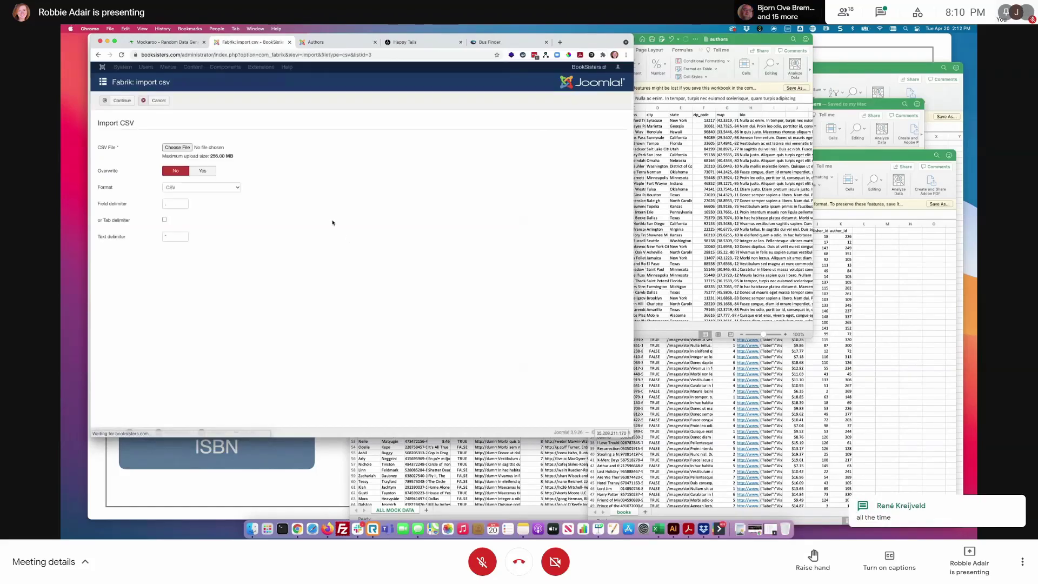
click(198, 152)
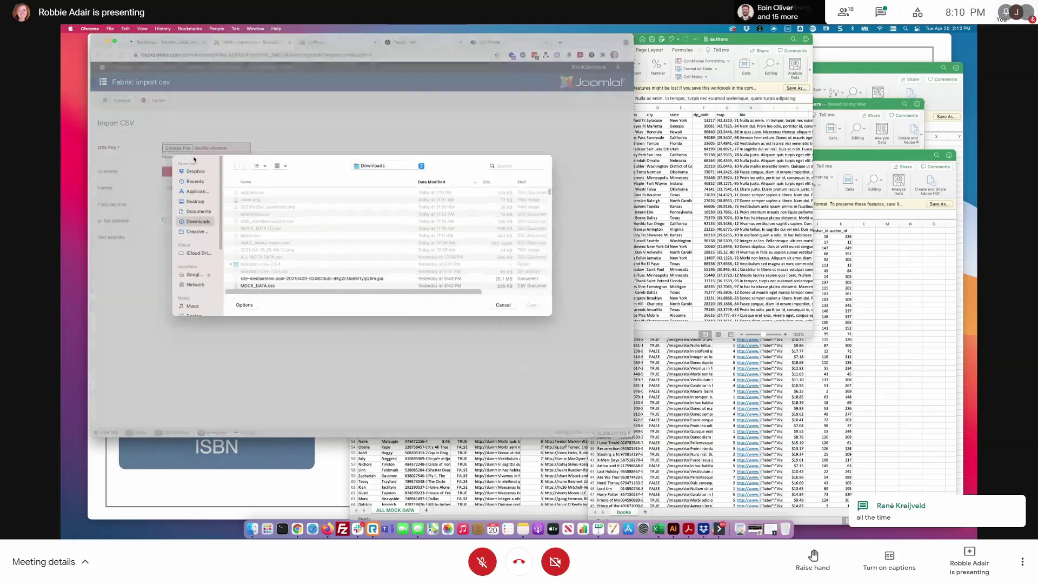
click(254, 193)
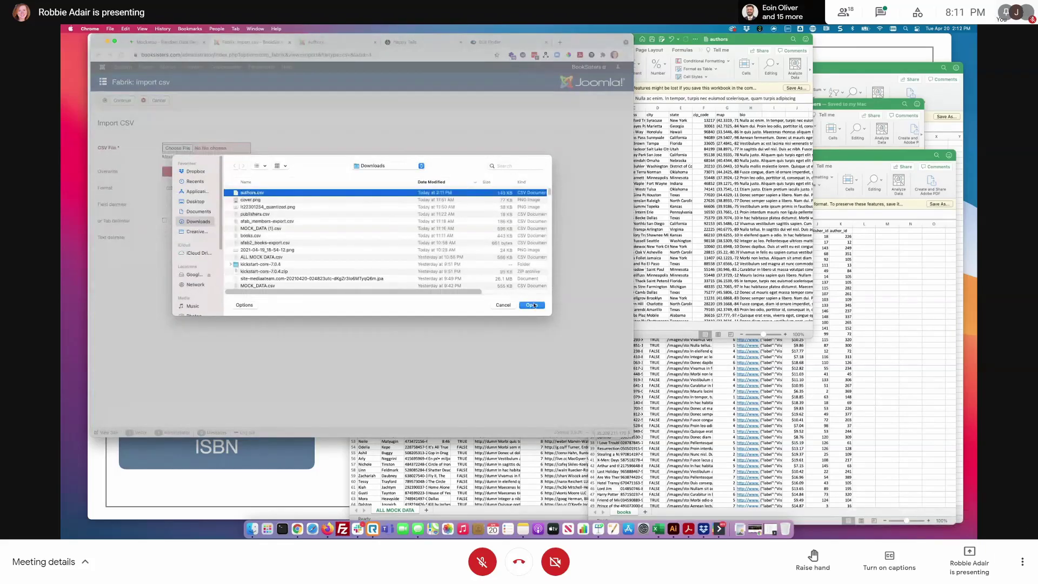
click(532, 305)
click(119, 101)
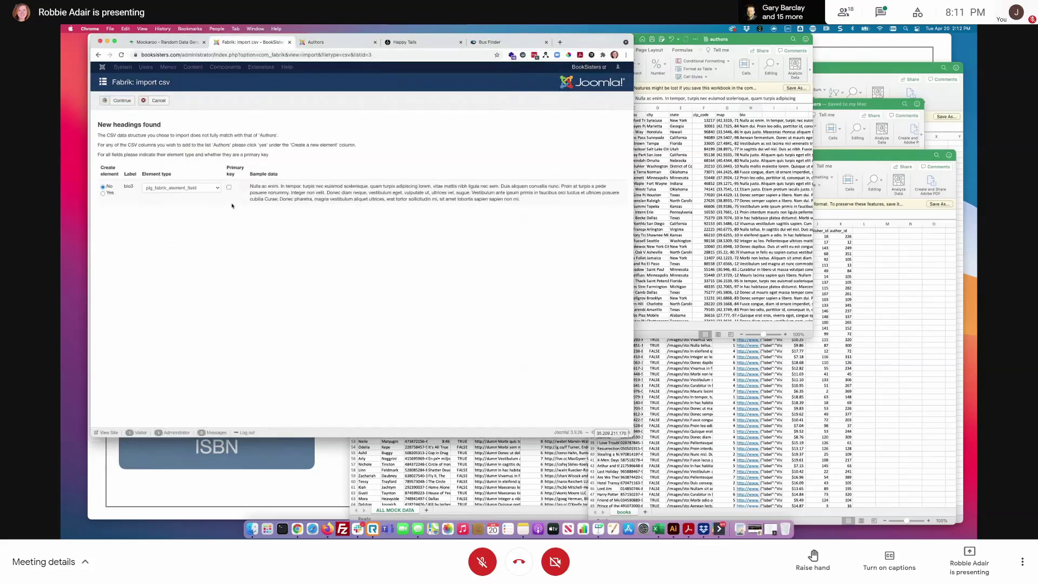
click(155, 100)
- Save the authors workbook and reopen the Authors list's Import from CSV form
click(751, 64)
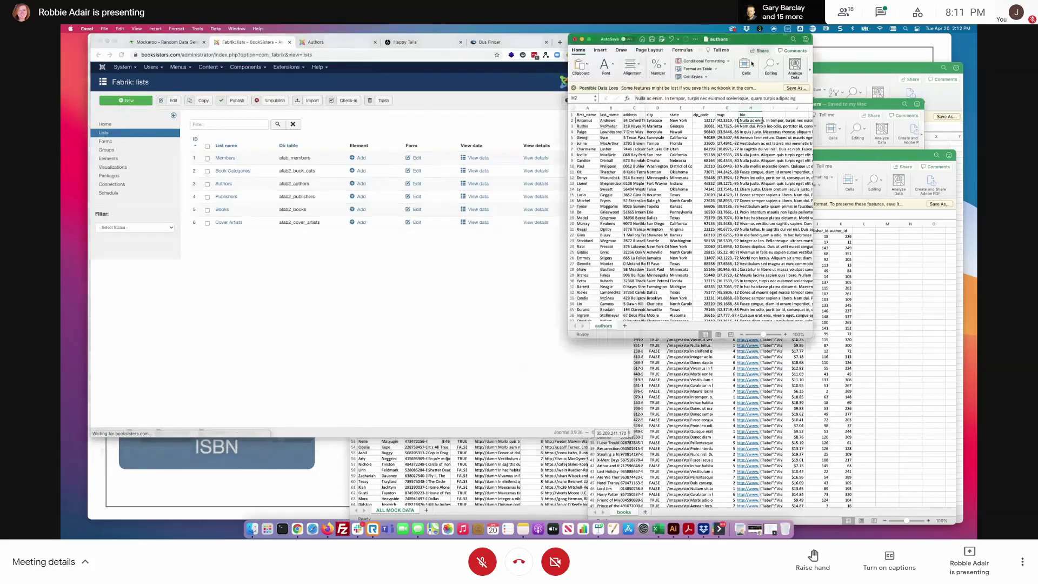
key(Up)
click(651, 40)
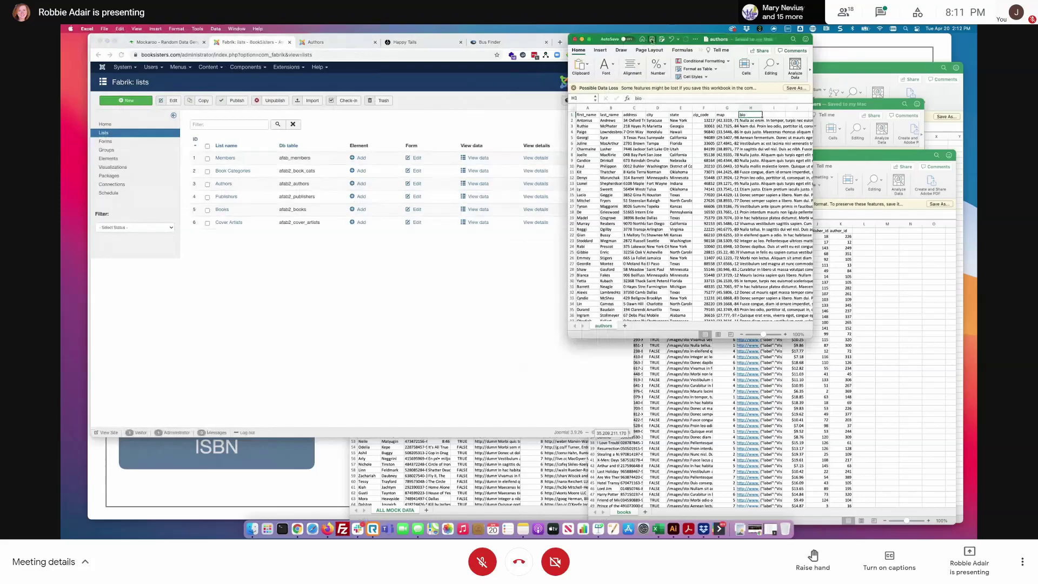
click(515, 300)
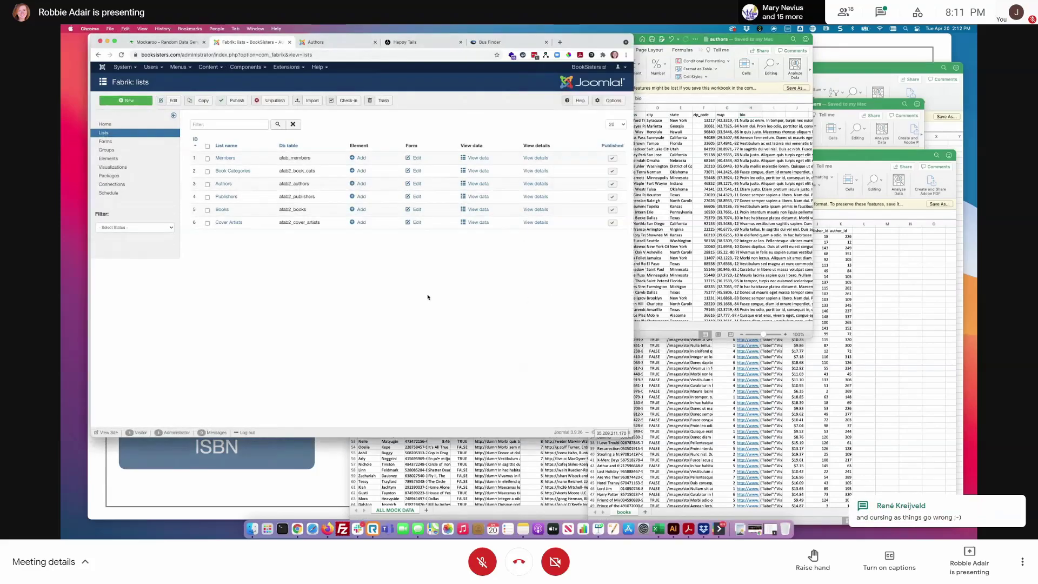
click(475, 183)
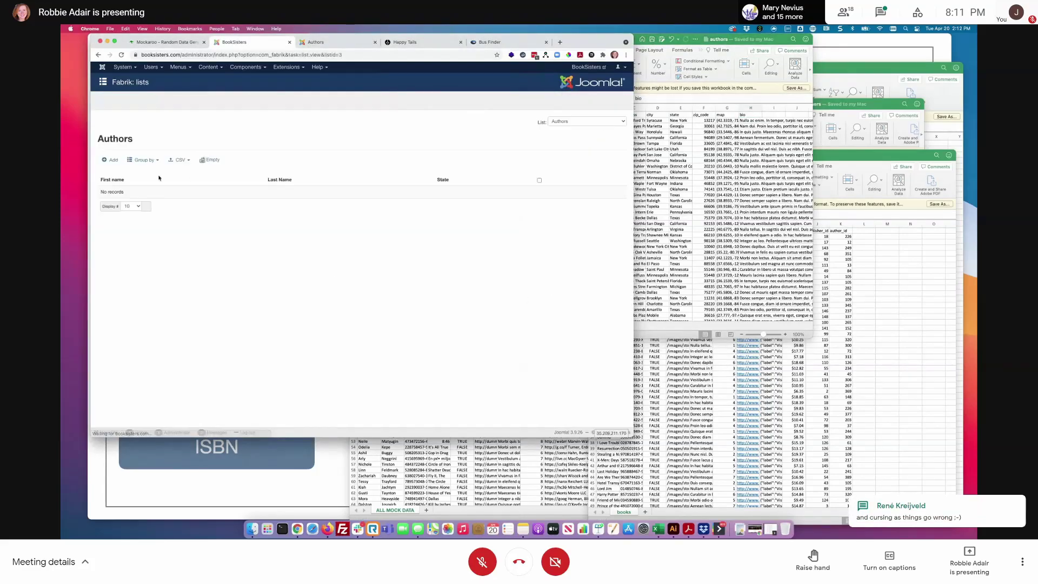
click(179, 160)
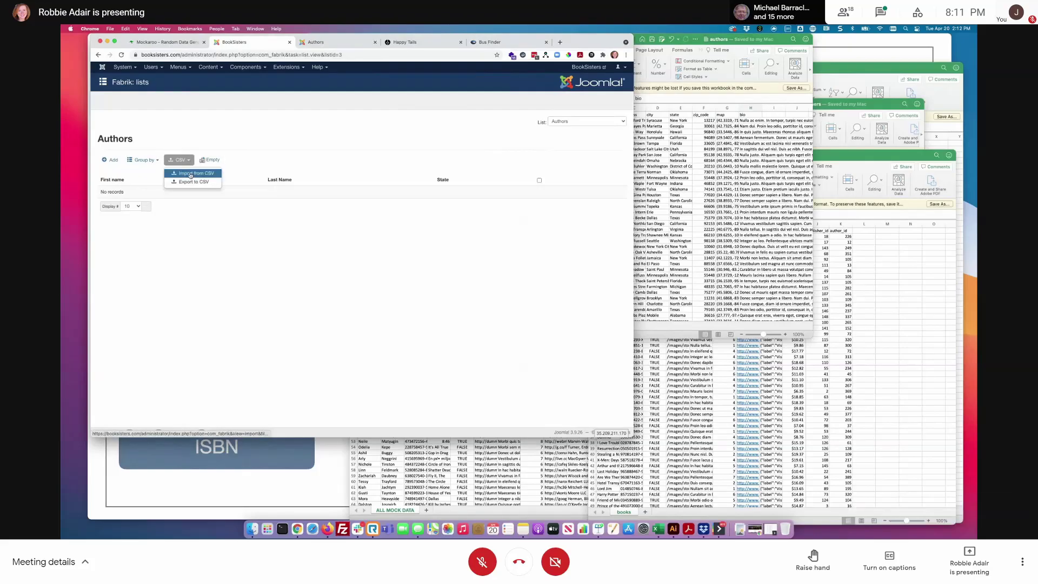
click(196, 174)
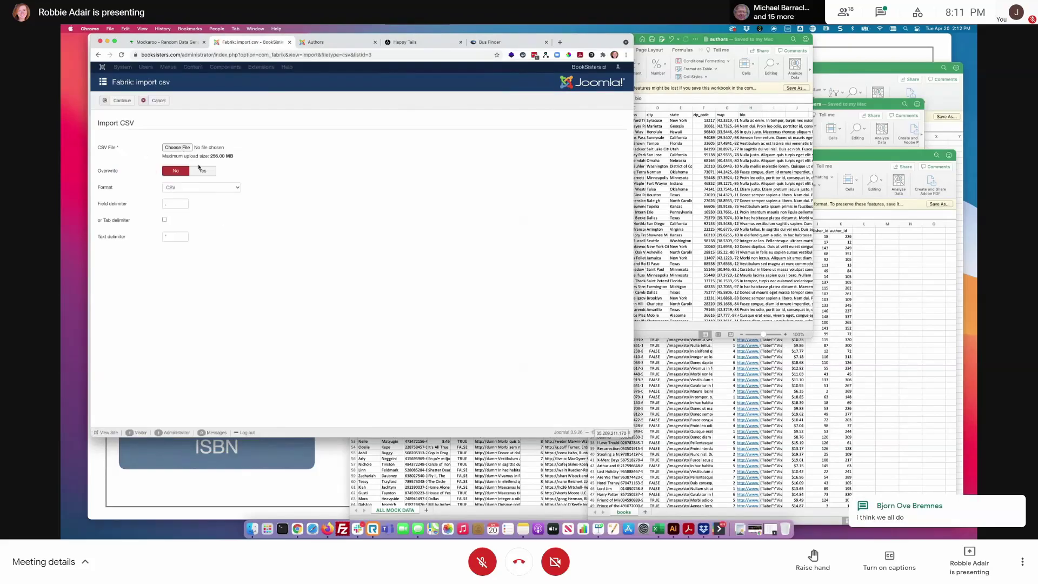
- Import authors.csv from Downloads into the Authors list and verify the '400 records added' message
click(177, 147)
click(246, 192)
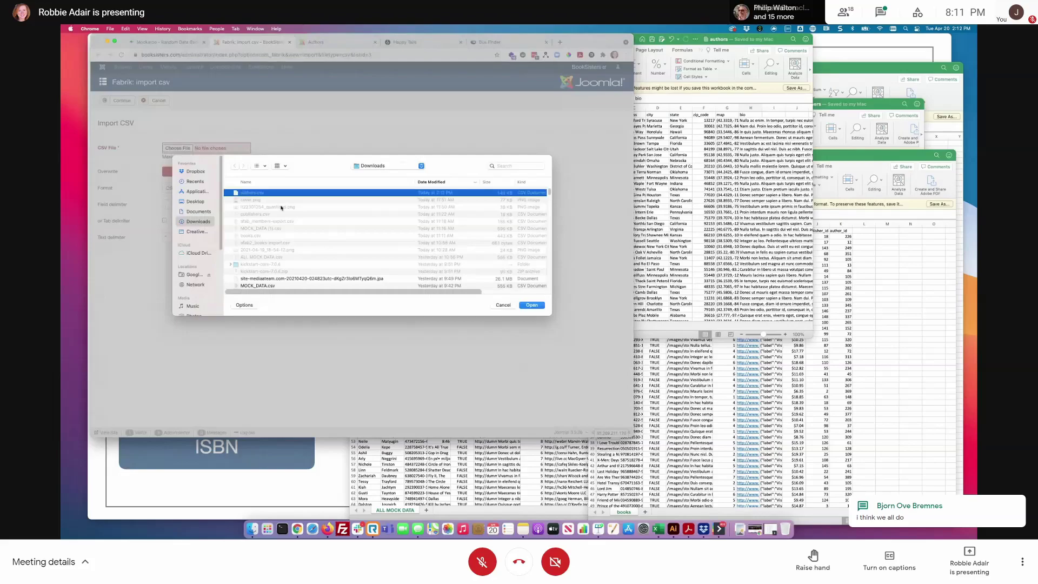
click(532, 305)
click(128, 100)
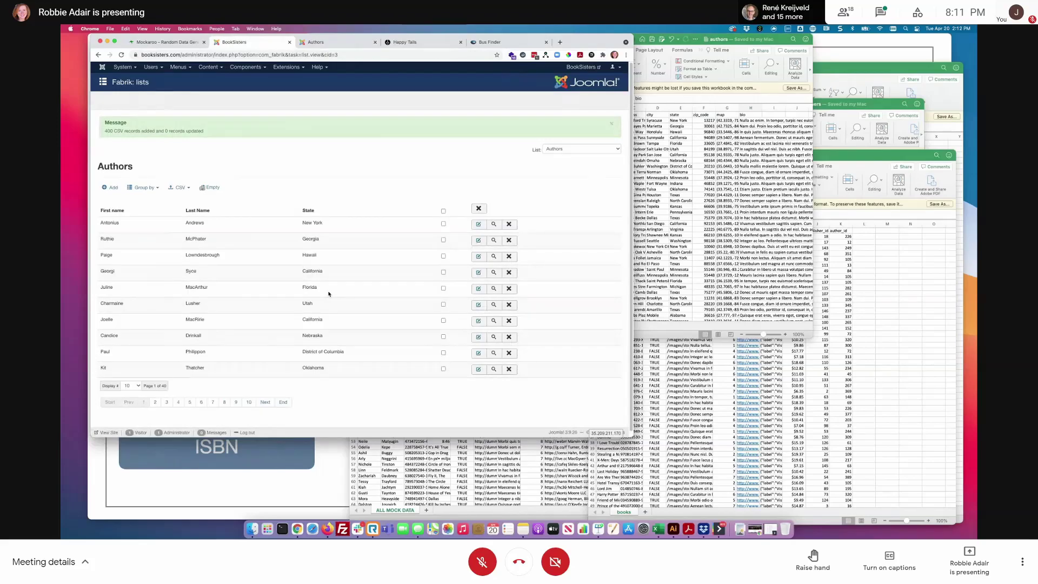
drag(103, 131, 216, 134)
click(298, 150)
scroll(403, 333, down, 1)
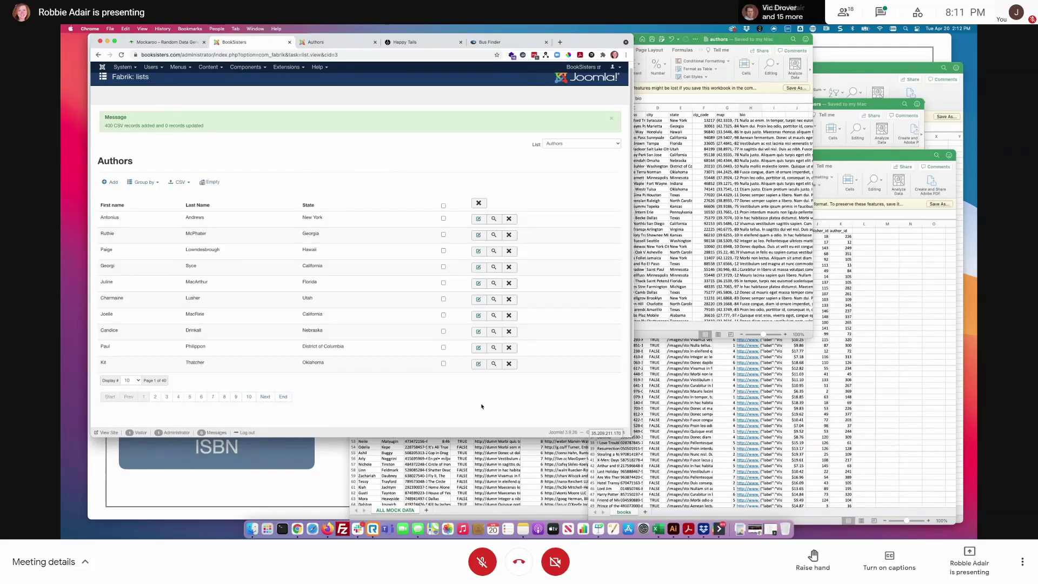
click(724, 111)
click(726, 110)
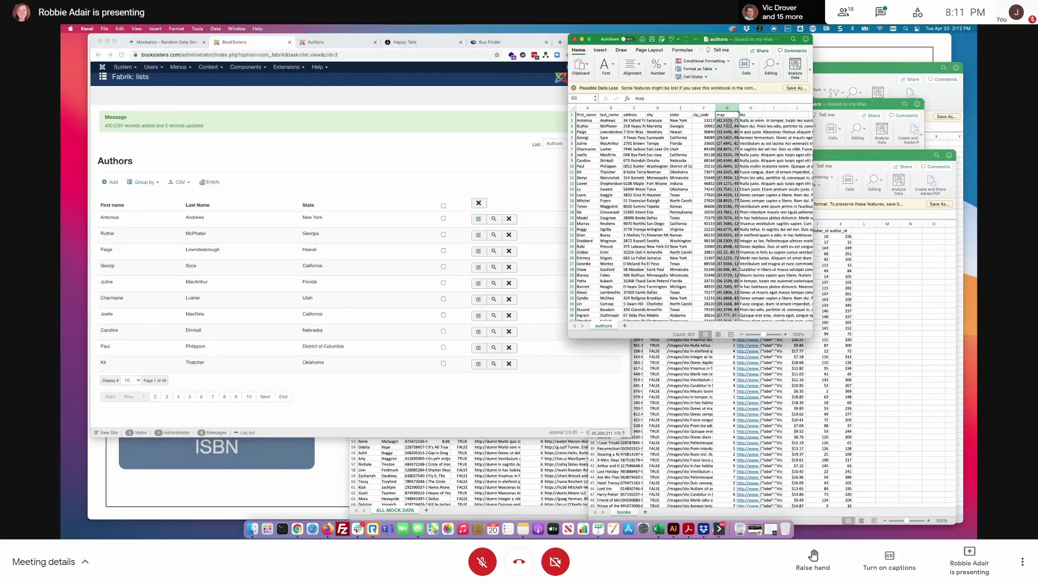
- Widen column G so the full map coordinates show, checking the value in G2
drag(741, 110, 794, 112)
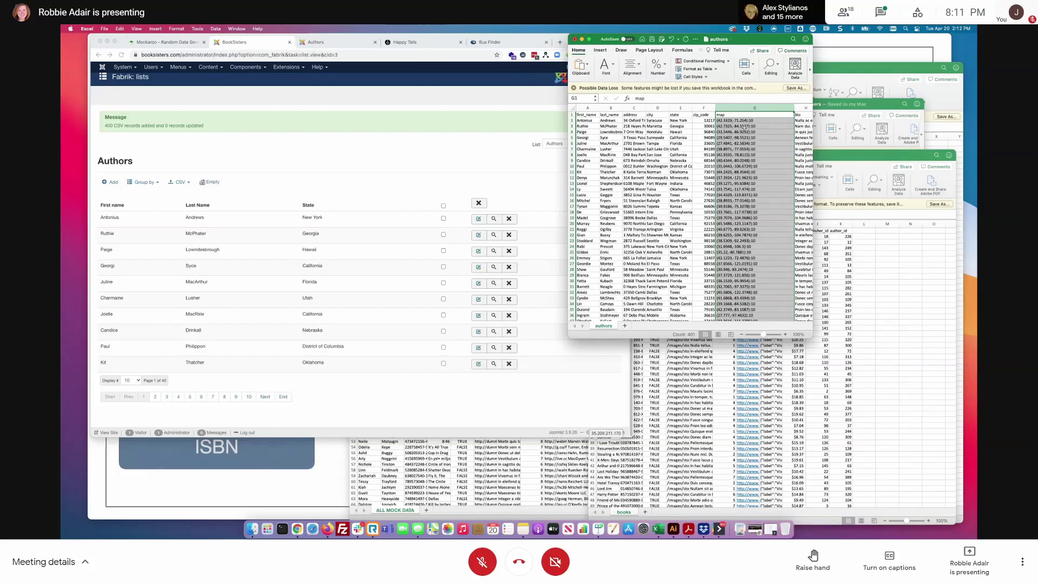
click(744, 121)
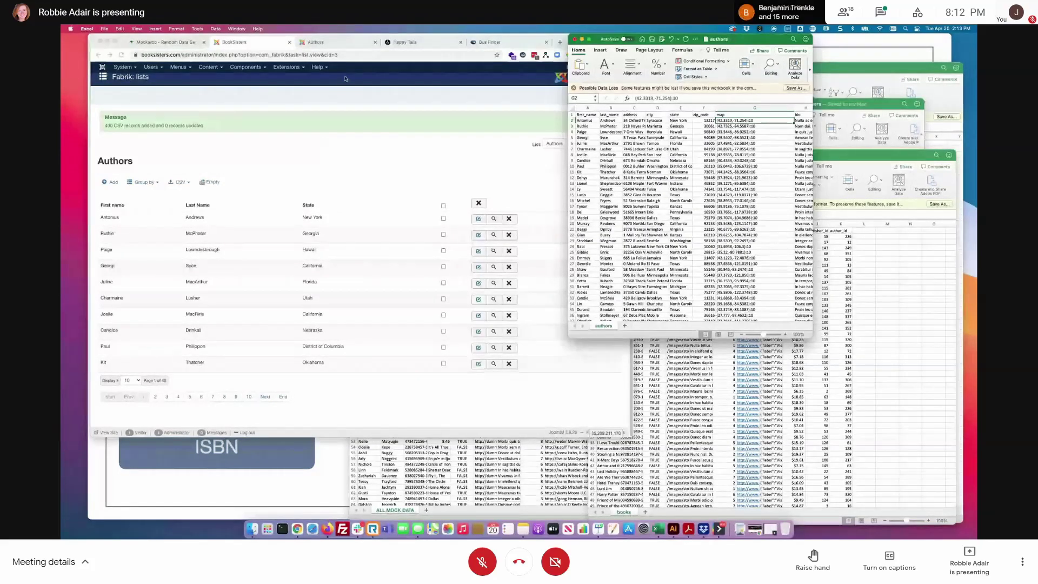
click(316, 42)
- Reload the front-end Authors page so it lists the imported authors across 40 pages
click(340, 106)
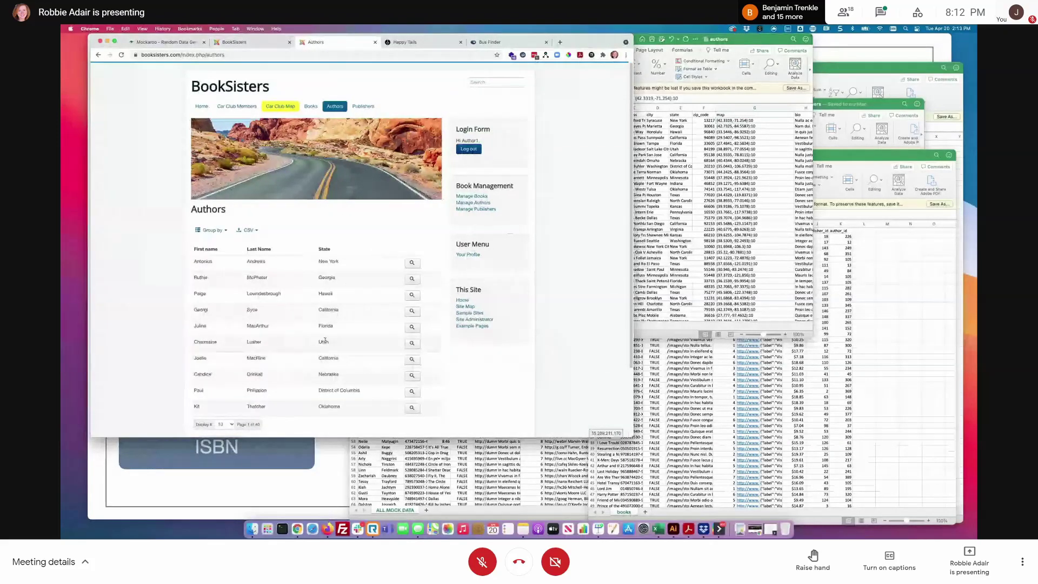
click(745, 43)
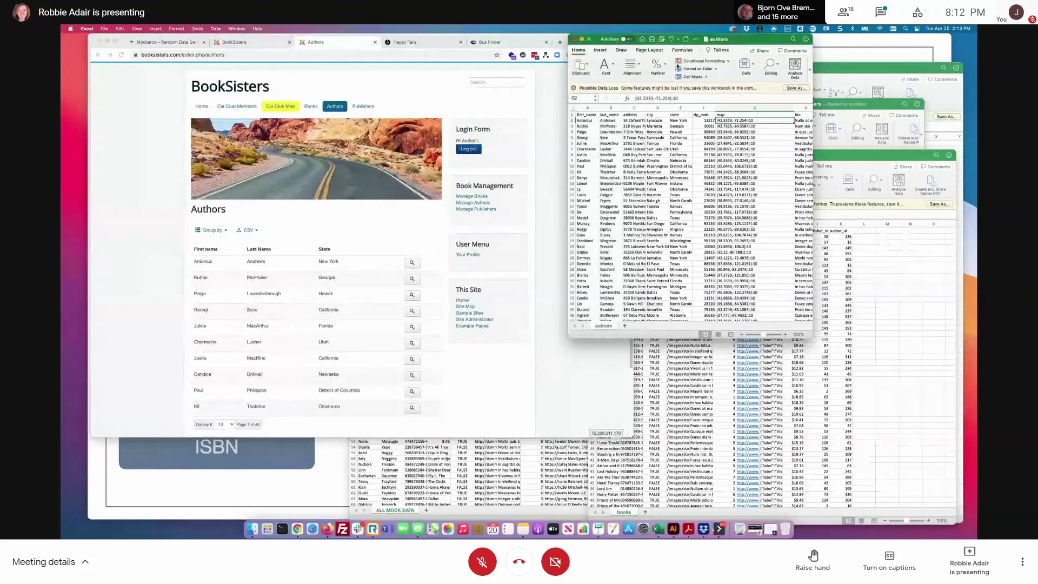
click(552, 142)
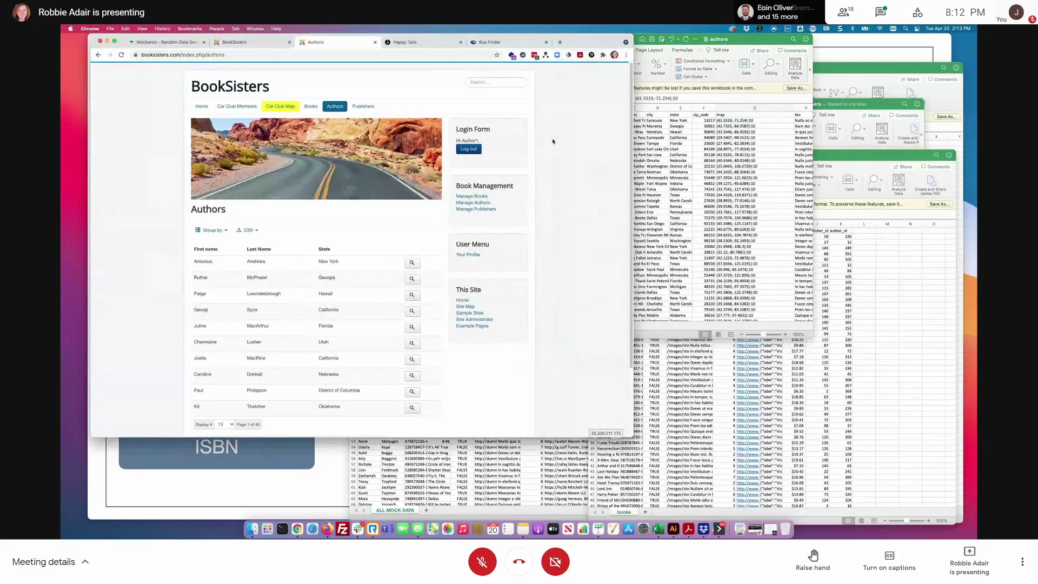
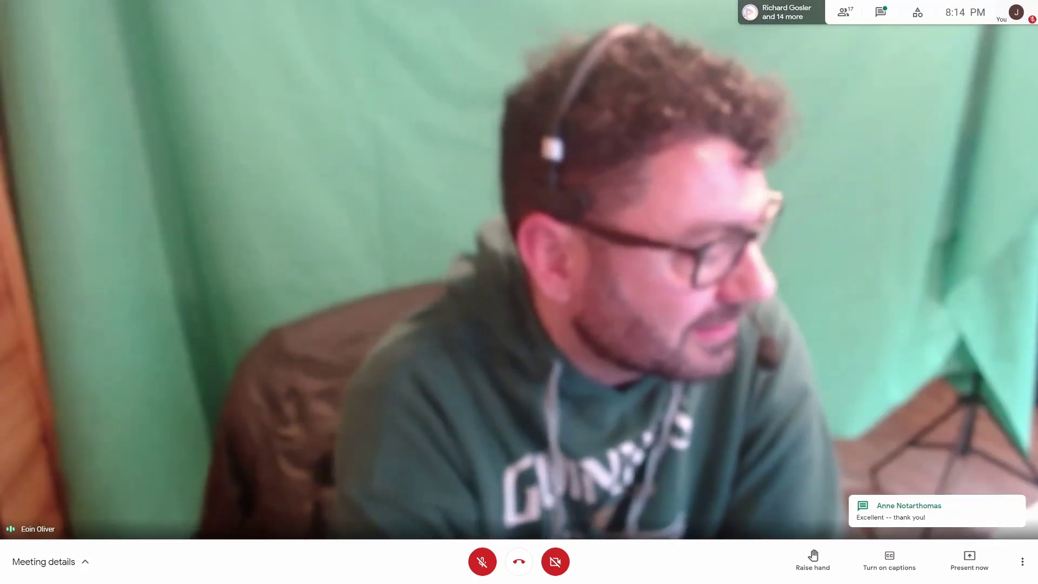
- Change the Google Meet layout from Spotlight to Auto for a 3x3 tile grid
click(1022, 562)
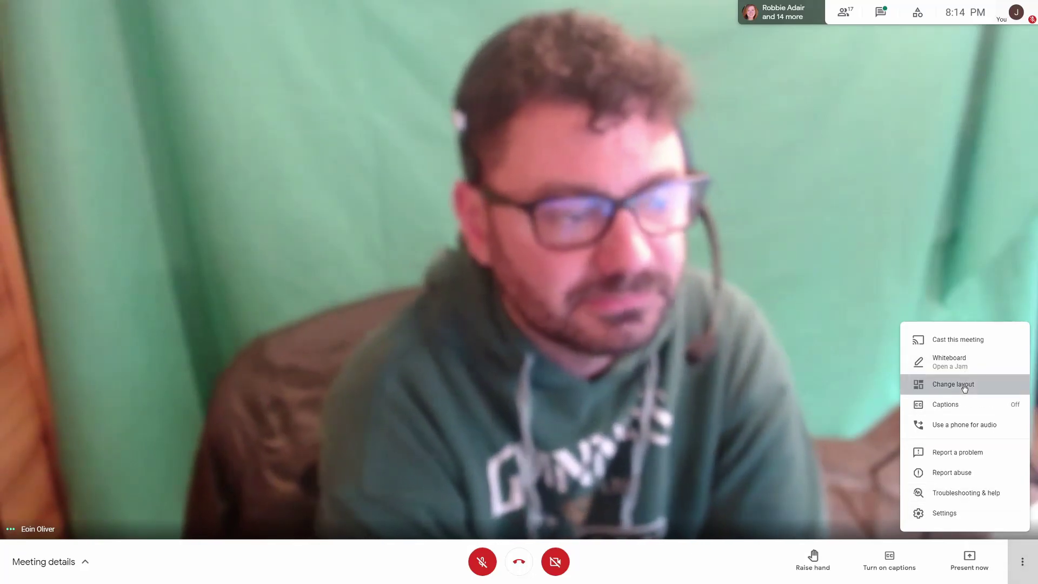
click(963, 385)
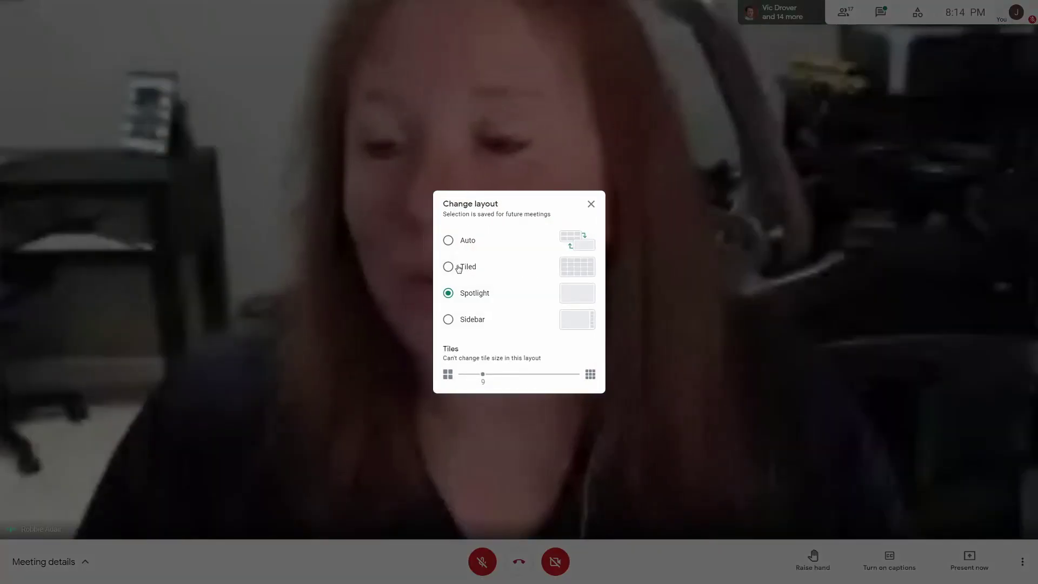
click(449, 240)
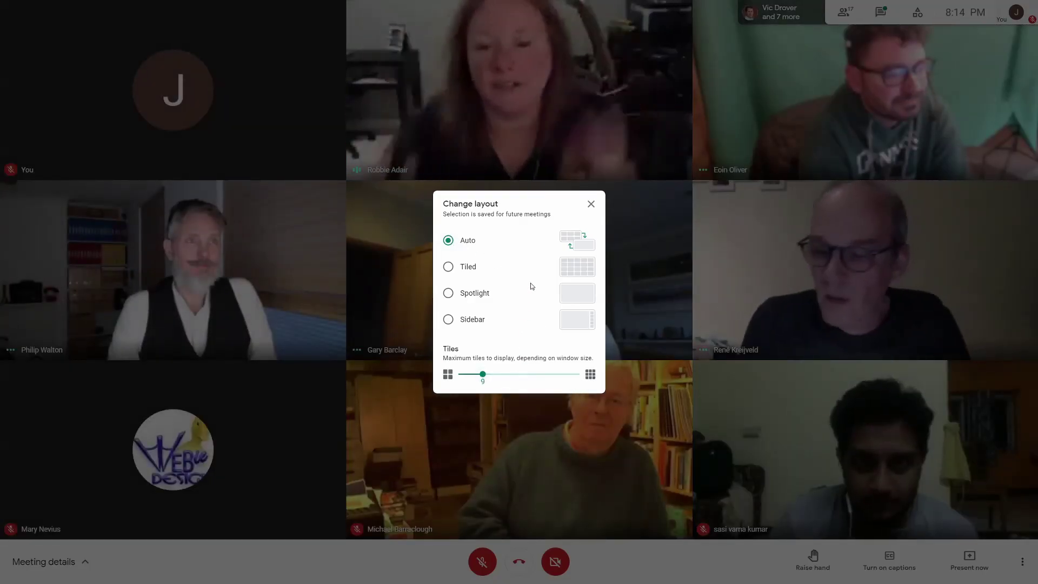
click(591, 204)
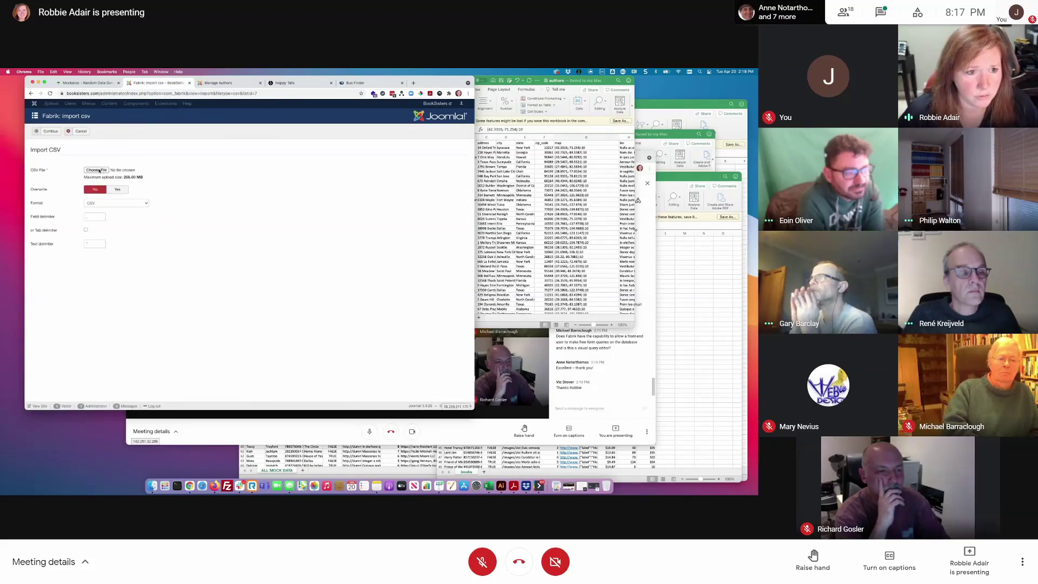
- Upload authors.csv and accept its new headings to create the Test Authors list
click(97, 171)
click(390, 300)
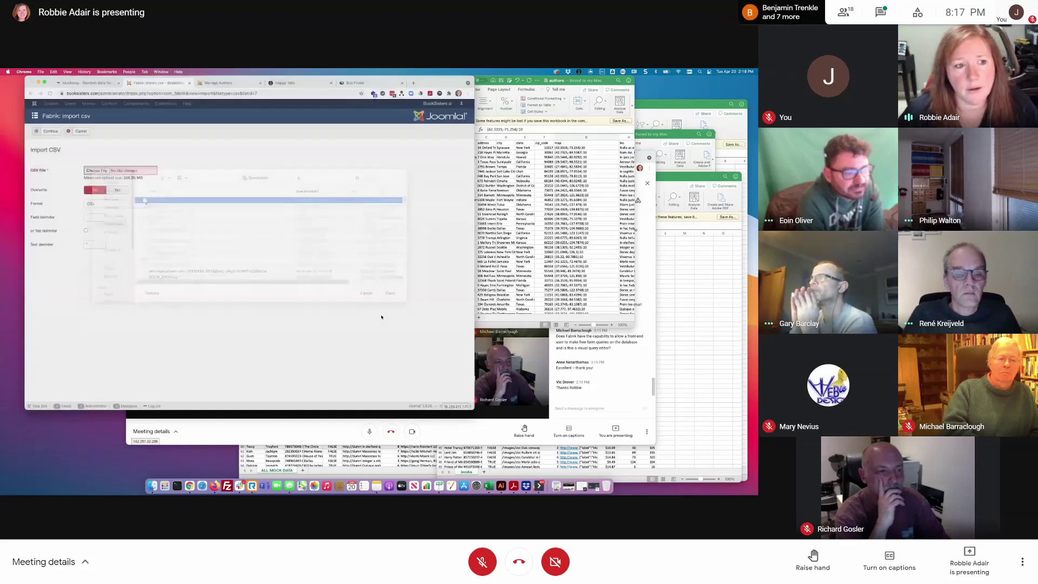
click(50, 132)
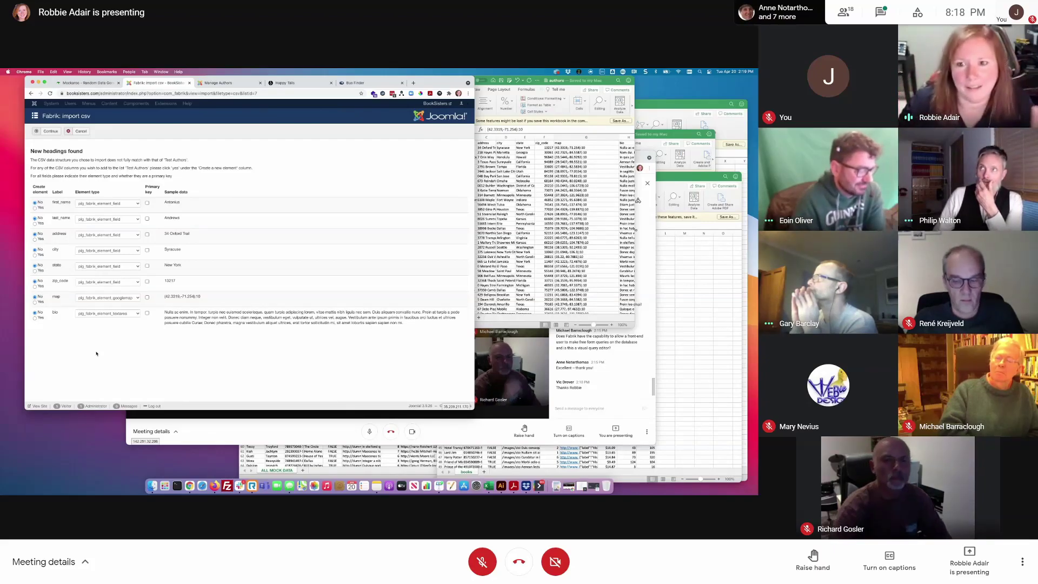
click(60, 133)
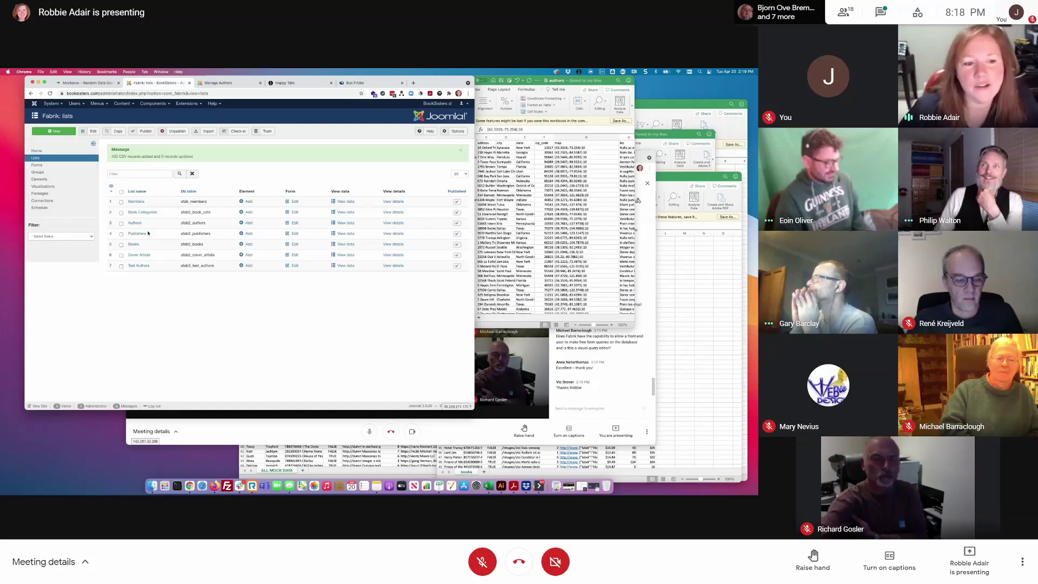
click(40, 179)
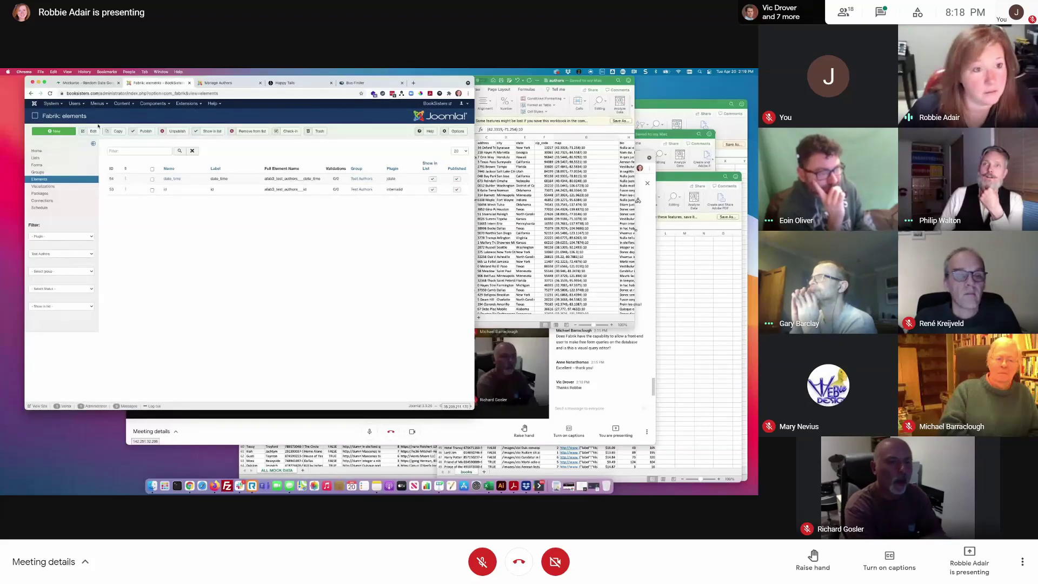
key(super+r)
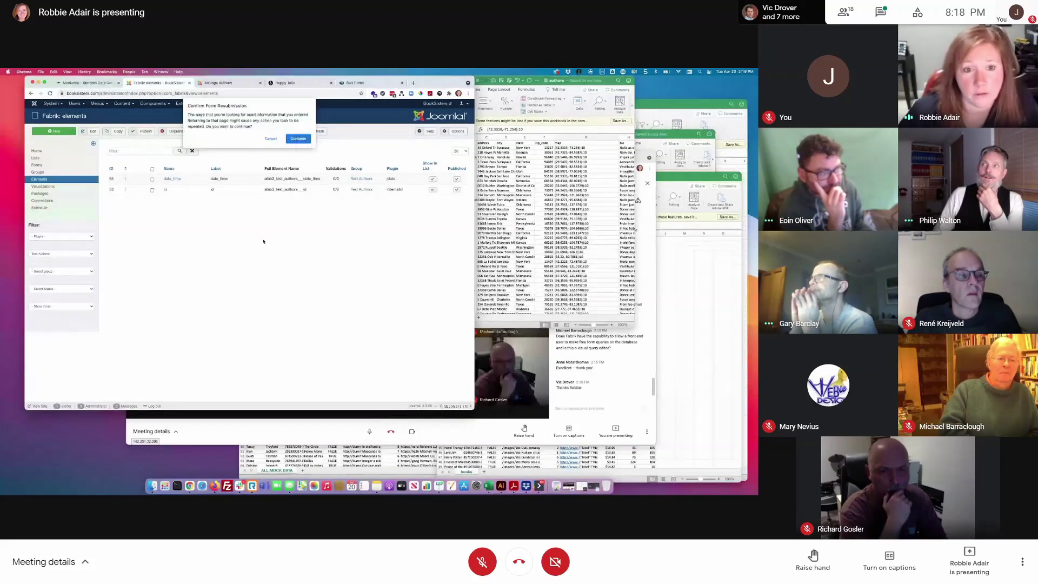
click(297, 138)
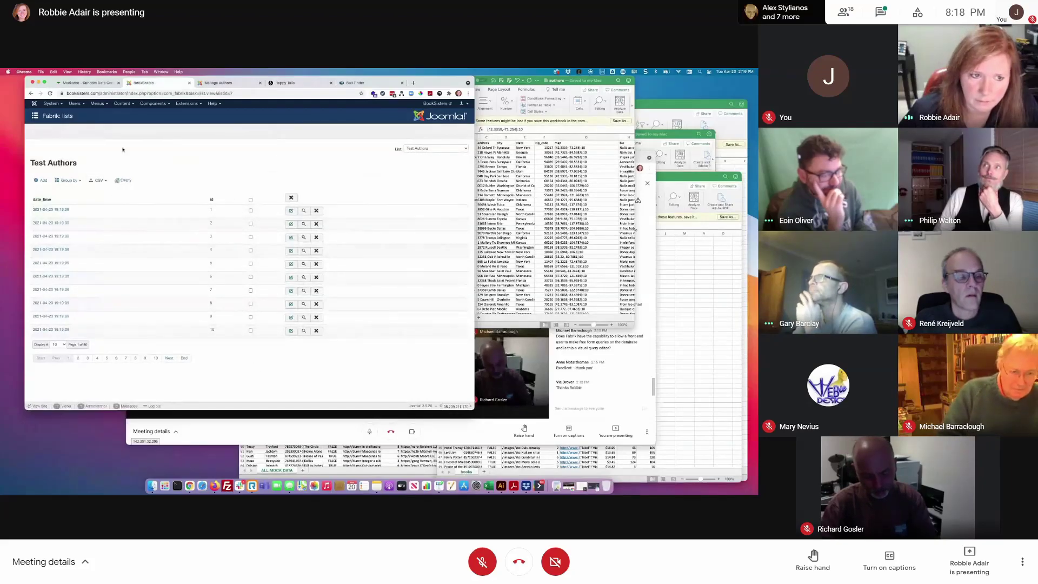
click(162, 104)
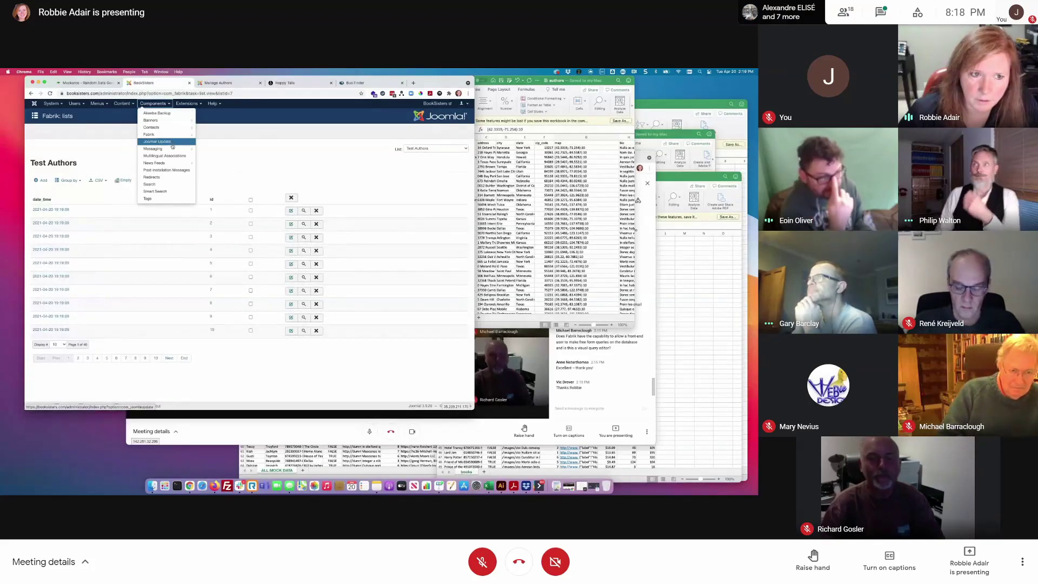
mouse_move(156, 134)
click(211, 156)
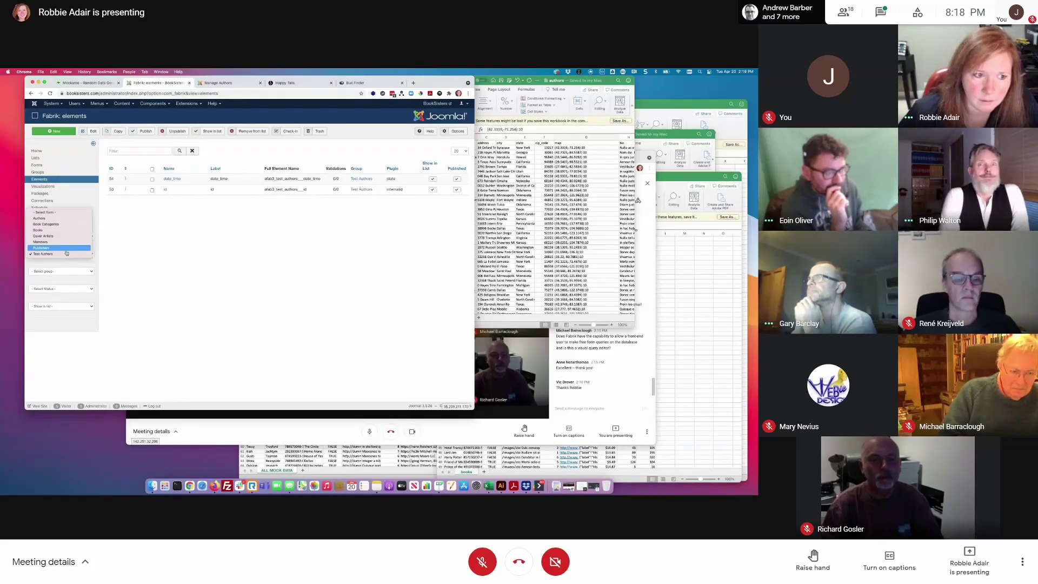
click(38, 172)
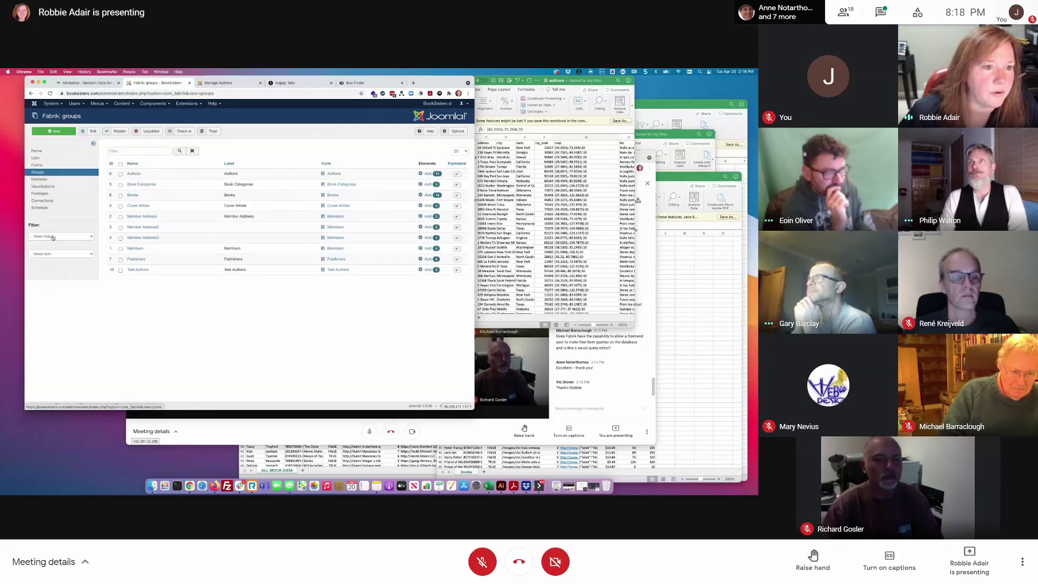
click(44, 179)
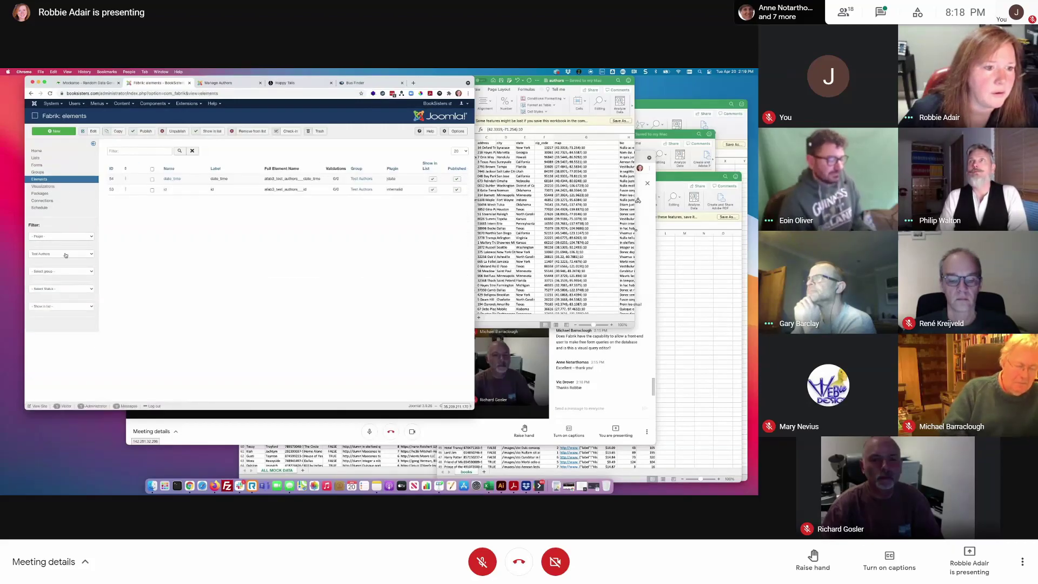
click(60, 254)
click(61, 212)
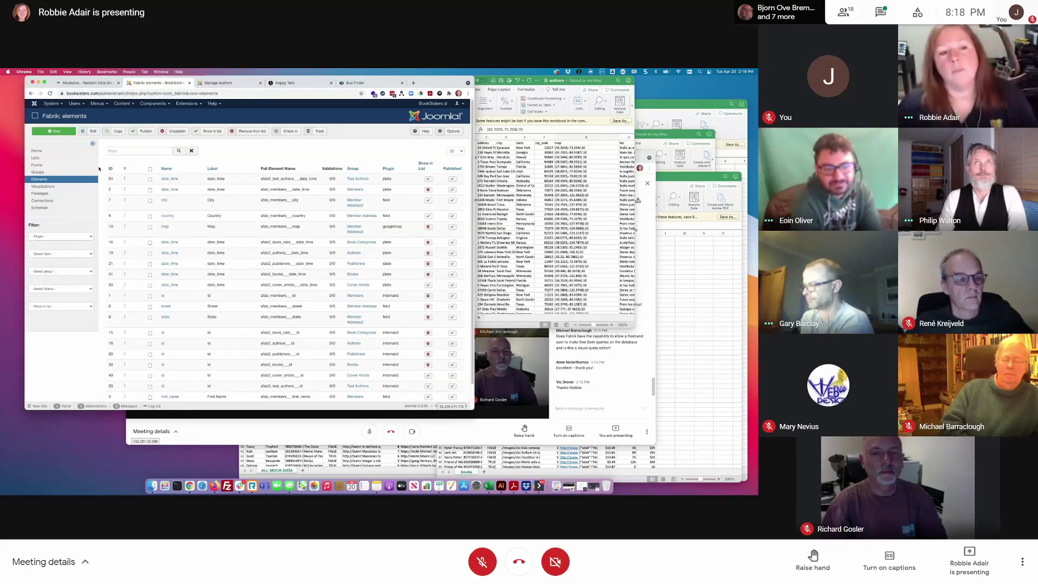
click(63, 159)
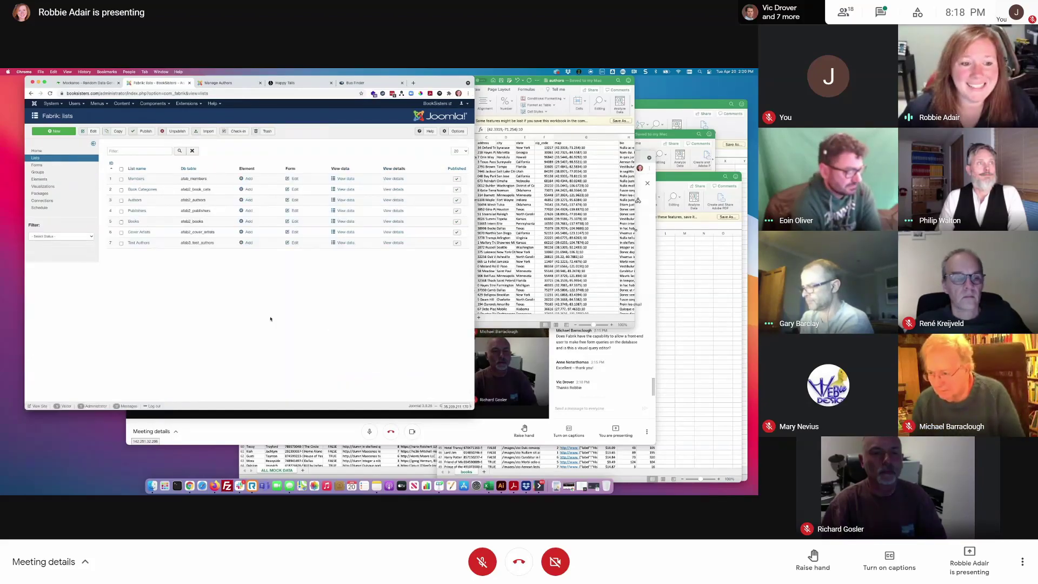
- Create a list labelled 'Joomla User' with table name 'ab4_' on joscs_users, and save it
click(53, 133)
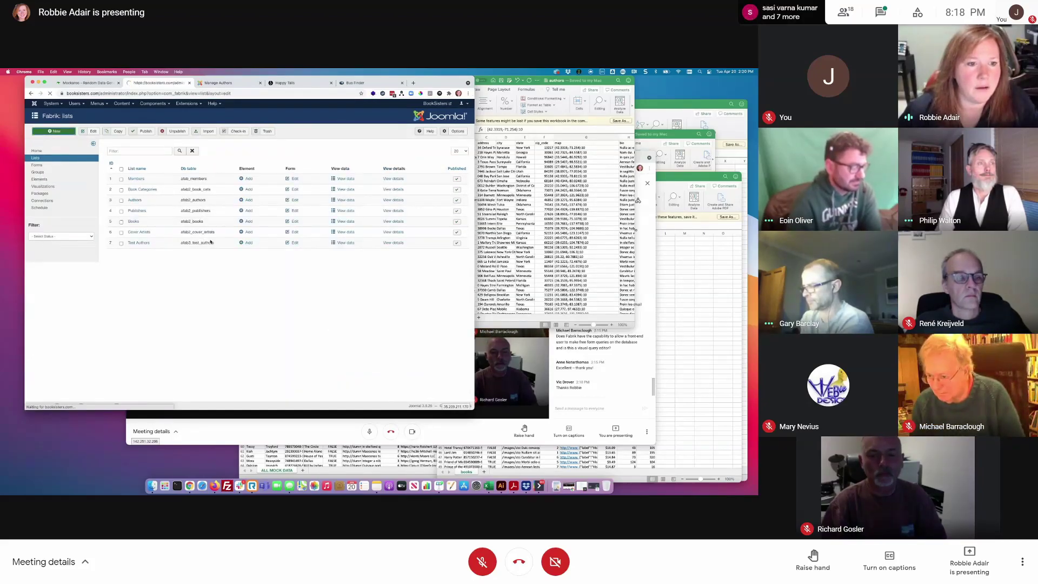
click(170, 177)
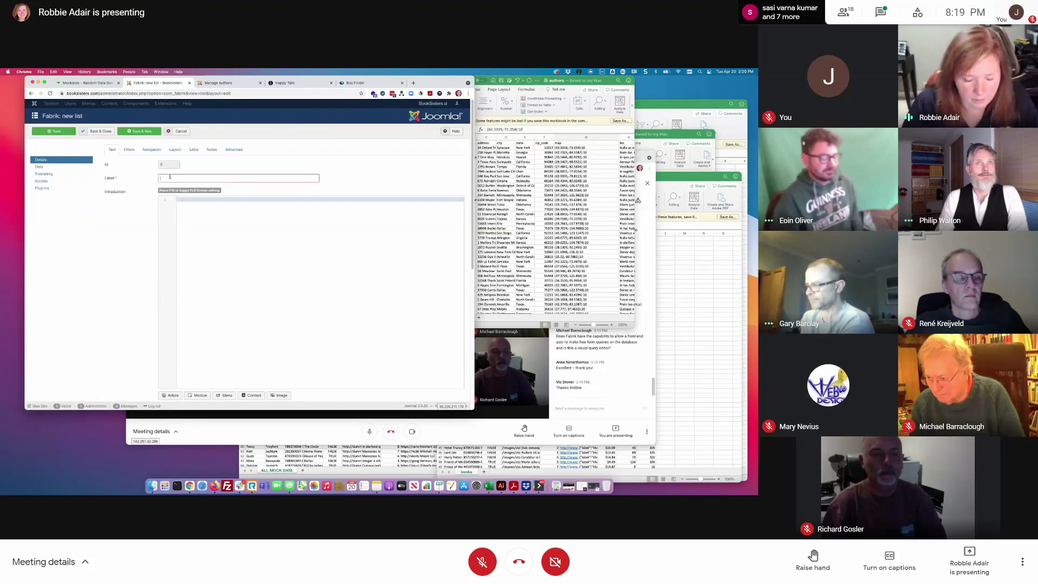
text(Joomla)
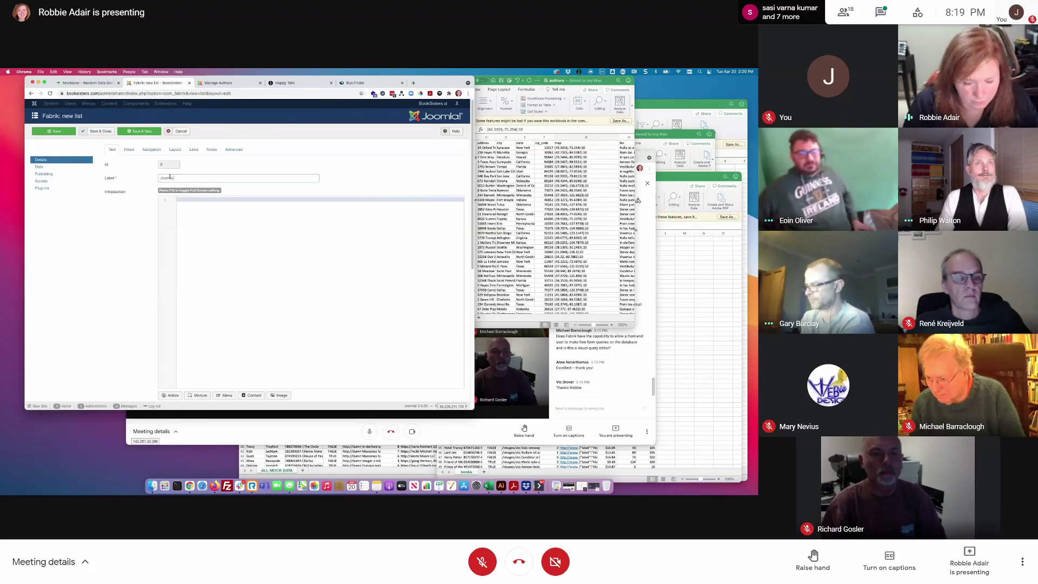
text( User)
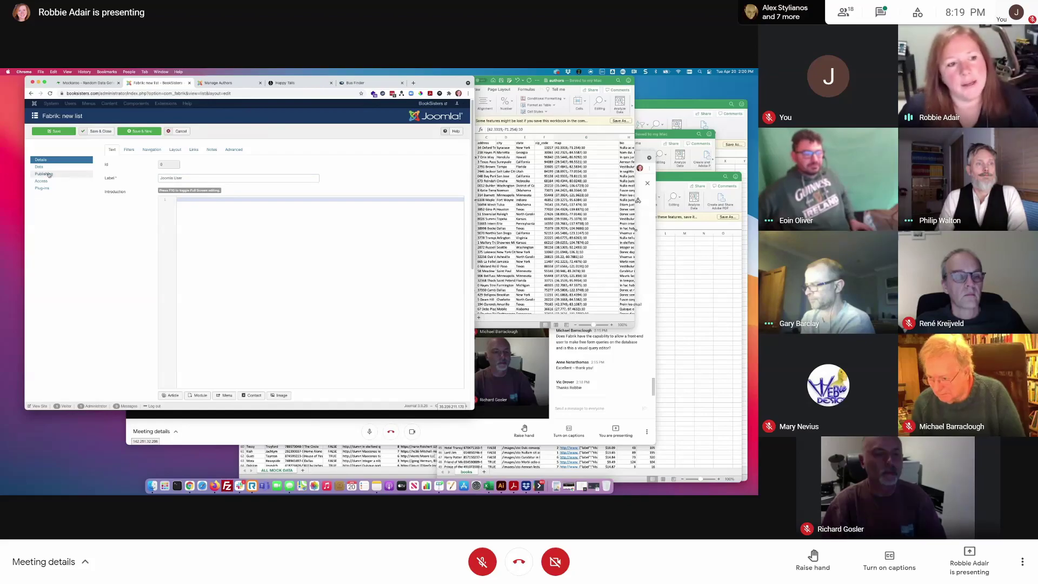
click(86, 167)
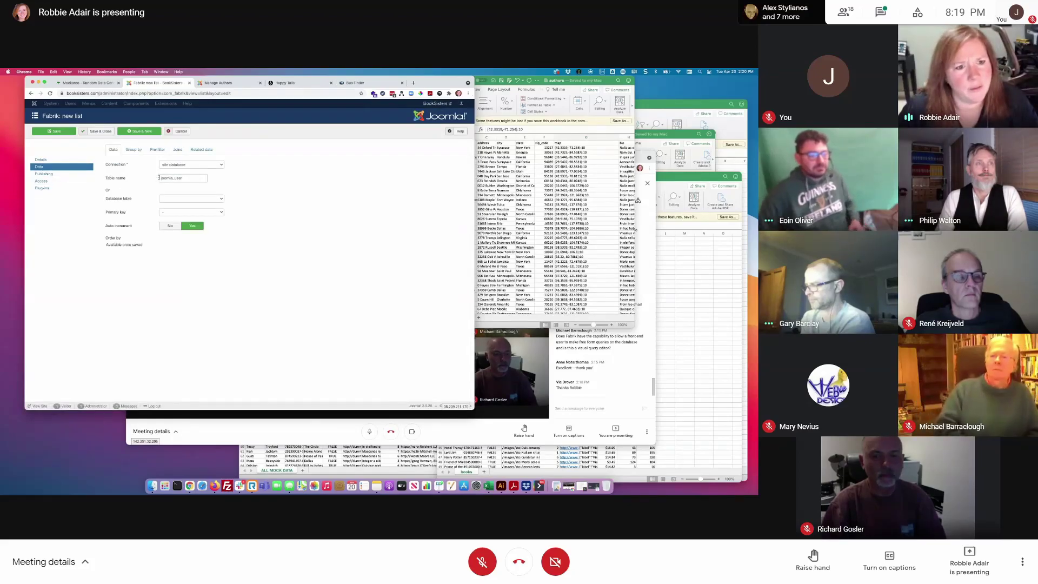
text(ab4_)
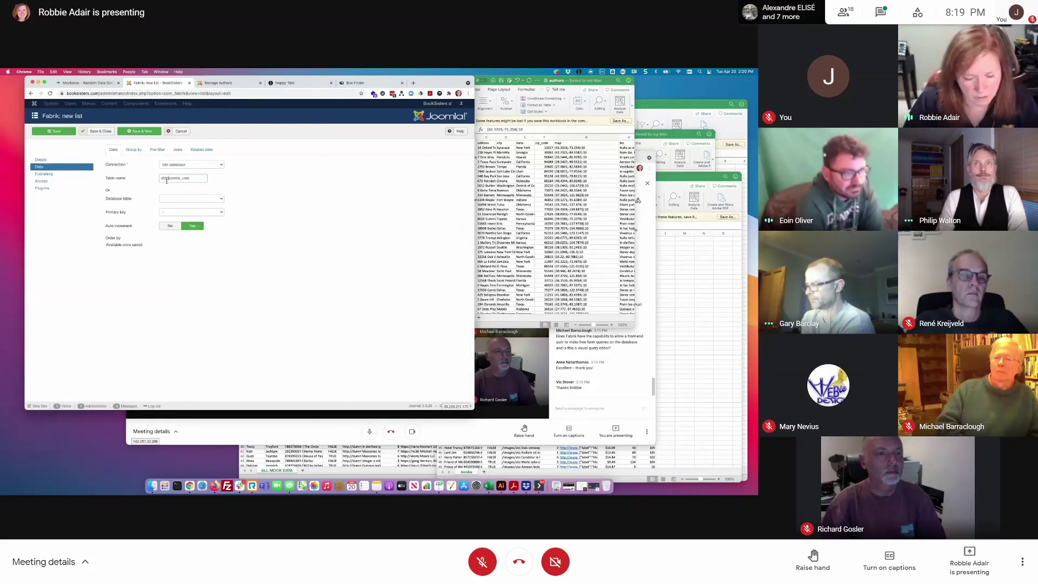
click(216, 199)
scroll(193, 369, down, 10)
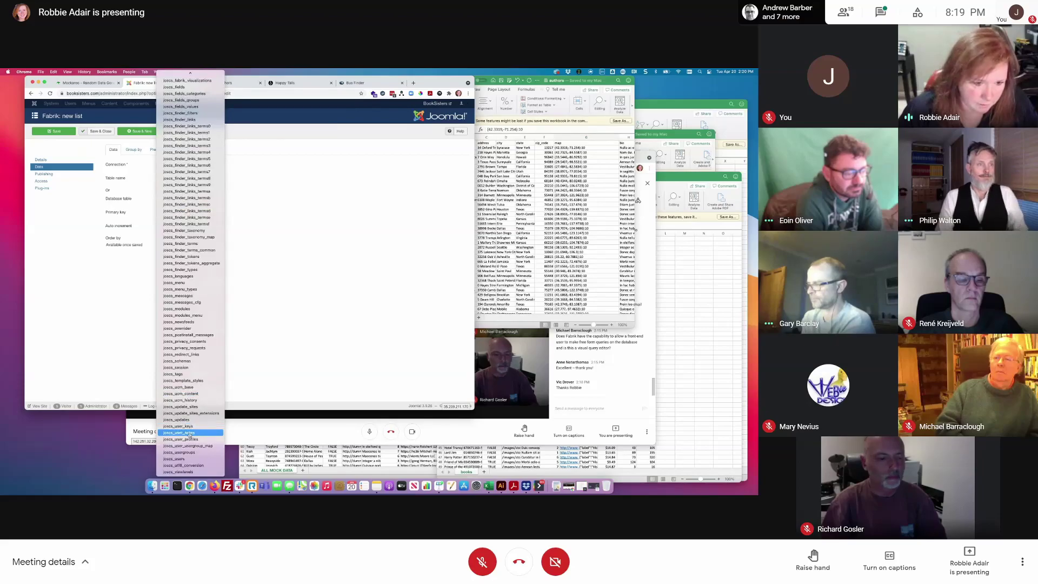
click(186, 458)
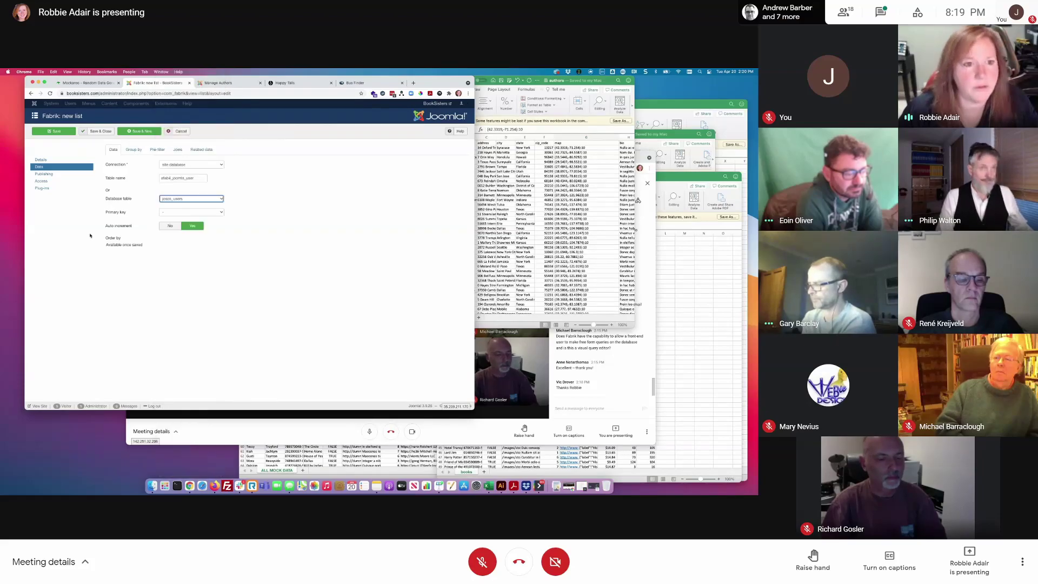
click(106, 132)
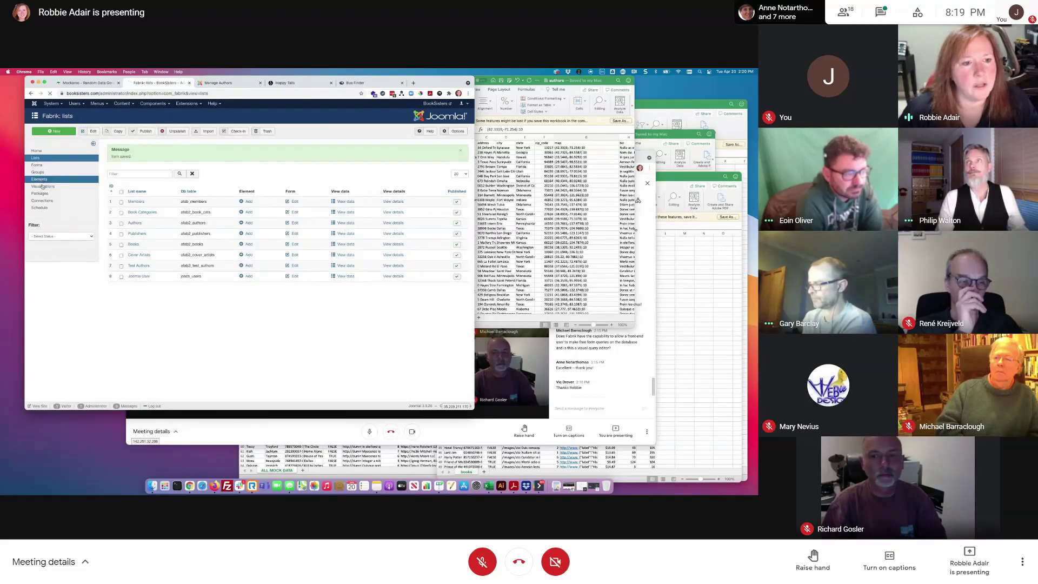
- Filter the Elements page to the Joomla User form and review its generated elements
click(64, 253)
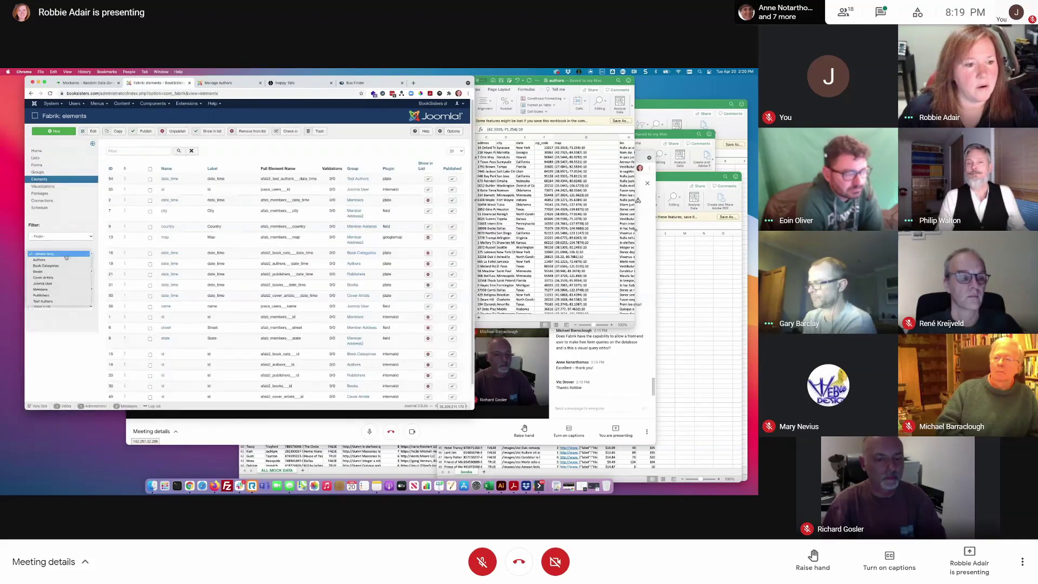
click(42, 283)
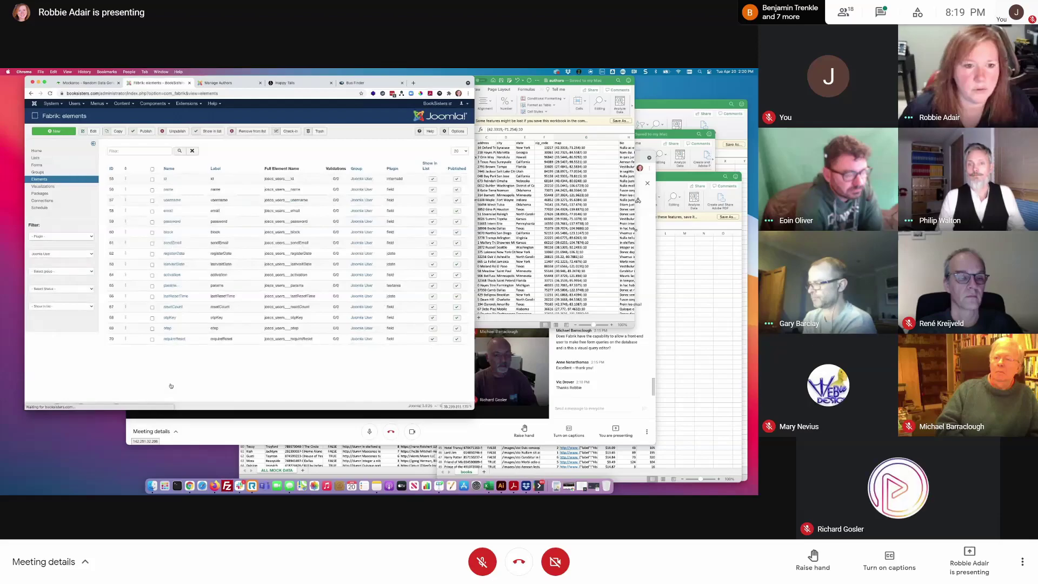
drag(262, 211, 301, 353)
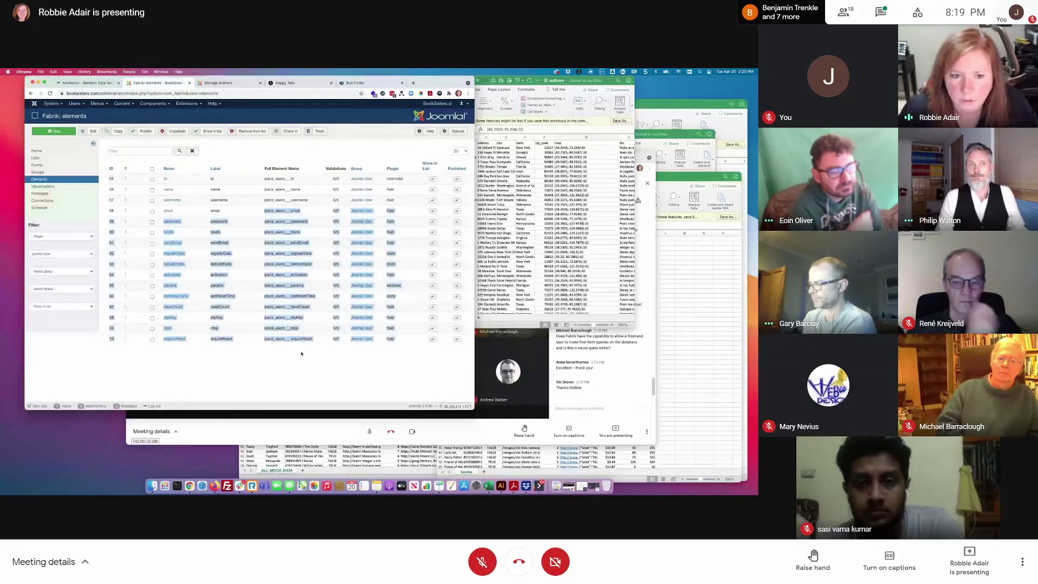
- Open the Joomla User list's data view to inspect the site's user records
click(42, 158)
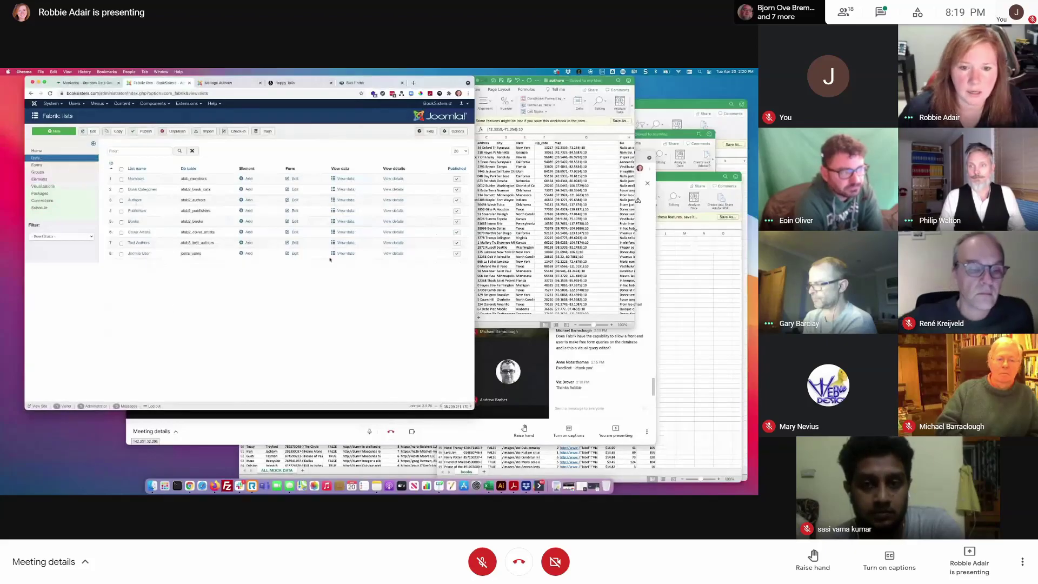
click(344, 253)
drag(102, 209, 229, 294)
click(259, 281)
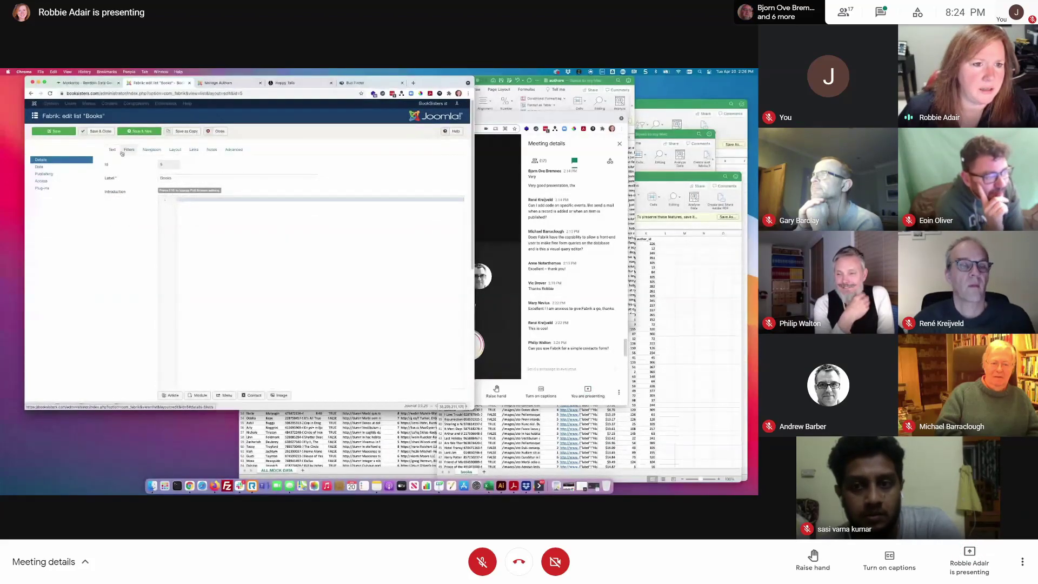
- Set Advanced search to Yes in the Books list's filter settings, then view front-end Authors
click(129, 151)
click(192, 193)
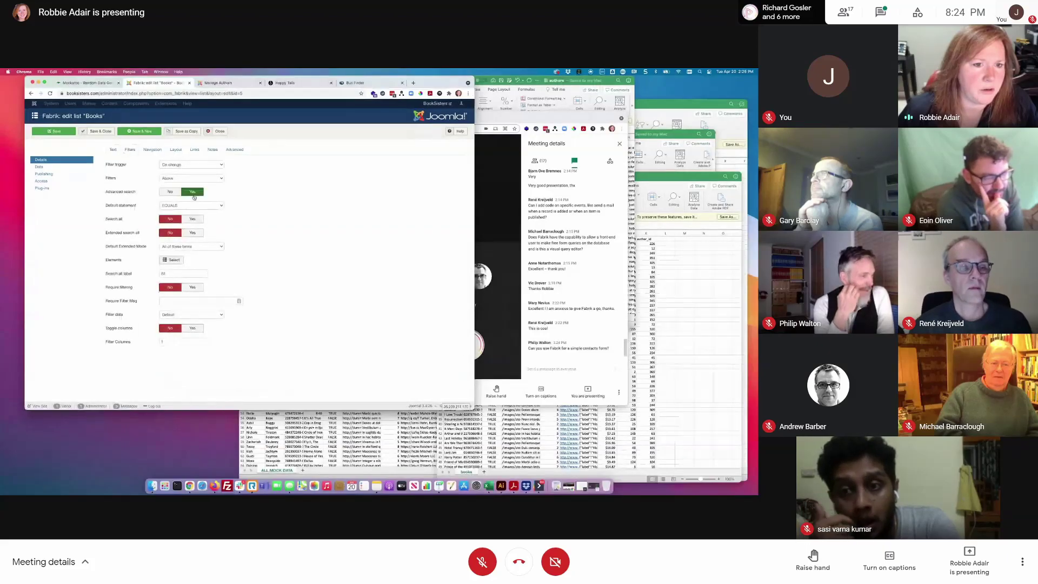
click(228, 84)
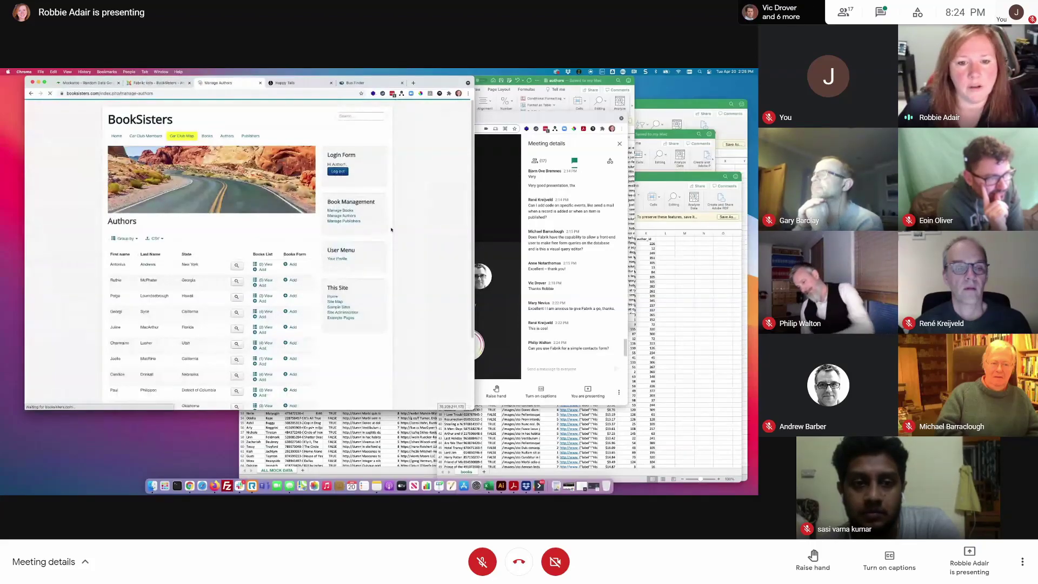
- On the front-end Books page, add an advanced search row for Title CONTAINS, plus a second row
click(347, 211)
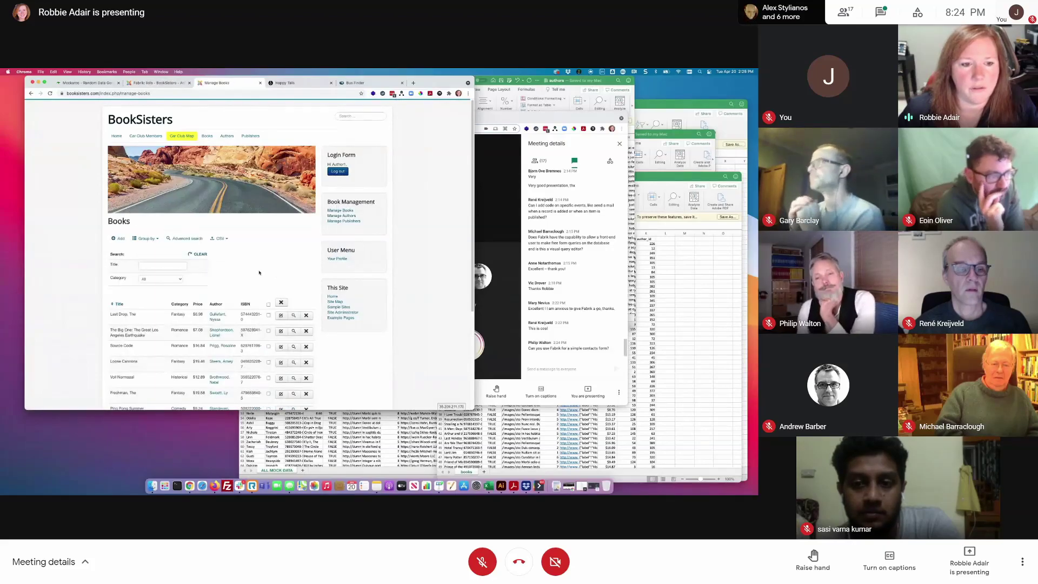
click(187, 238)
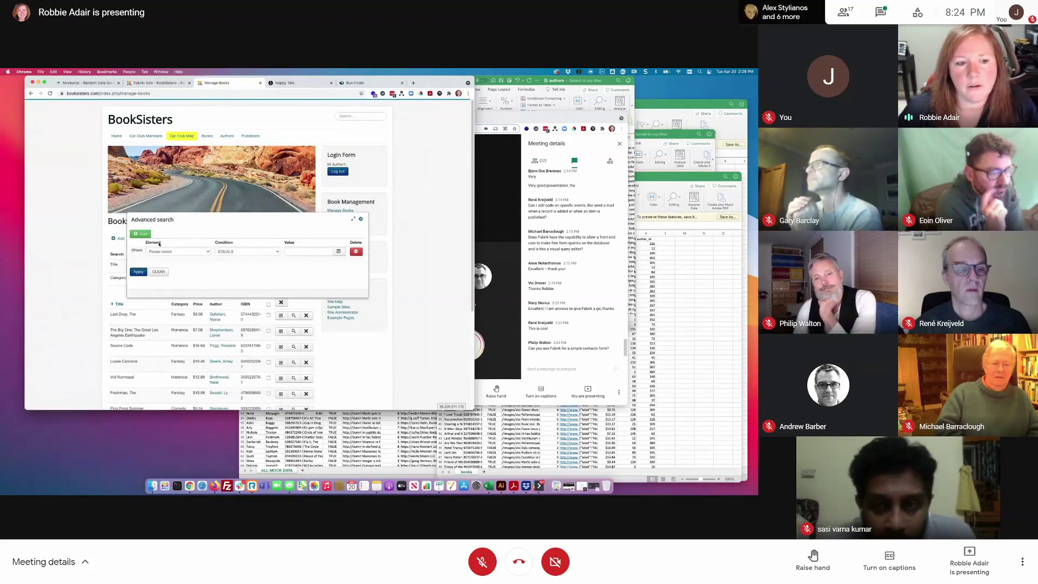
click(186, 252)
click(170, 271)
click(249, 251)
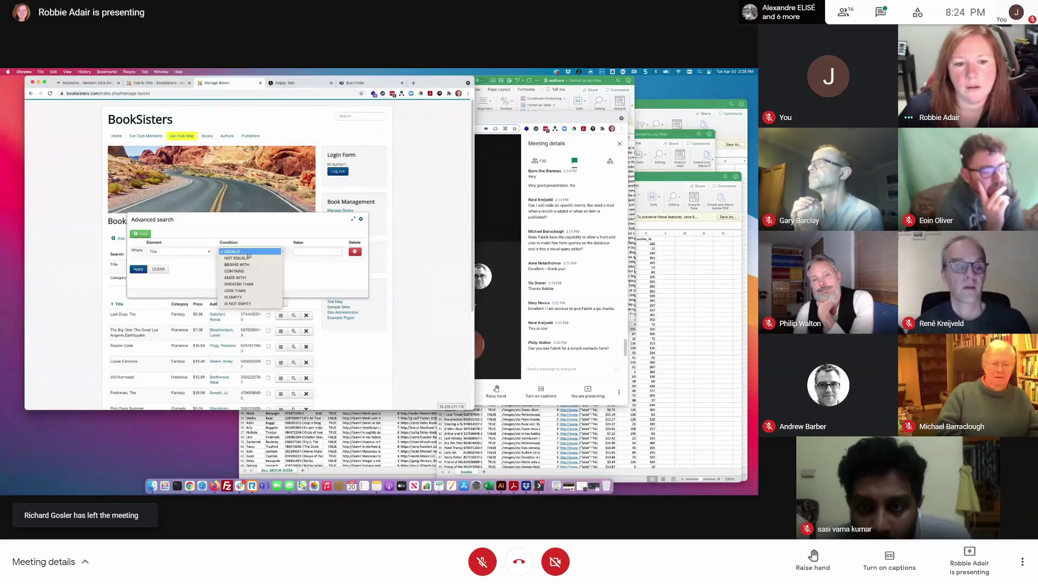
click(270, 272)
click(306, 250)
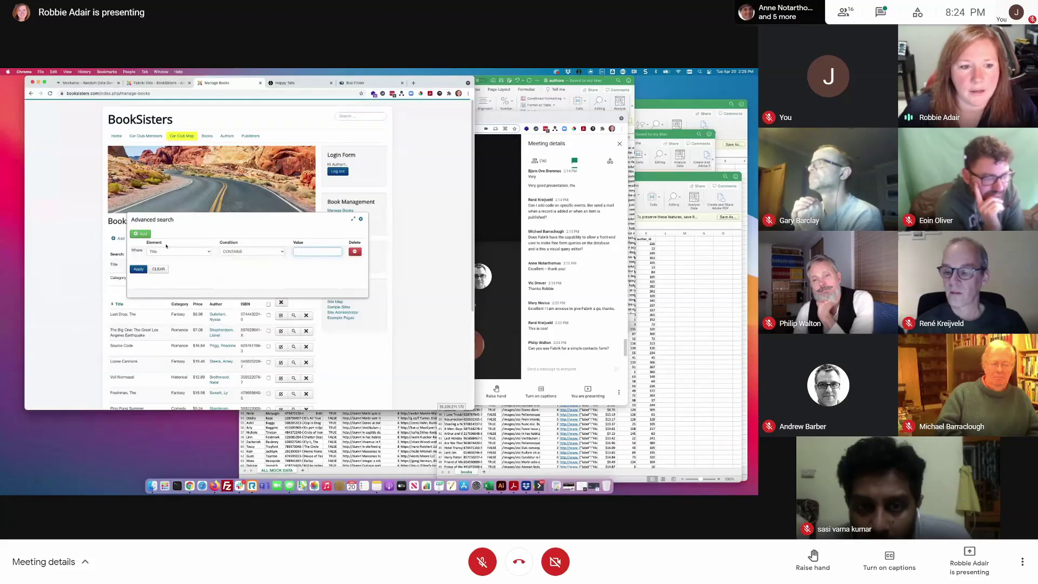
click(141, 233)
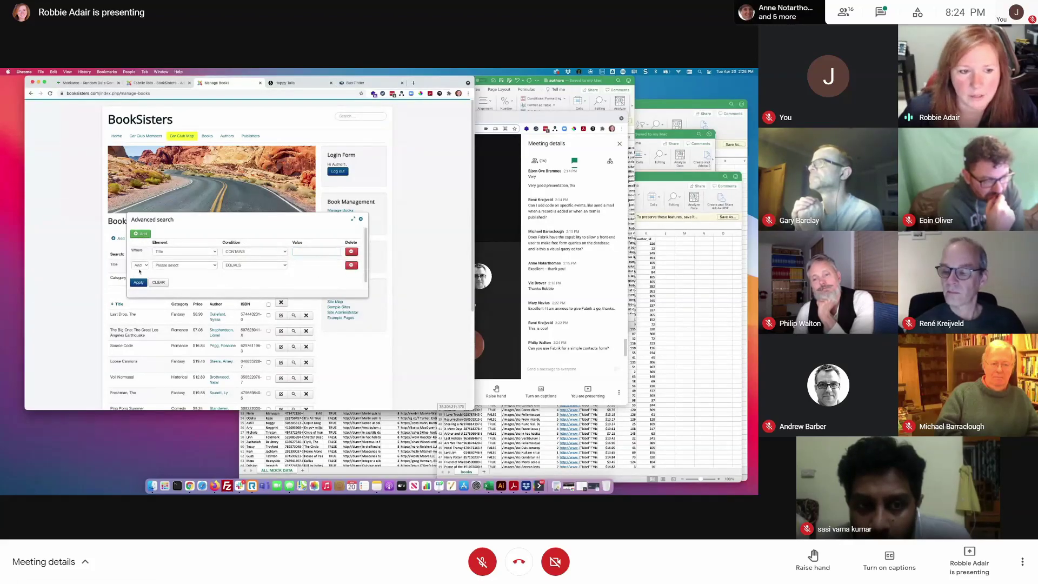